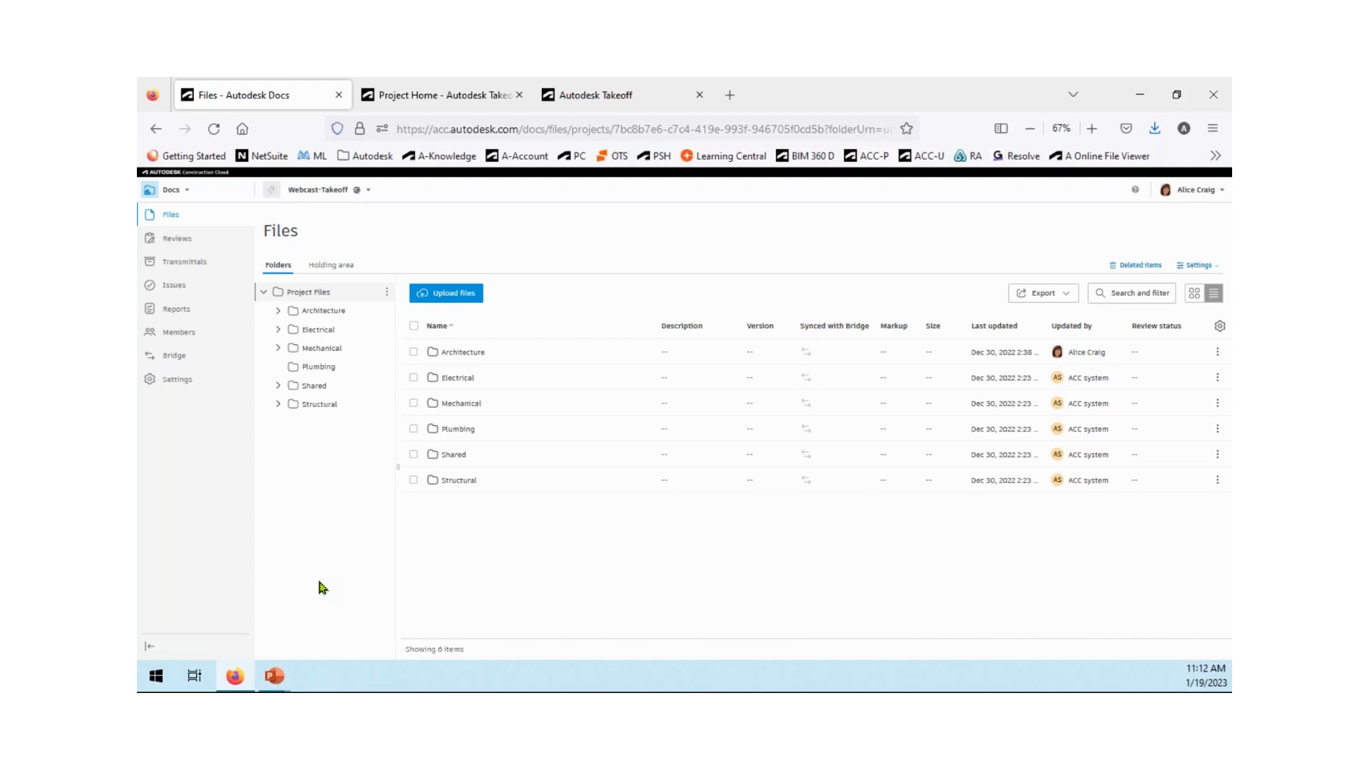
Browse the Shared project folder, viewing the contents of its Architecture and Structural subfolders.
left_click(186, 192)
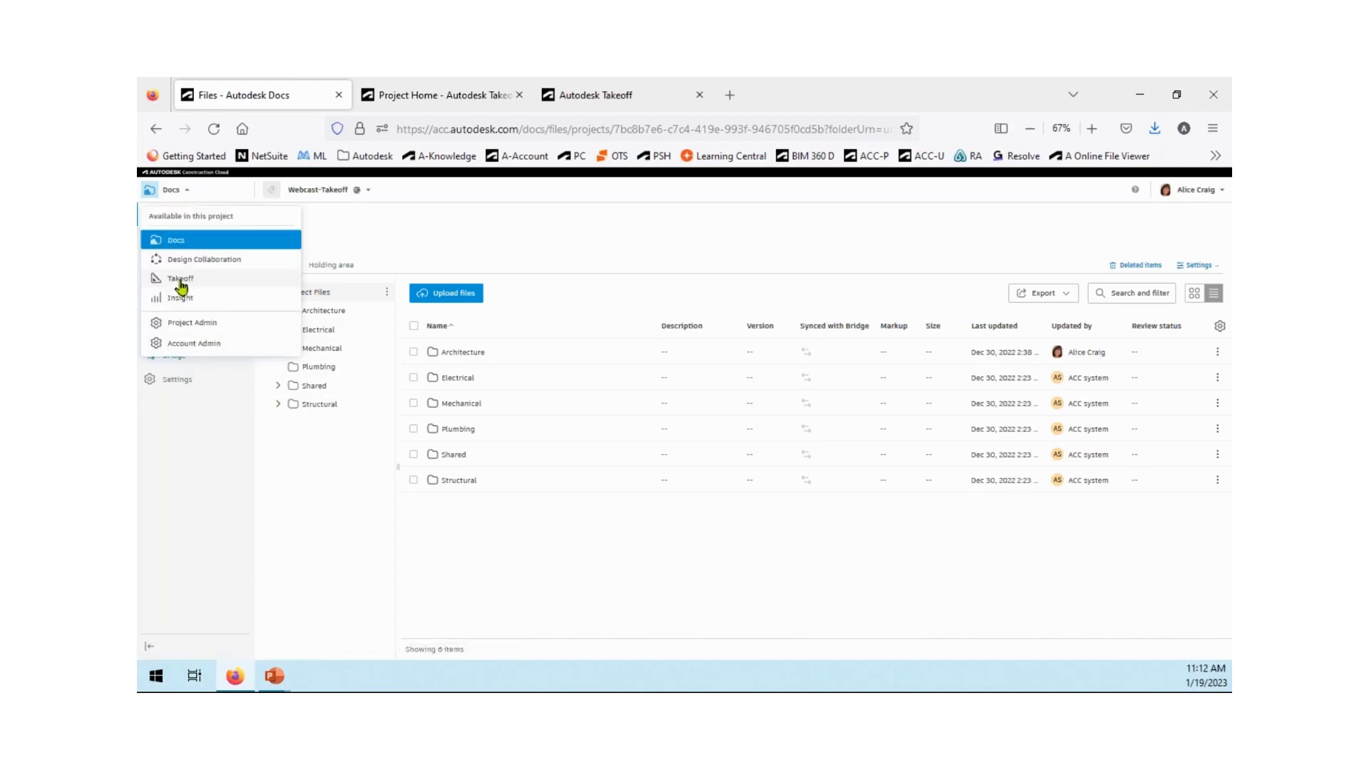
left_click(316, 505)
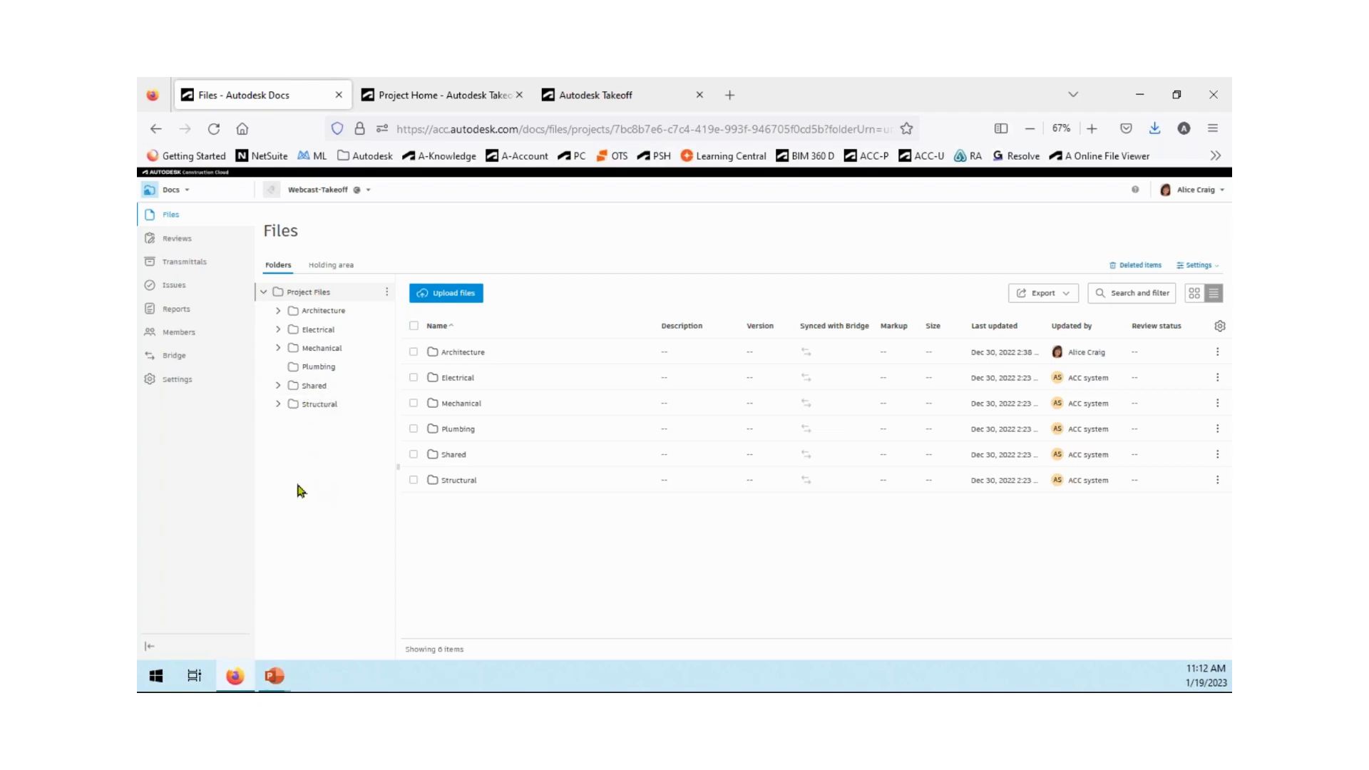
left_click(312, 386)
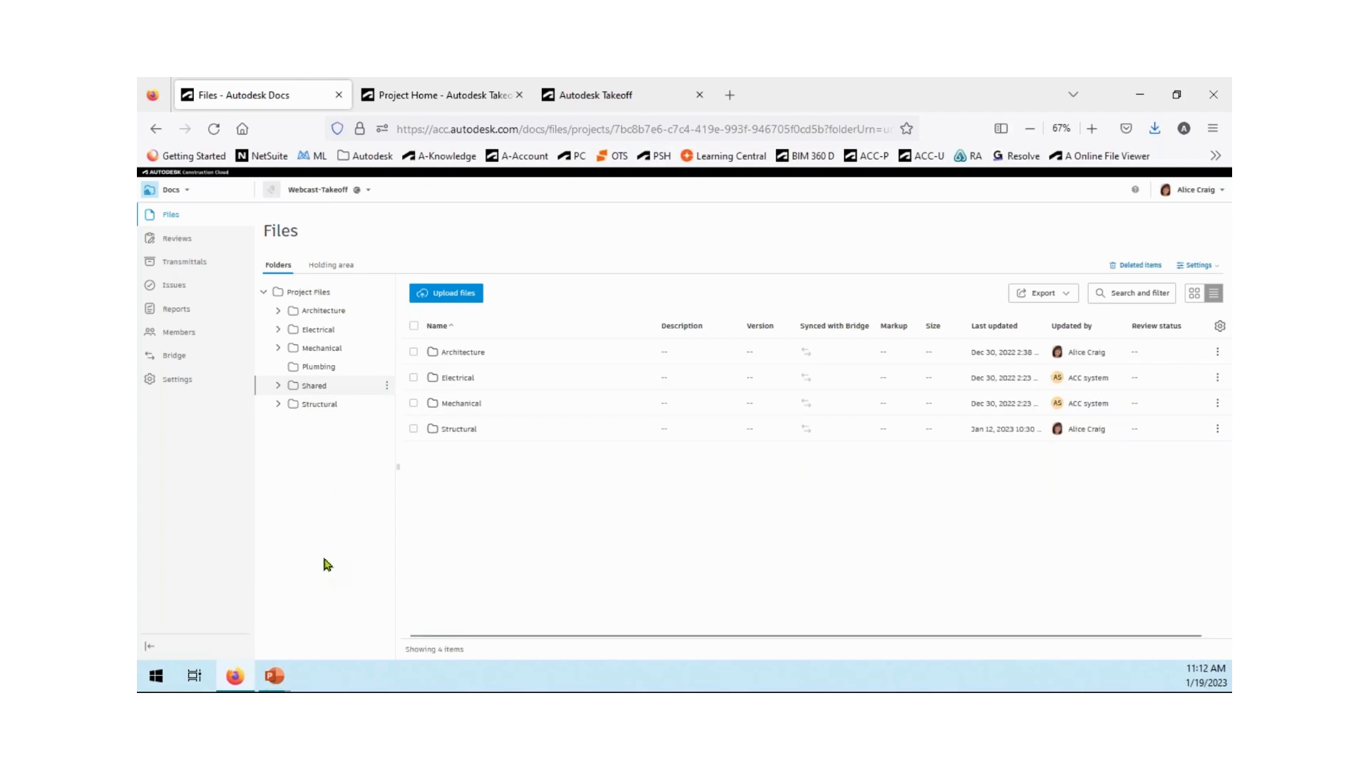
left_click(470, 353)
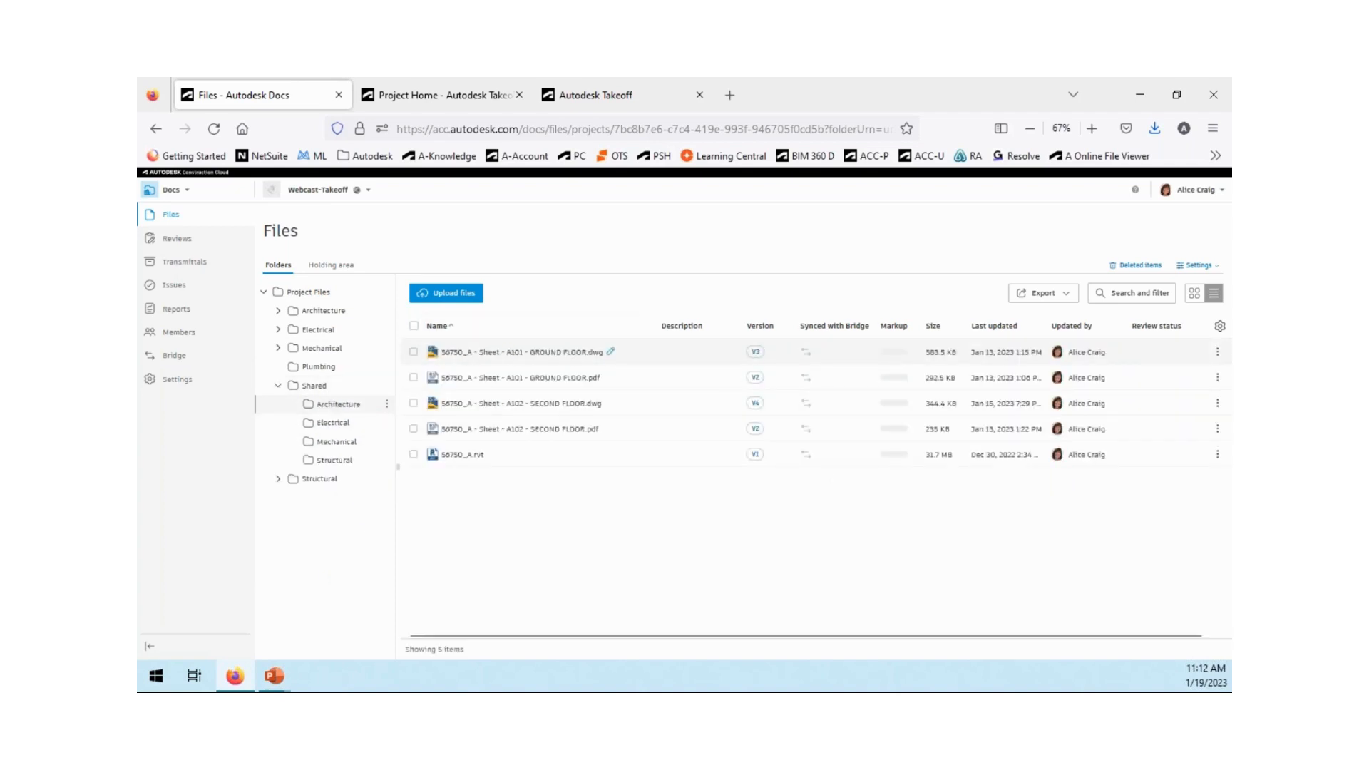
left_click(327, 465)
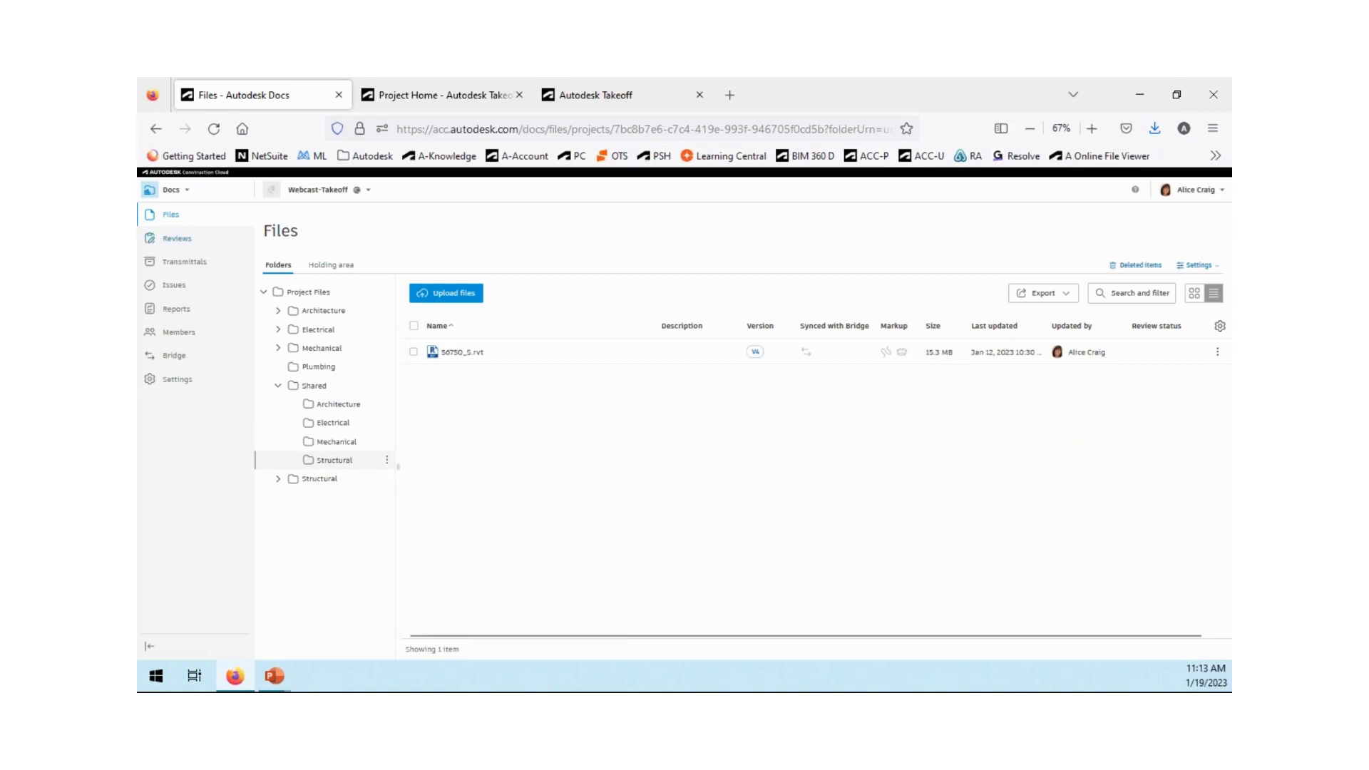
Switch the Webcast-Takeoff project from Docs to Takeoff and open its project files.
left_click(187, 191)
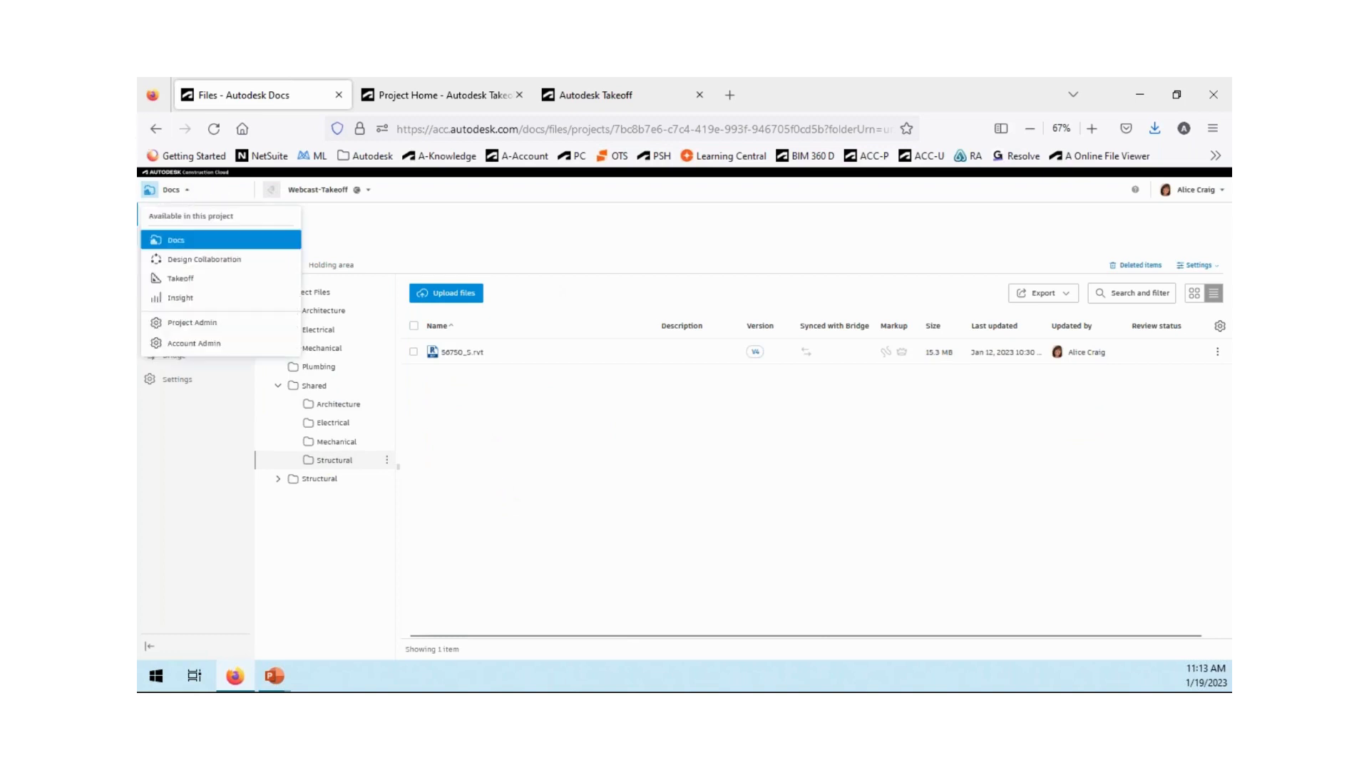
left_click(175, 280)
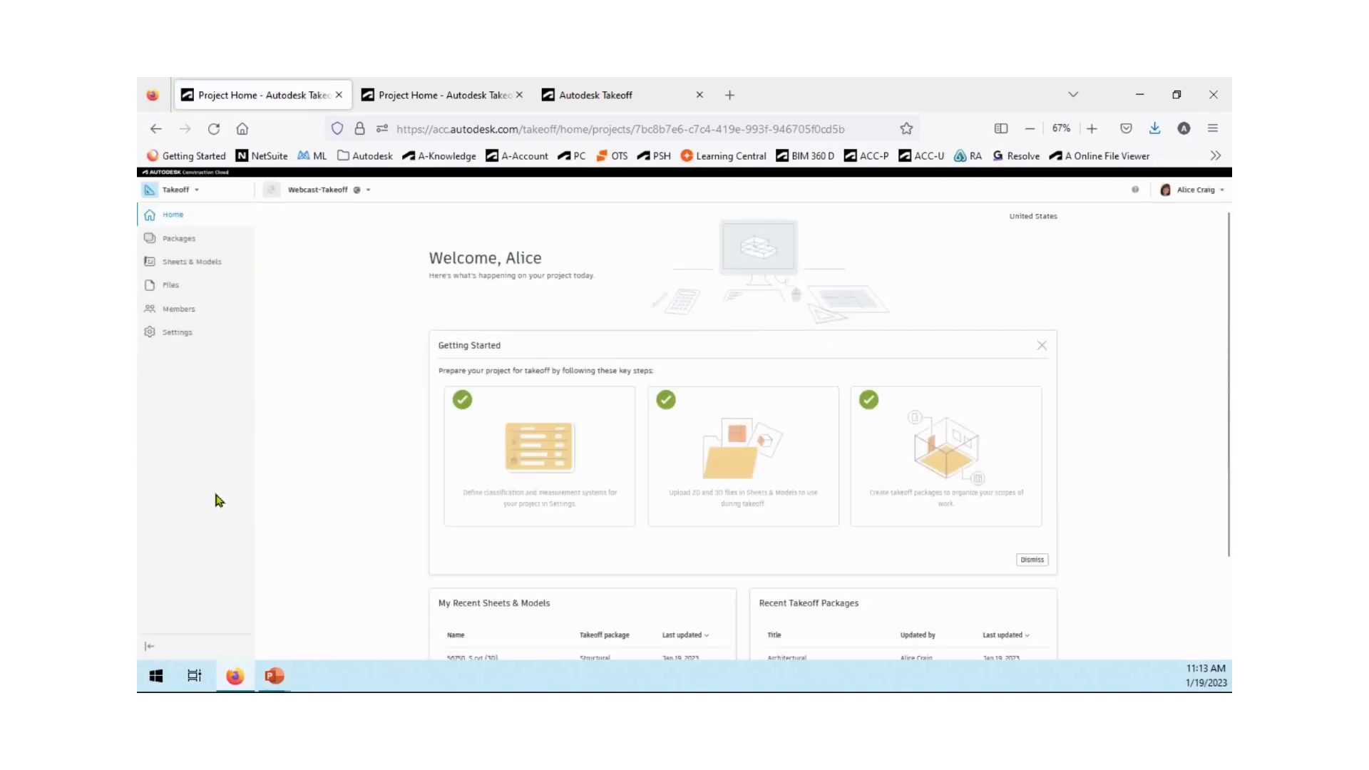
left_click(171, 287)
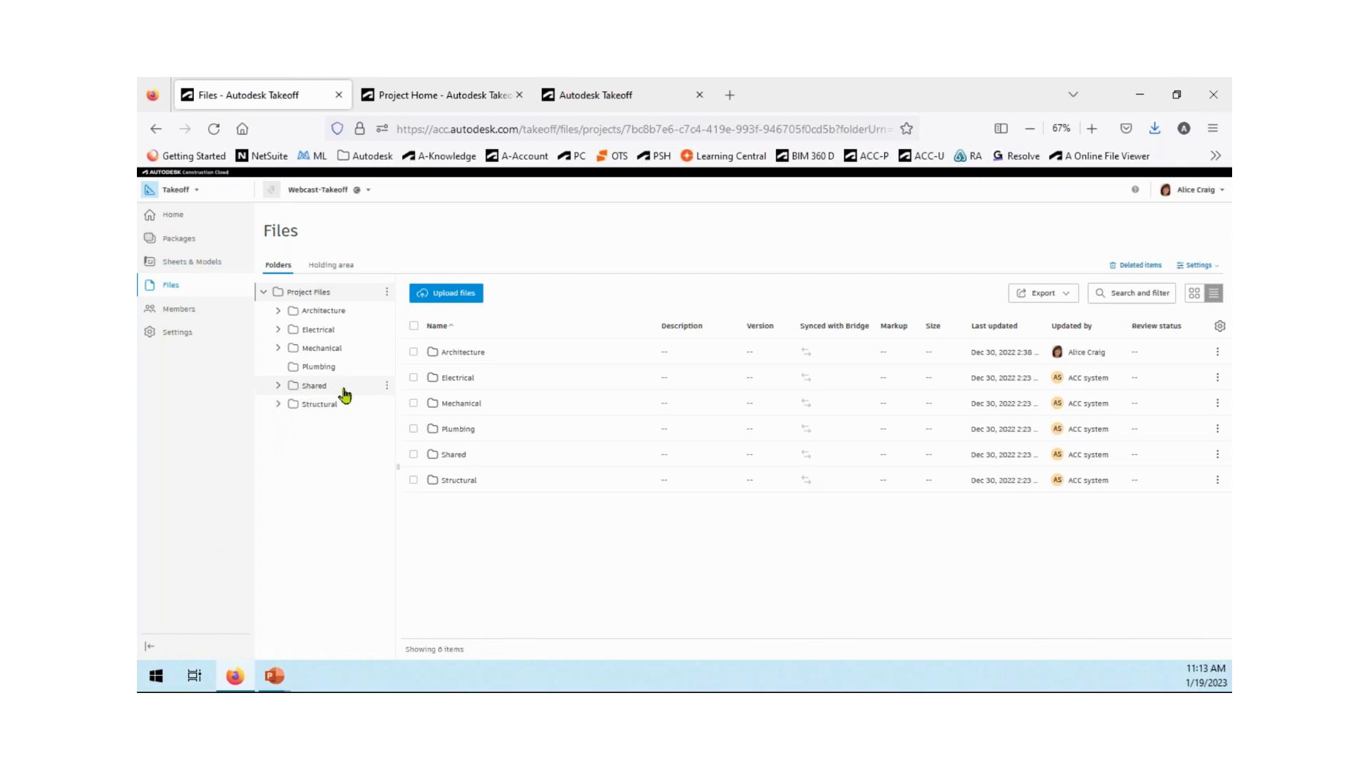
In the Shared folder, select the A101 and A102 floor PDFs under Architecture and the 56750_S.rvt model under Structural.
left_click(453, 455)
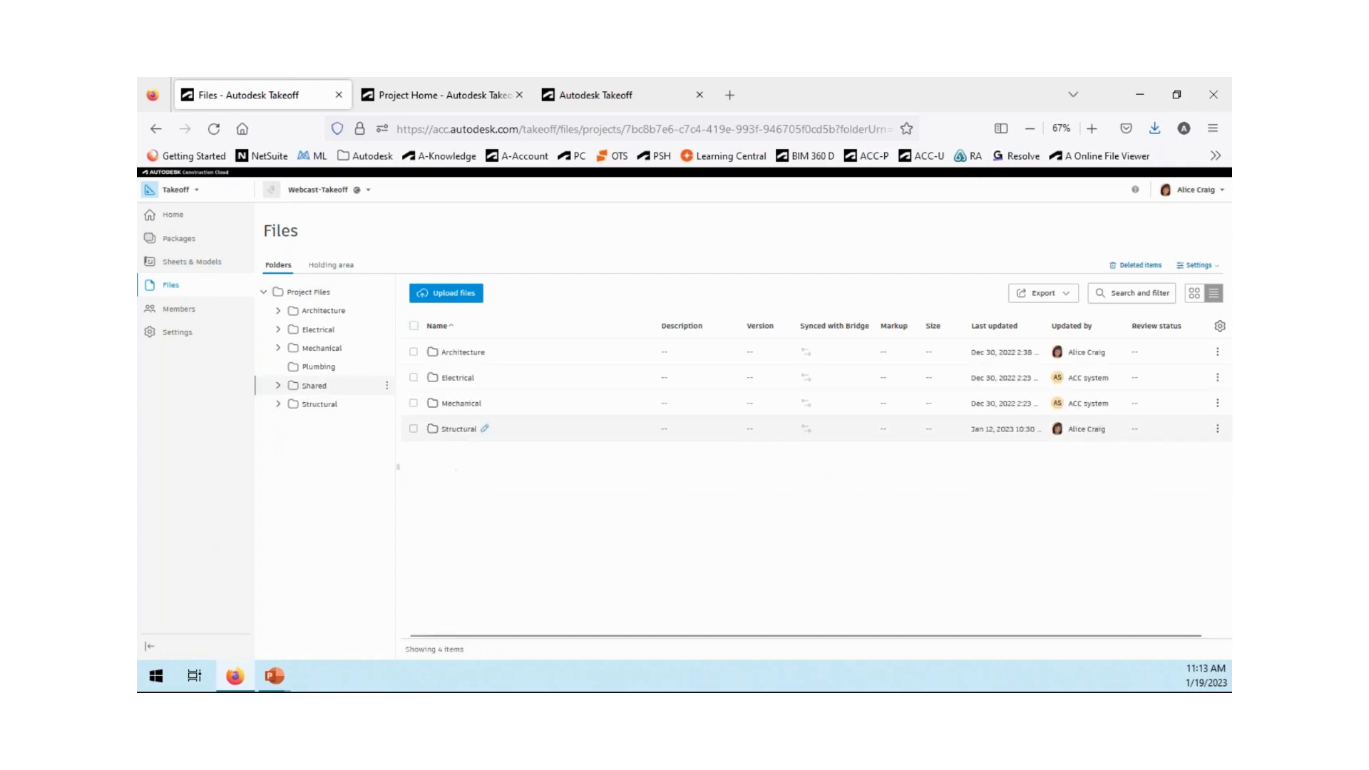
left_click(413, 352)
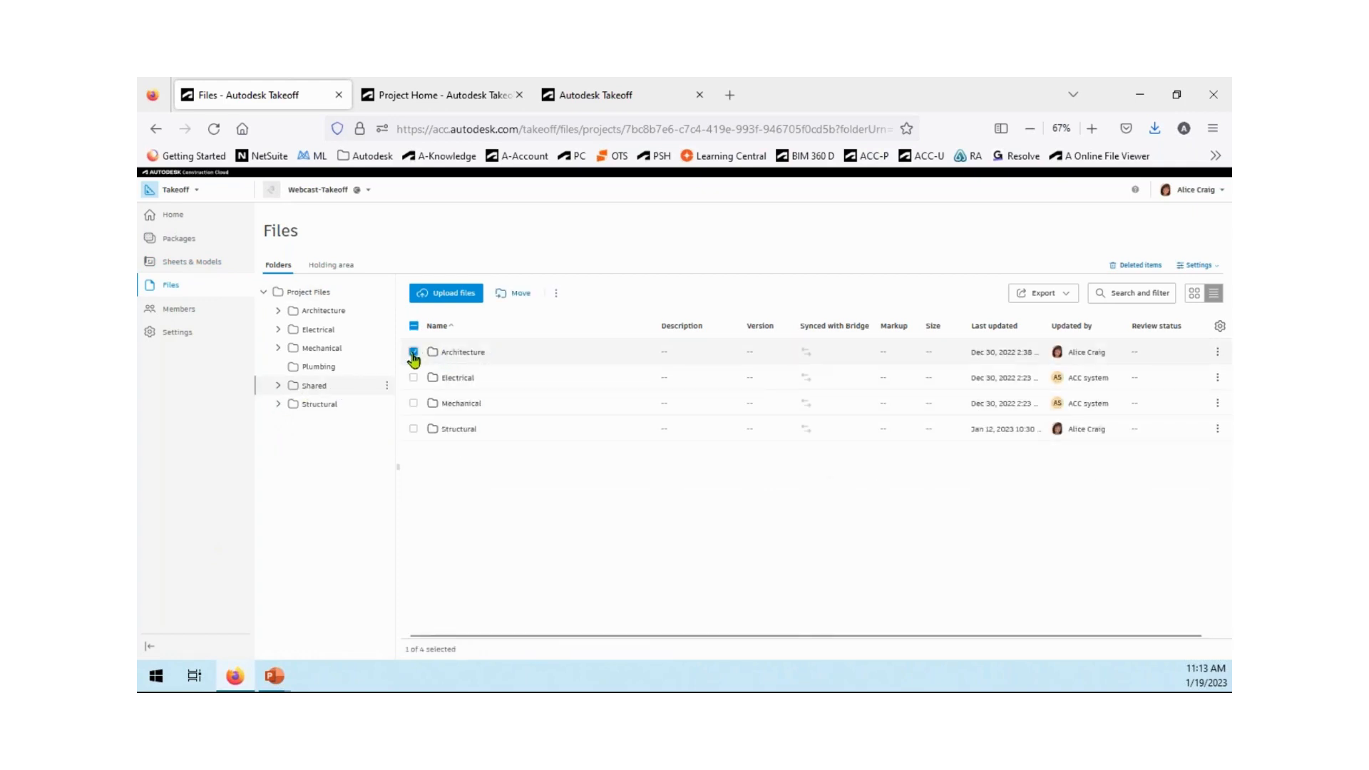
left_click(414, 352)
left_click(460, 353)
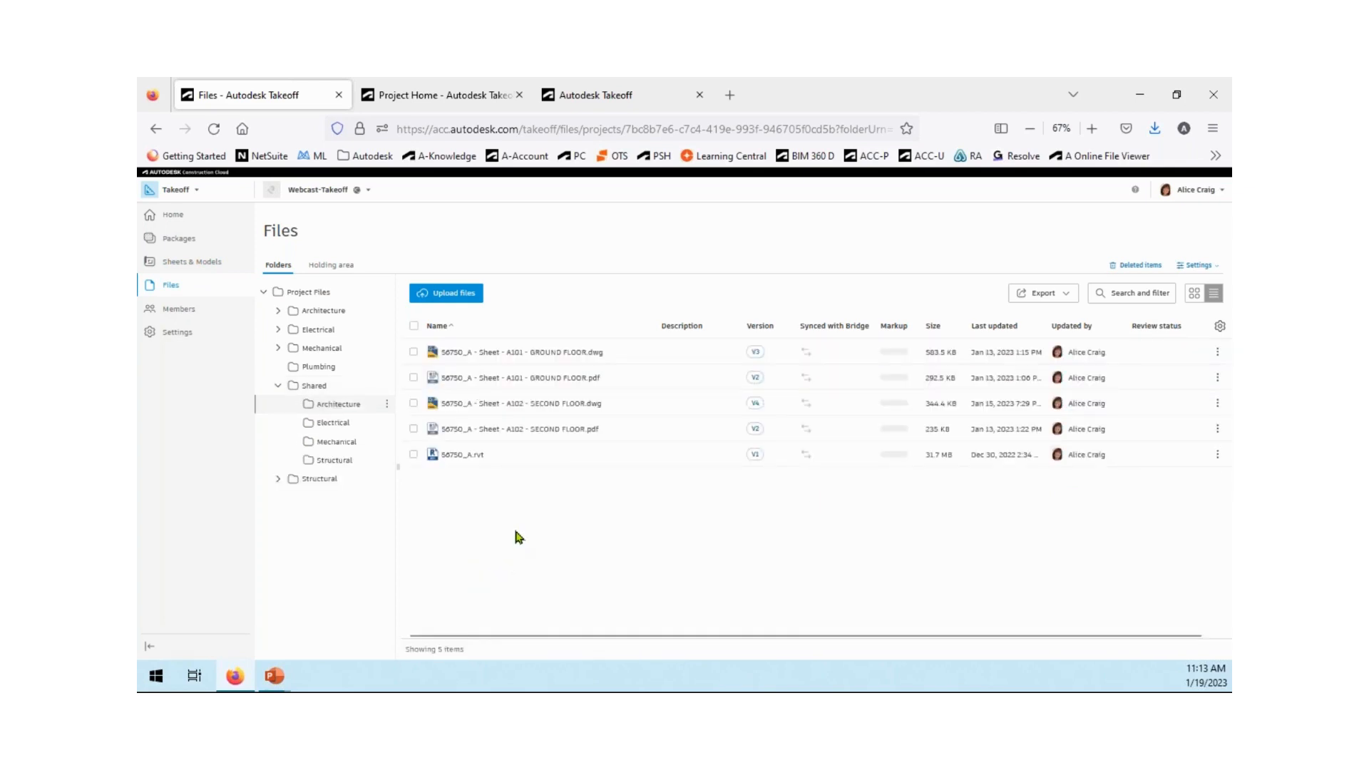
left_click(413, 429)
left_click(413, 378)
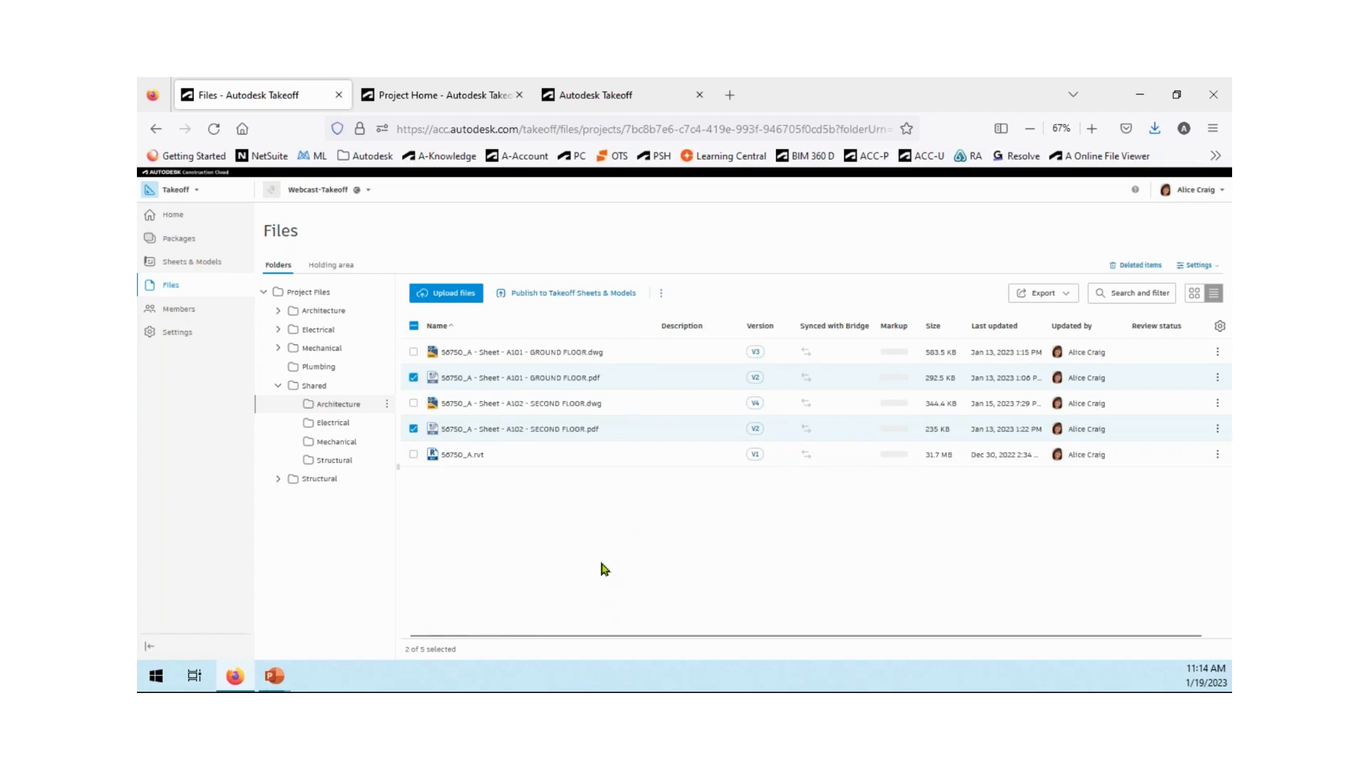
left_click(334, 460)
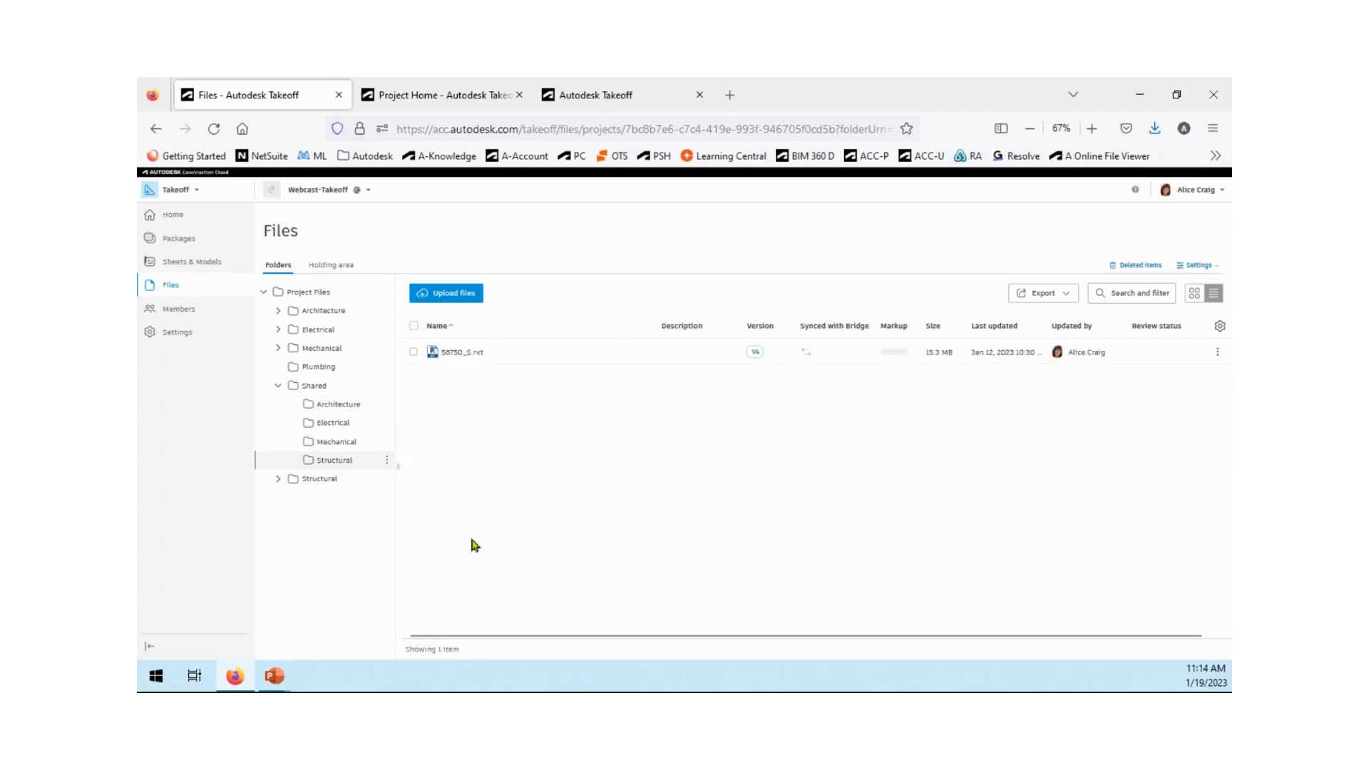
left_click(413, 351)
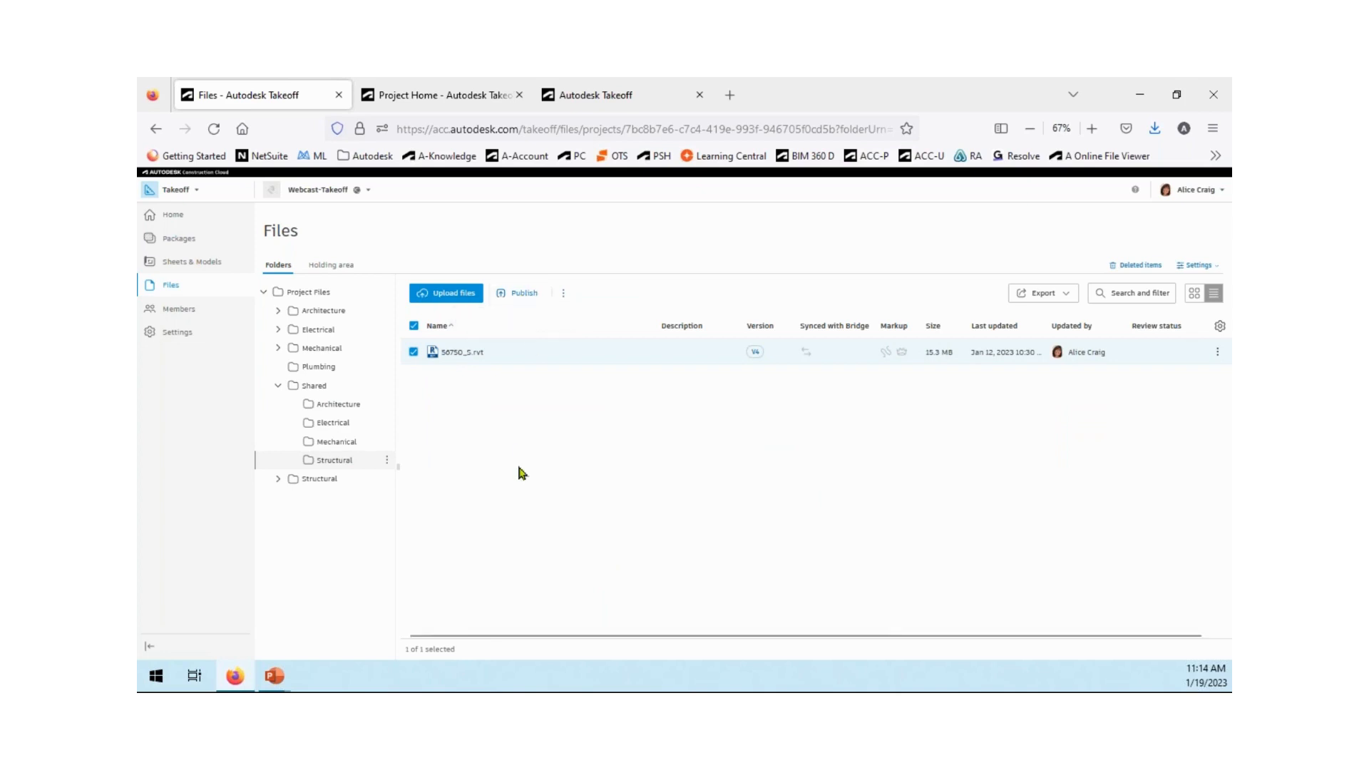
Review the project's published 2D sheets and 3D models in Sheets & Models.
left_click(173, 264)
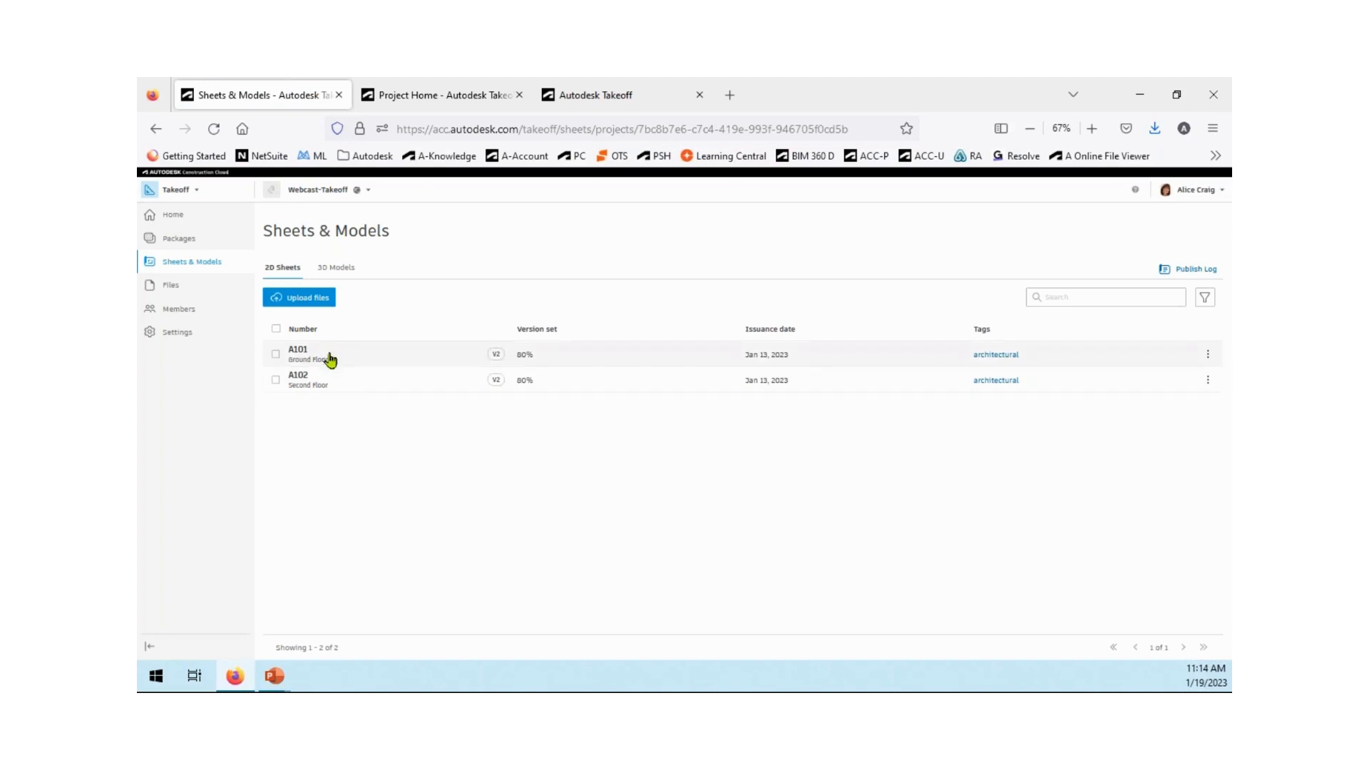
left_click(336, 267)
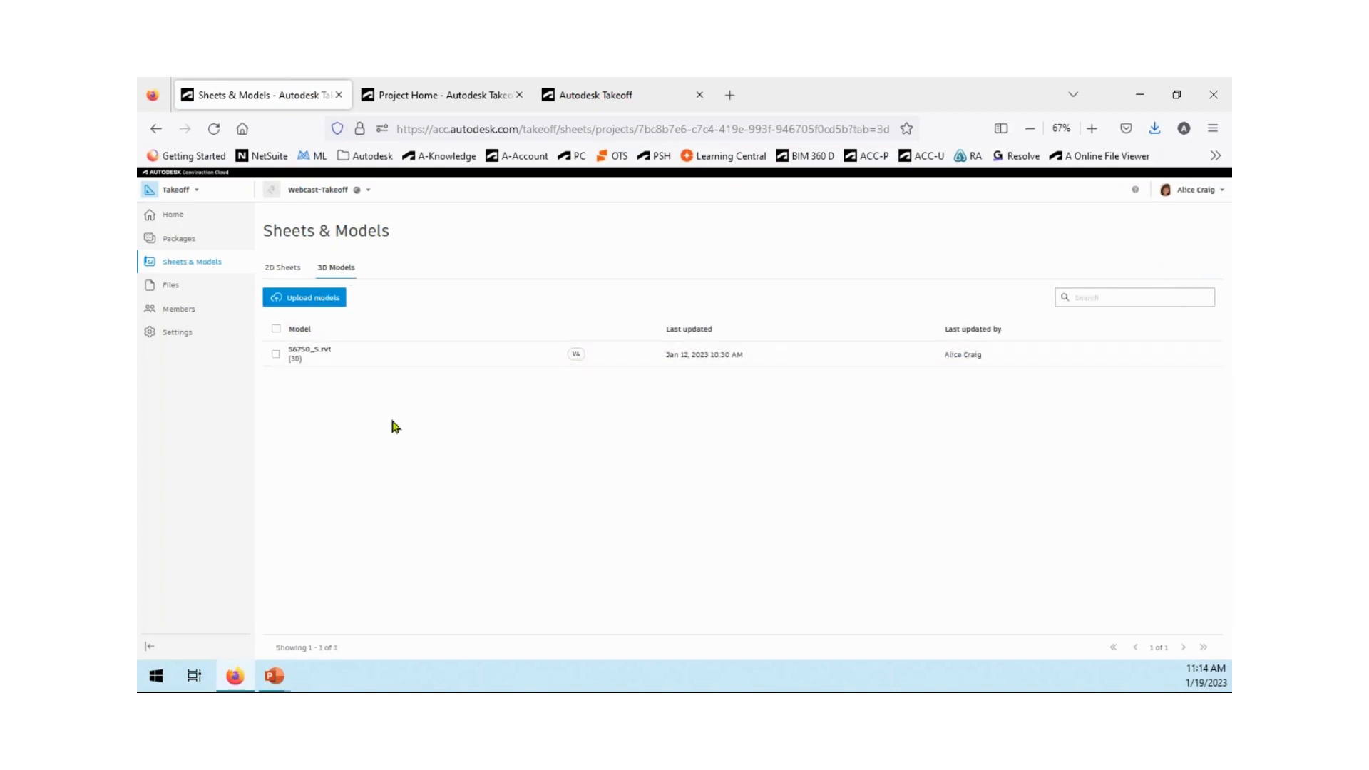
left_click(280, 268)
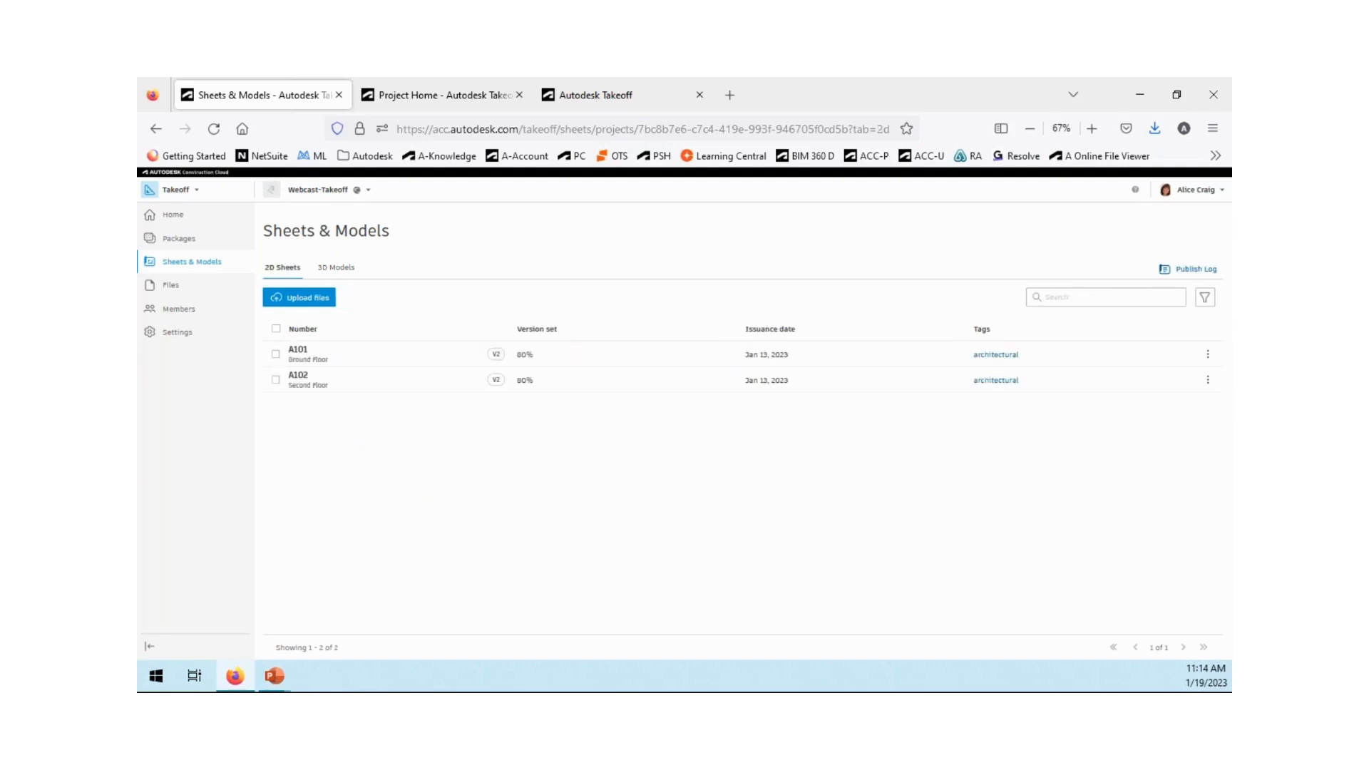
left_click(336, 268)
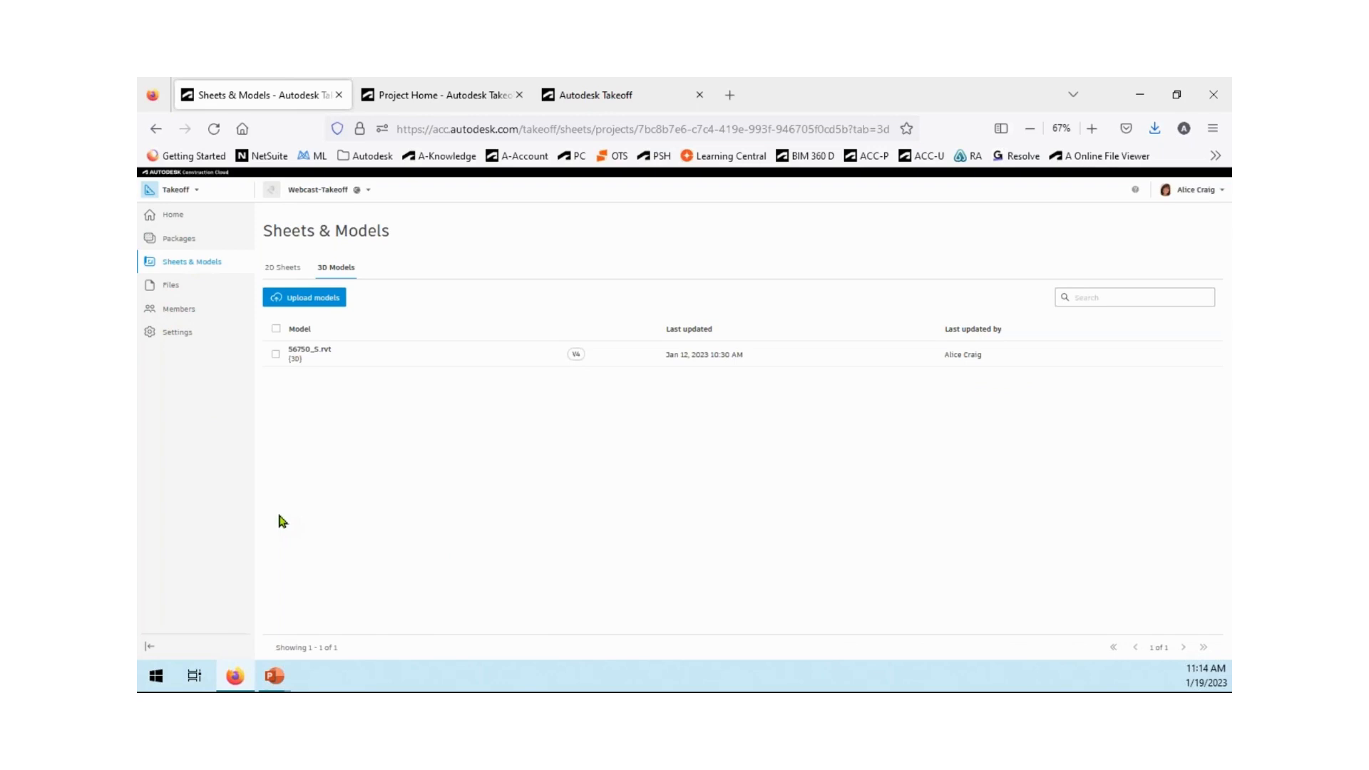
Open the Architectural takeoff package and keep it as the active package.
left_click(177, 243)
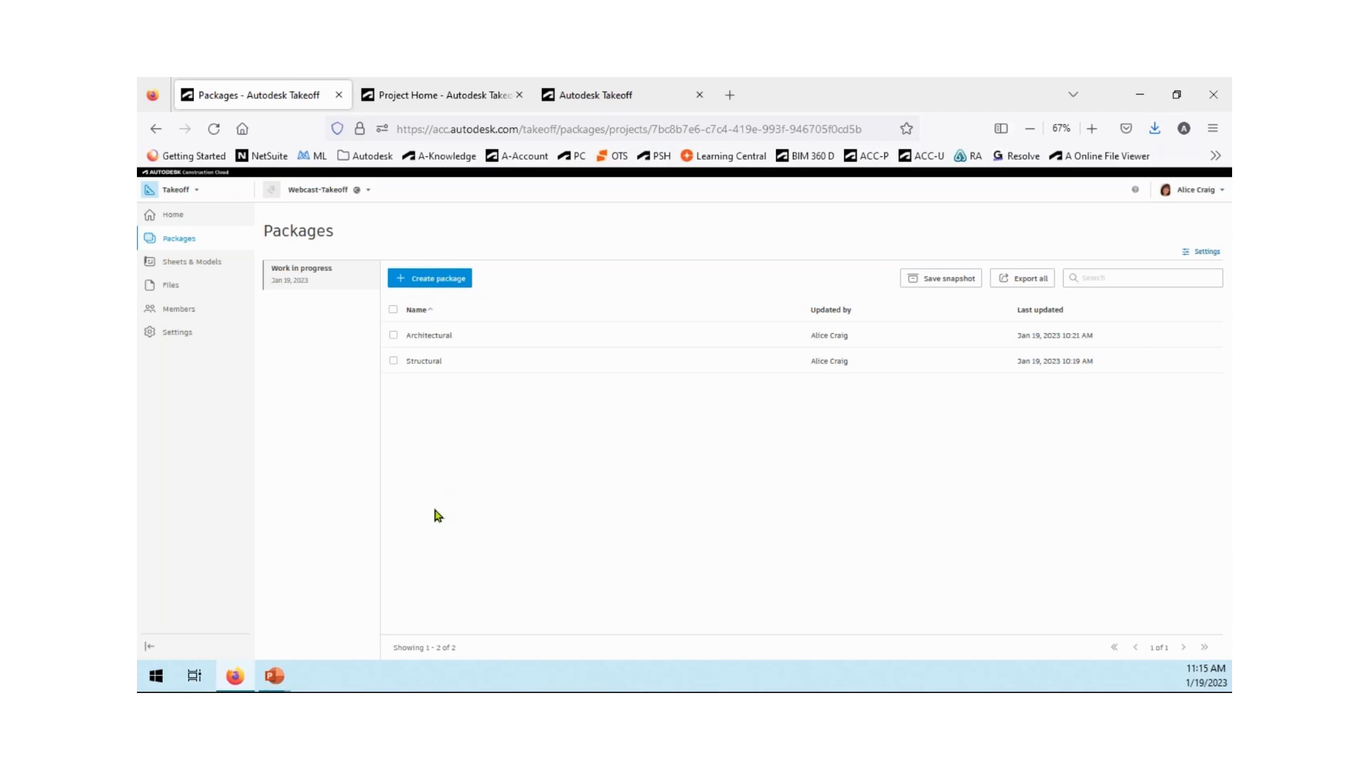
left_click(431, 336)
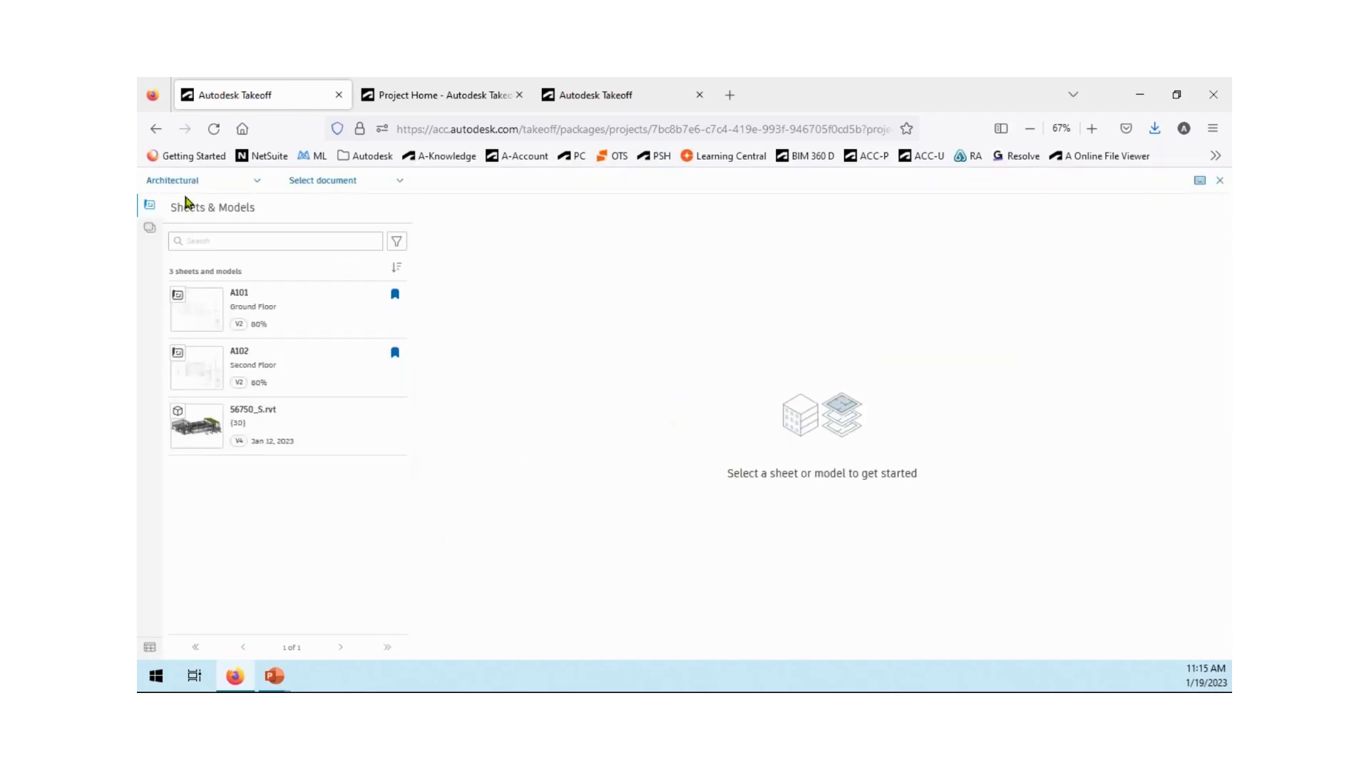
left_click(257, 181)
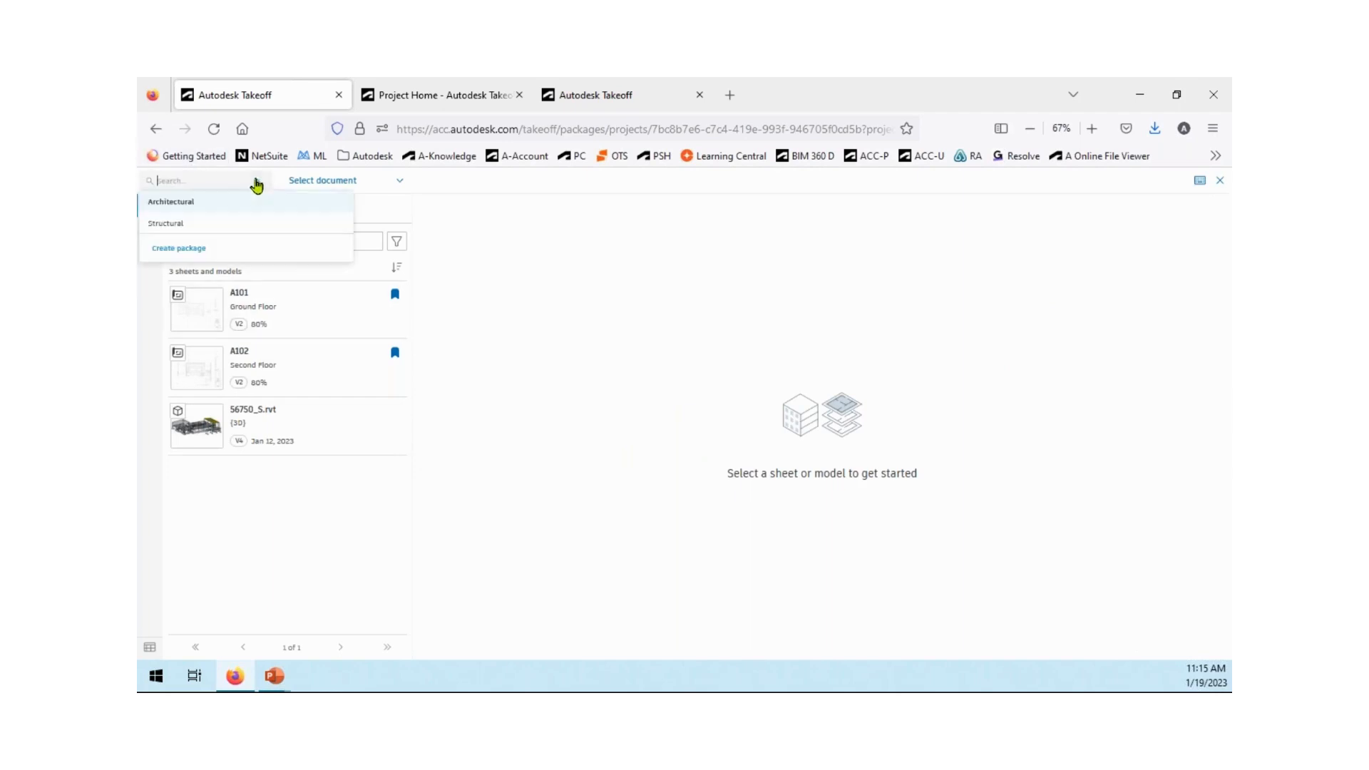
left_click(184, 202)
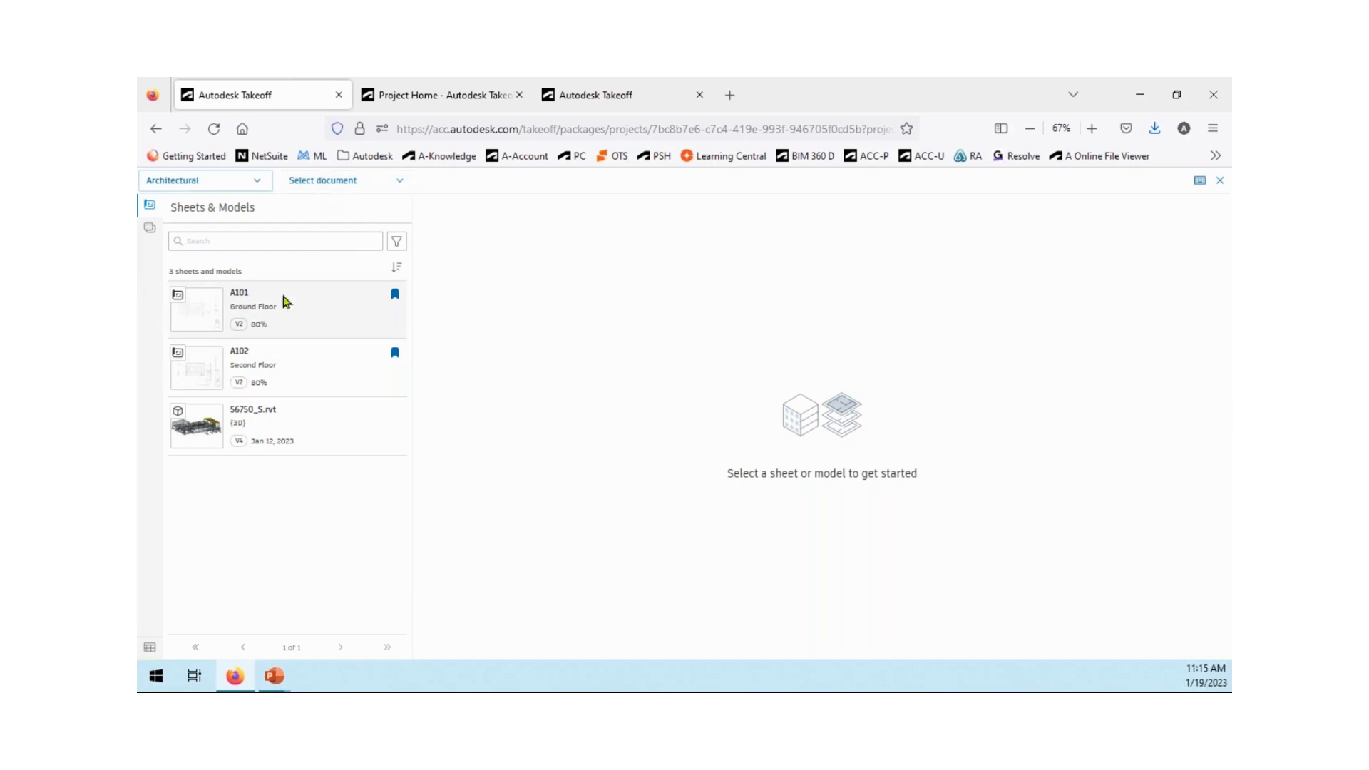
Open sheet A101 Ground Floor in the Architectural package and bring the floor plan into view.
left_click(397, 184)
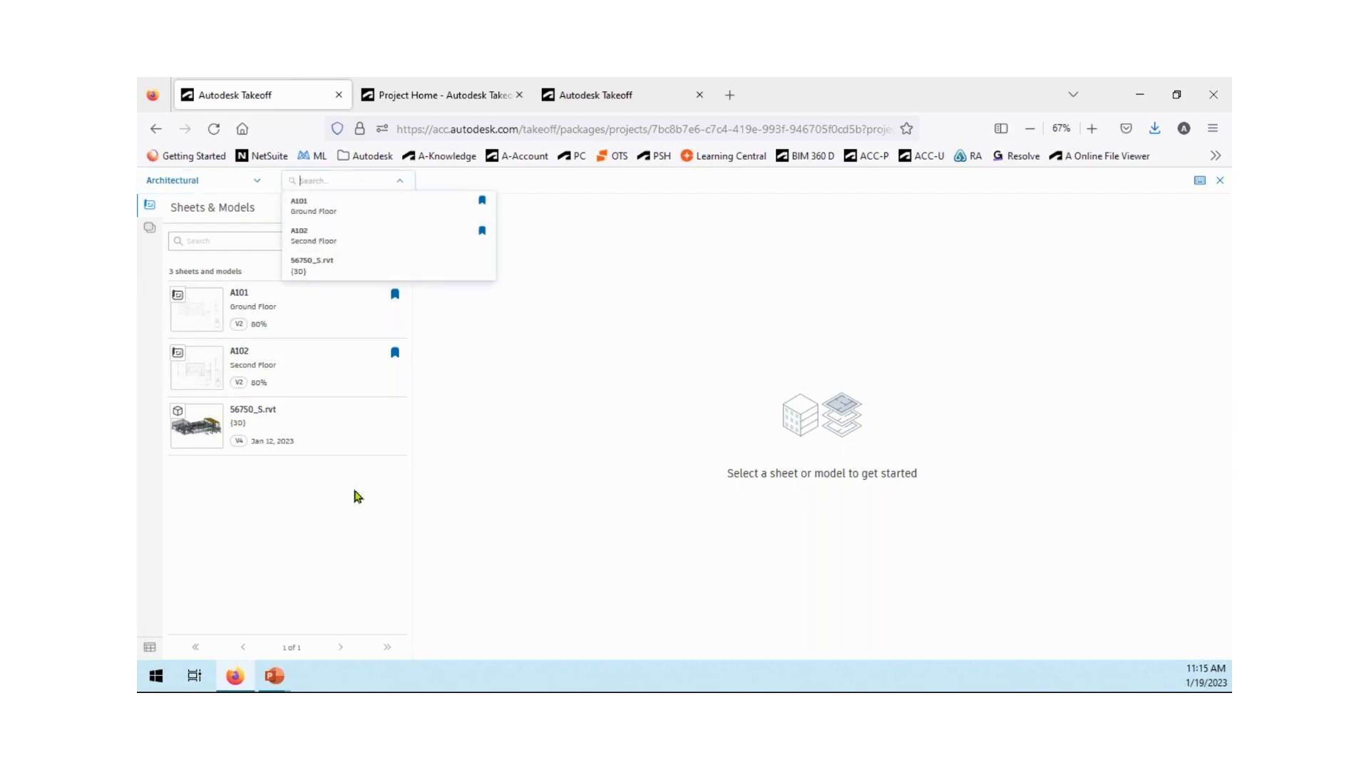
left_click(304, 207)
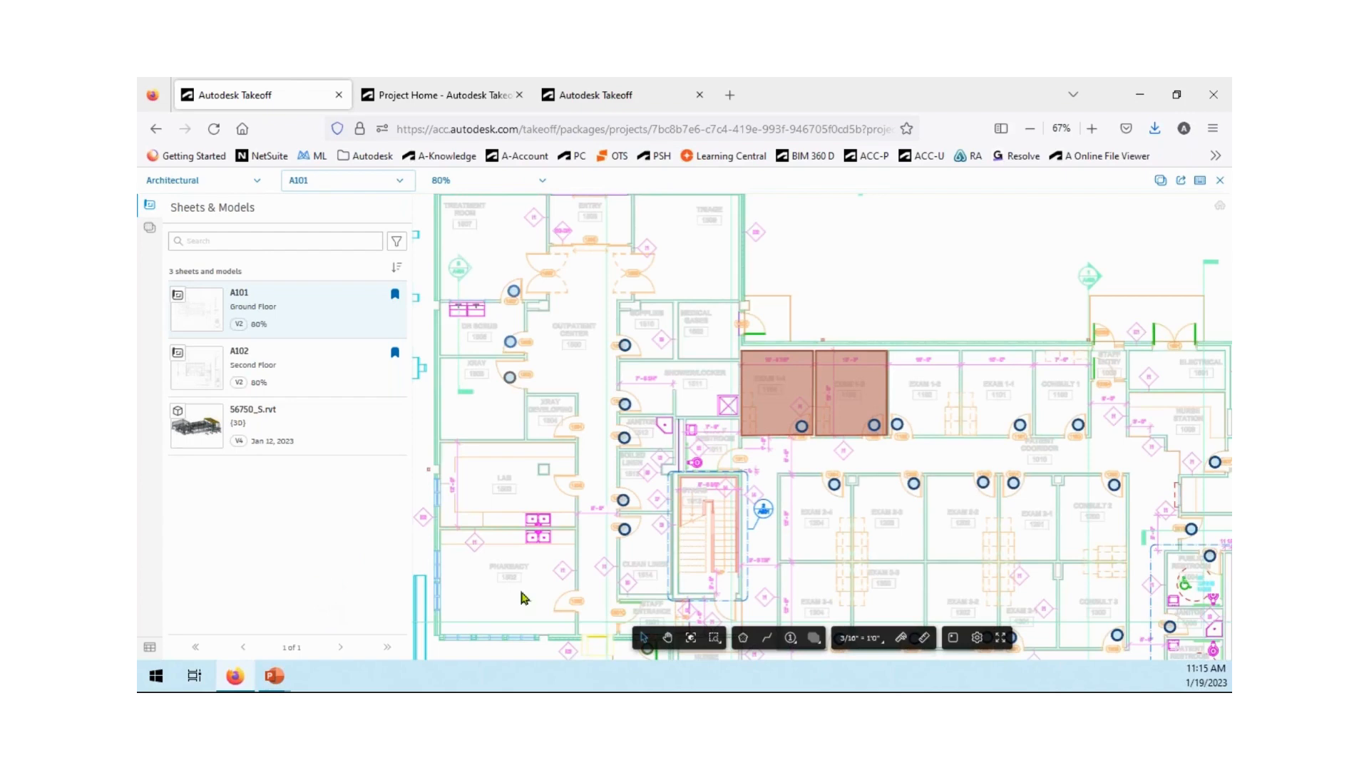
scroll(671, 473, "down", 2)
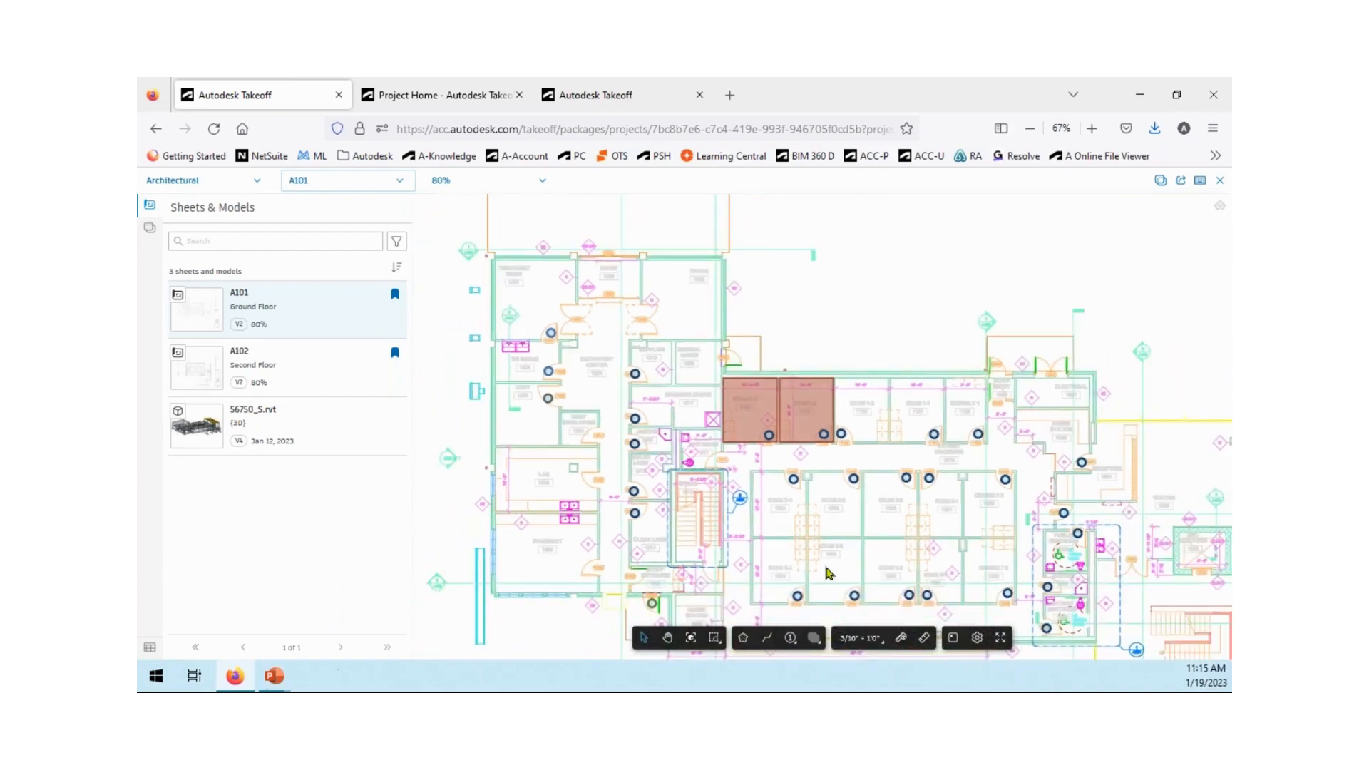
middle_click_drag(835, 490, 792, 463)
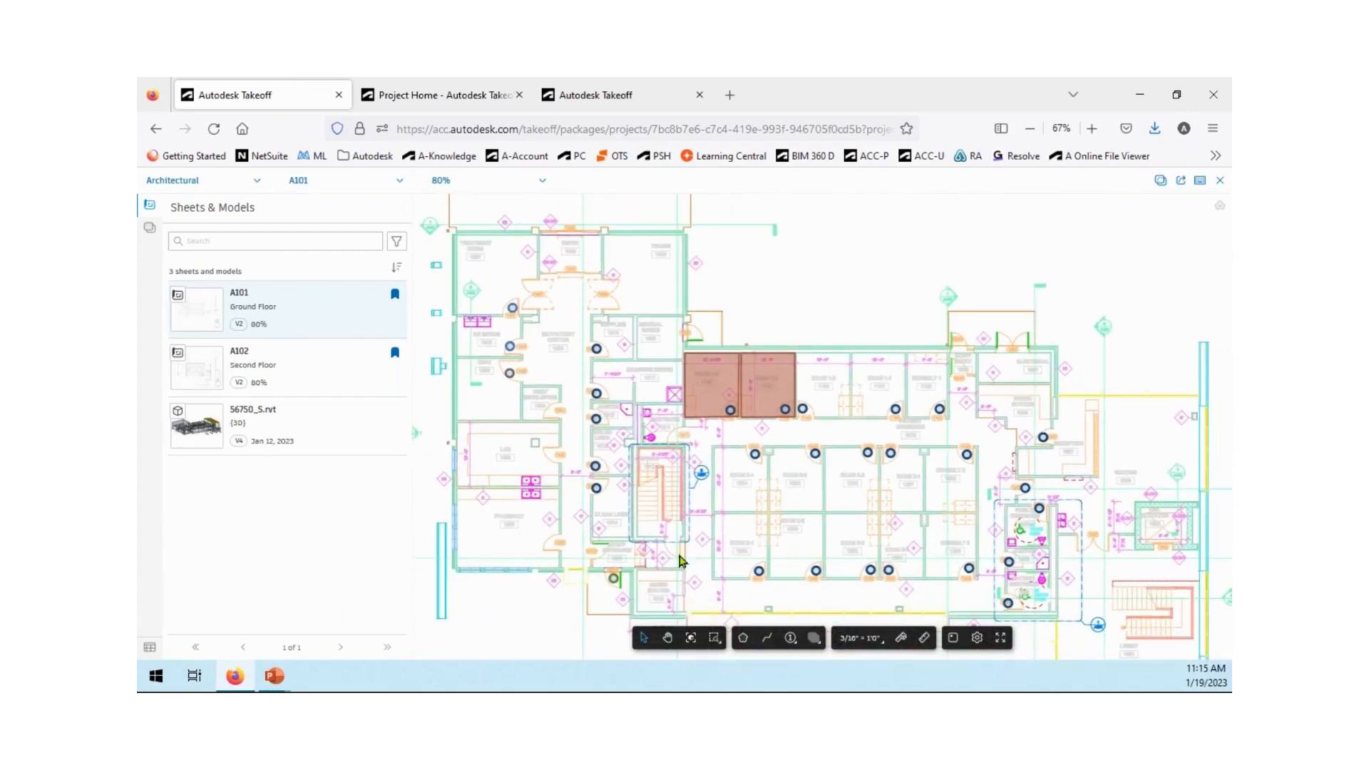
middle_click_drag(555, 556, 558, 555)
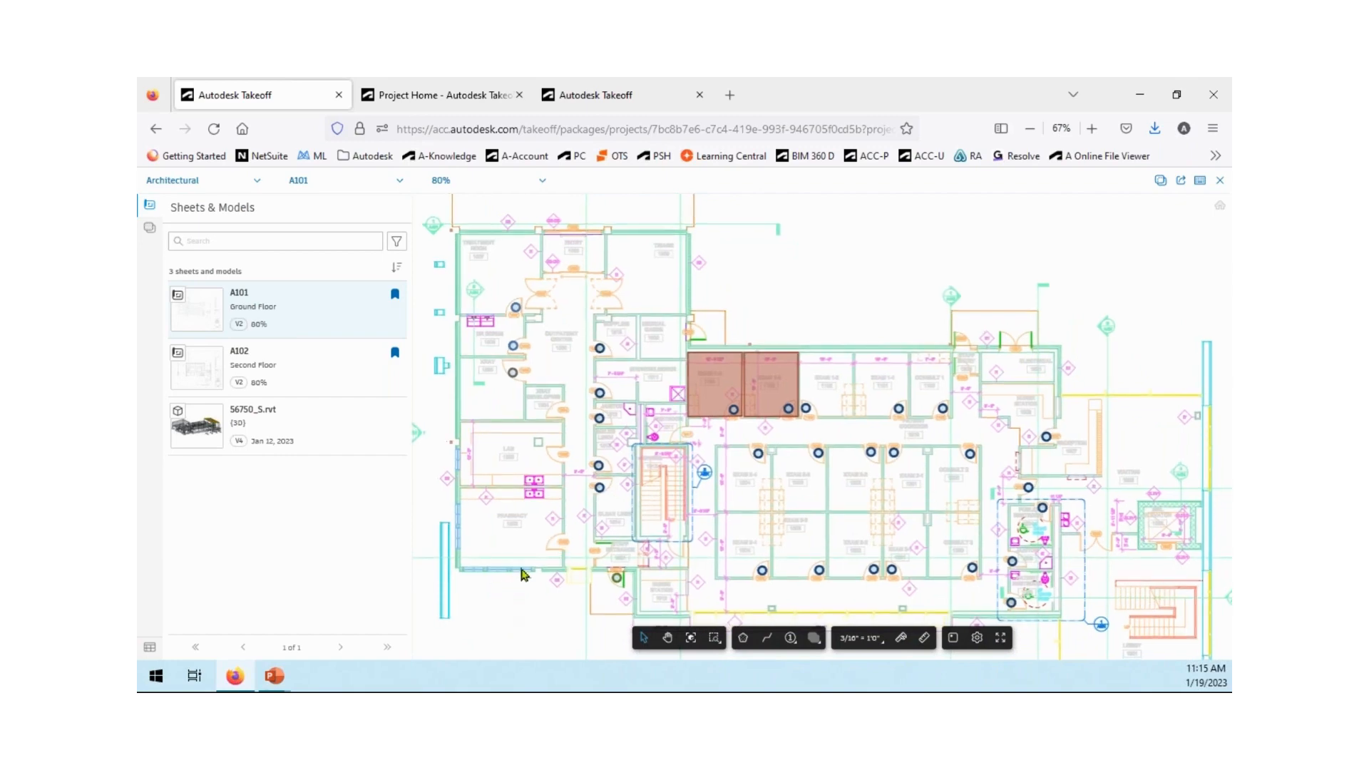
Show the takeoff types and examine the door markers around the Dr Scrub, Xray and Lab rooms on sheet A101.
left_click(148, 231)
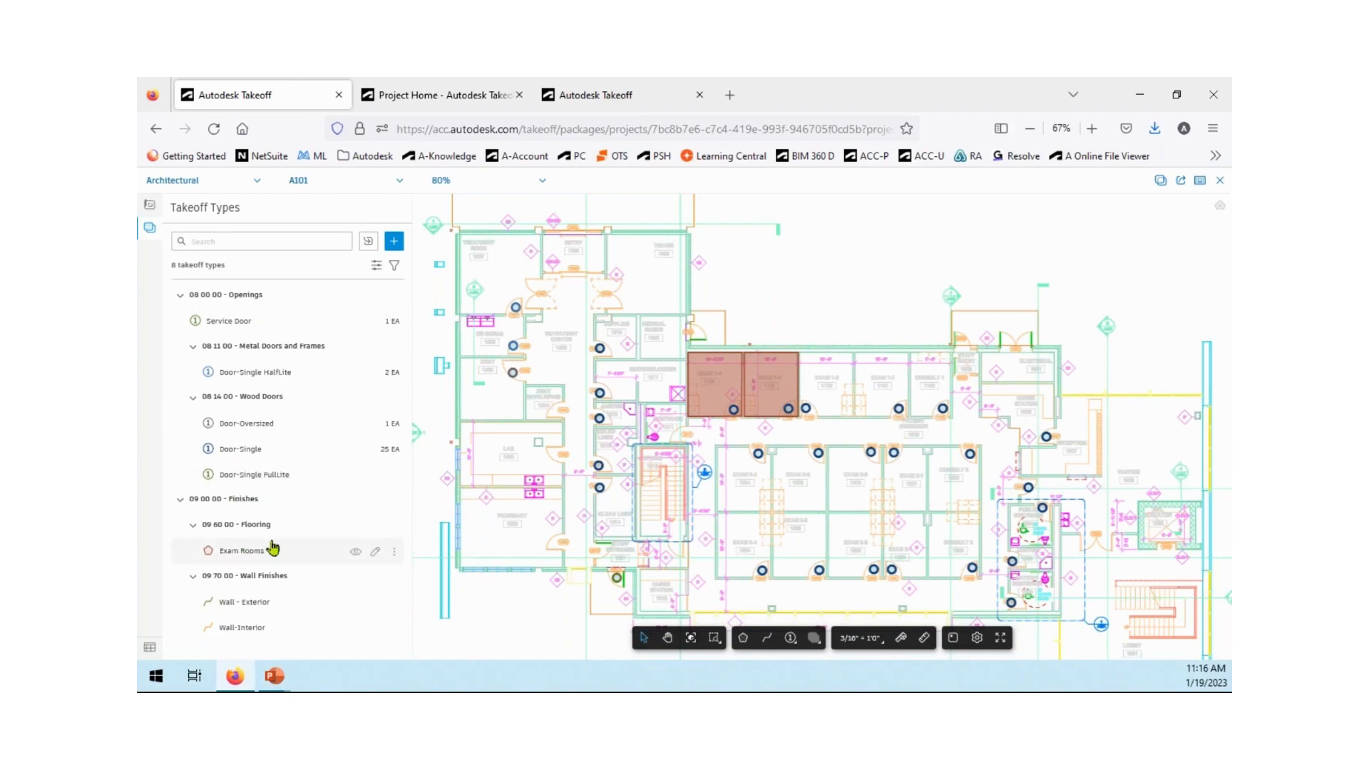
scroll(489, 373, "up", 2)
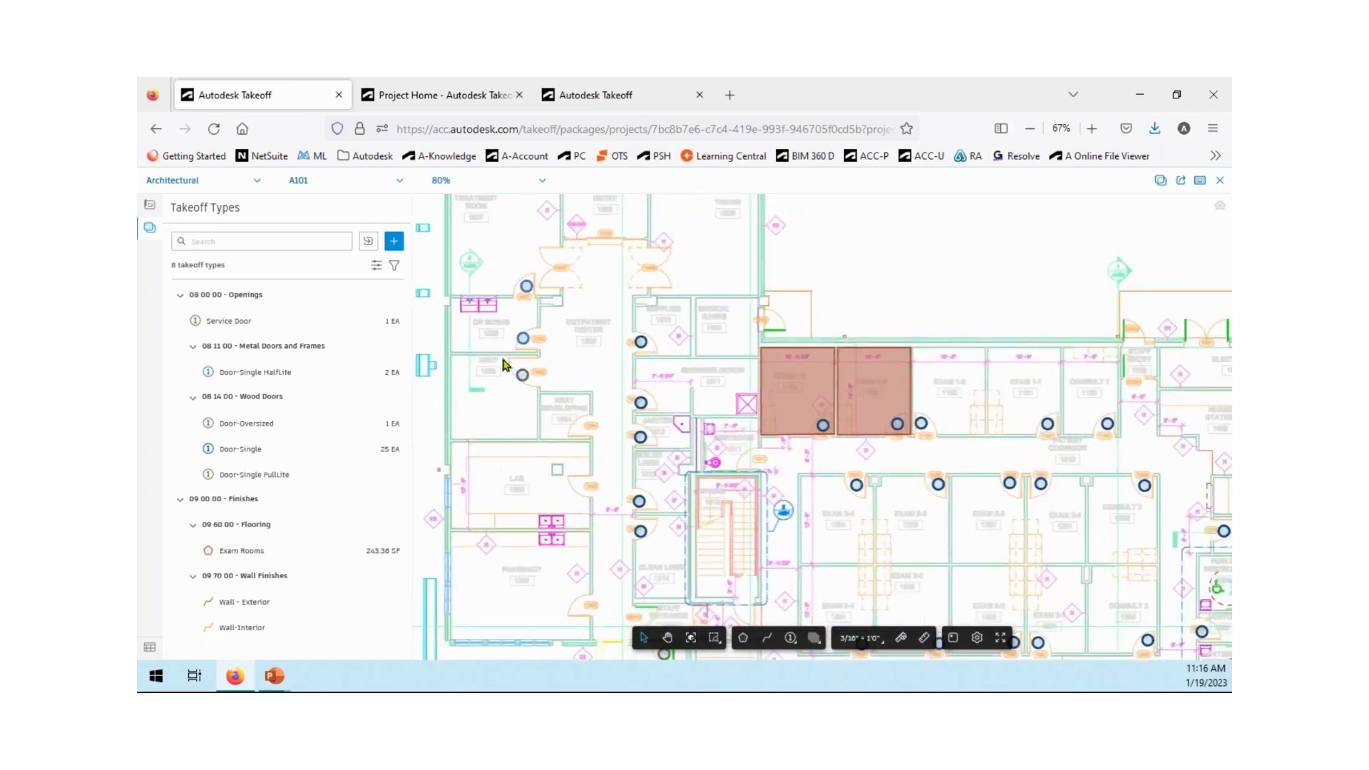
scroll(500, 360, "up", 5)
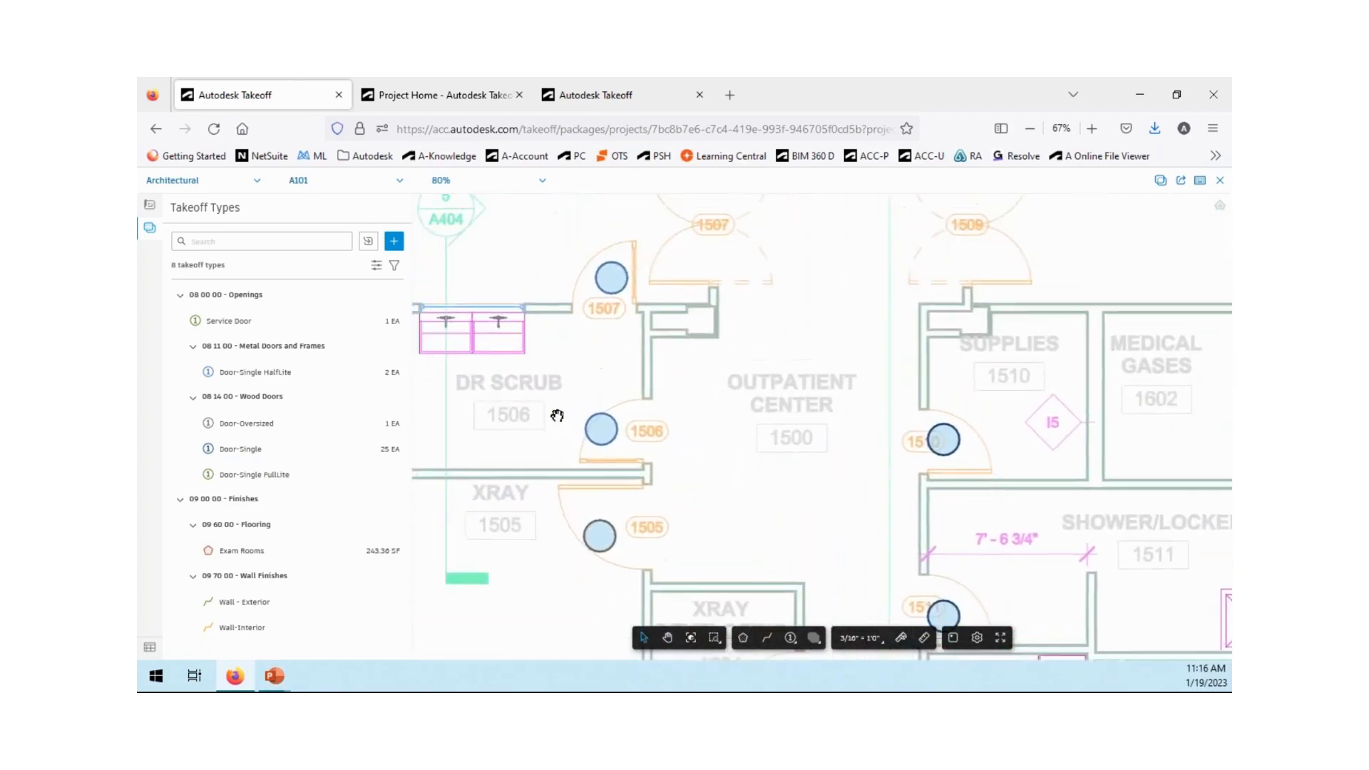
middle_click_drag(551, 405, 579, 451)
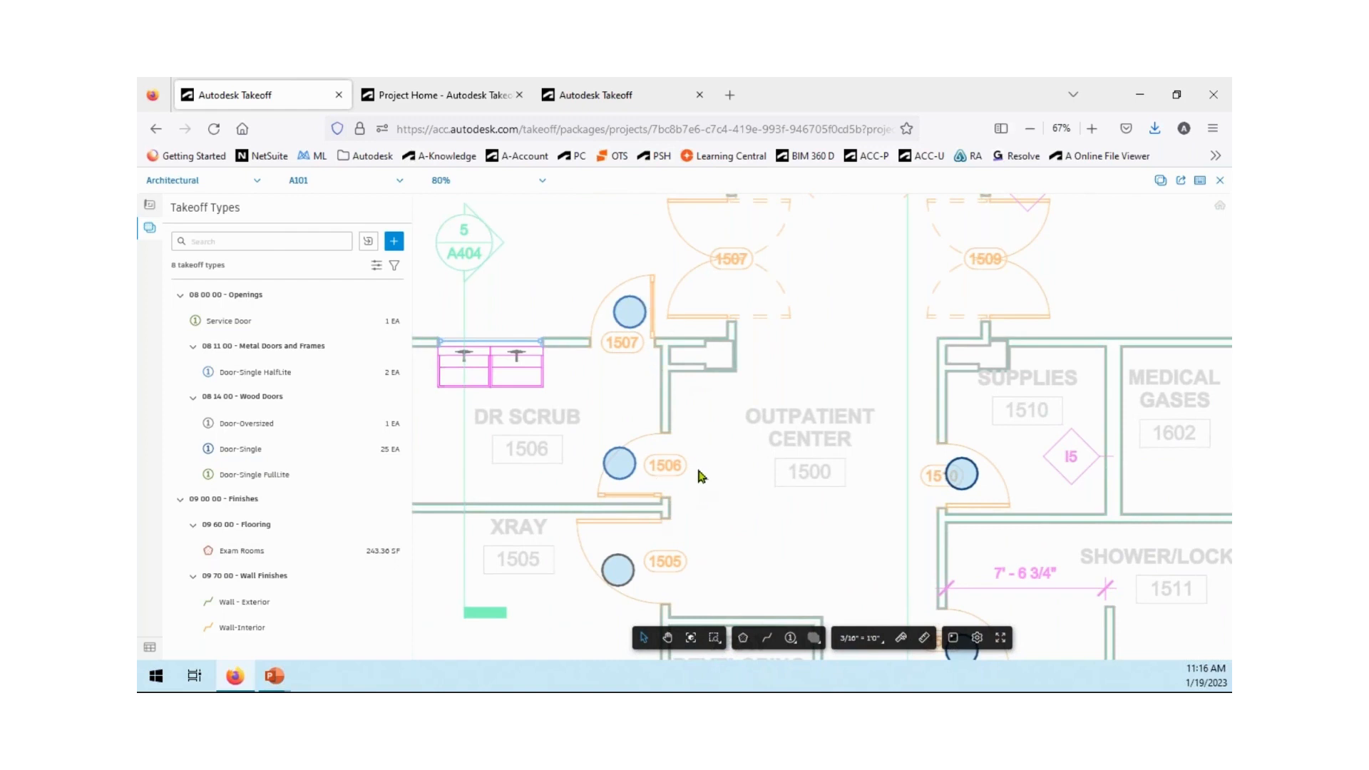
scroll(765, 531, "down", 5)
middle_click_drag(750, 393, 724, 218)
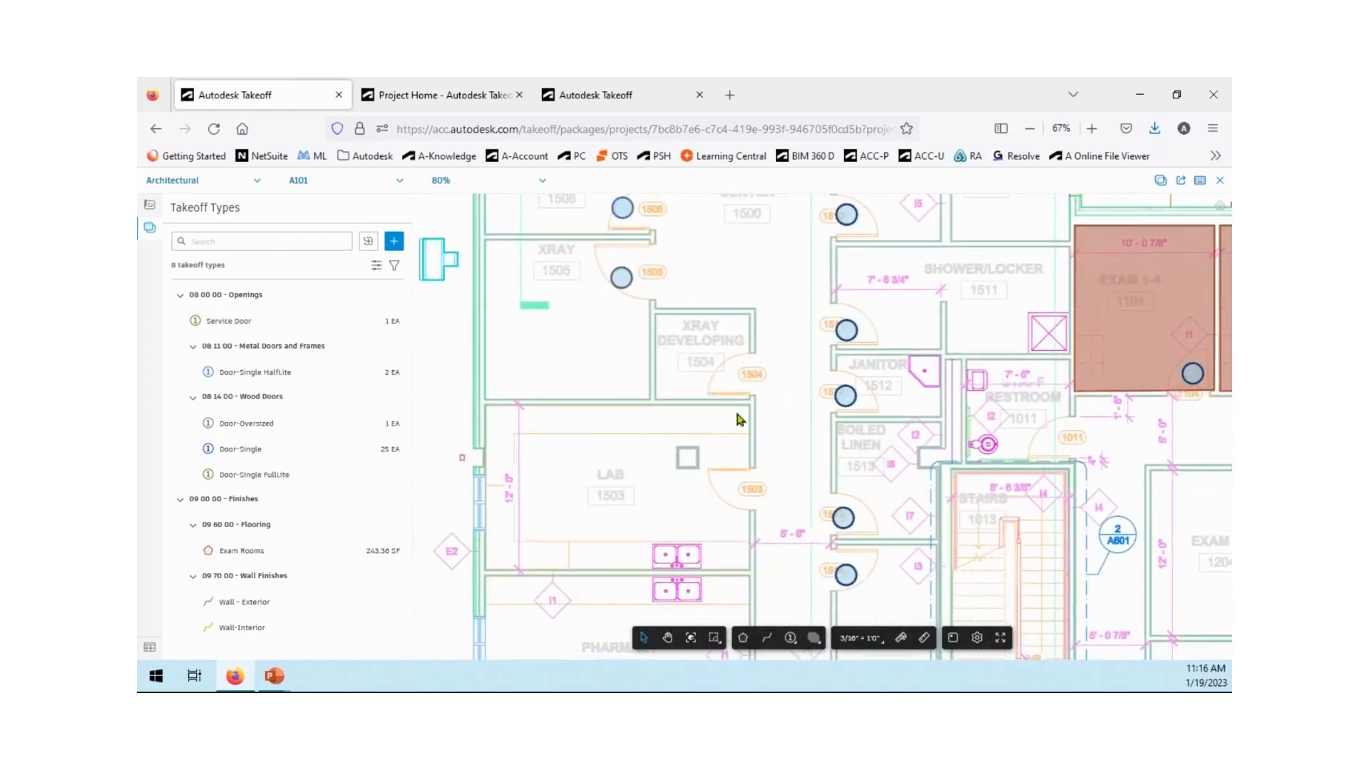
scroll(726, 419, "up", 3)
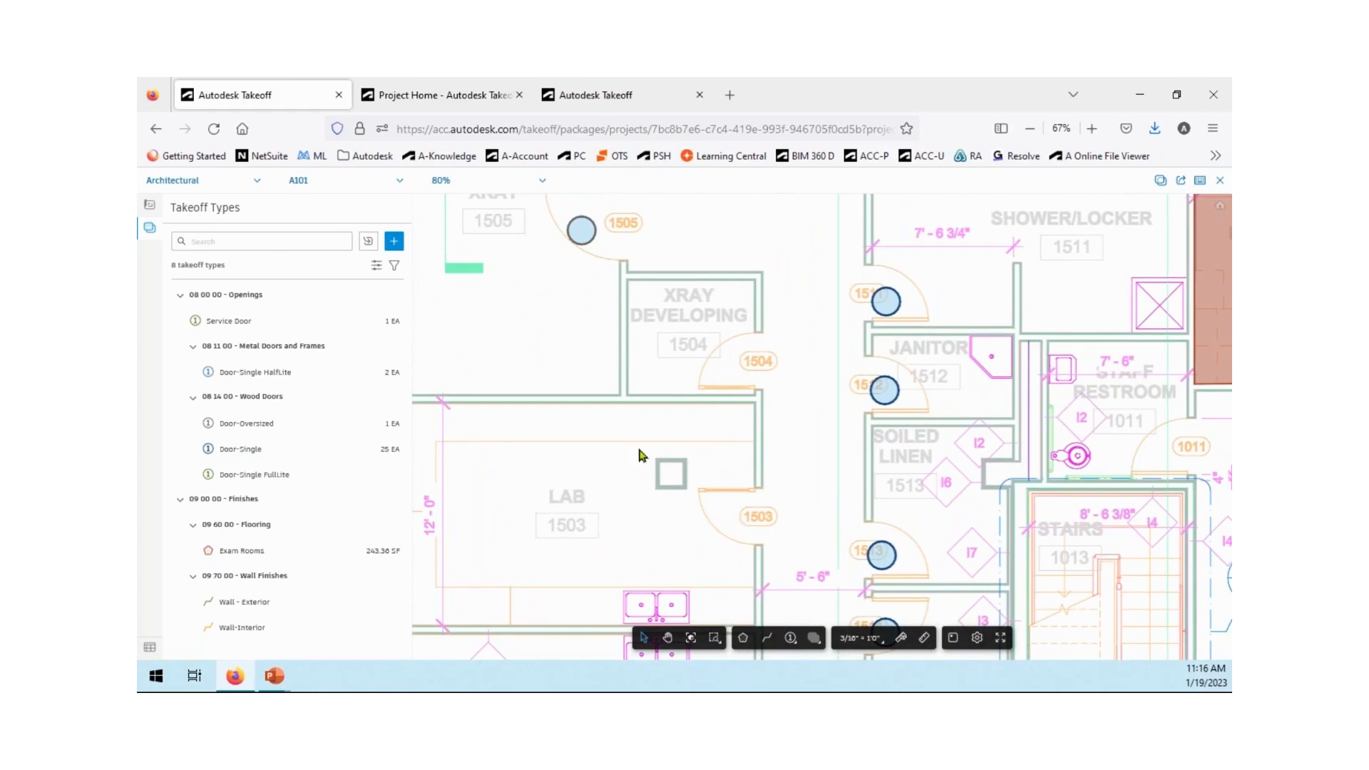
scroll(639, 450, "down", 3)
middle_click_drag(574, 416, 591, 523)
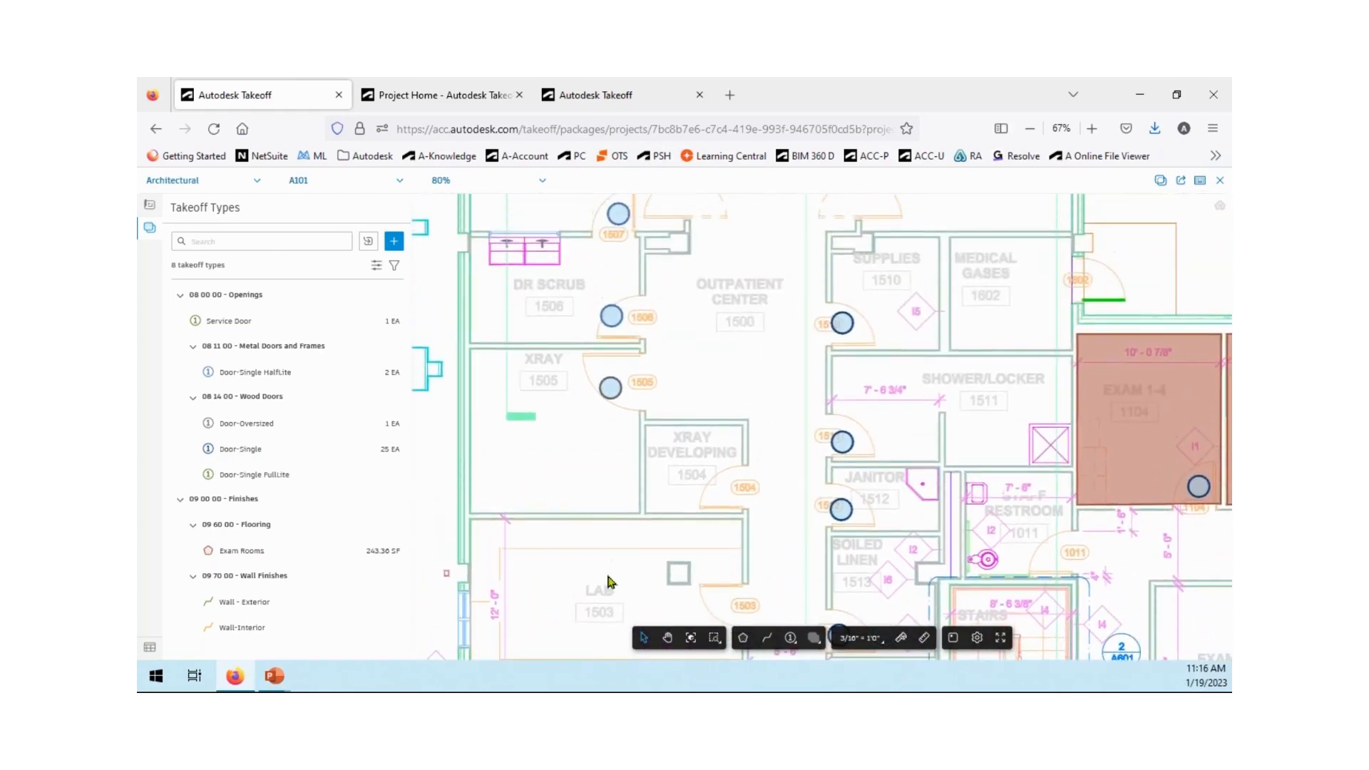
Find the takeoff type of the Dr Scrub door marker and use it to count doors 1504, 1503 and 1502.
right_click(611, 314)
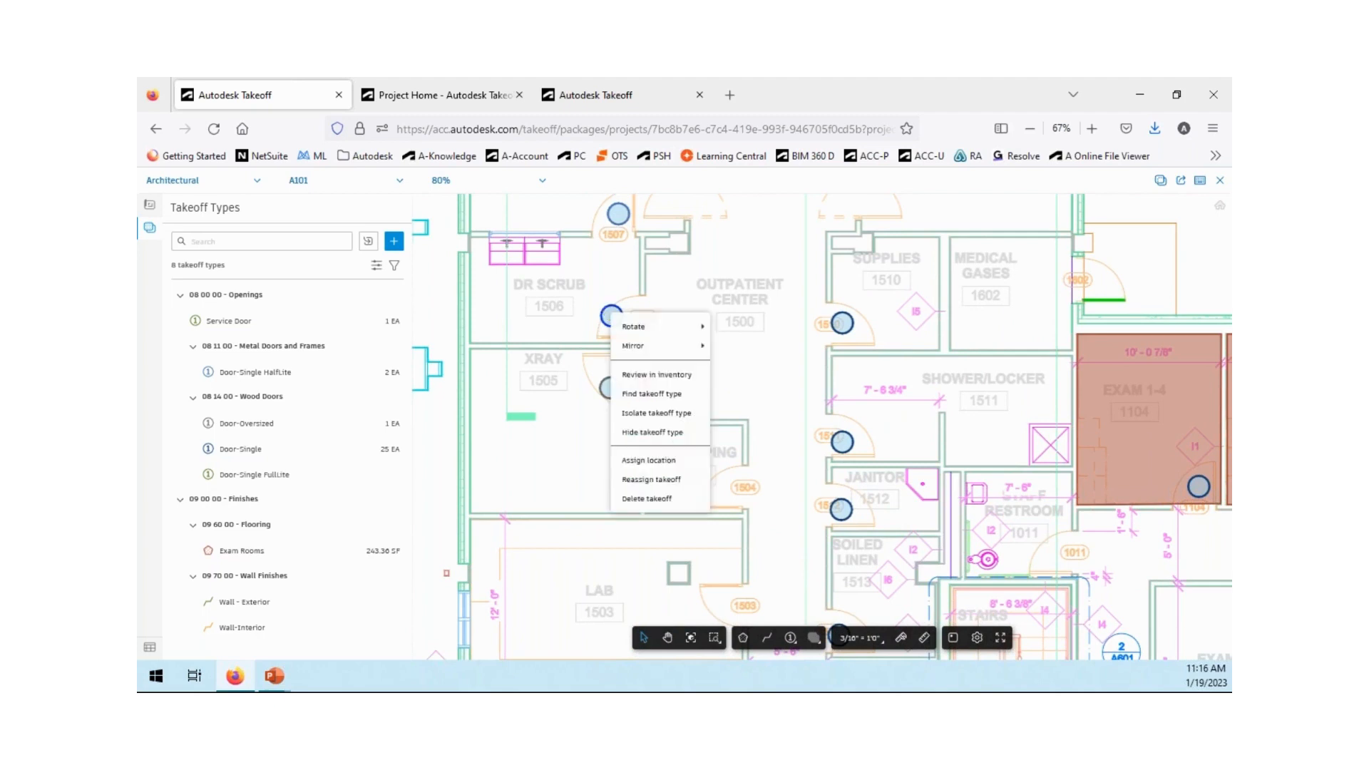
left_click(673, 397)
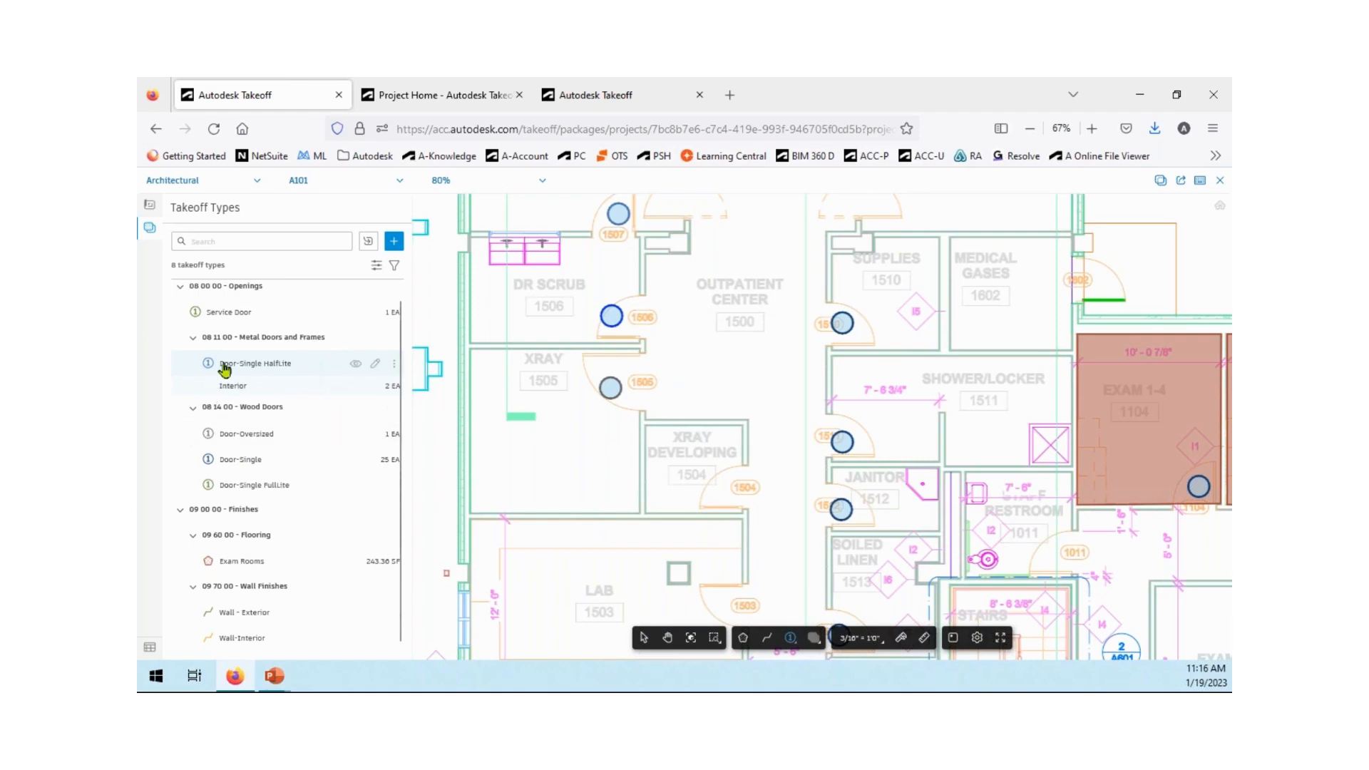
middle_click_drag(538, 558, 521, 464)
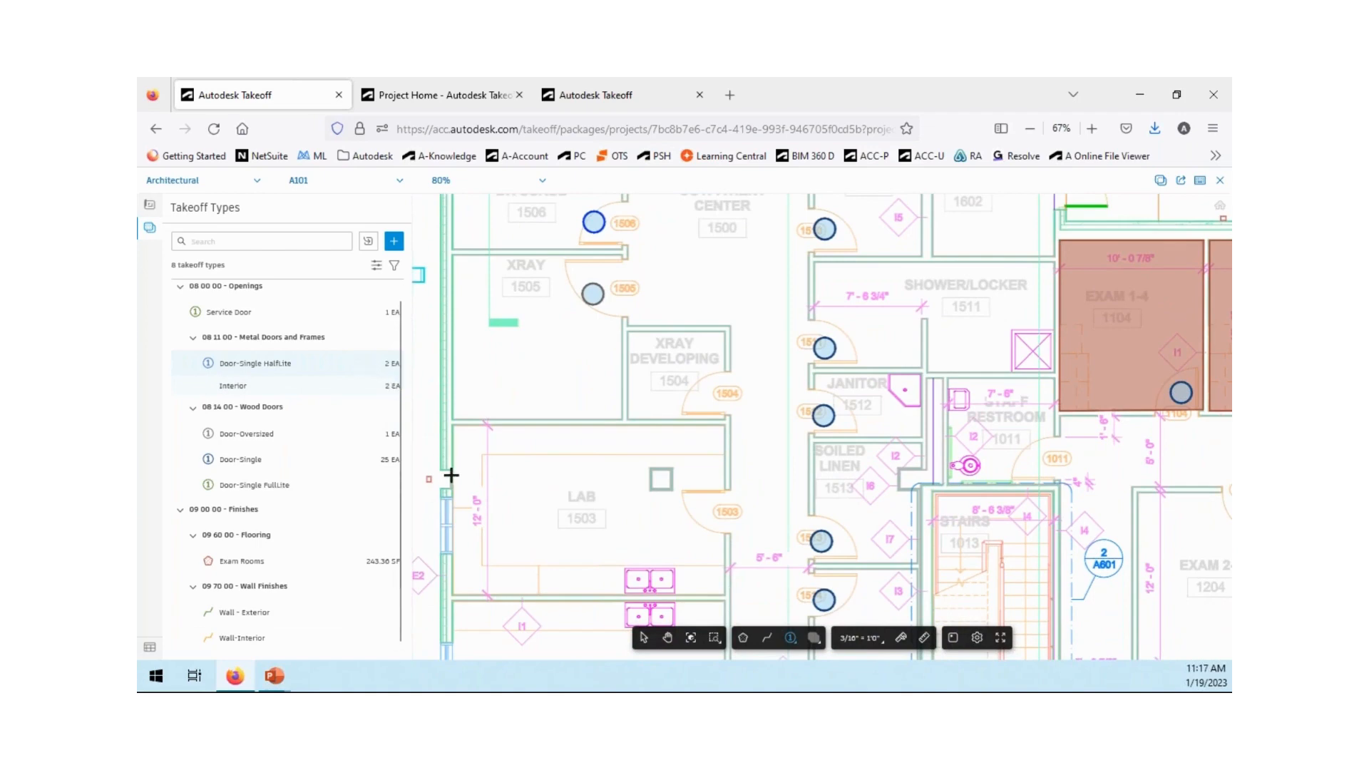
left_click(704, 399)
left_click(704, 507)
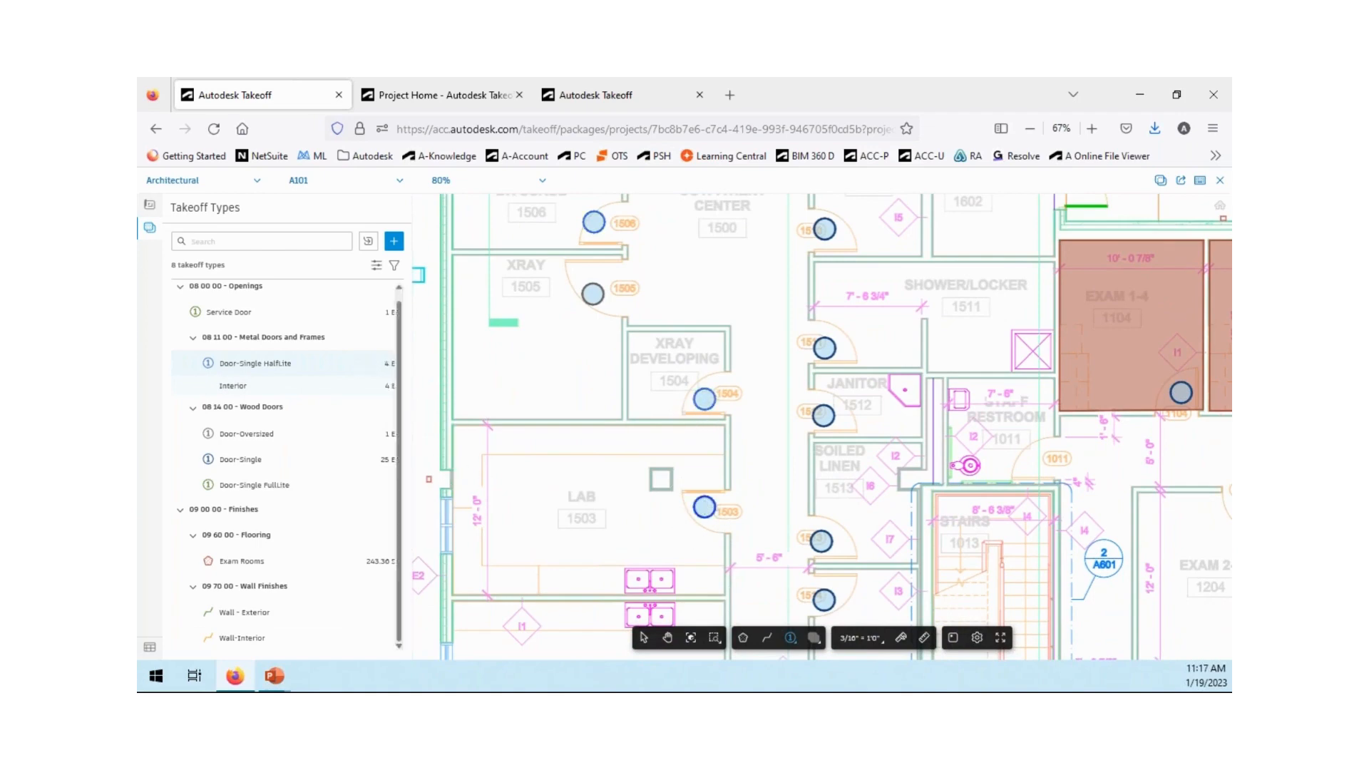
middle_click_drag(624, 510, 593, 314)
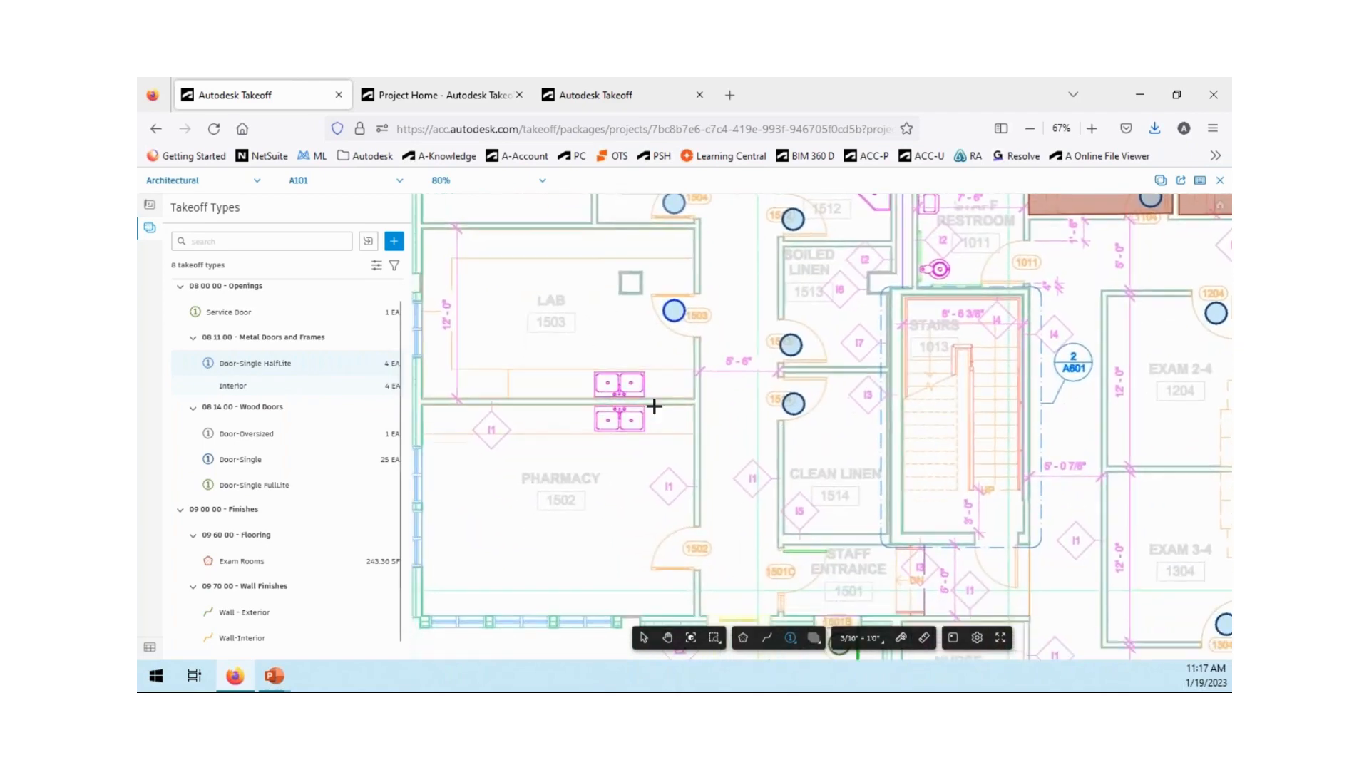
left_click(667, 551)
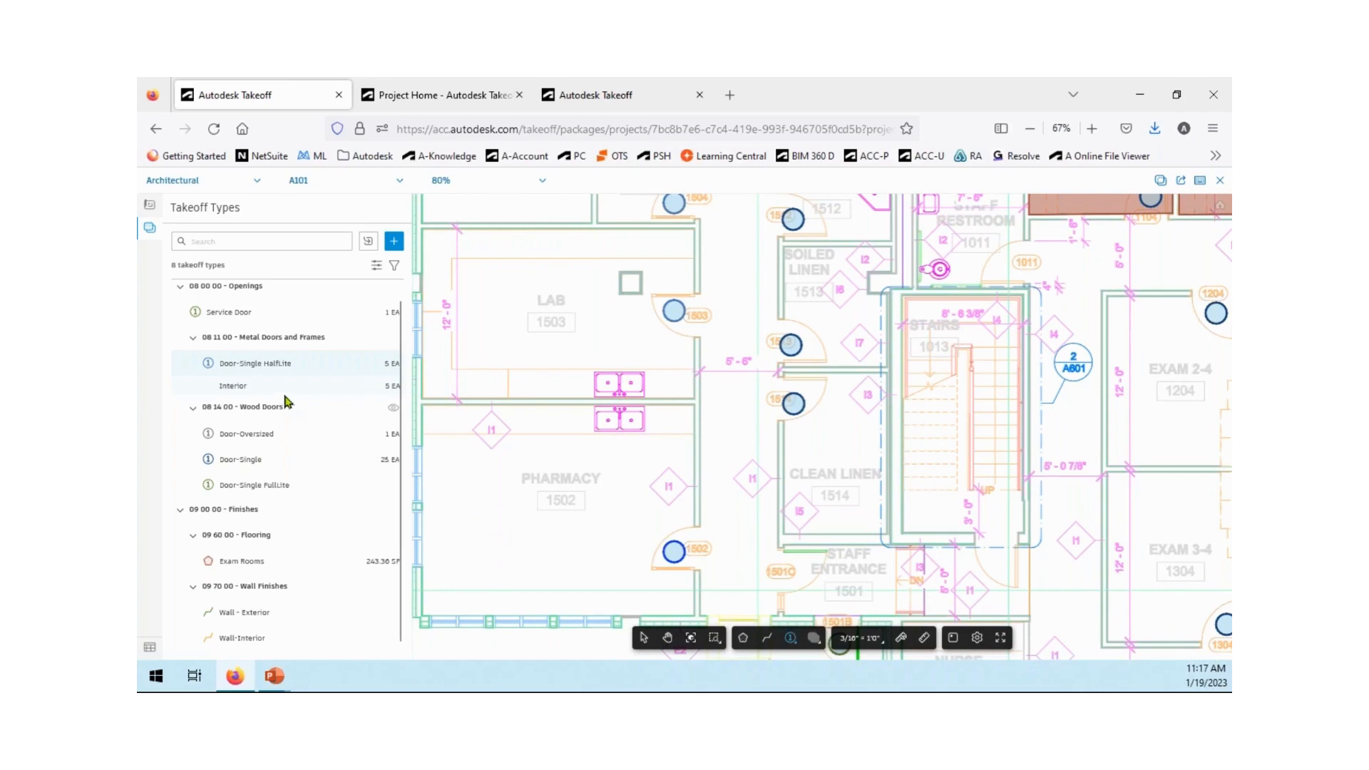
left_click(266, 372)
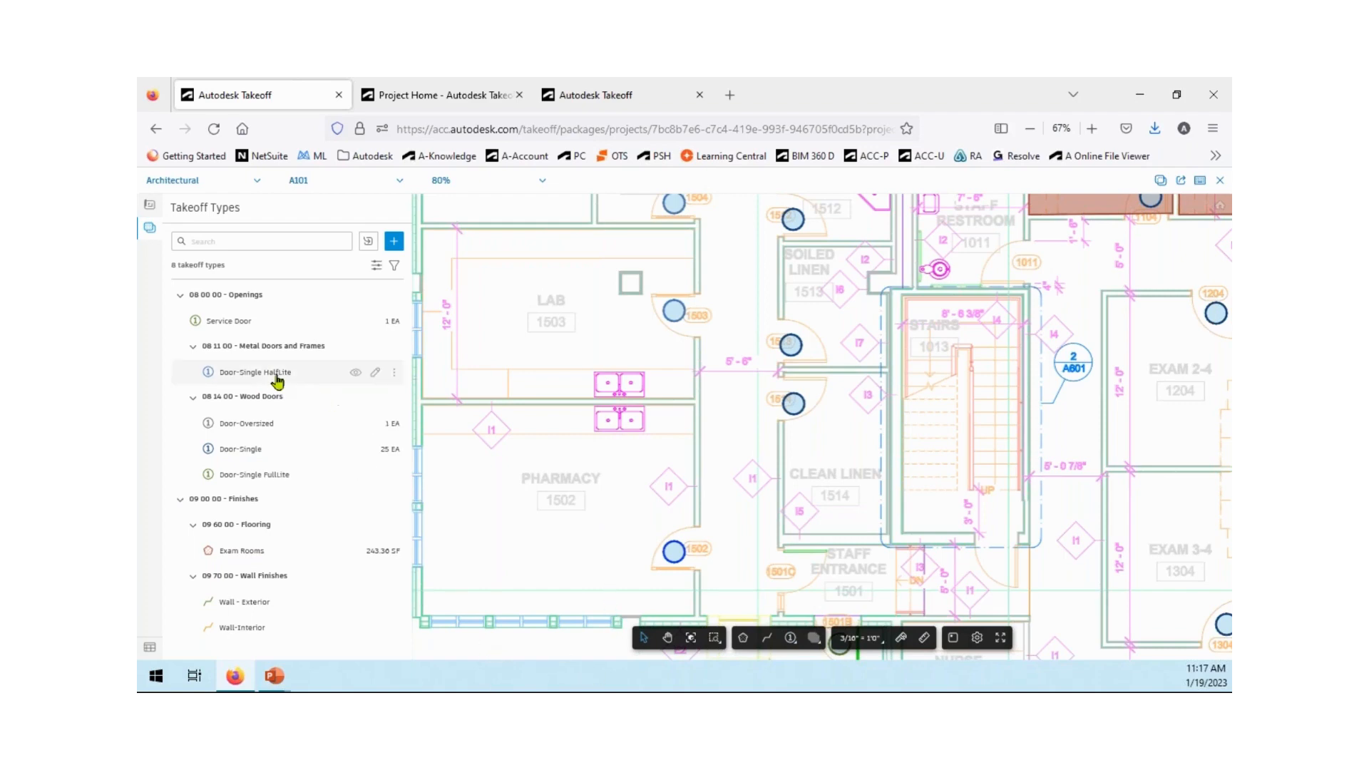
right_click(673, 557)
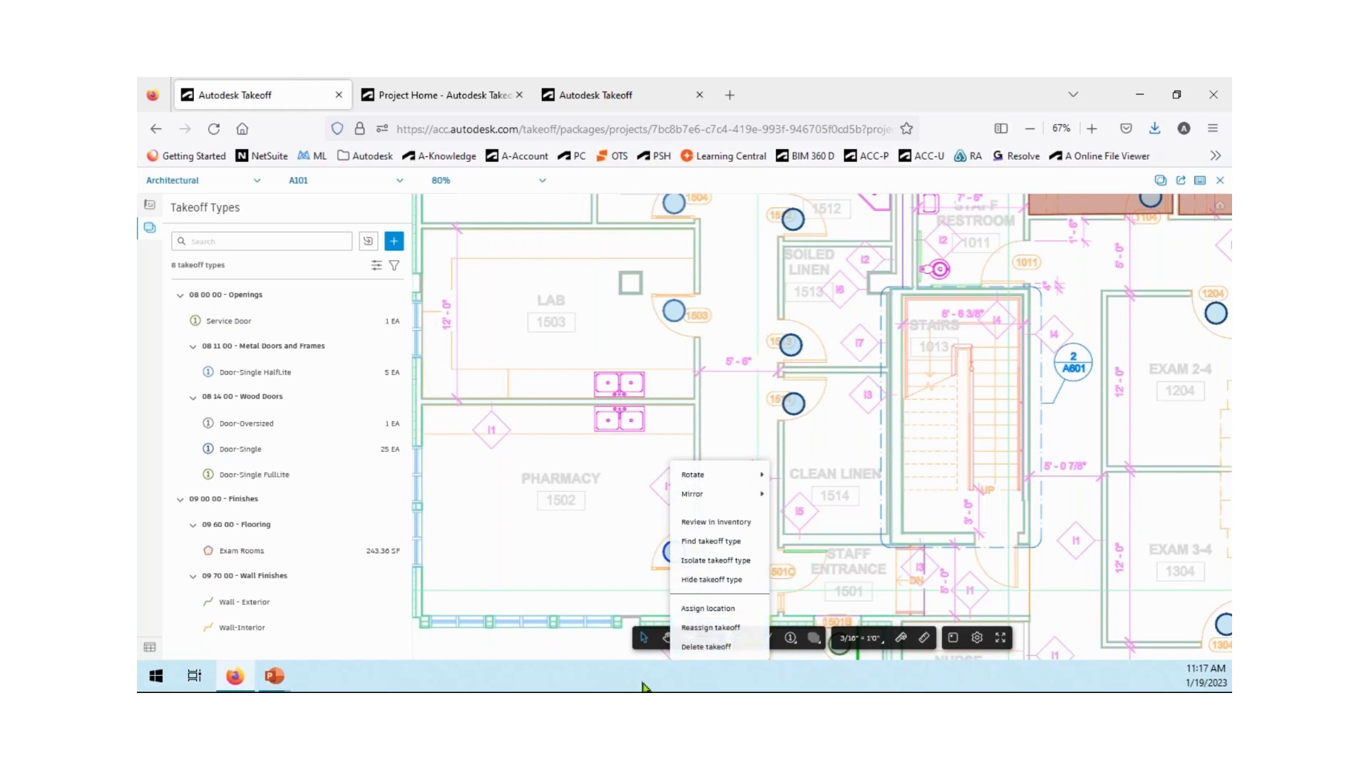
left_click(602, 557)
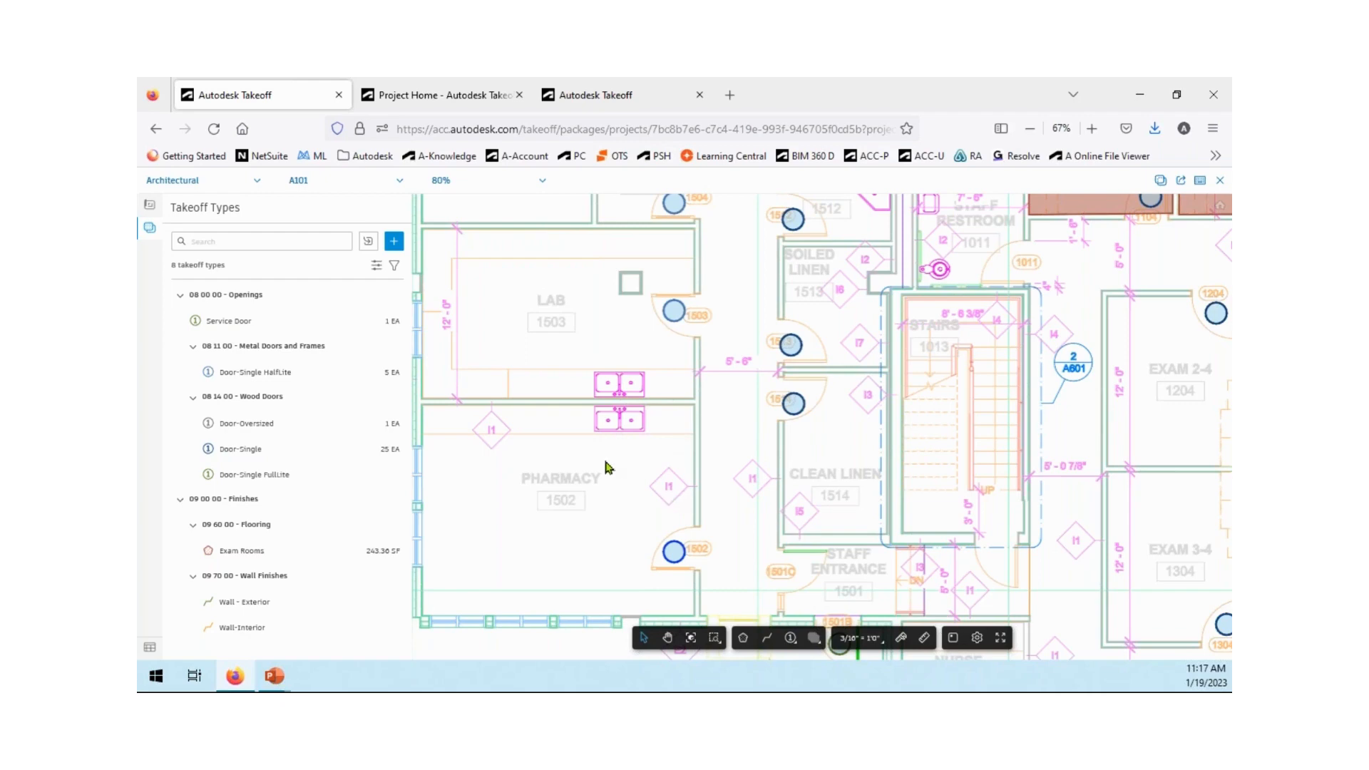
Create a new count takeoff marking one window on the Lab's exterior wall and two on the Pharmacy's exterior wall.
left_click_drag(467, 442, 615, 403)
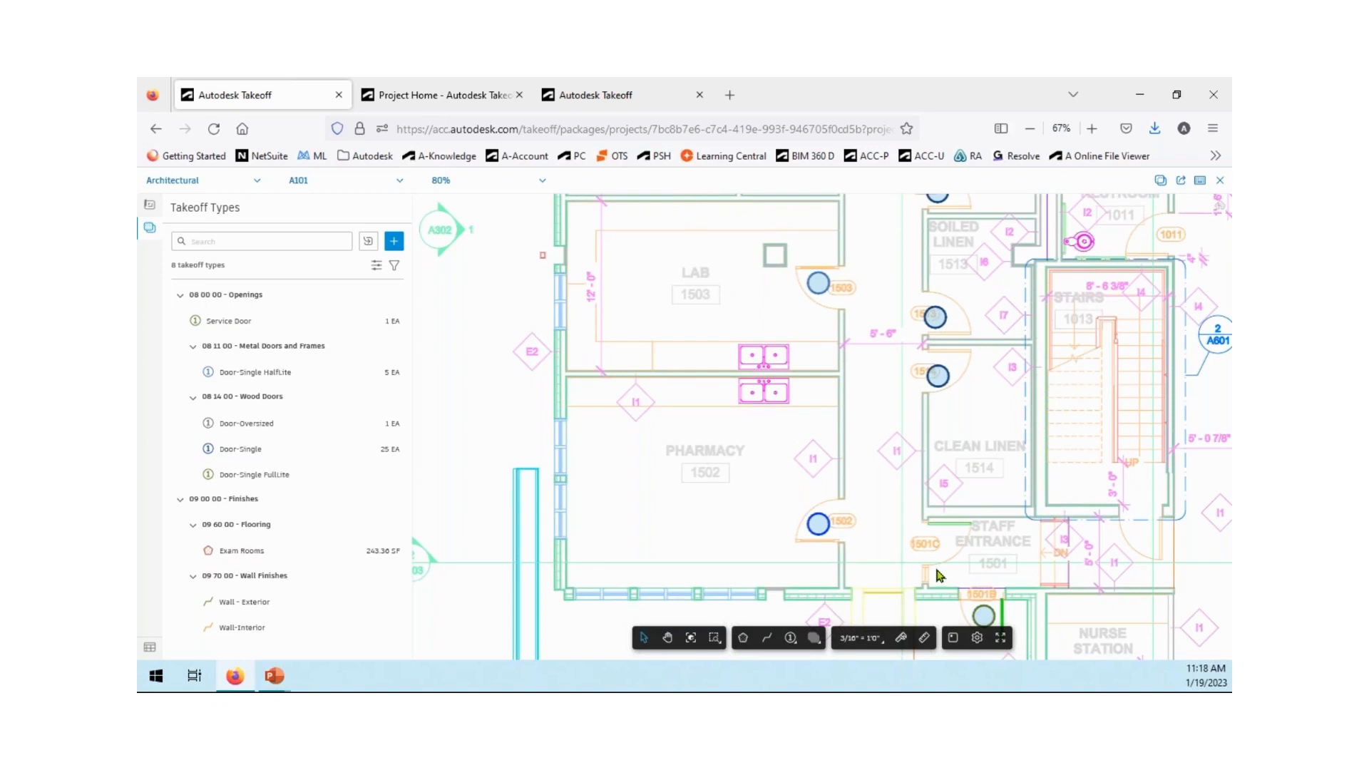
left_click(743, 638)
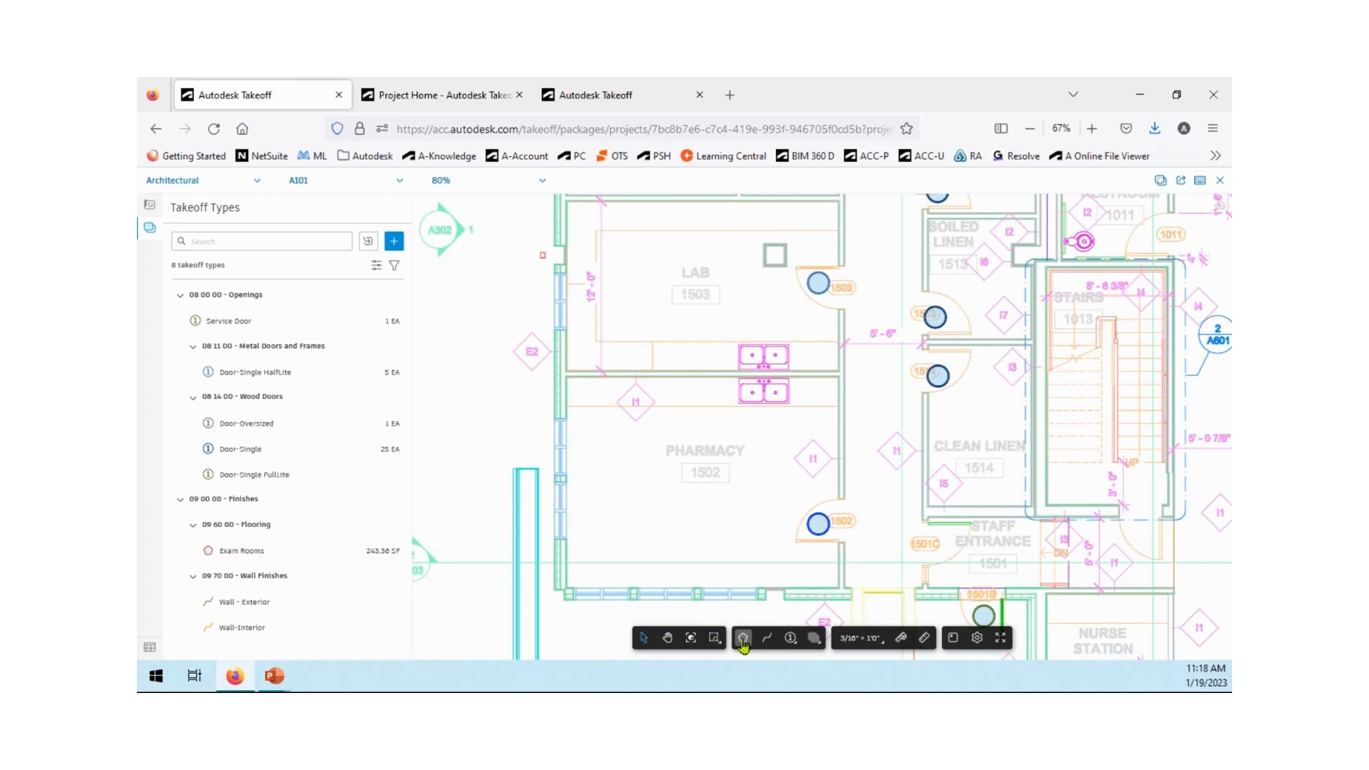
left_click(793, 642)
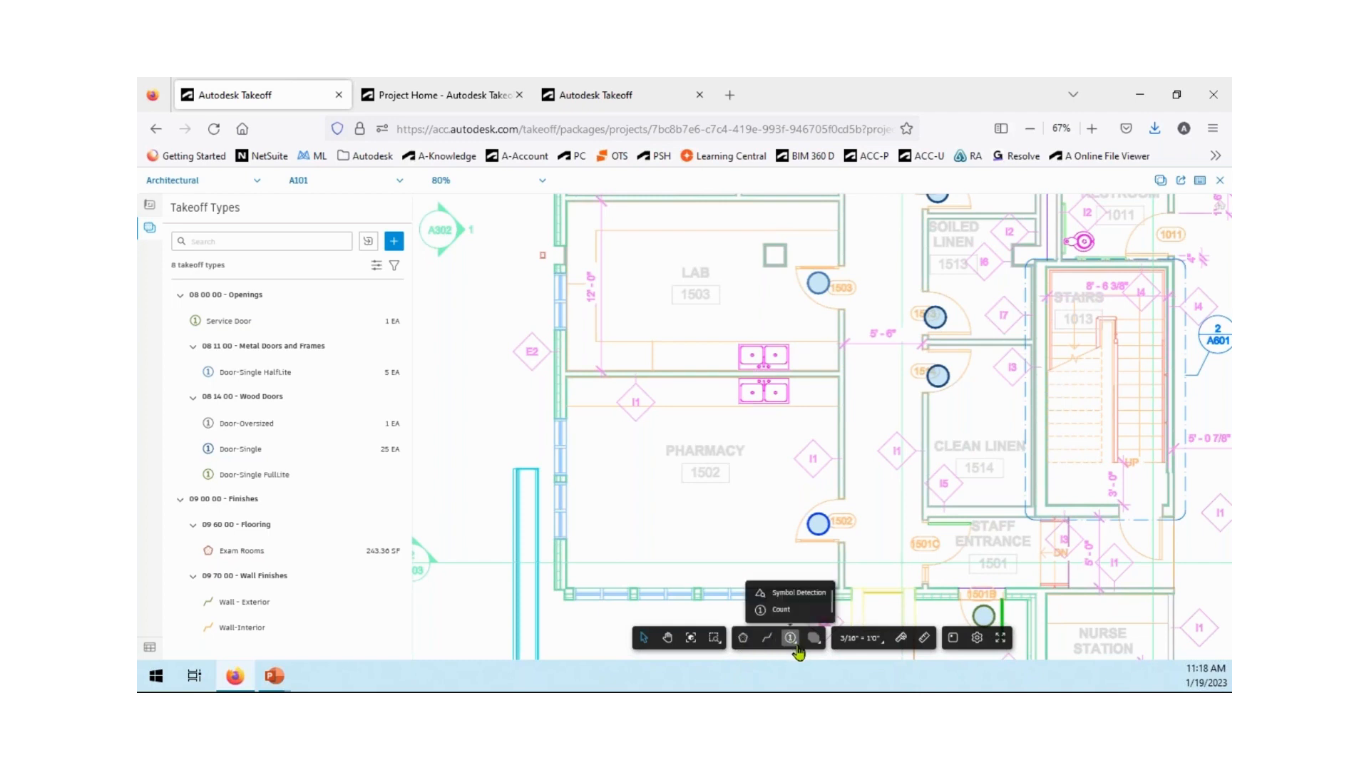
left_click(781, 611)
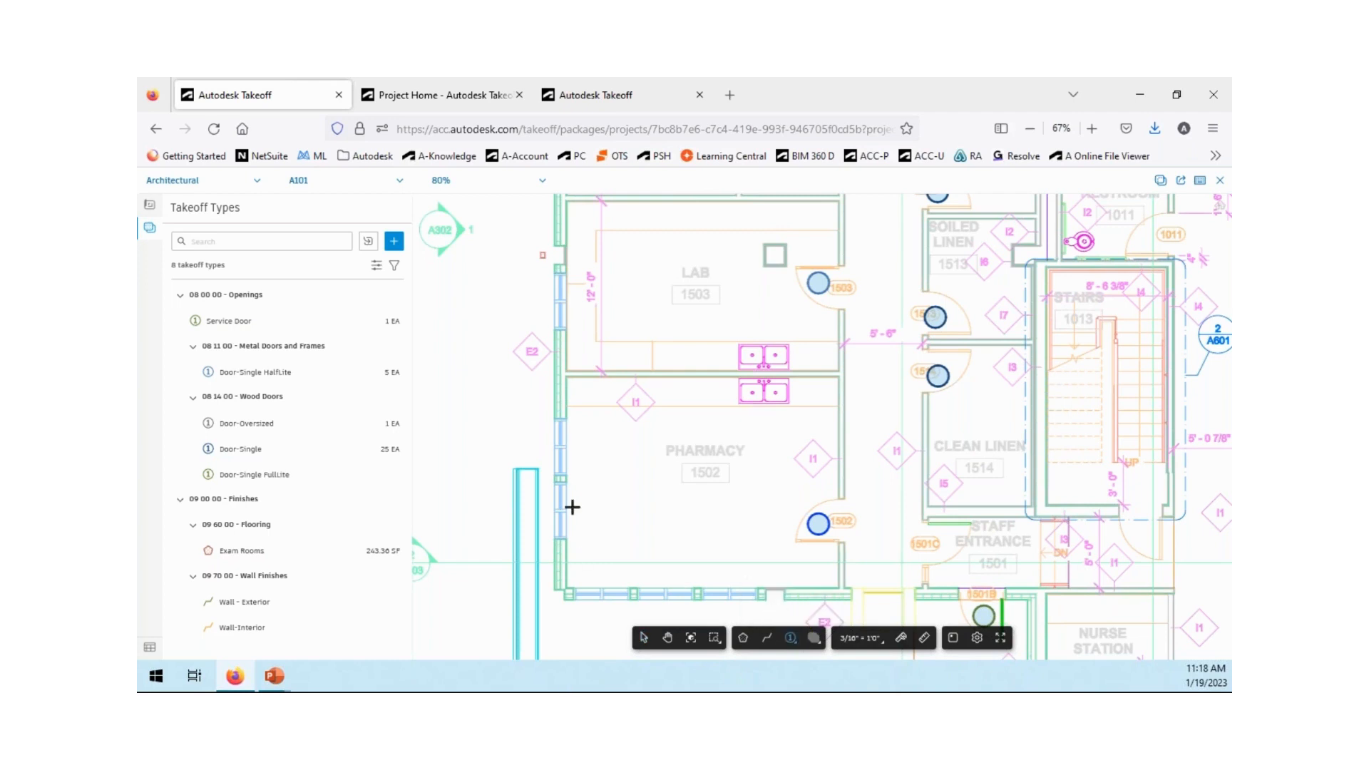
left_click(559, 299)
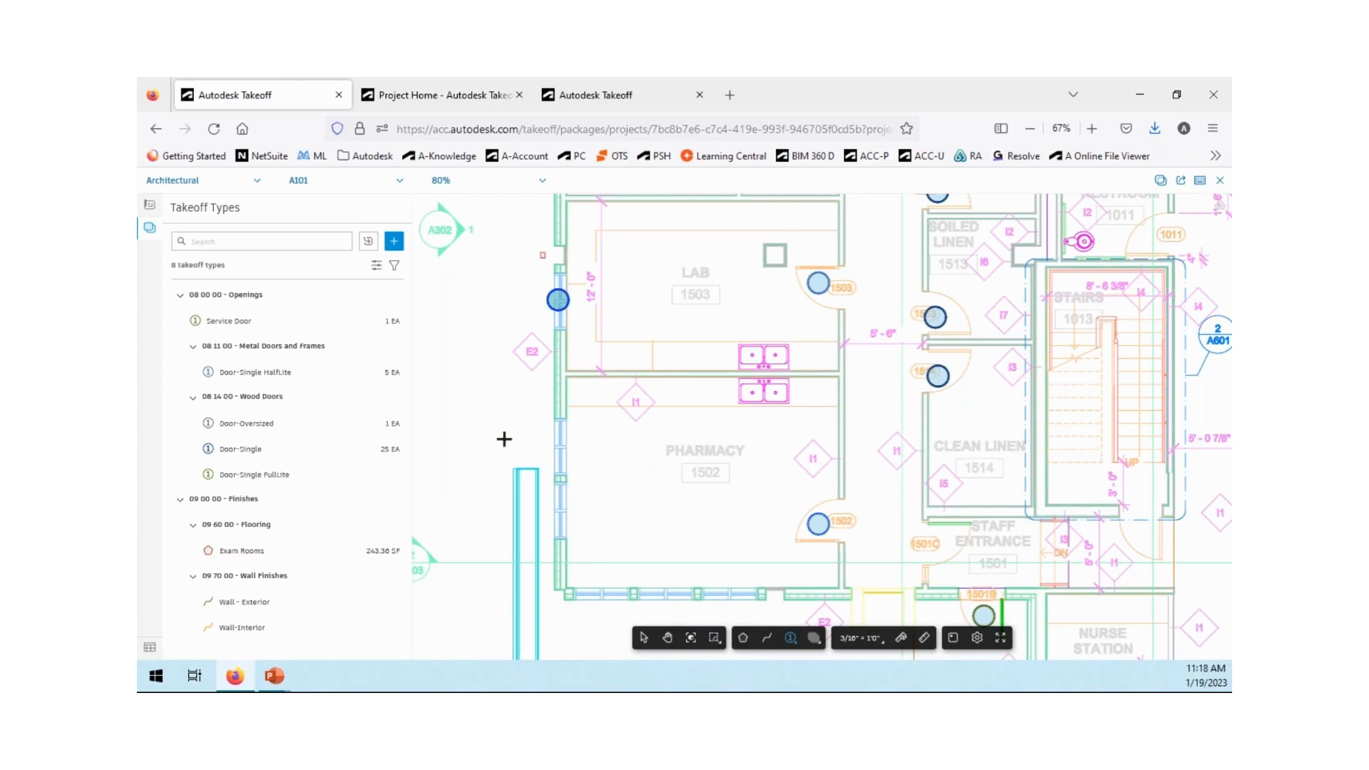
left_click(560, 449)
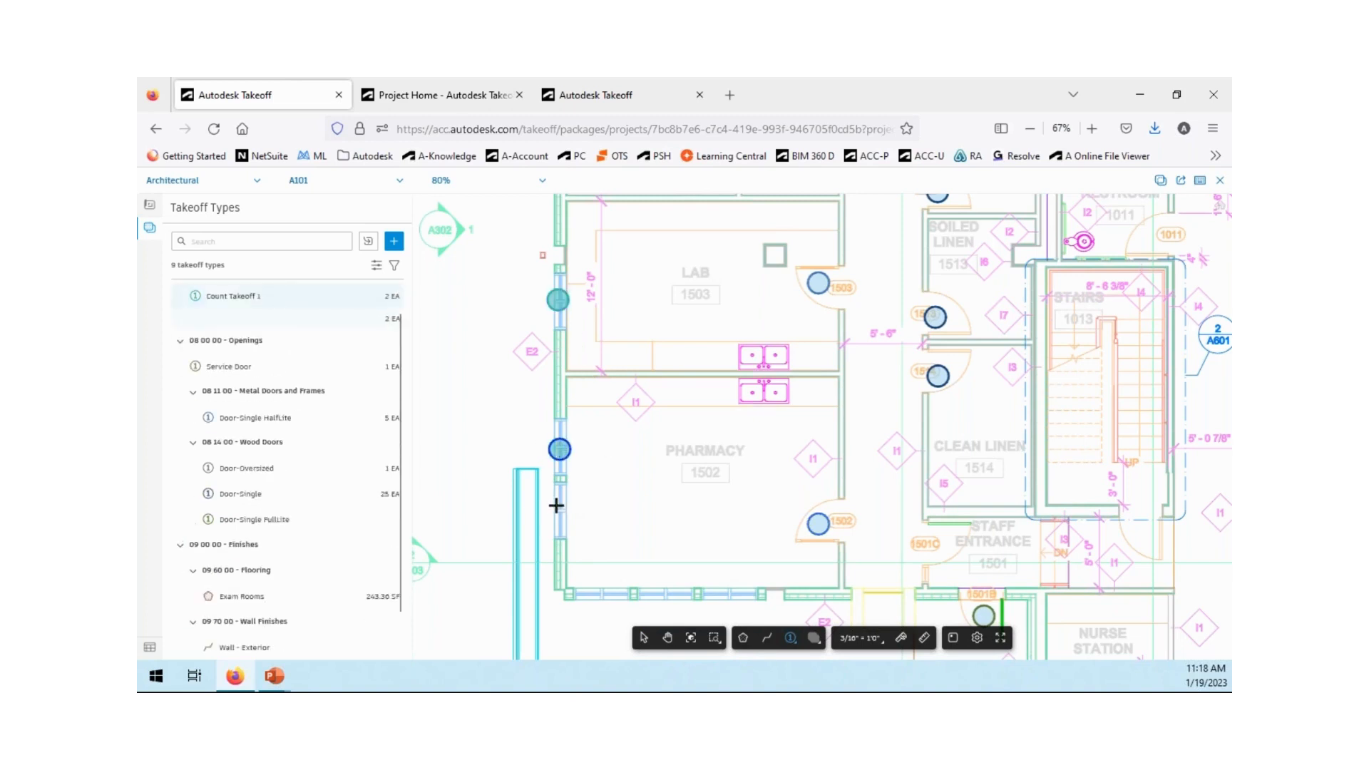
left_click(558, 505)
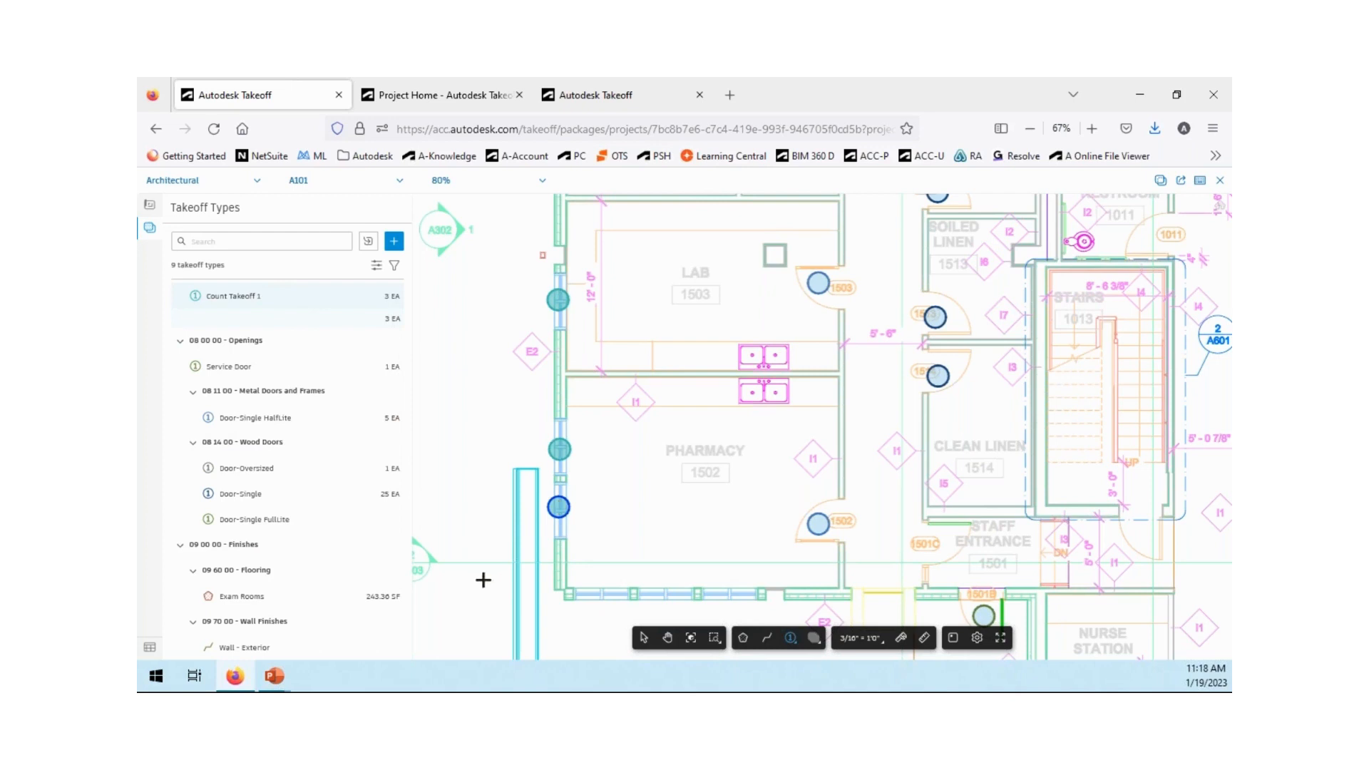
Edit the new window count takeoff type and rename it 48"x48" Window.
mouse_move(222, 305)
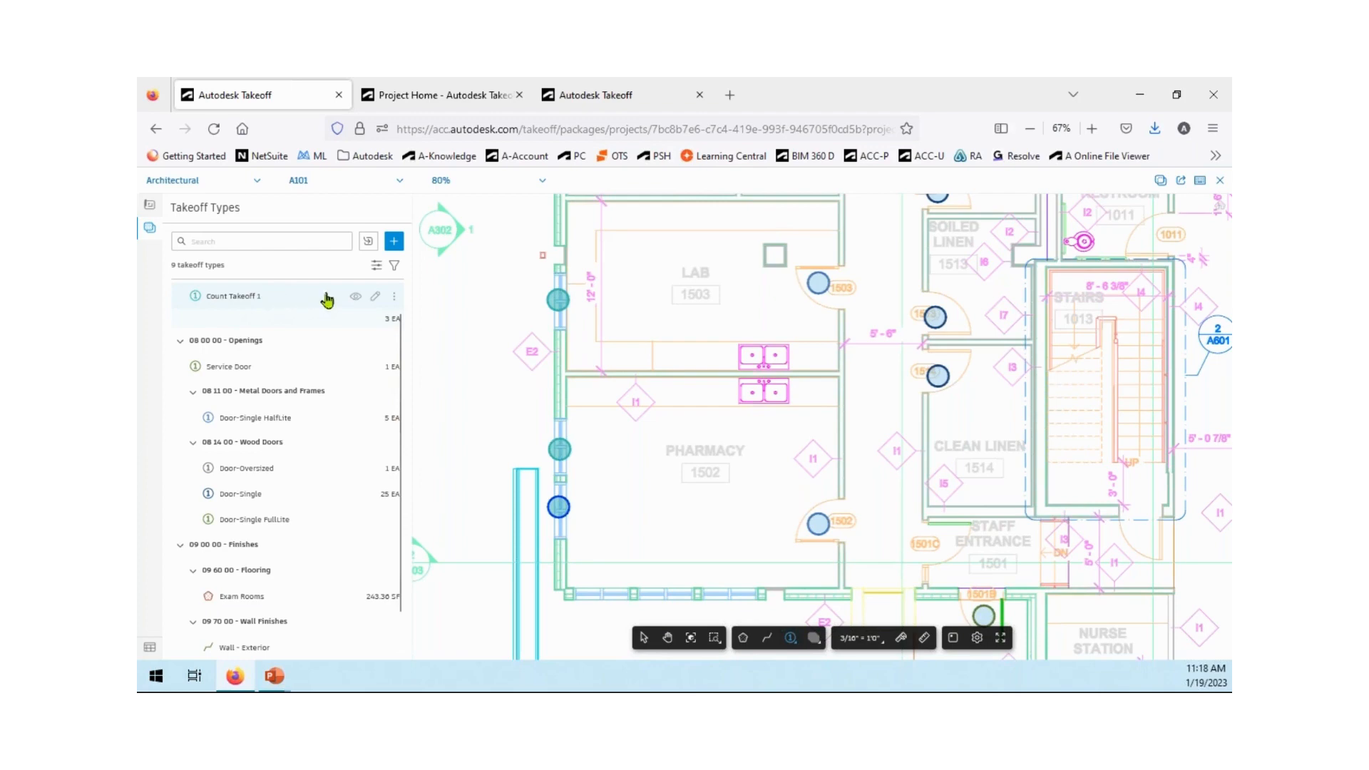
left_click(374, 298)
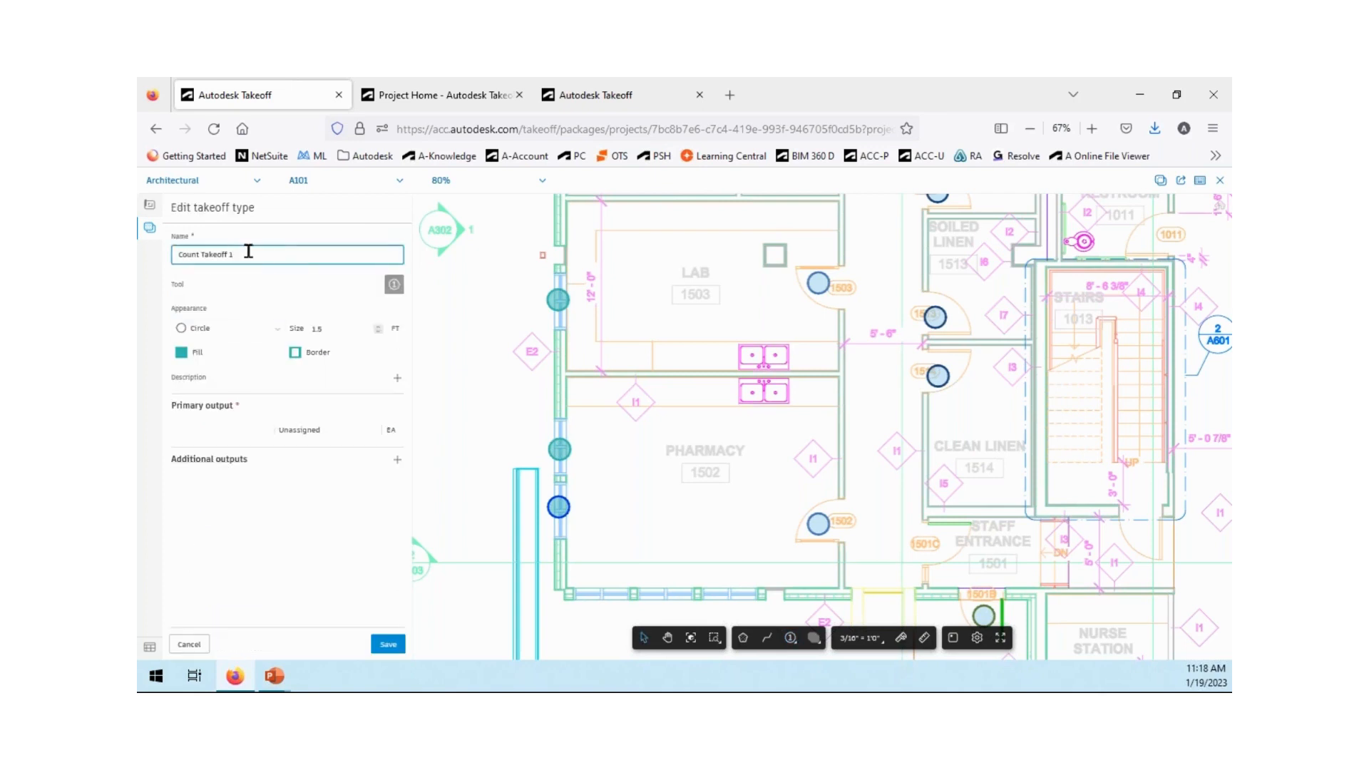
left_click_drag(245, 254, 163, 260)
type("wi")
key("BackSpace")
key("BackSpace")
type("4")
Give the window takeoff type a square marker with an orange fill and a red-orange border, and save it.
left_click(194, 355)
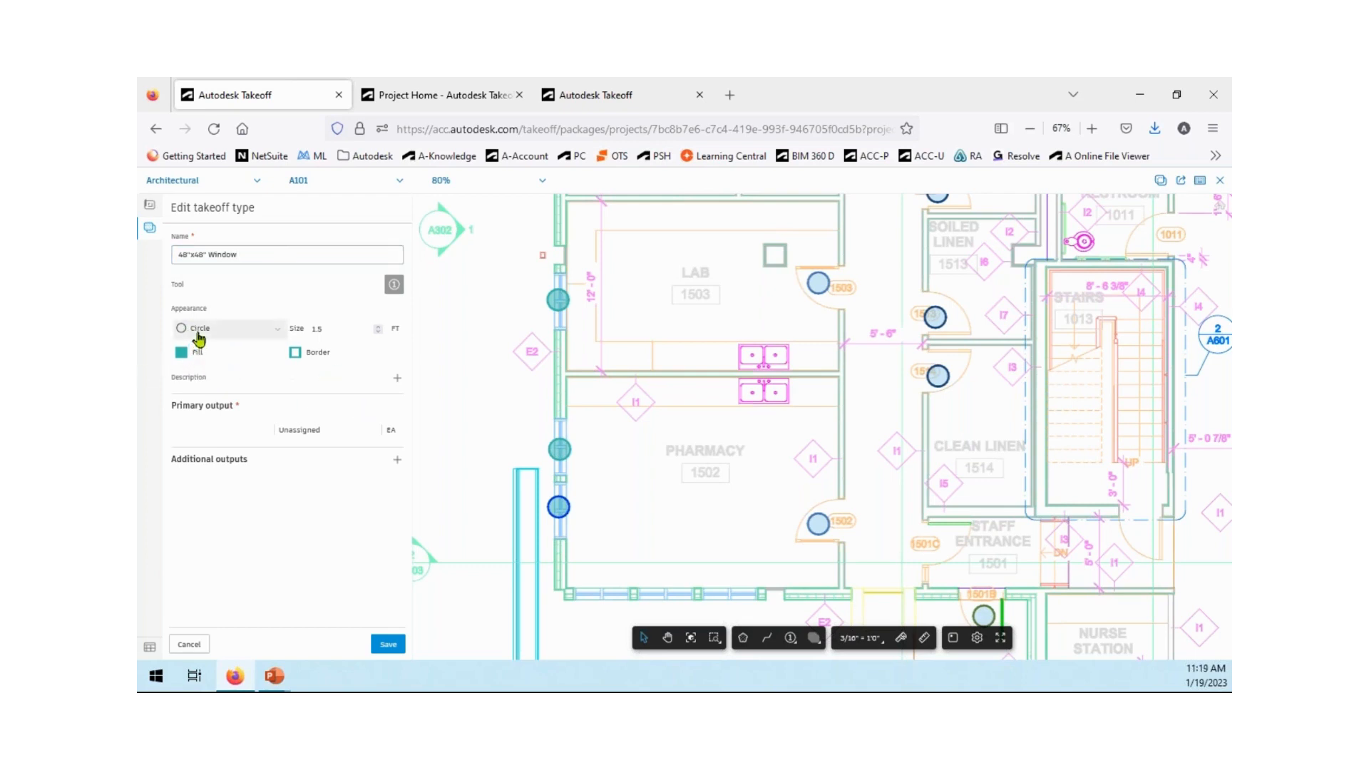
left_click(199, 334)
left_click(198, 391)
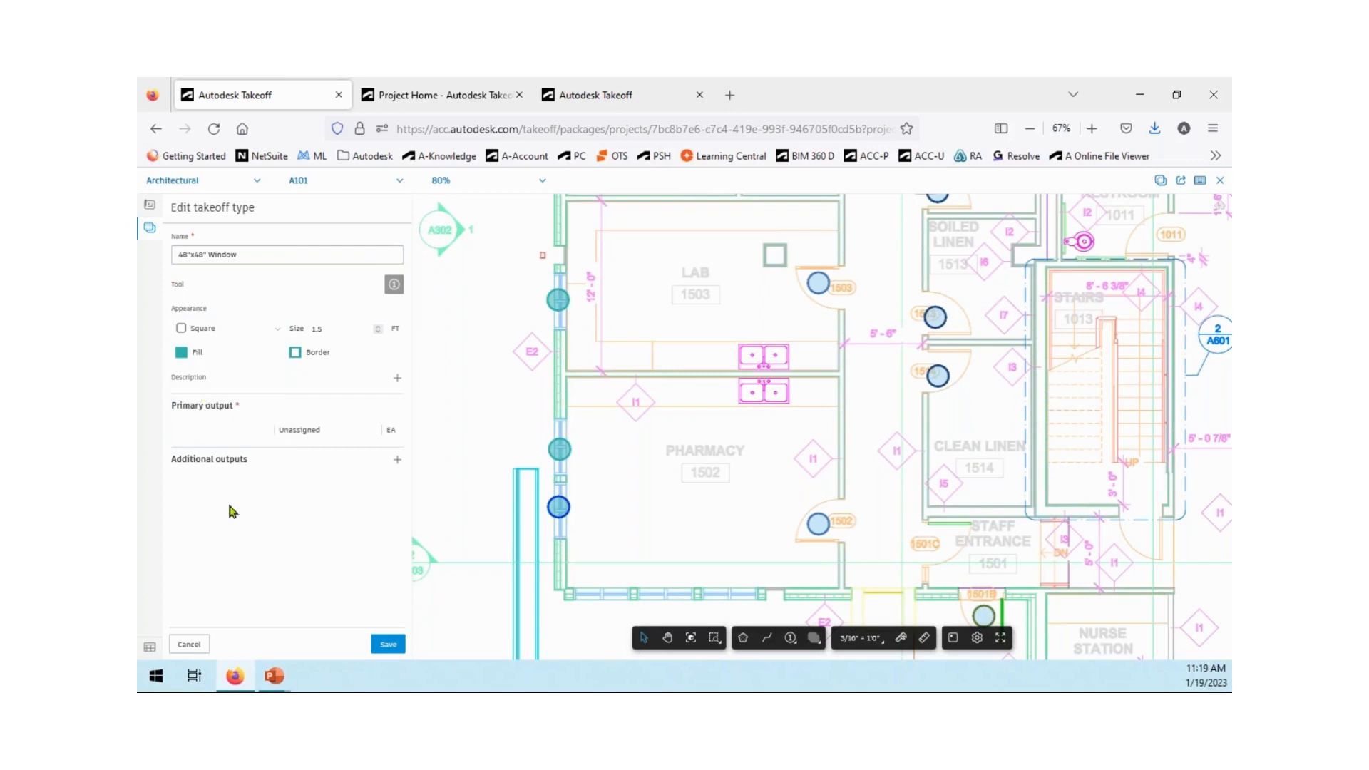
left_click(182, 352)
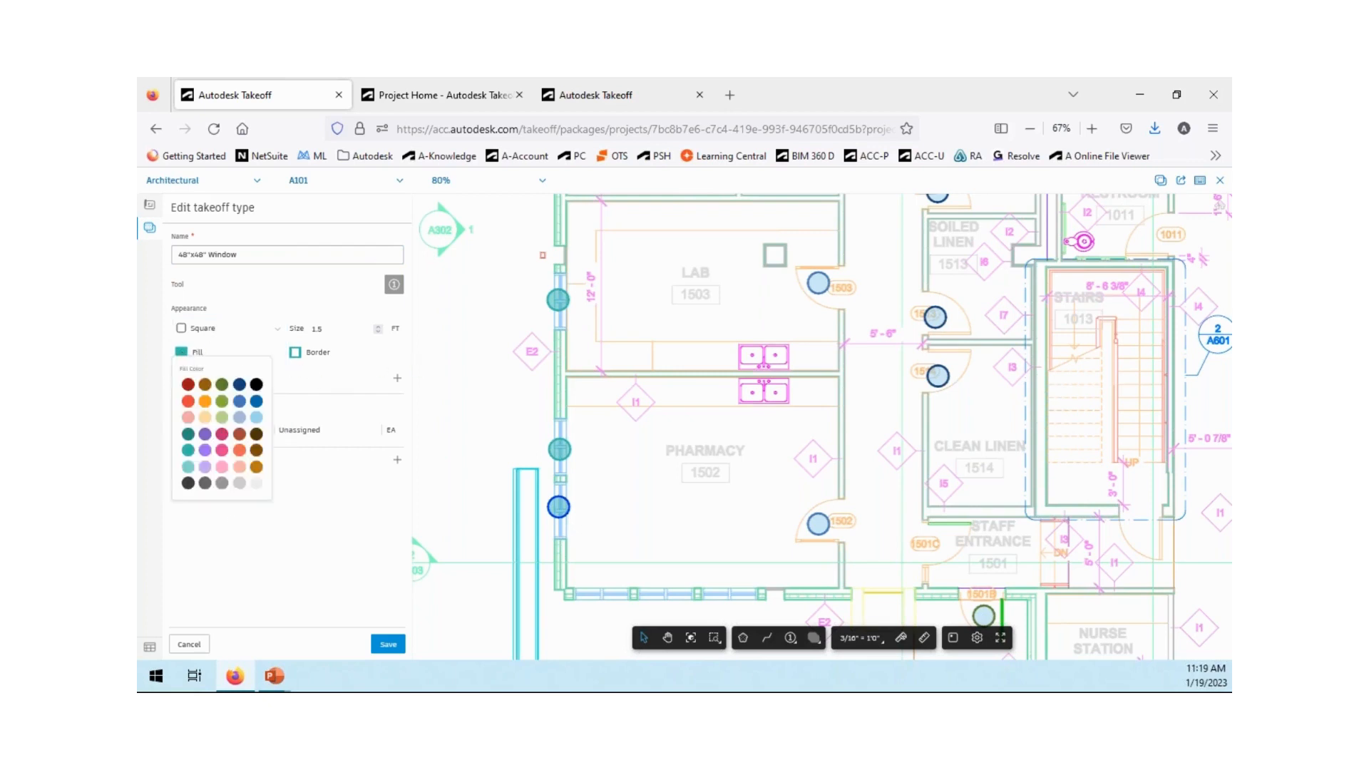
left_click(223, 389)
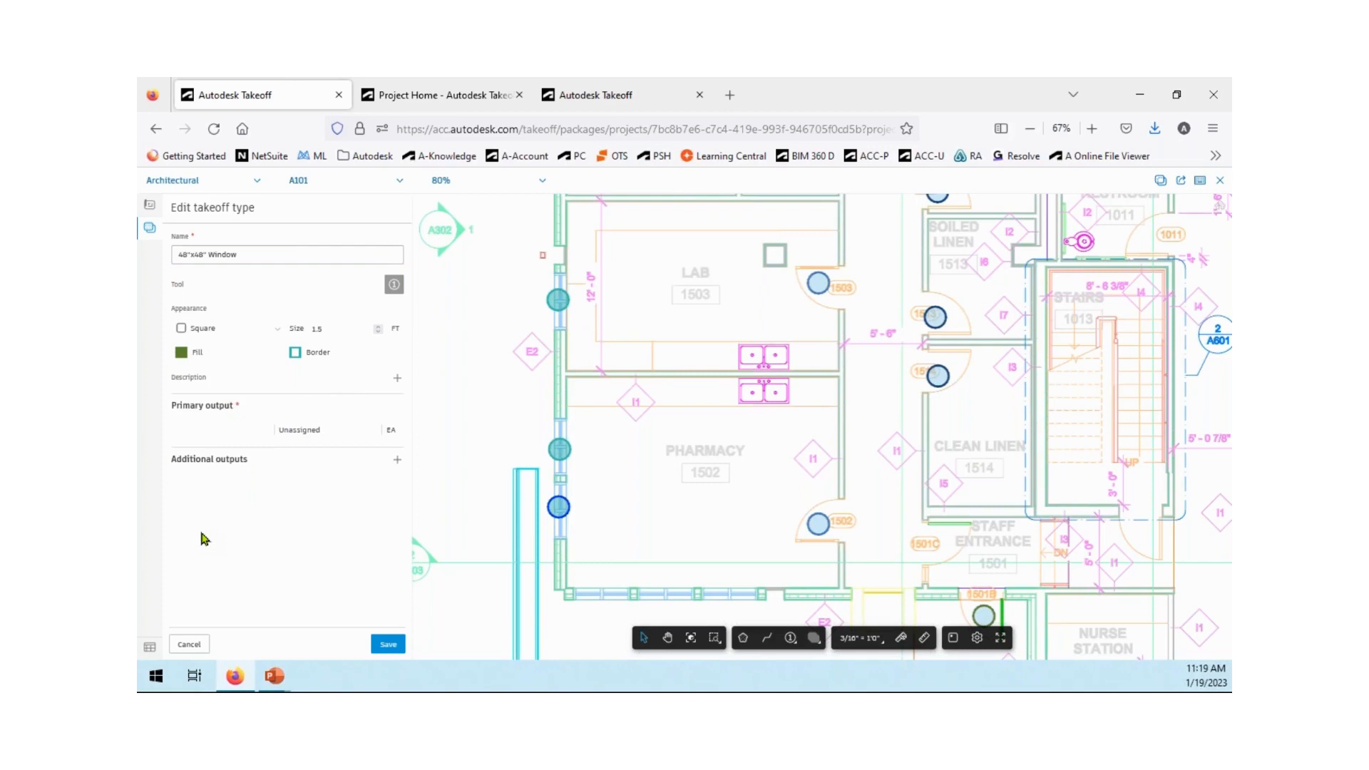
left_click(182, 353)
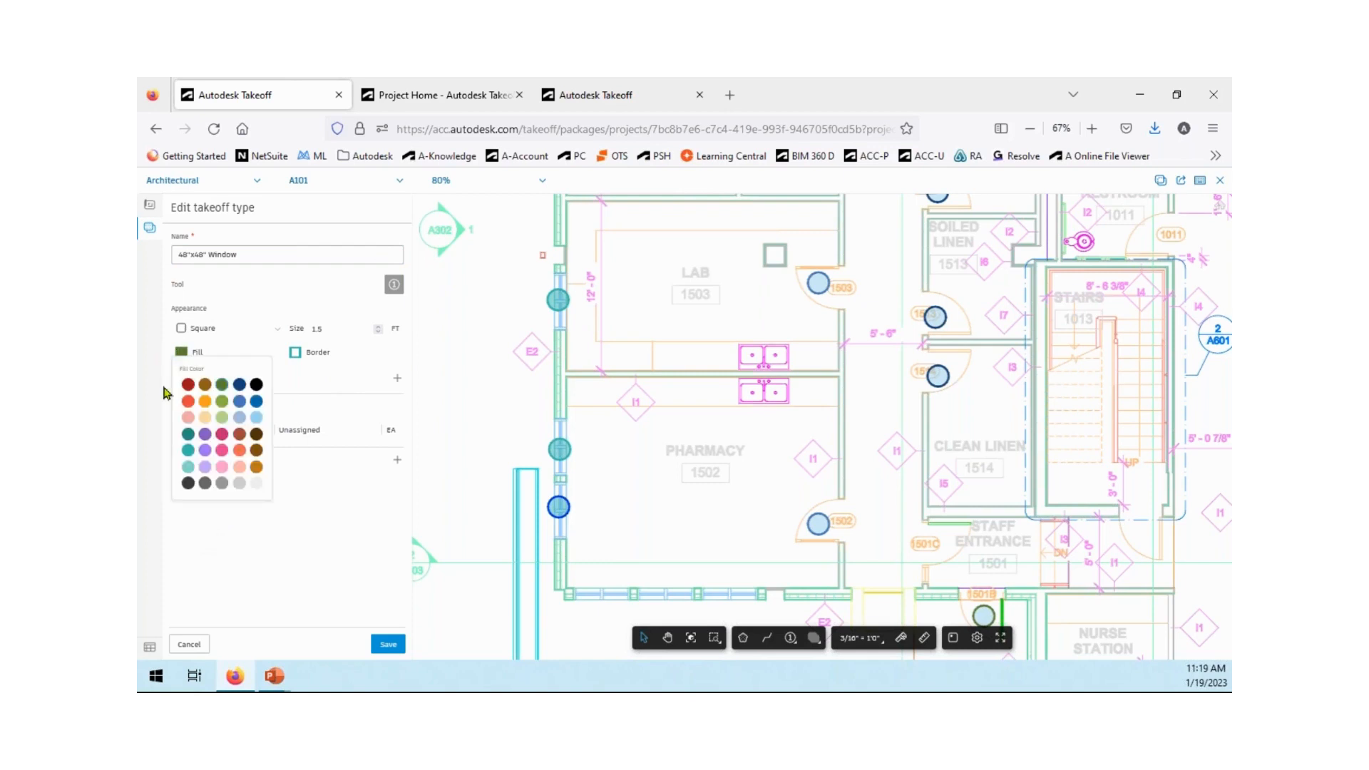
left_click(239, 453)
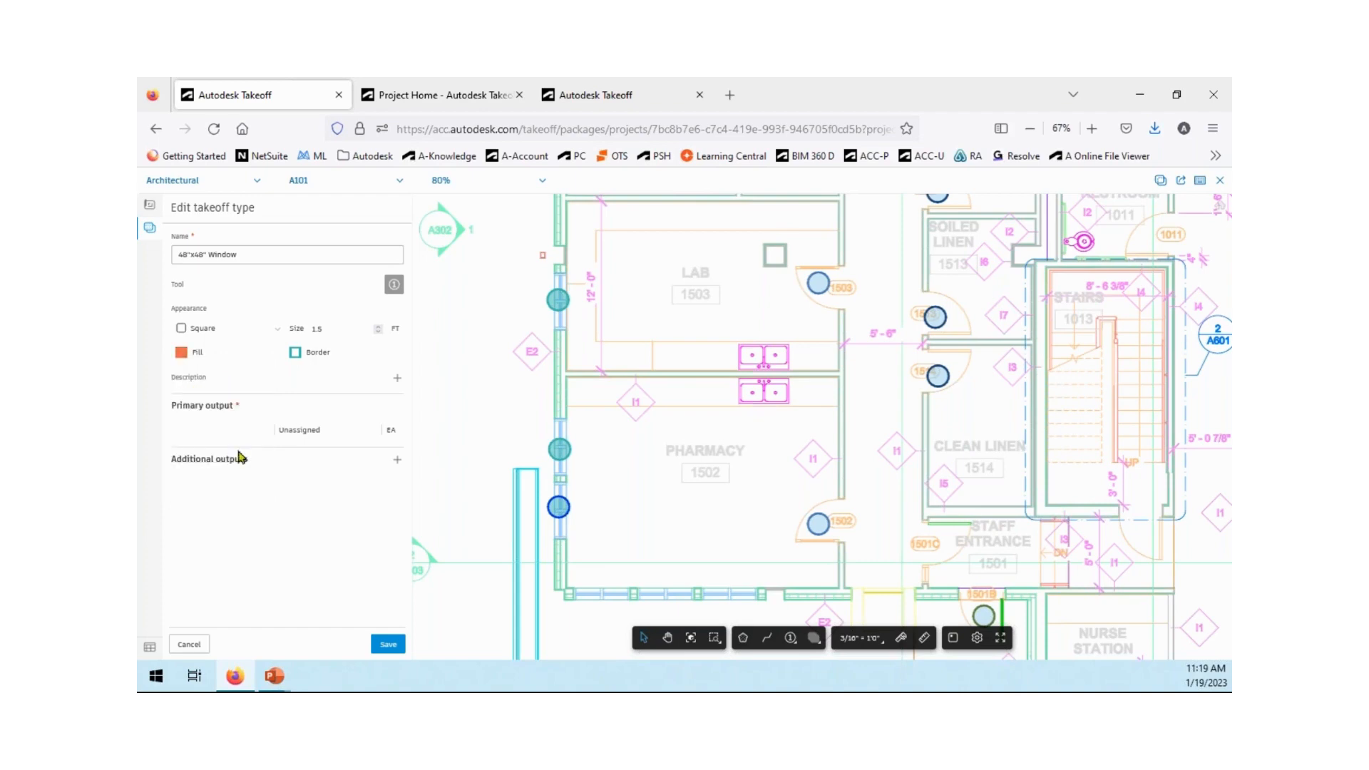
left_click(294, 352)
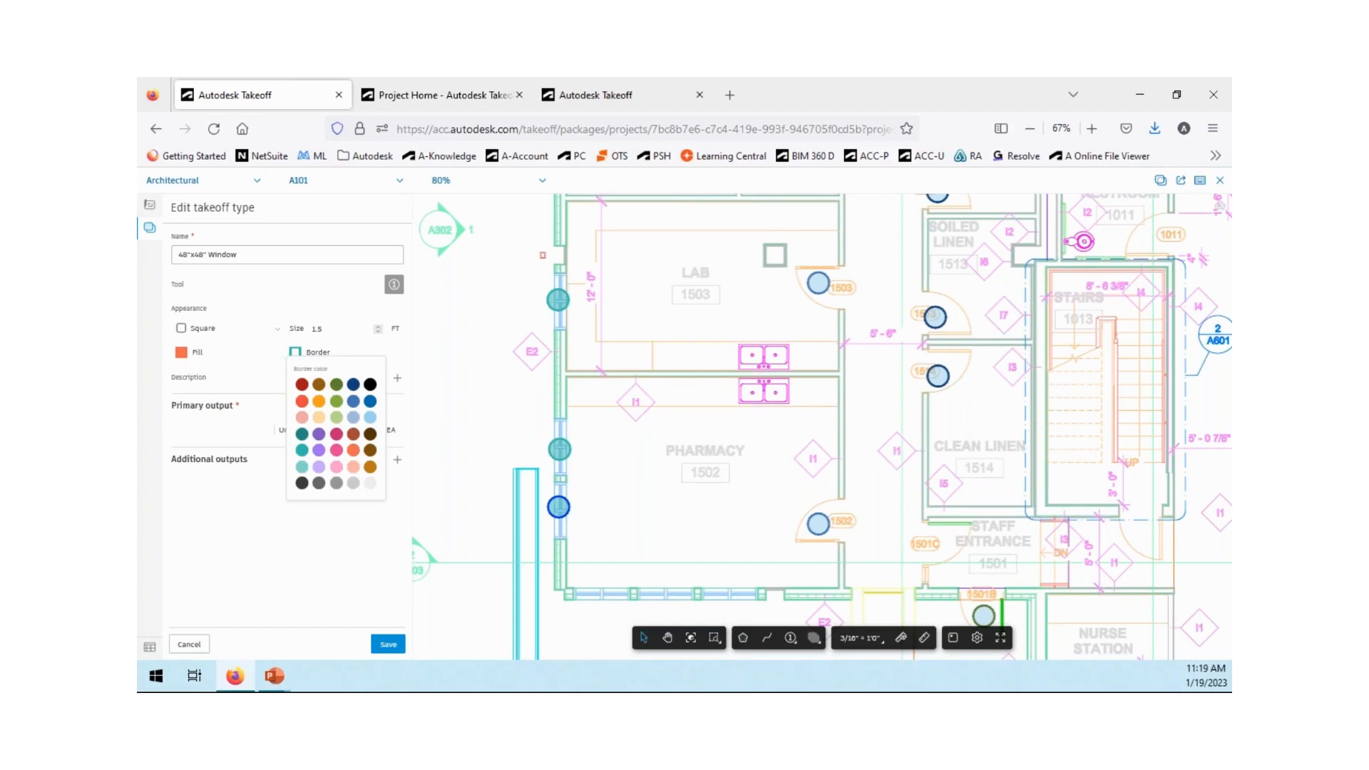
left_click(302, 401)
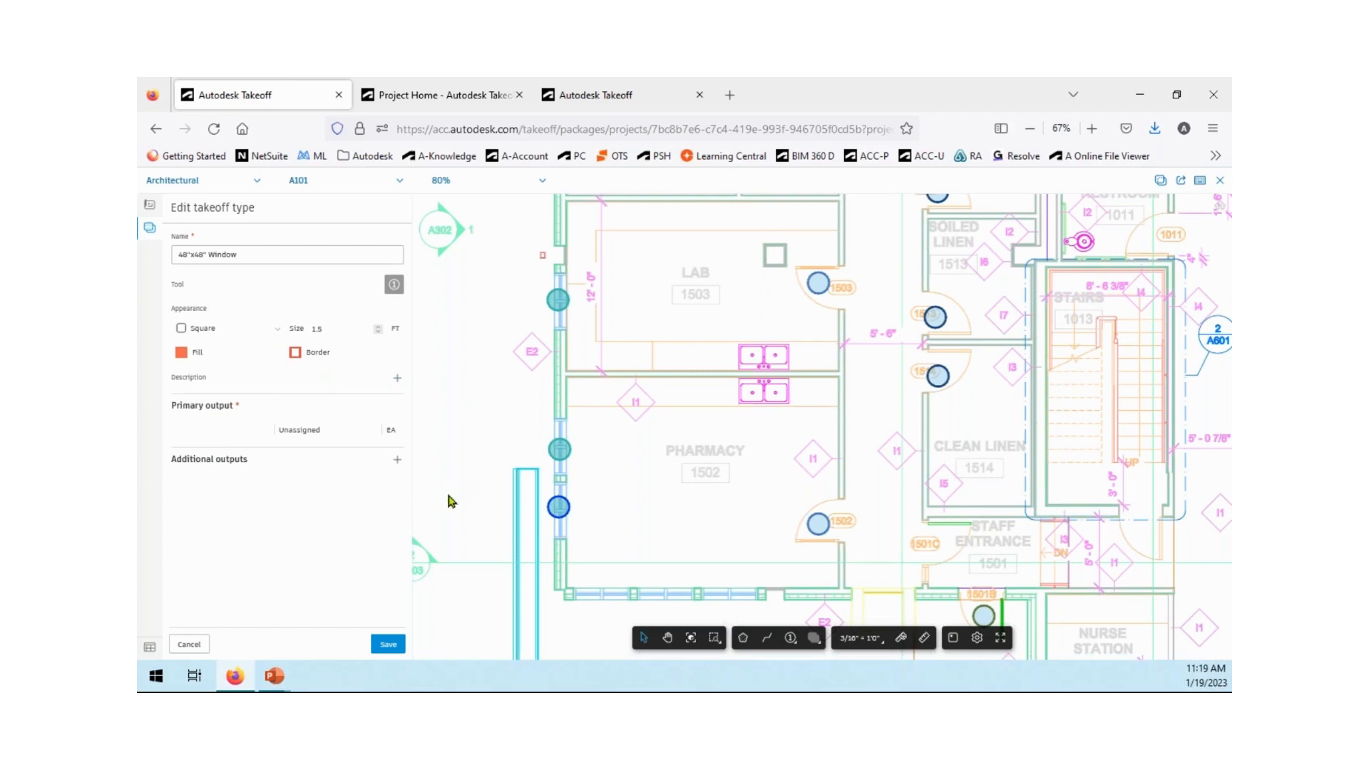
left_click(388, 644)
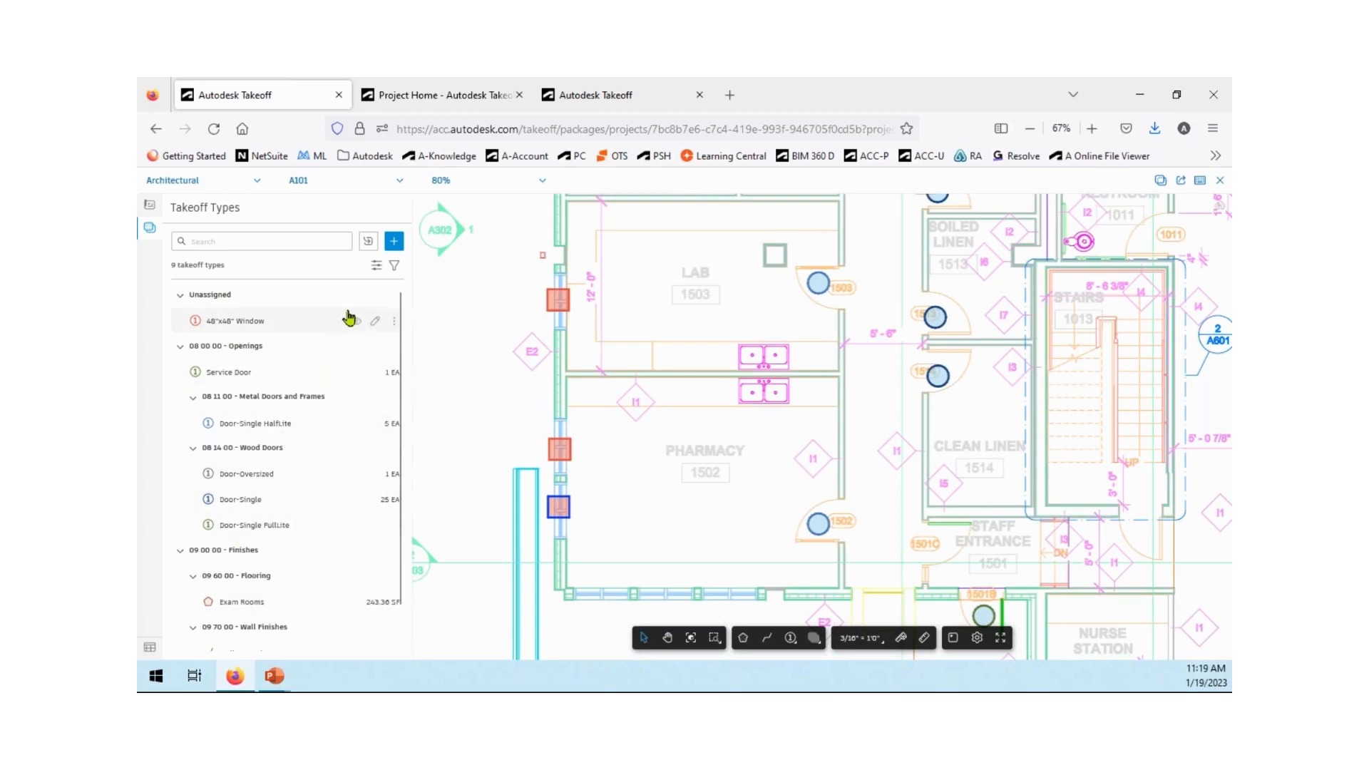
Name the 48"x48" Window type's primary output Storefront, classify it as 08 00 00 - Openings, save, and check its output.
left_click(376, 323)
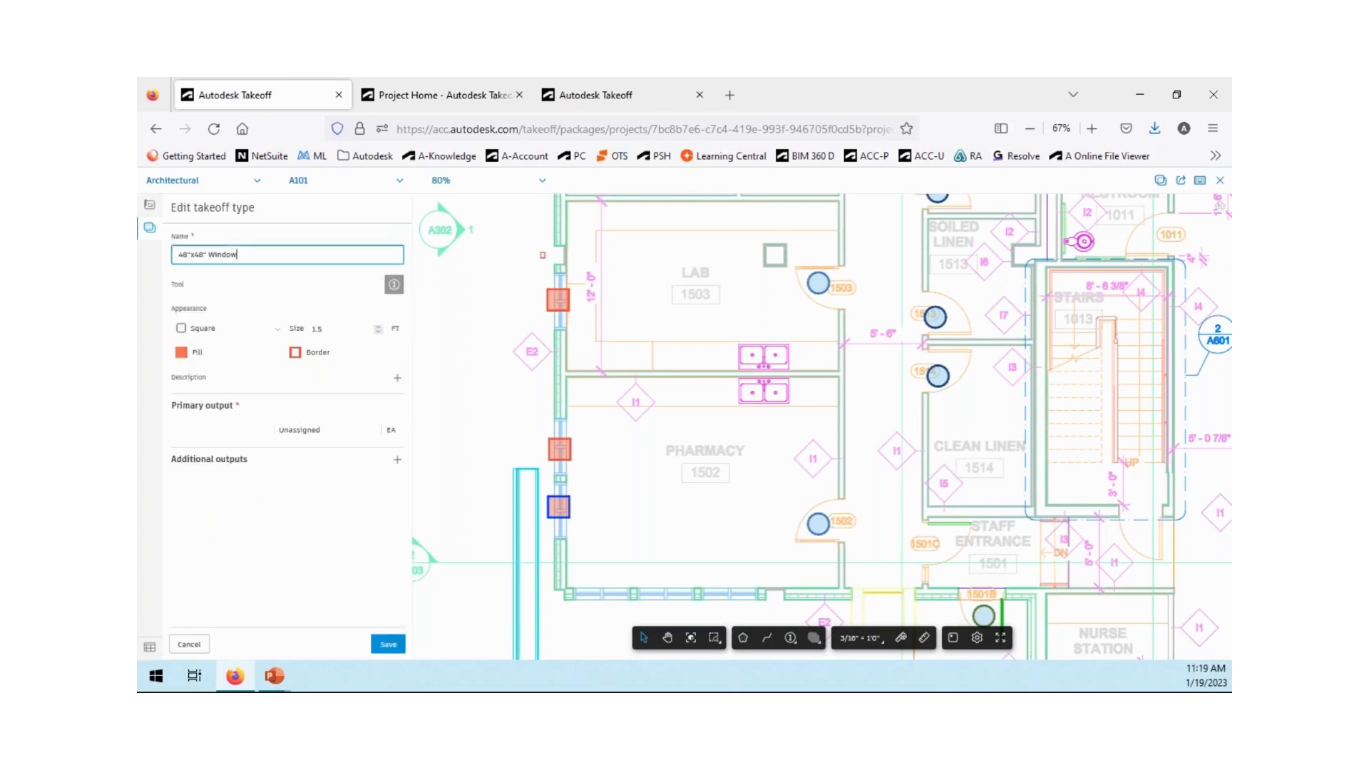
left_click(326, 430)
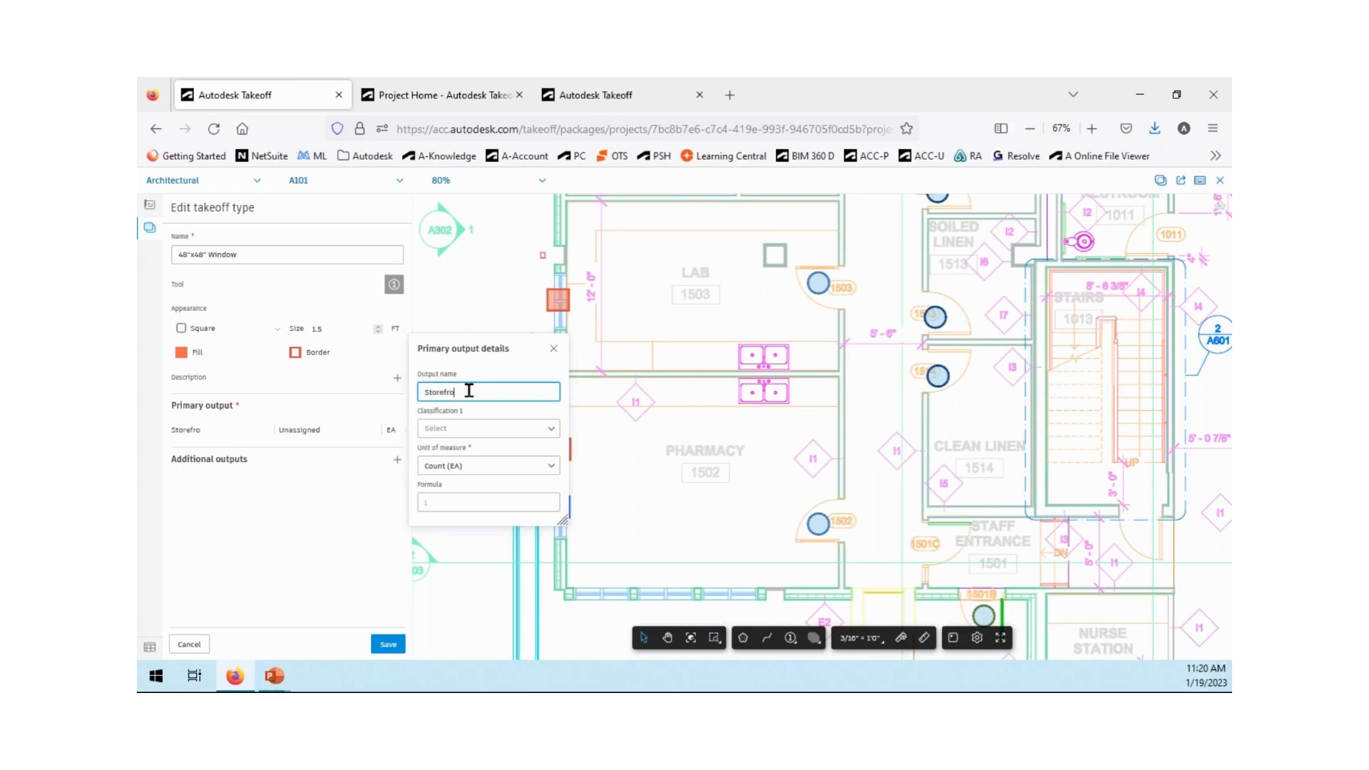
left_click(474, 430)
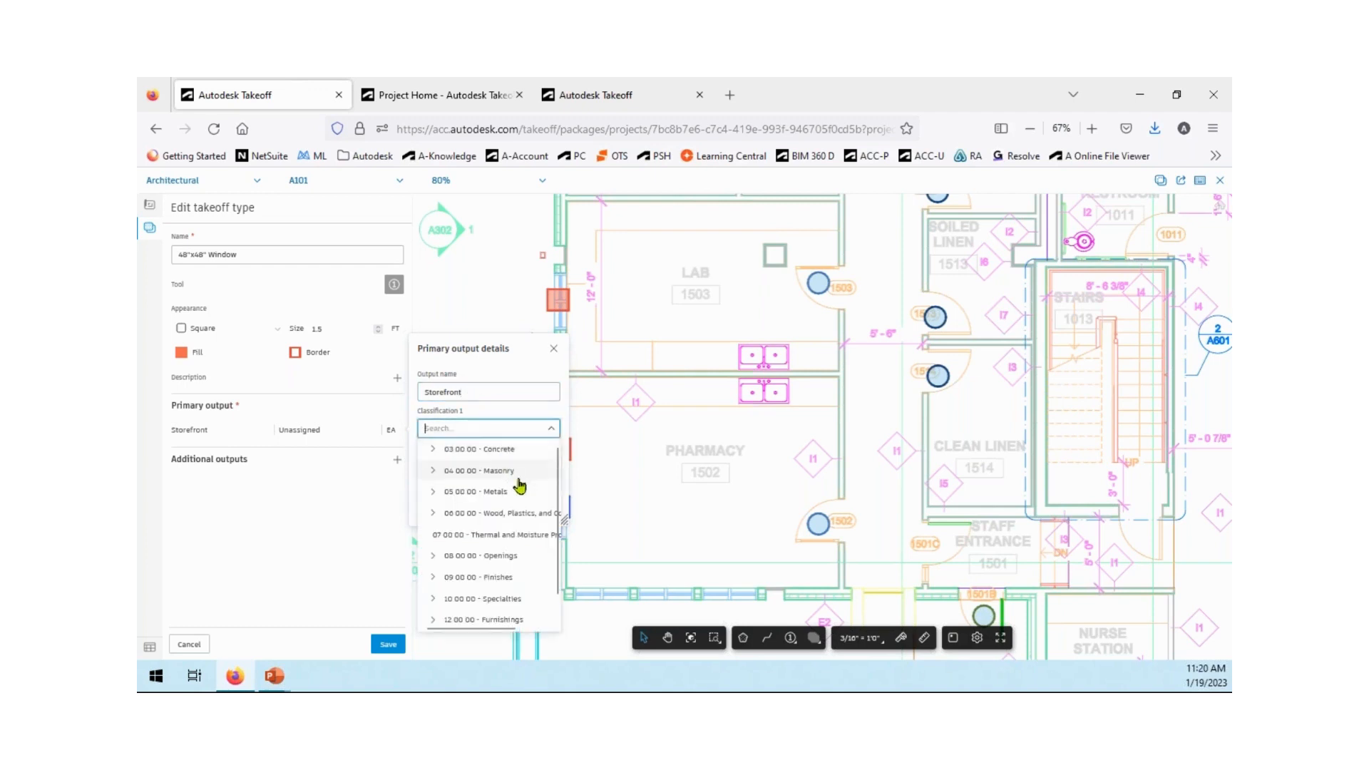
left_click(501, 557)
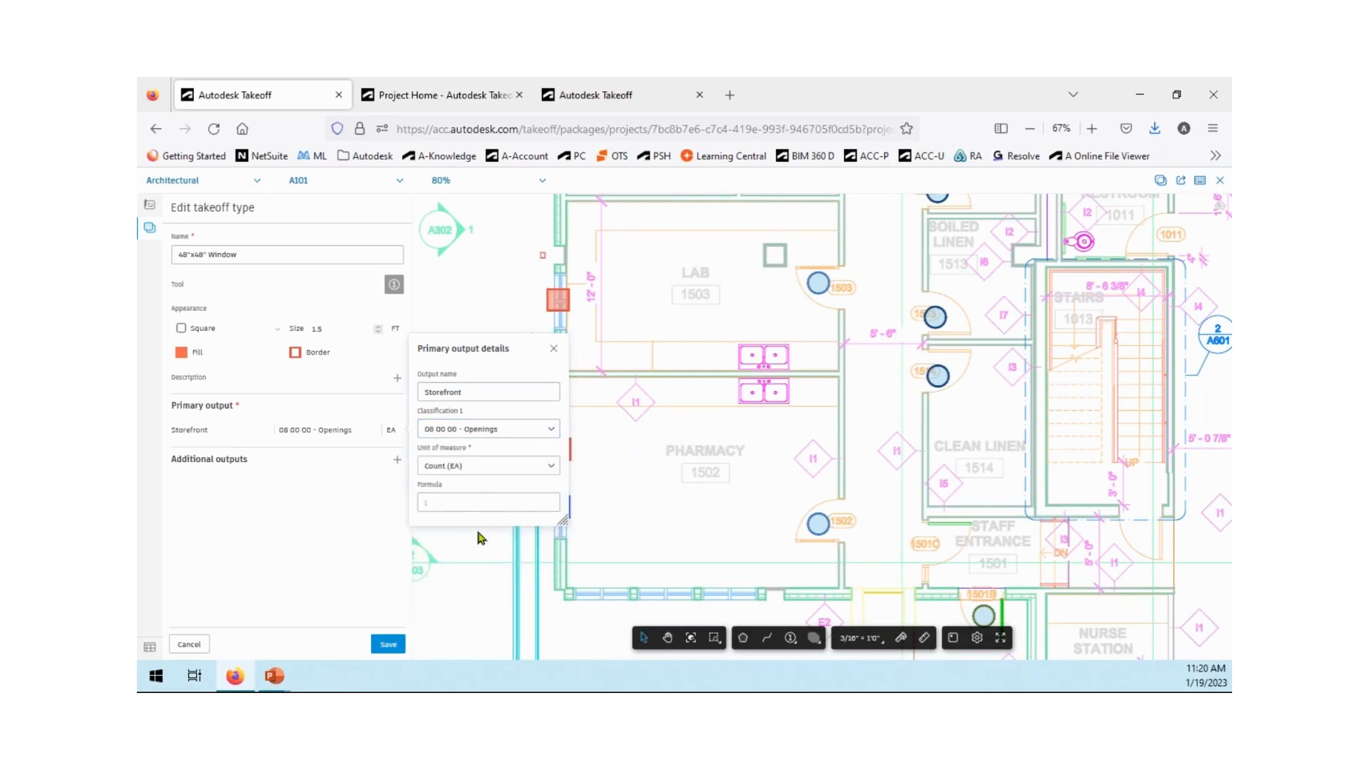
left_click(553, 349)
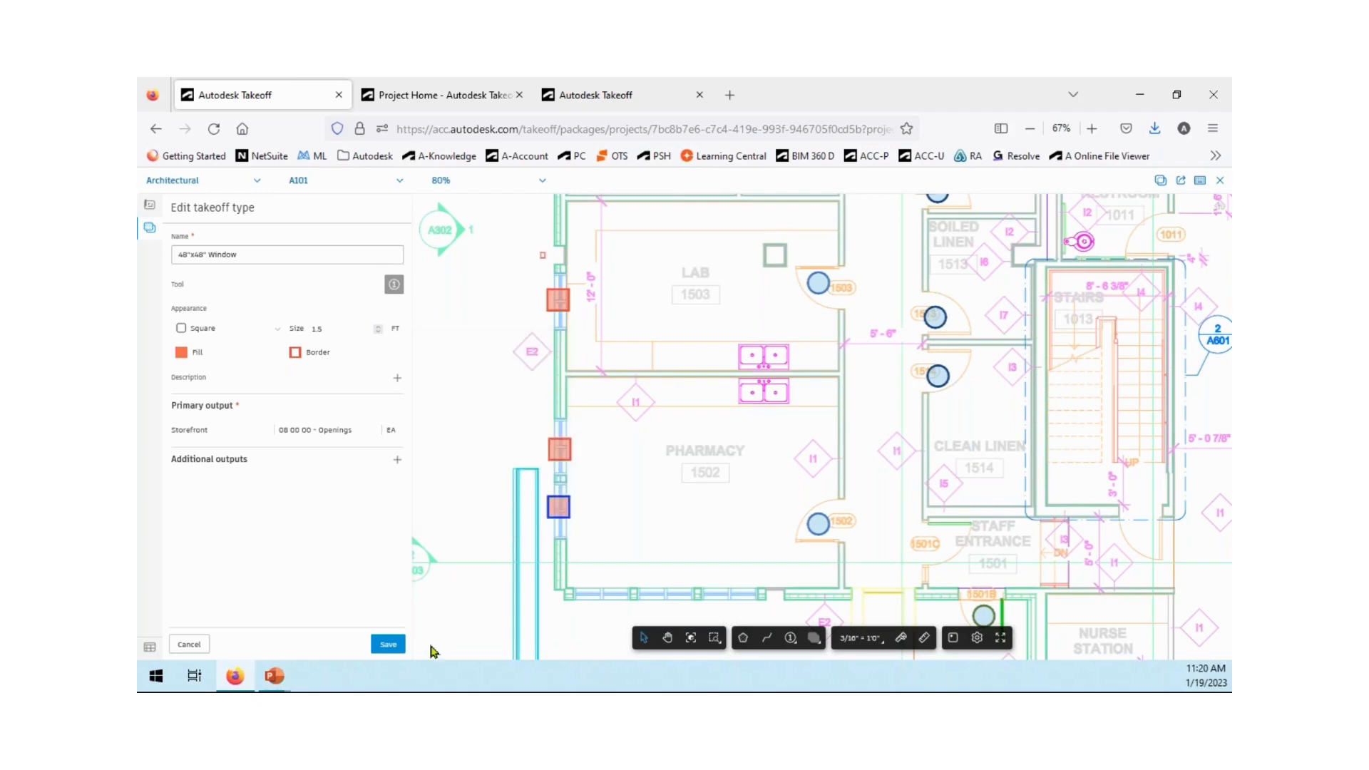
left_click(385, 642)
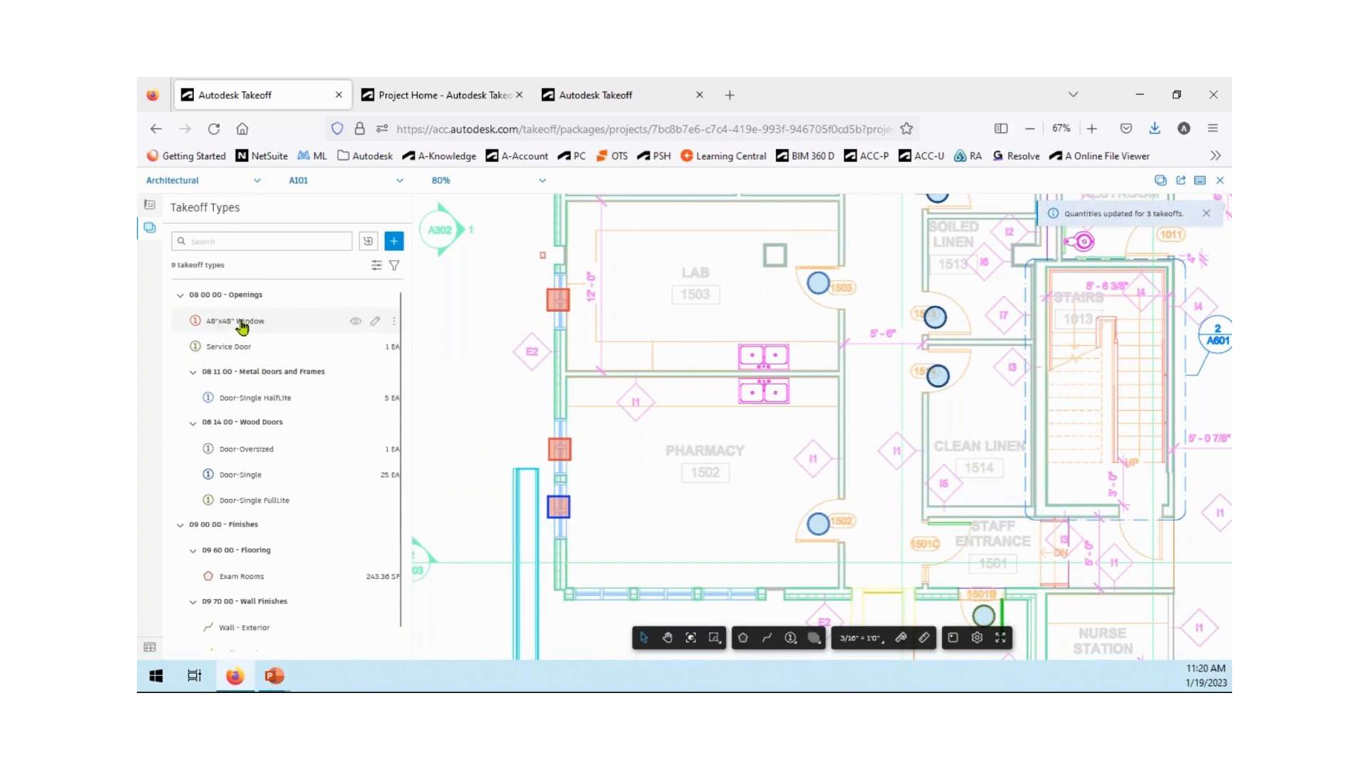
left_click(249, 324)
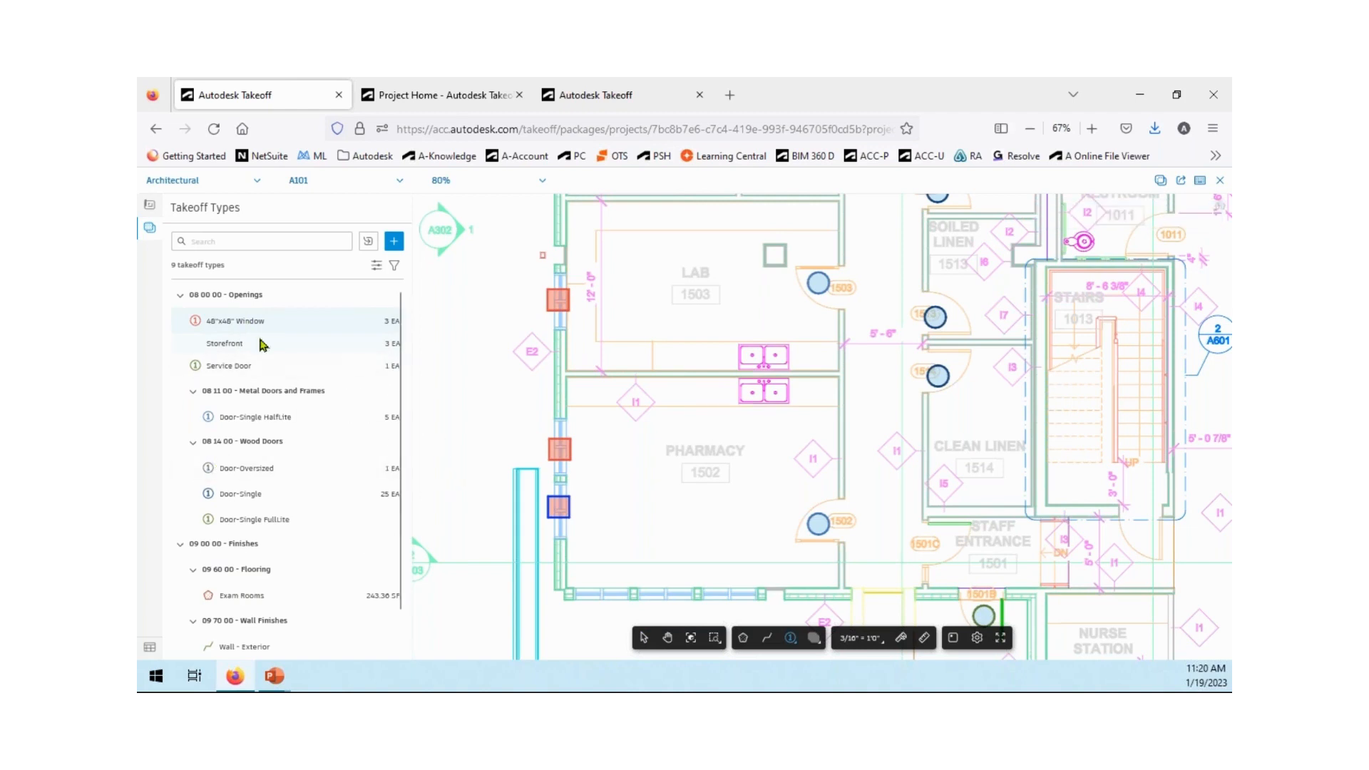
left_click(238, 327)
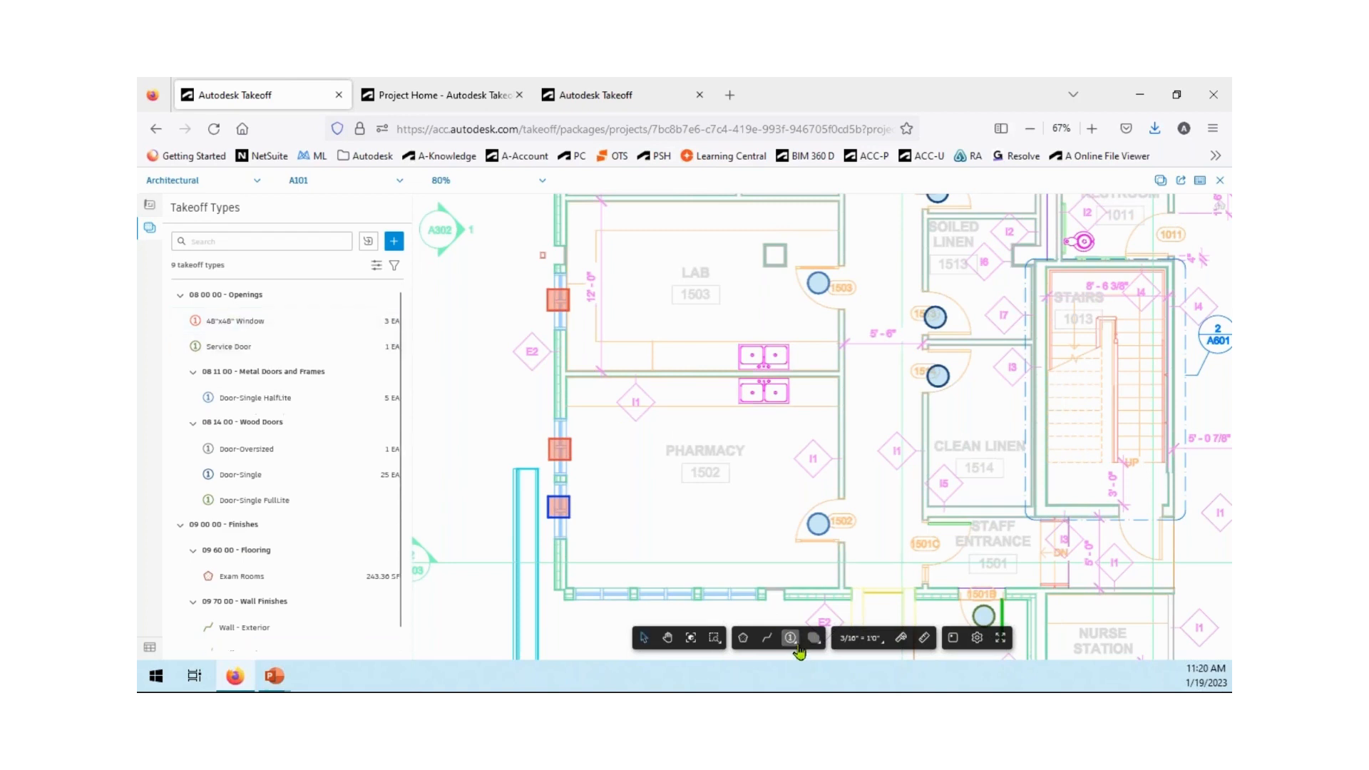
Run Symbol Detection using the leftmost window on the Pharmacy's lower exterior wall as the sample symbol.
left_click(797, 645)
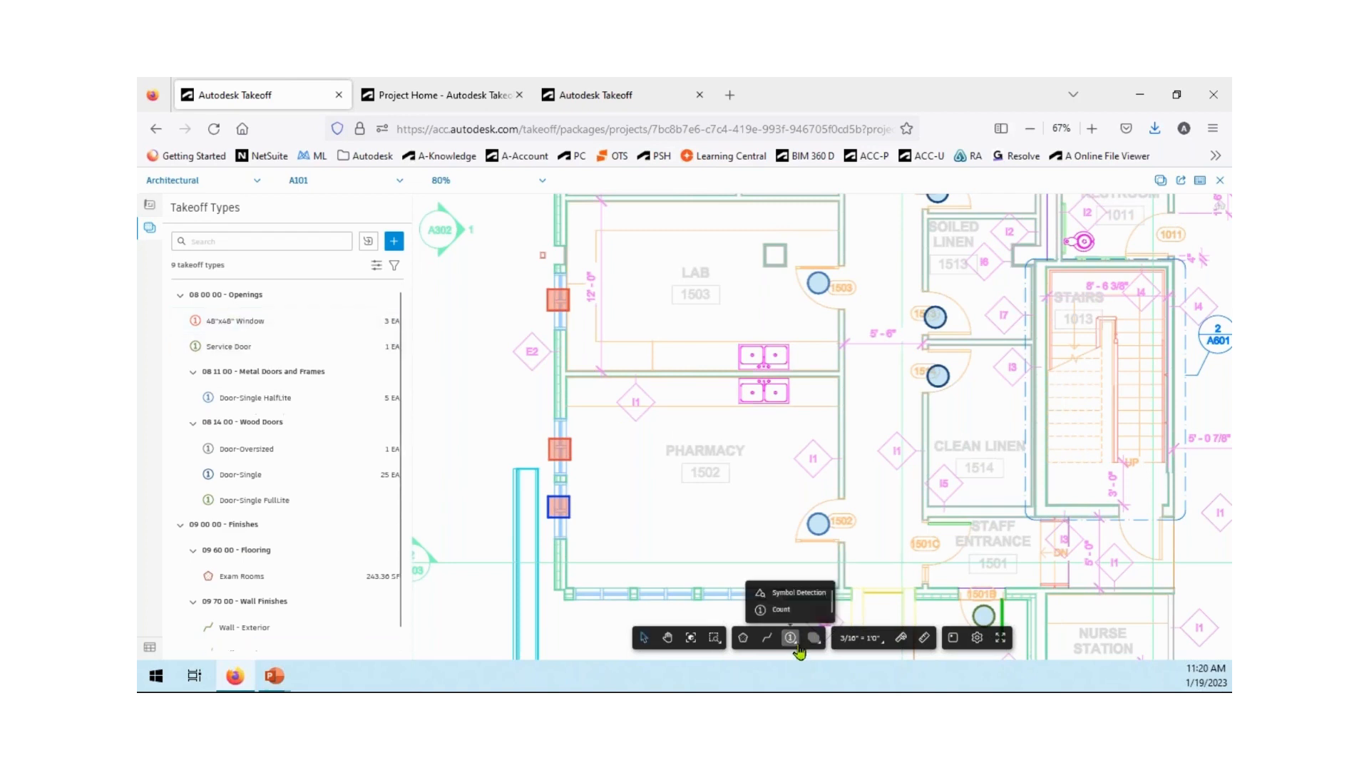
left_click(796, 594)
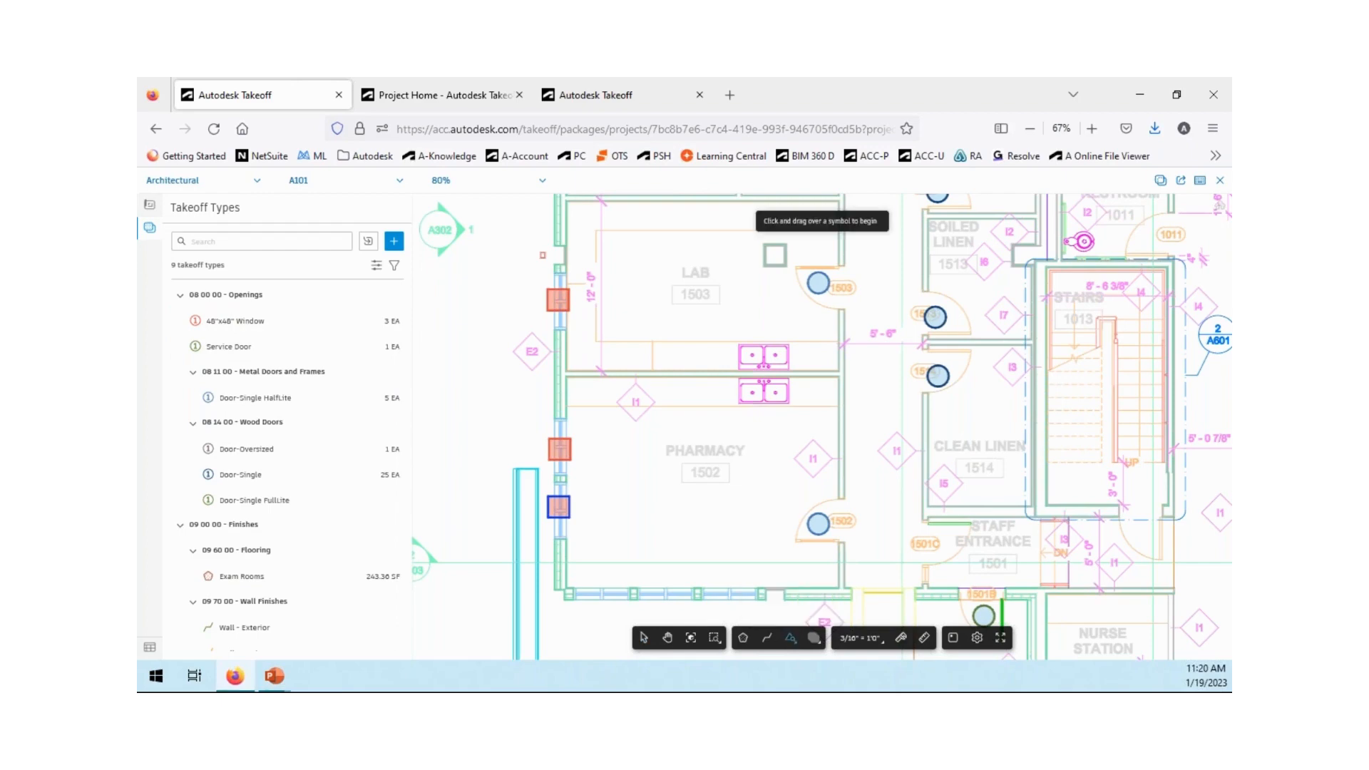
scroll(599, 614, "up", 6)
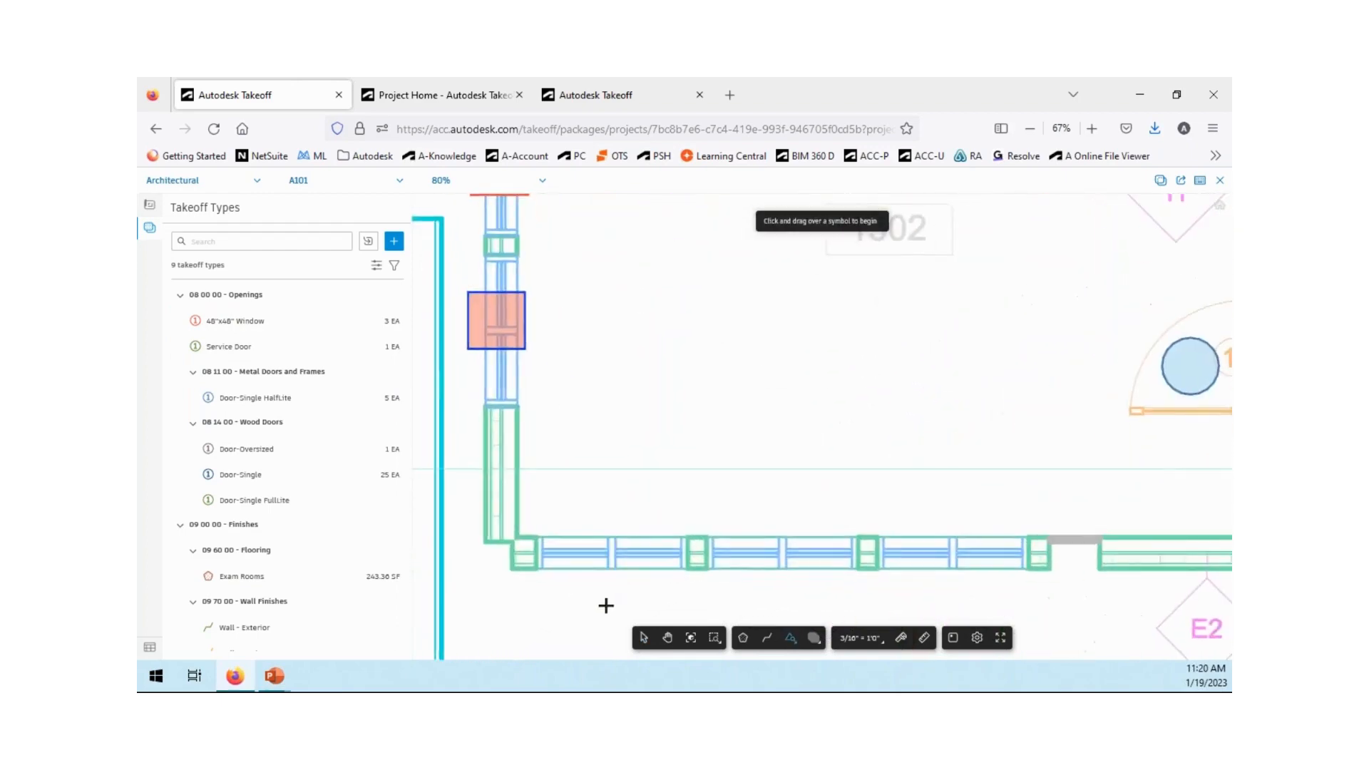
left_click_drag(510, 510, 712, 575)
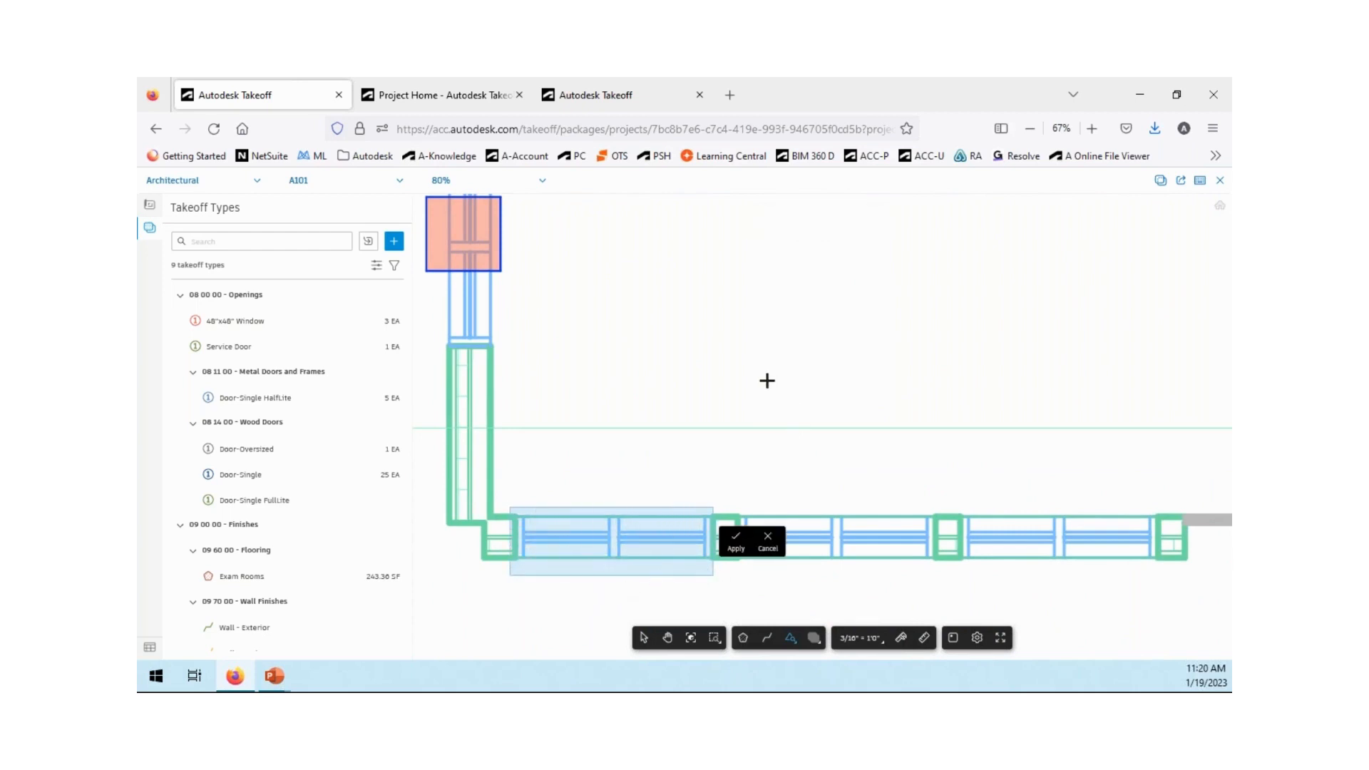
left_click(726, 547)
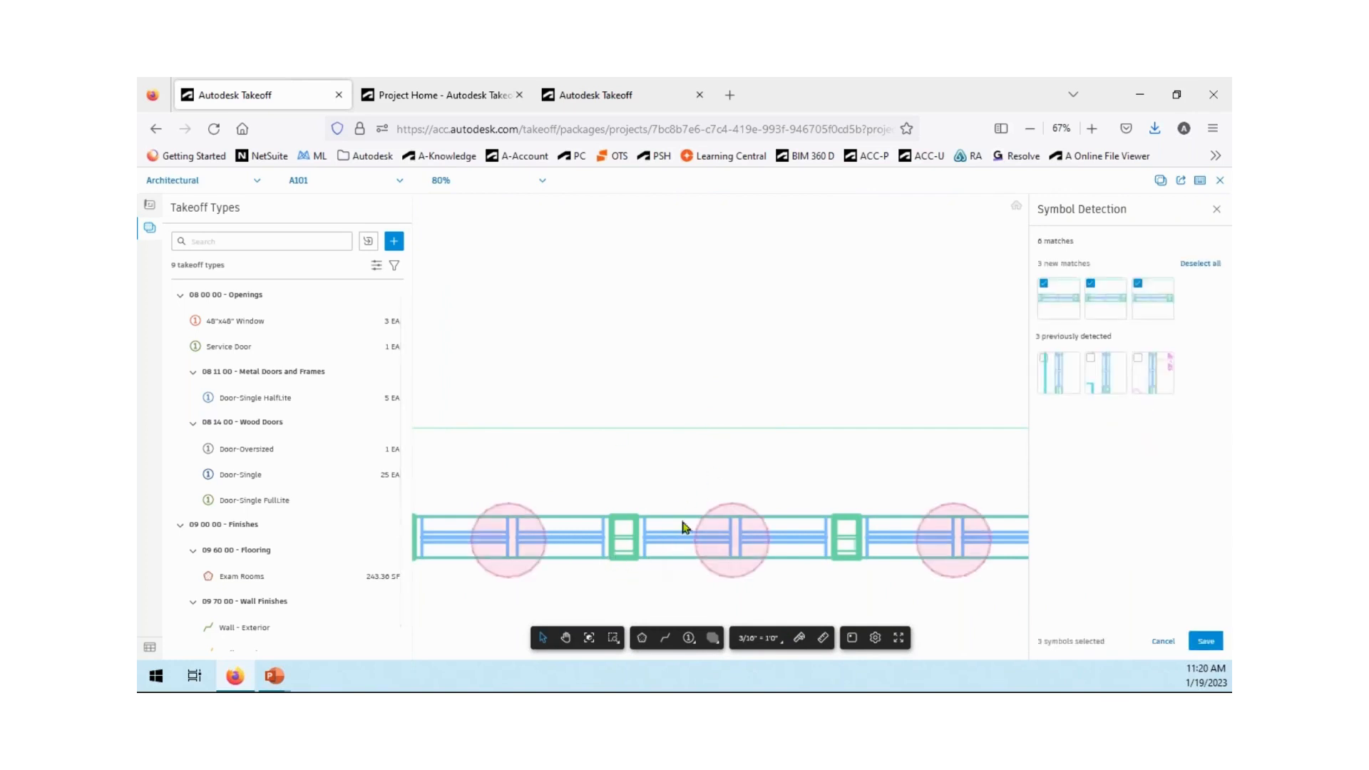
Review the new and previously detected window matches, and save only the new ones on the Pharmacy's lower wall.
scroll(794, 382, "down", 2)
left_click_drag(754, 381, 780, 433)
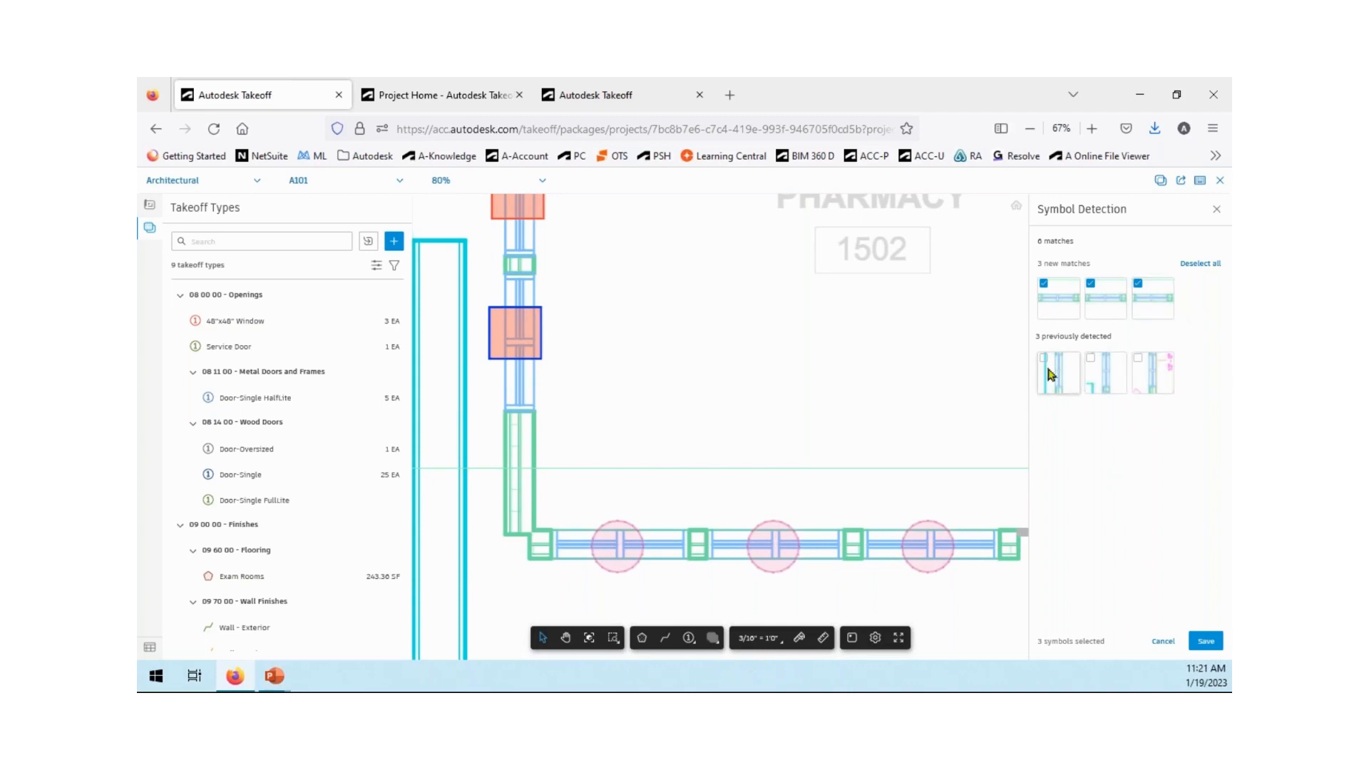
left_click(1065, 305)
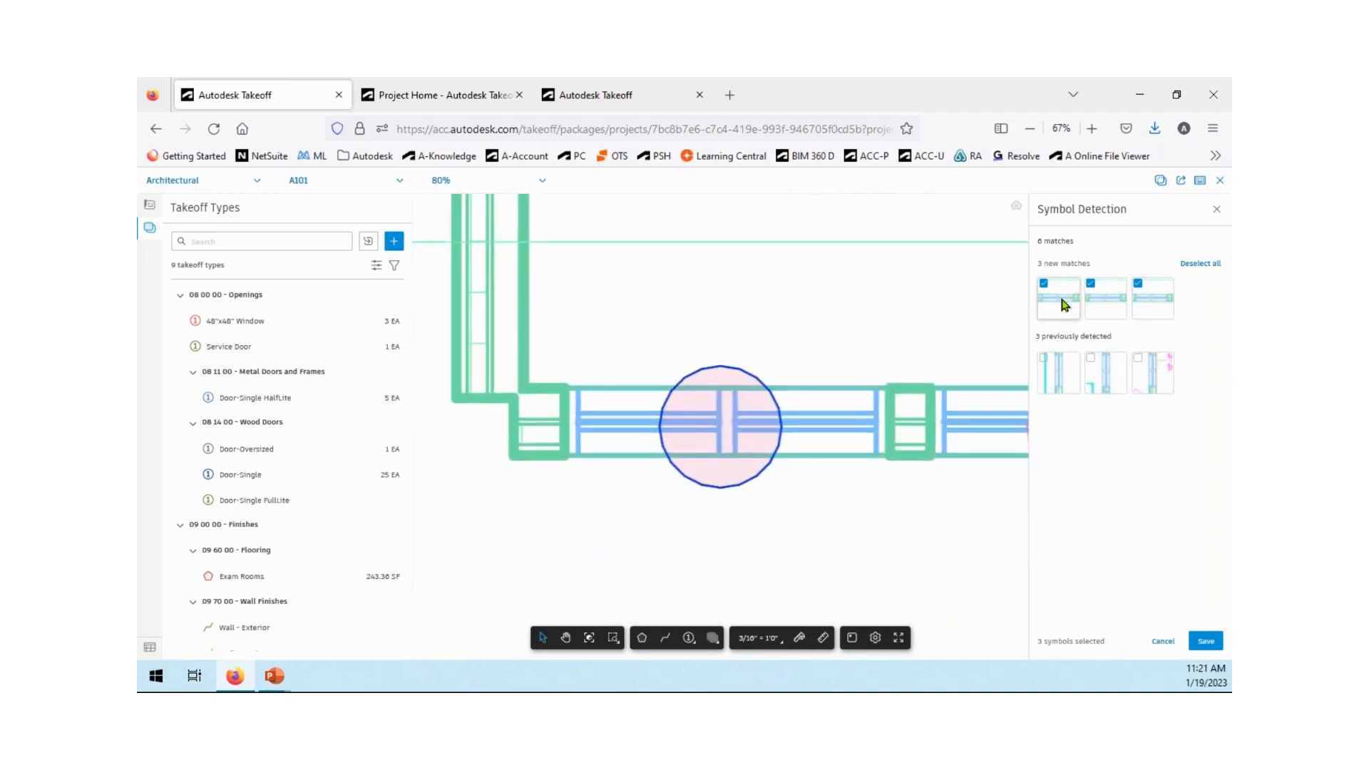
left_click(1117, 310)
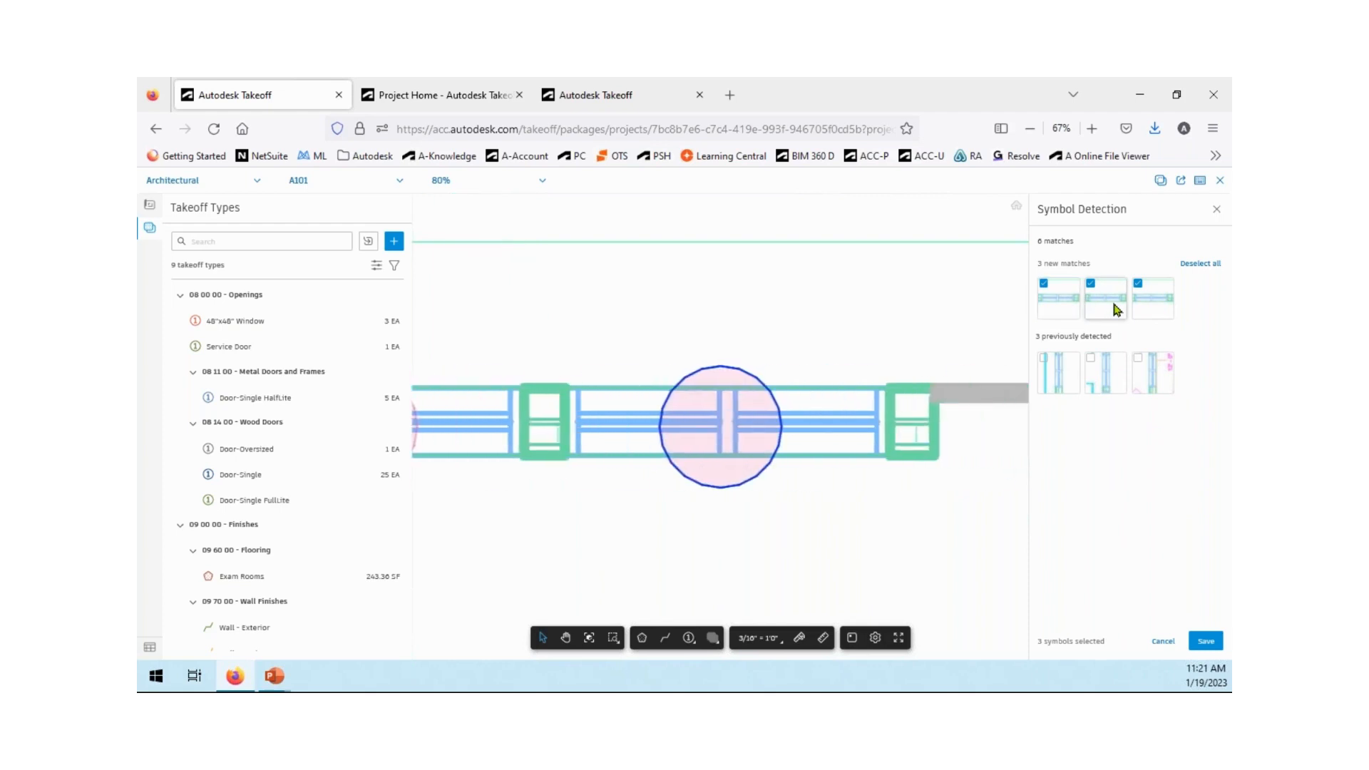
left_click(1060, 383)
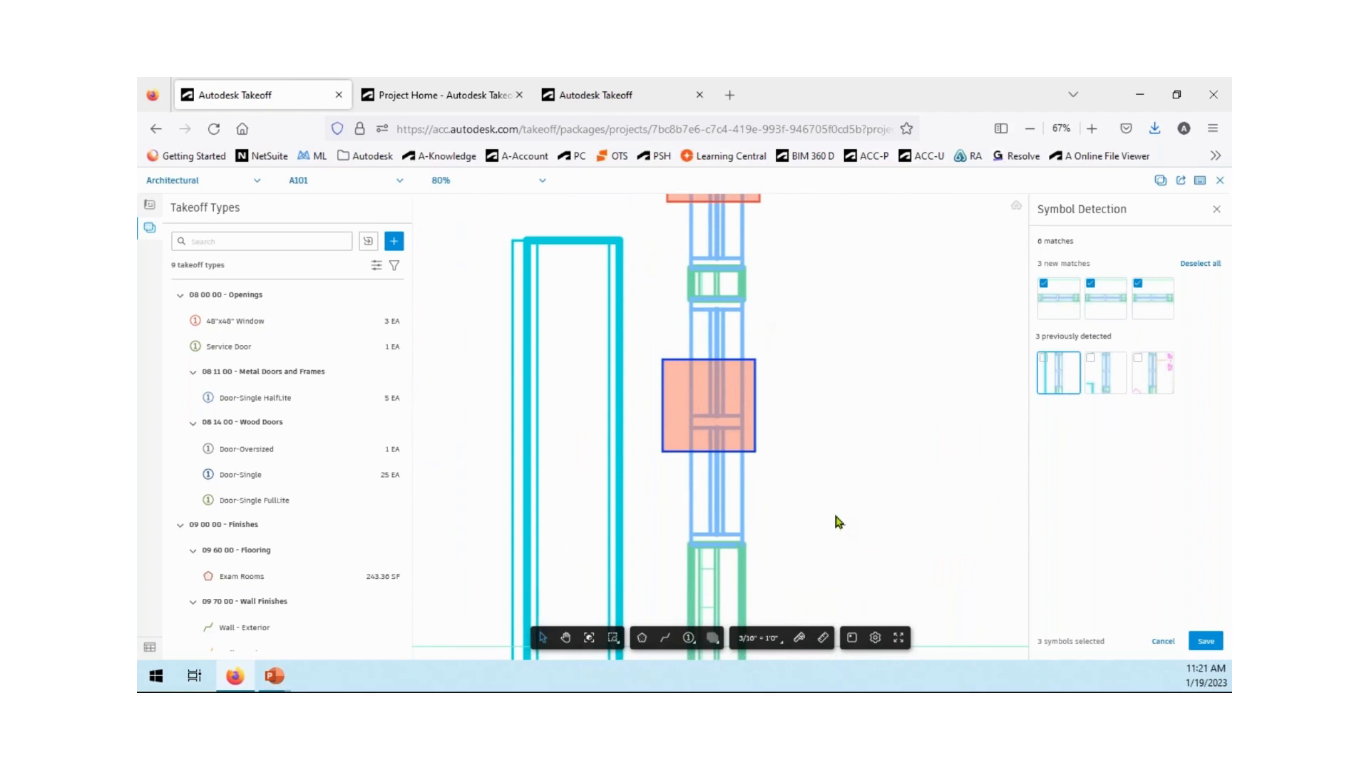
left_click(1060, 303)
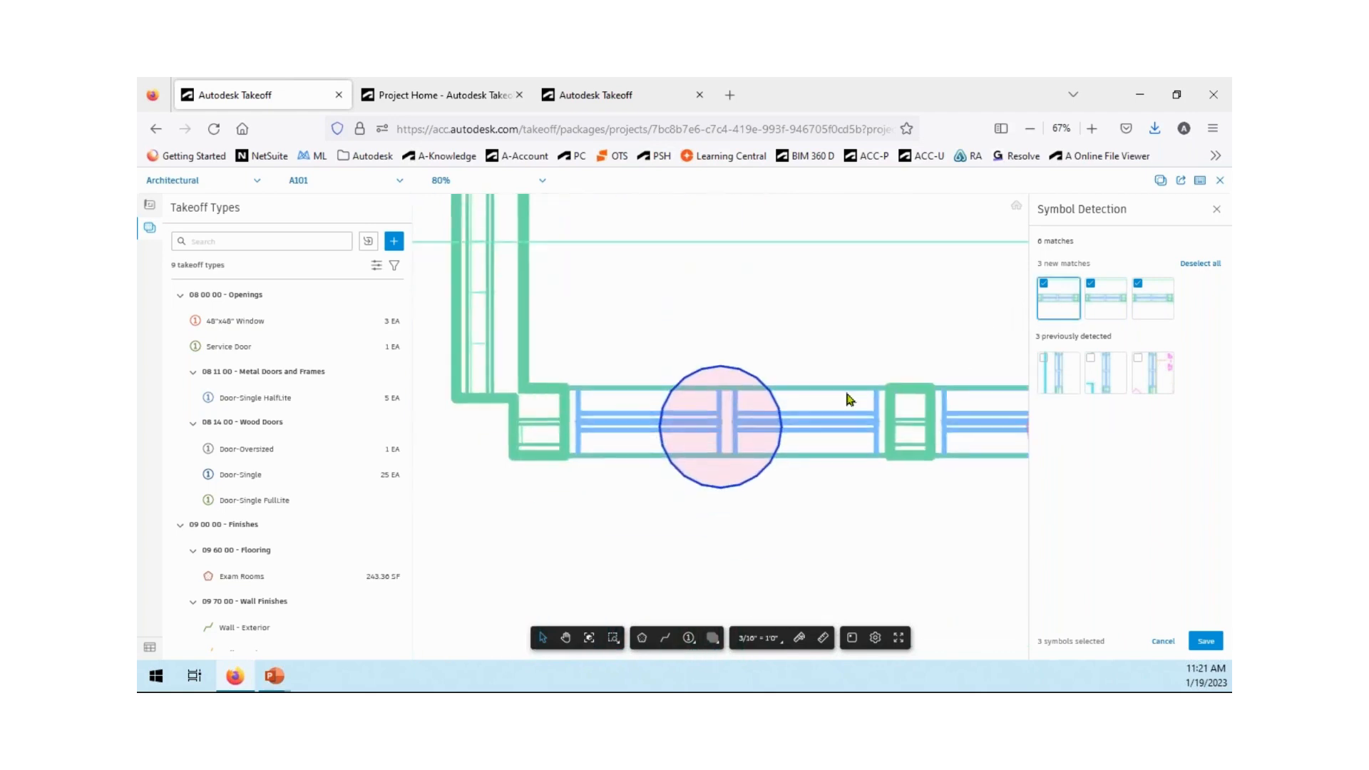
middle_click_drag(823, 534, 597, 525)
scroll(619, 517, "down", 3)
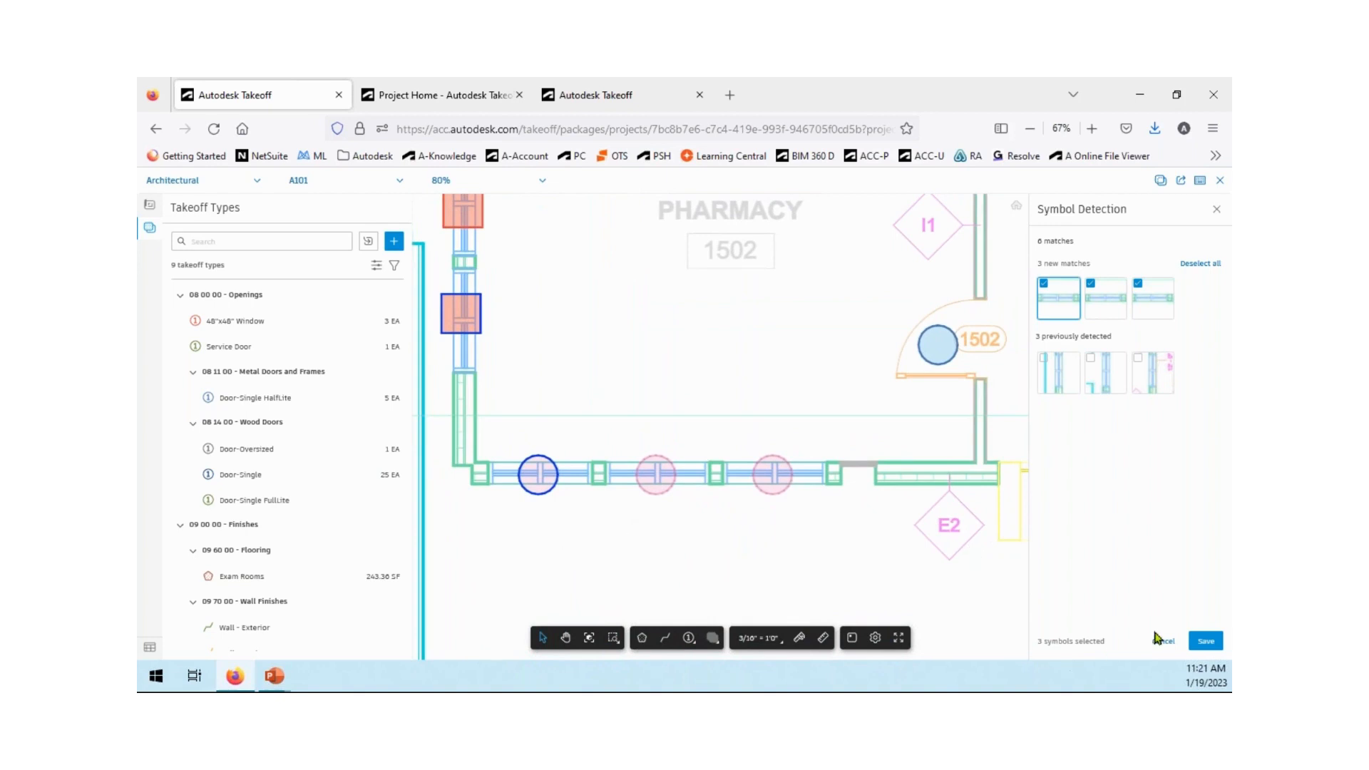
left_click(1205, 641)
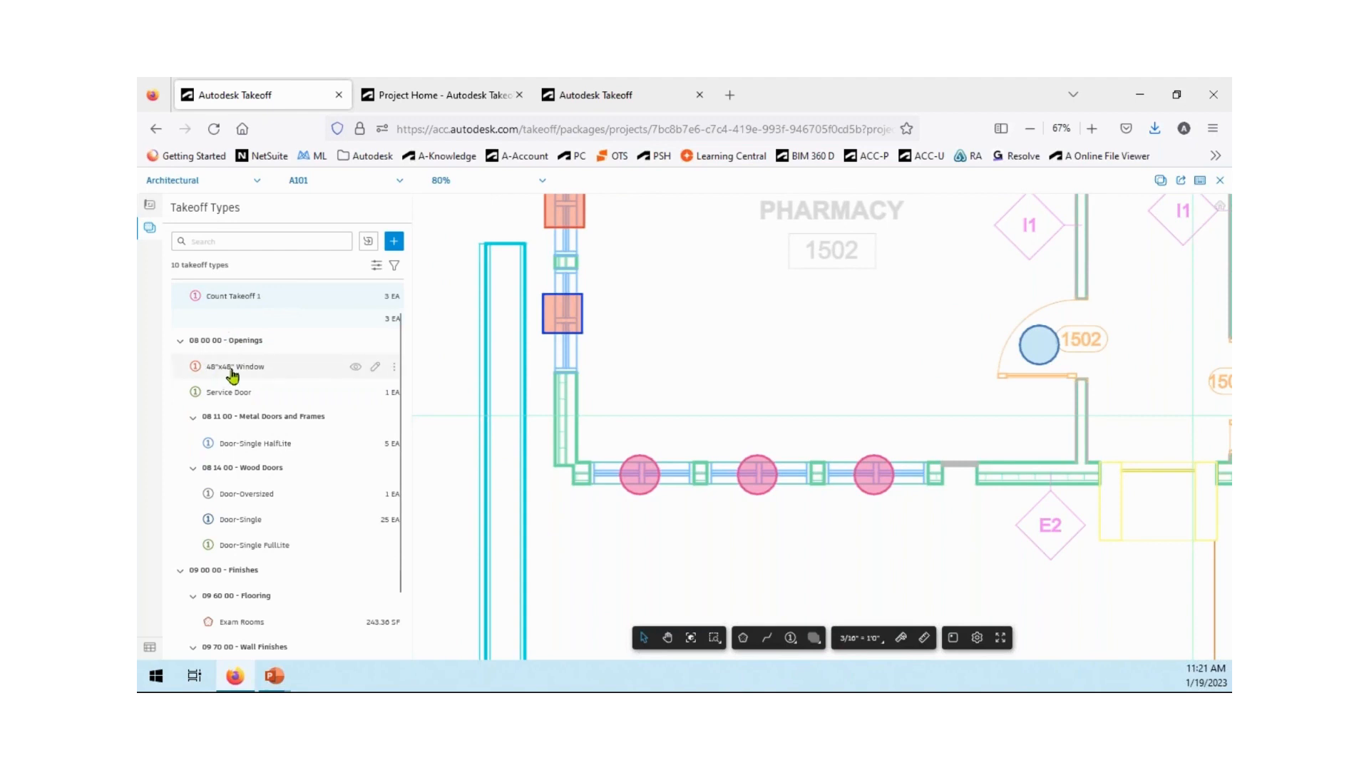
Reassign the three new count markers on the Pharmacy's lower wall to the 48"x48" Window takeoff type.
left_click(640, 474)
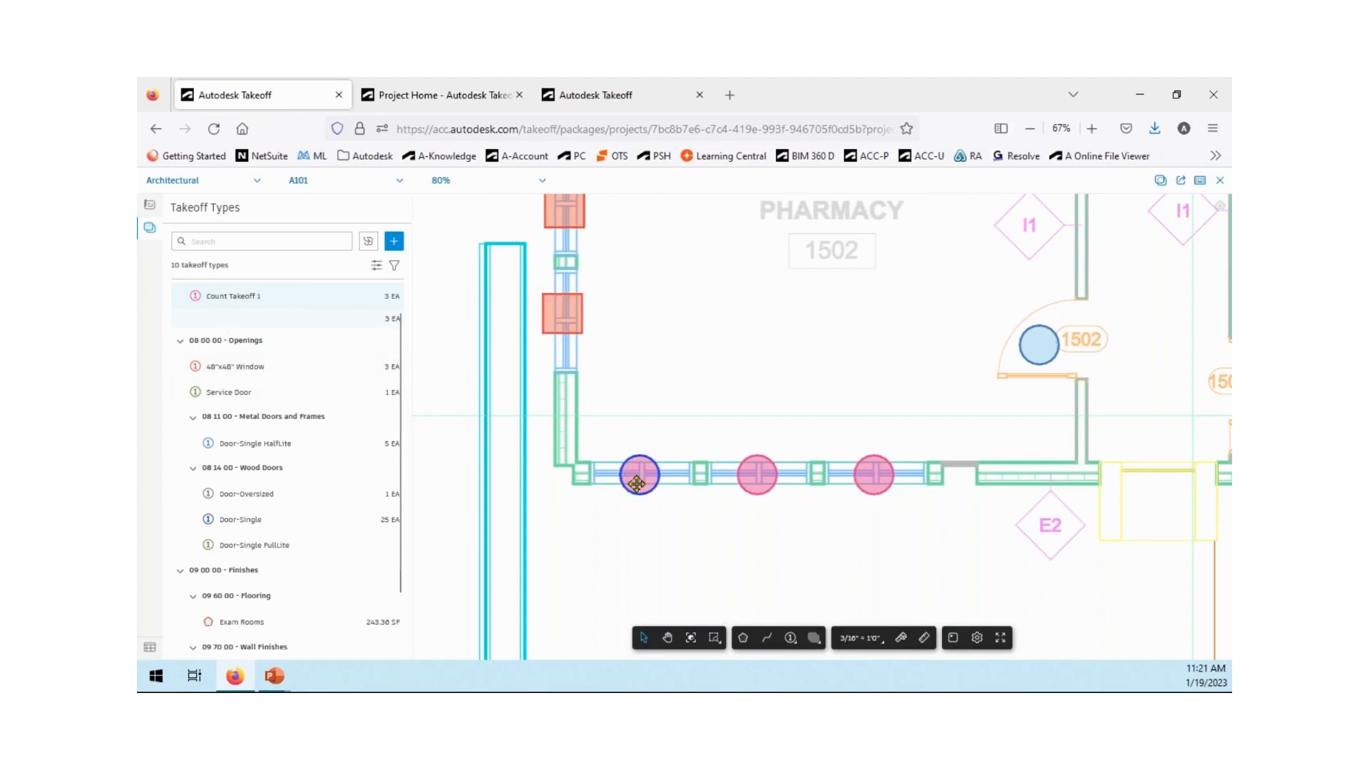
left_click(756, 475, "shift")
left_click(874, 477, "shift")
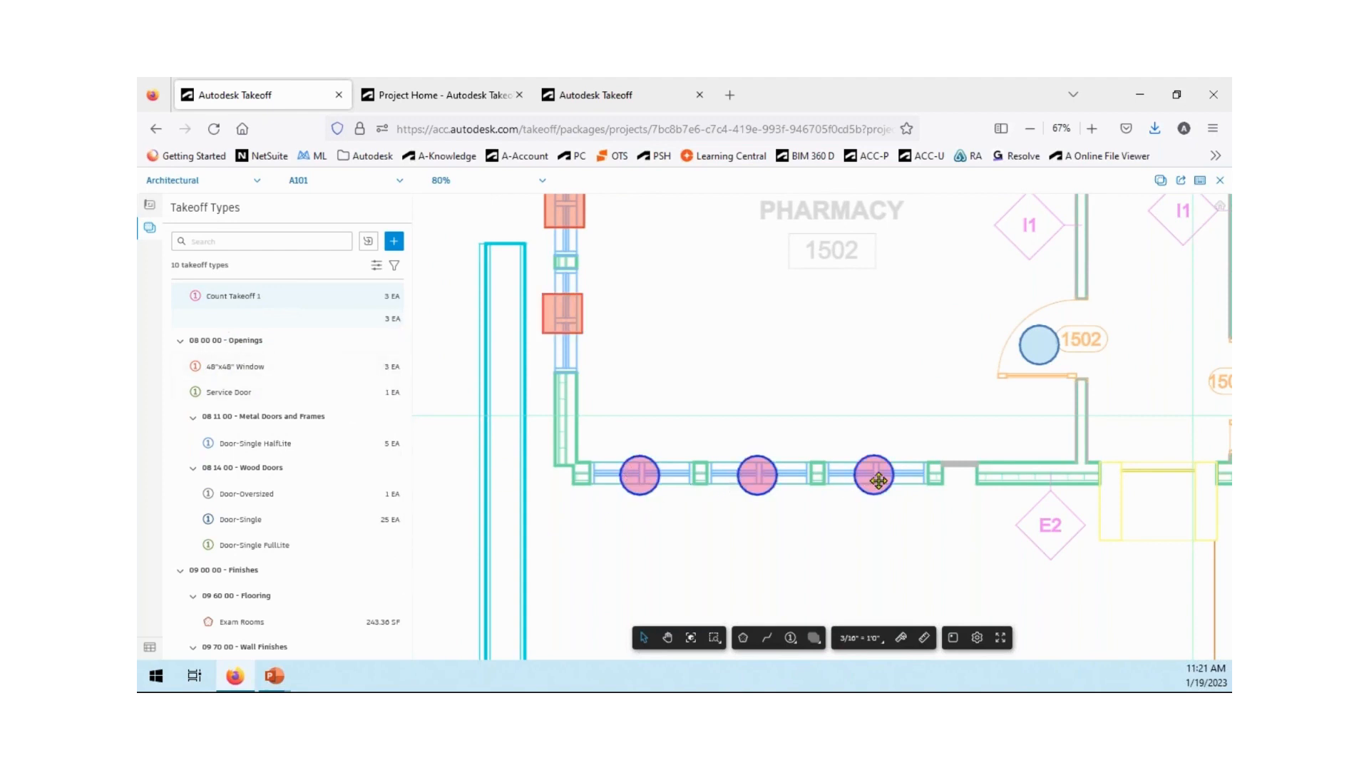
right_click(879, 480)
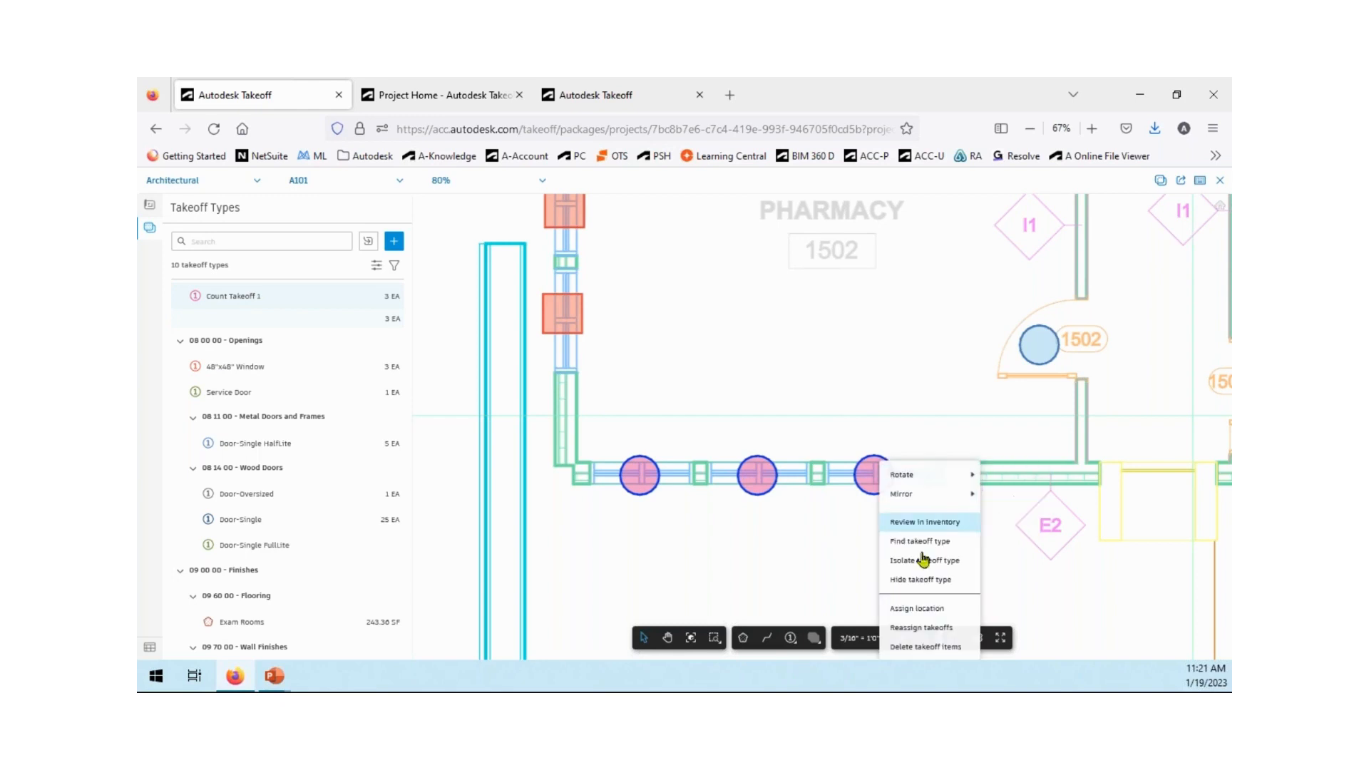
left_click(922, 627)
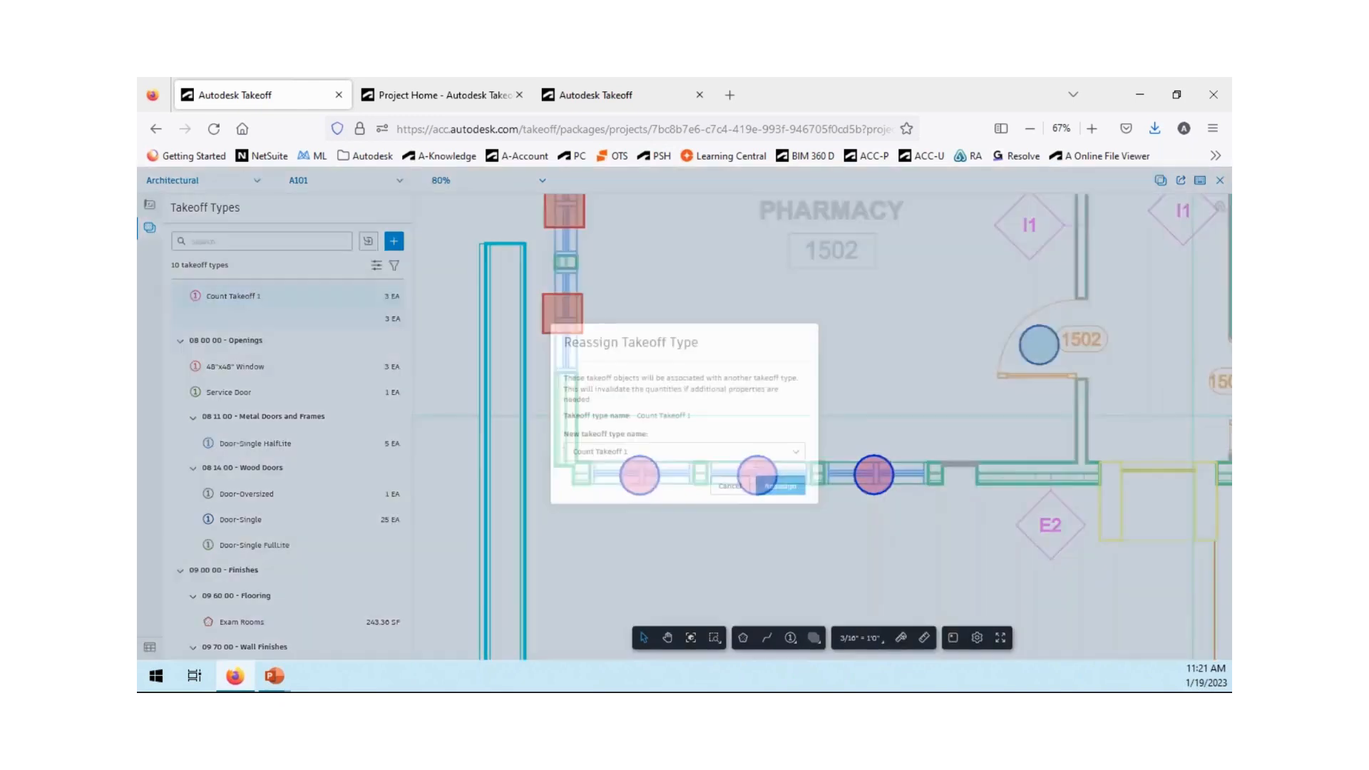
left_click(712, 452)
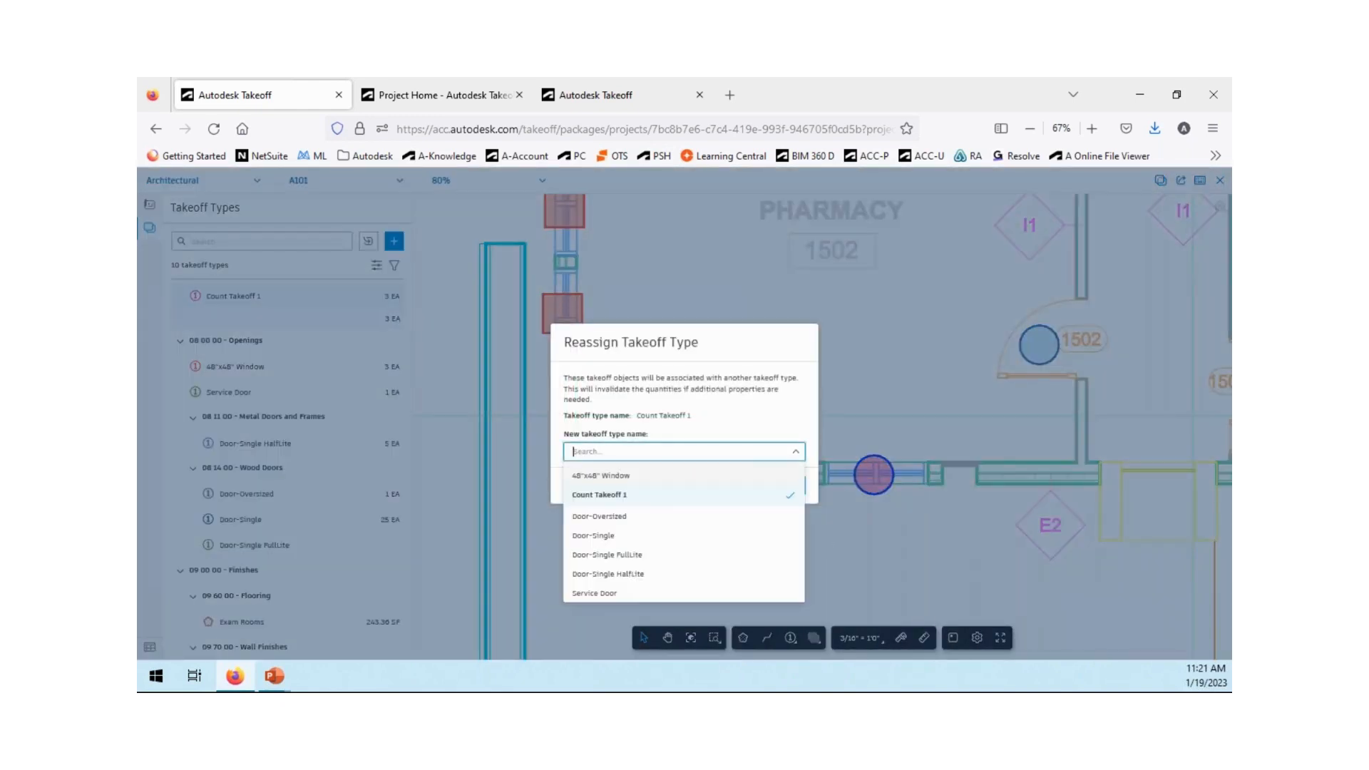
left_click(590, 476)
left_click(788, 487)
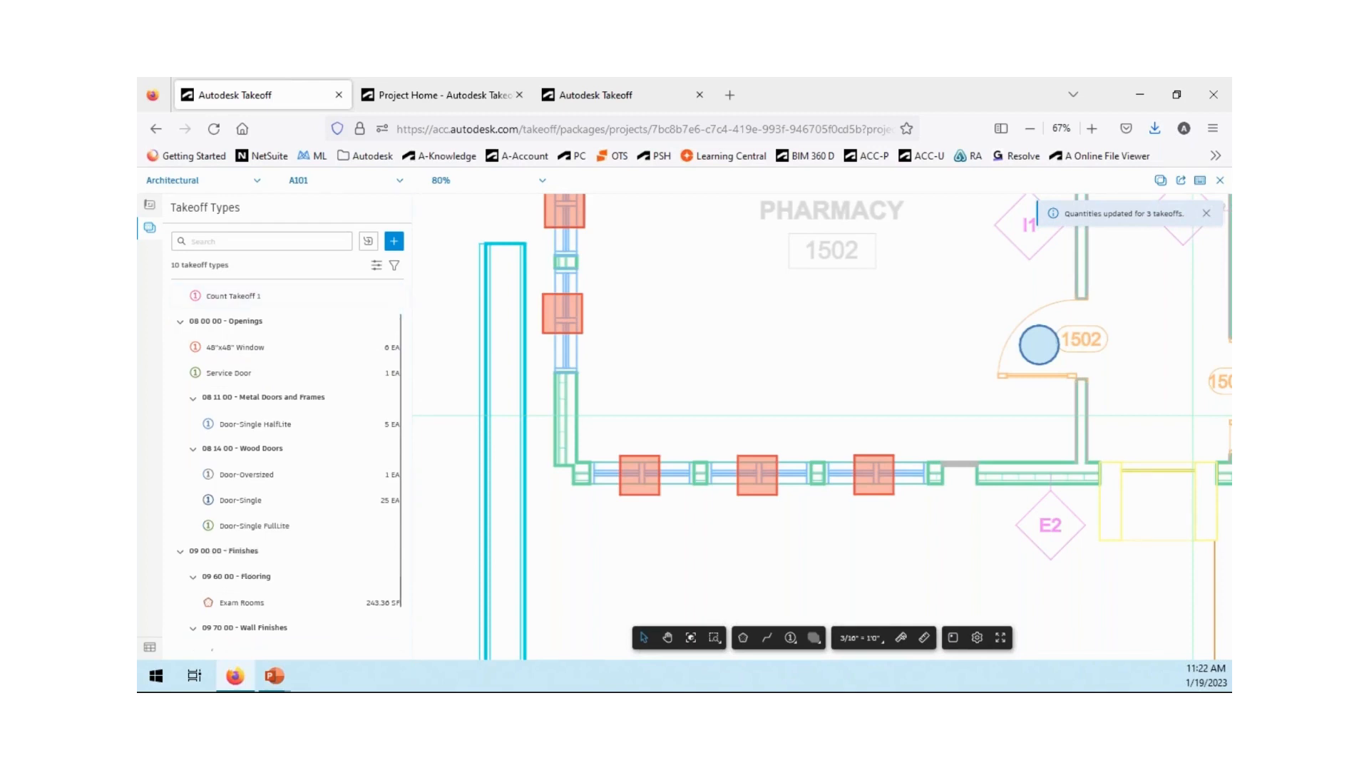
Delete the leftover Count Takeoff 1 takeoff type and confirm the deletion.
left_click(393, 297)
left_click(446, 370)
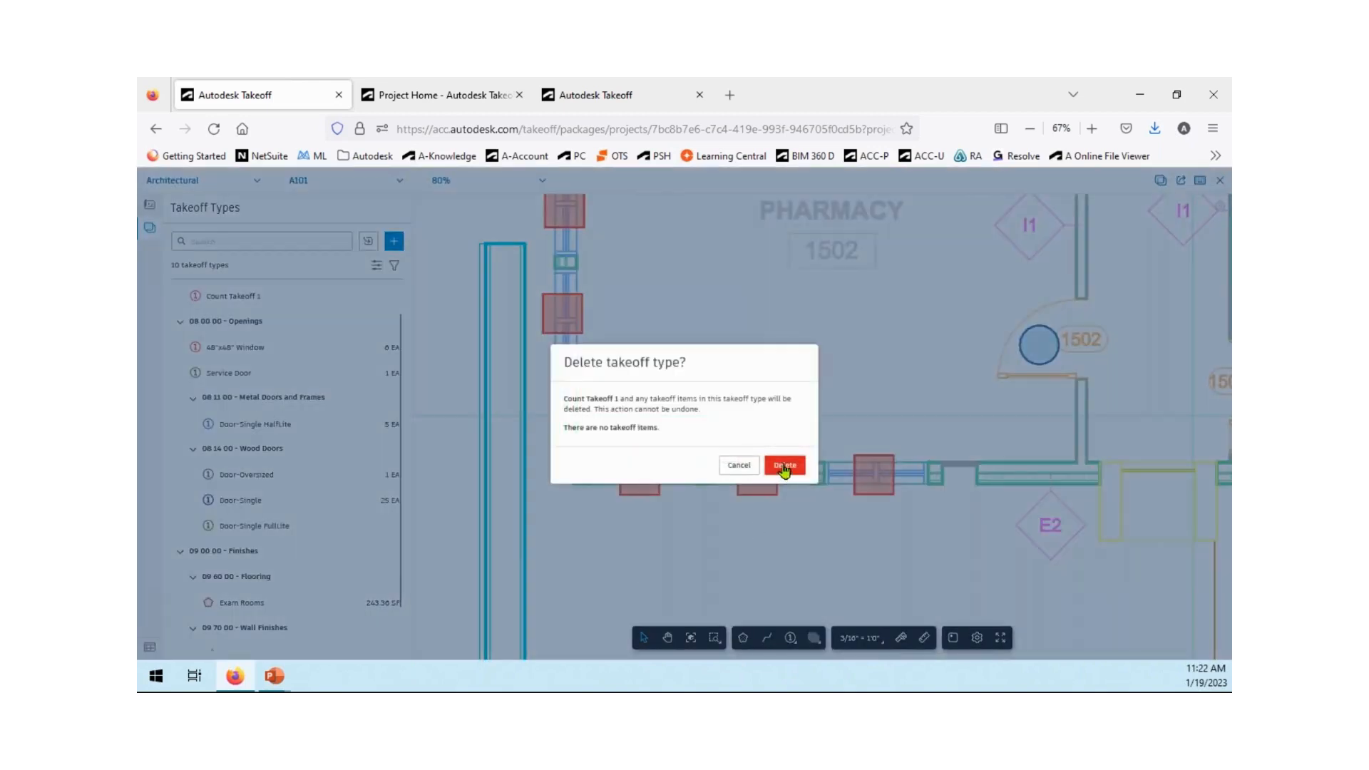
left_click(785, 467)
Look over the window counts around the Pharmacy and Lab, and switch to the second floor sheet A102.
scroll(759, 550, "down", 5)
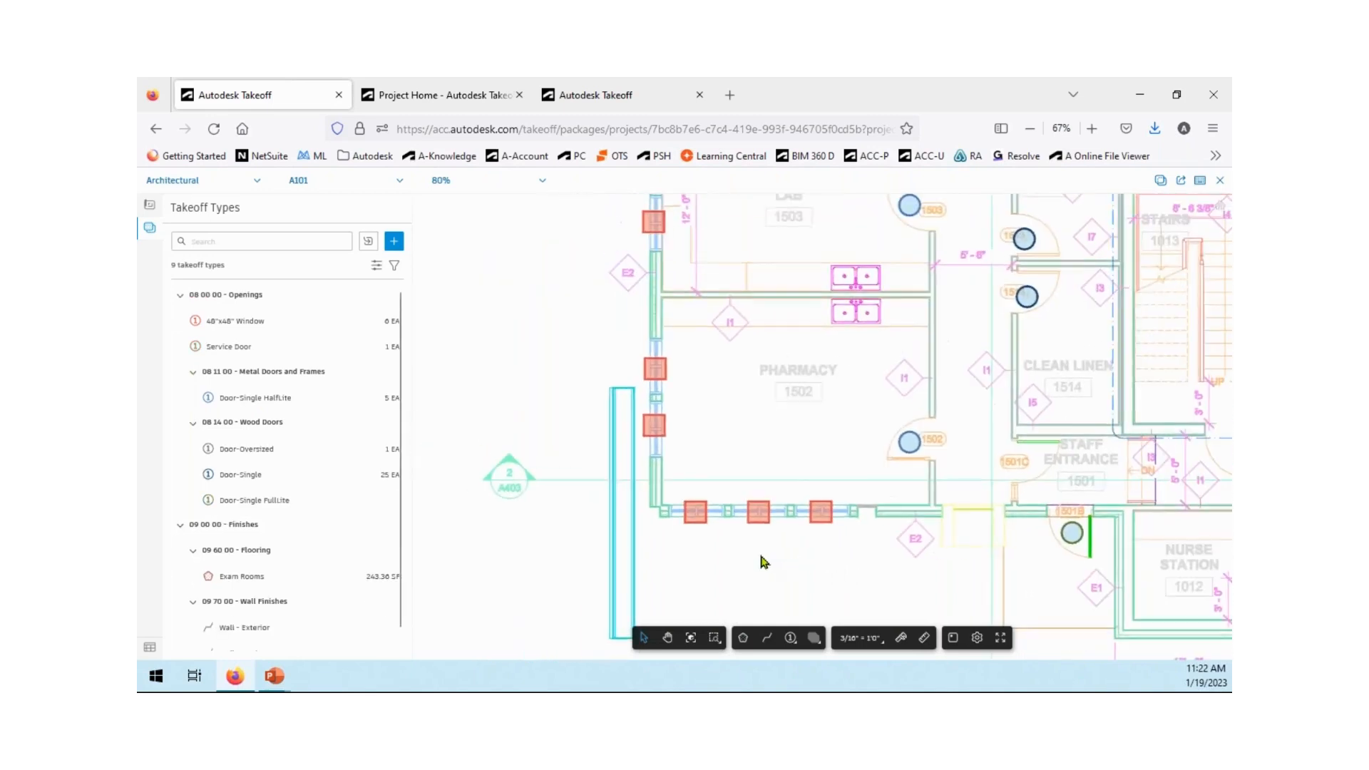
middle_click_drag(795, 452, 613, 517)
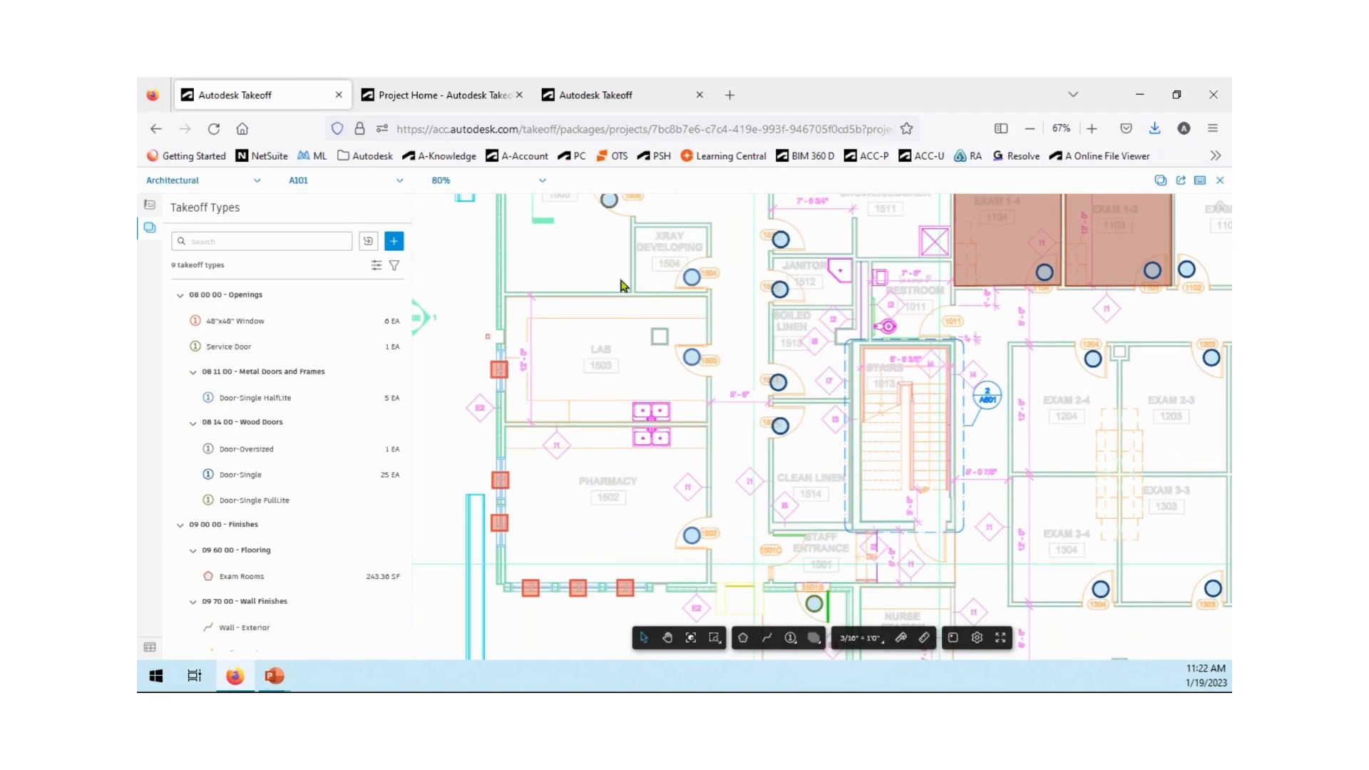
left_click(385, 181)
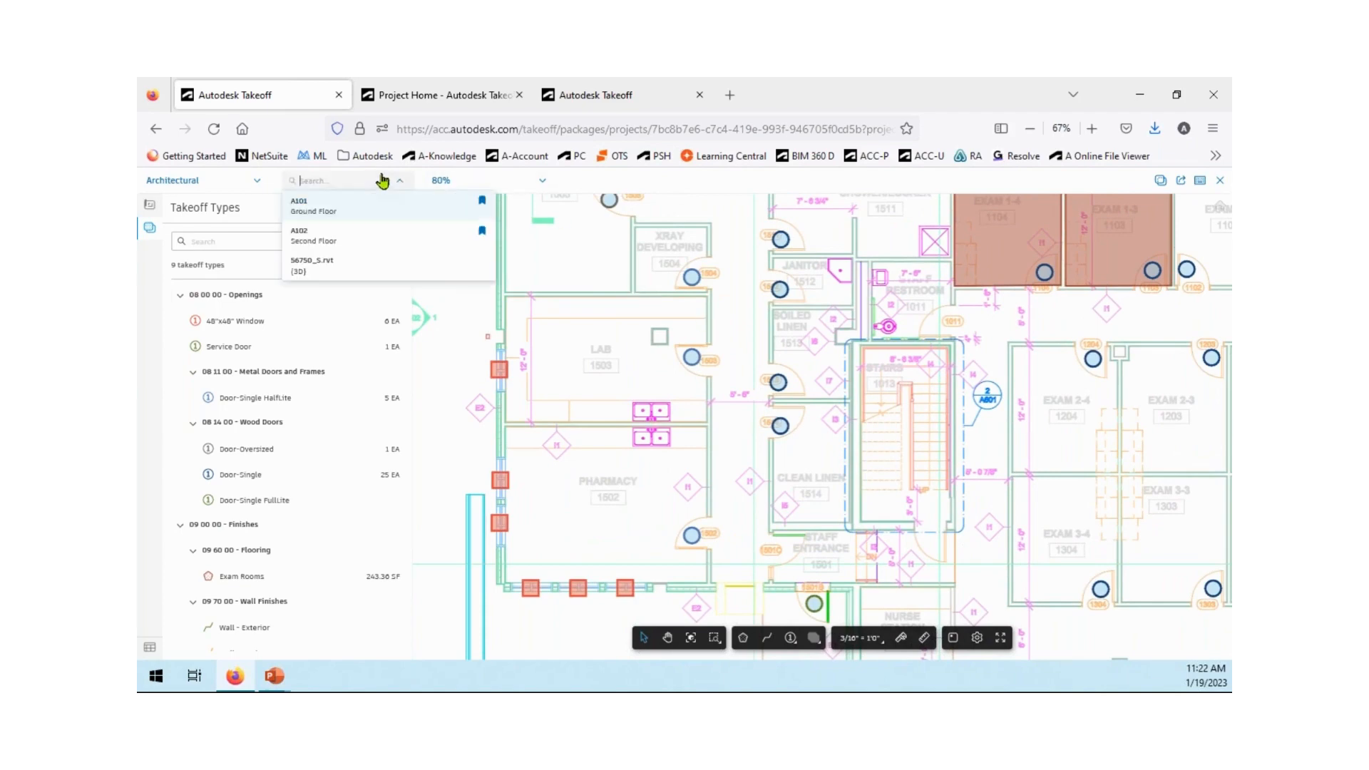
left_click(310, 238)
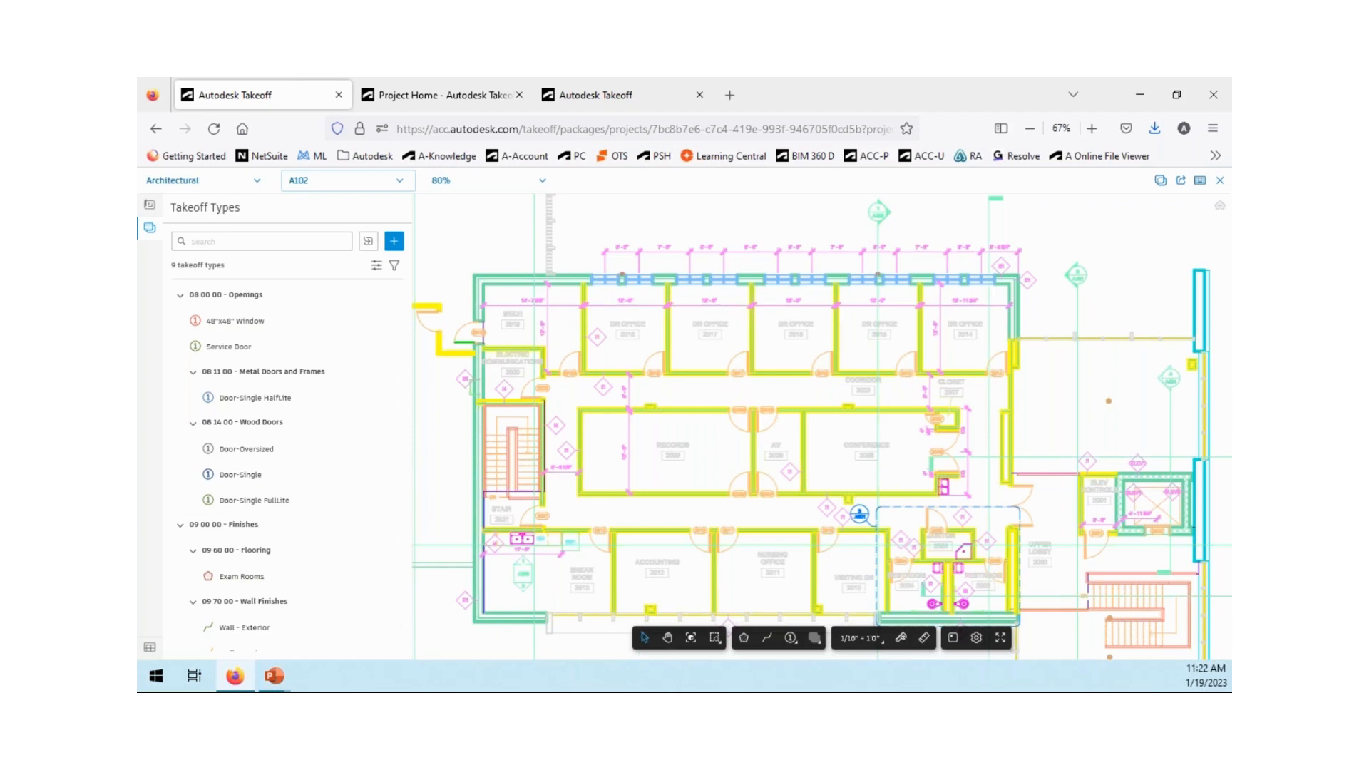
Create a new takeoff type named Dr Office with the polygon area tool.
left_click(394, 243)
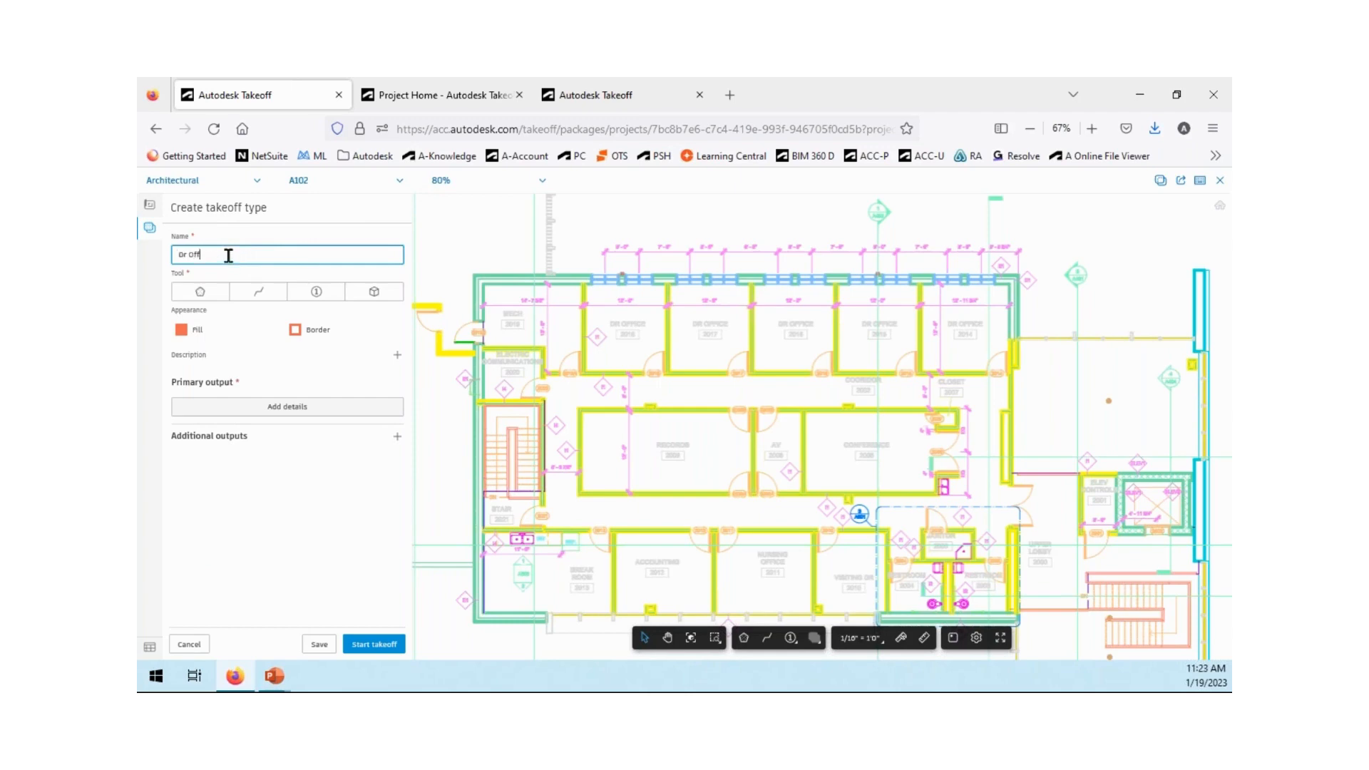
left_click(200, 295)
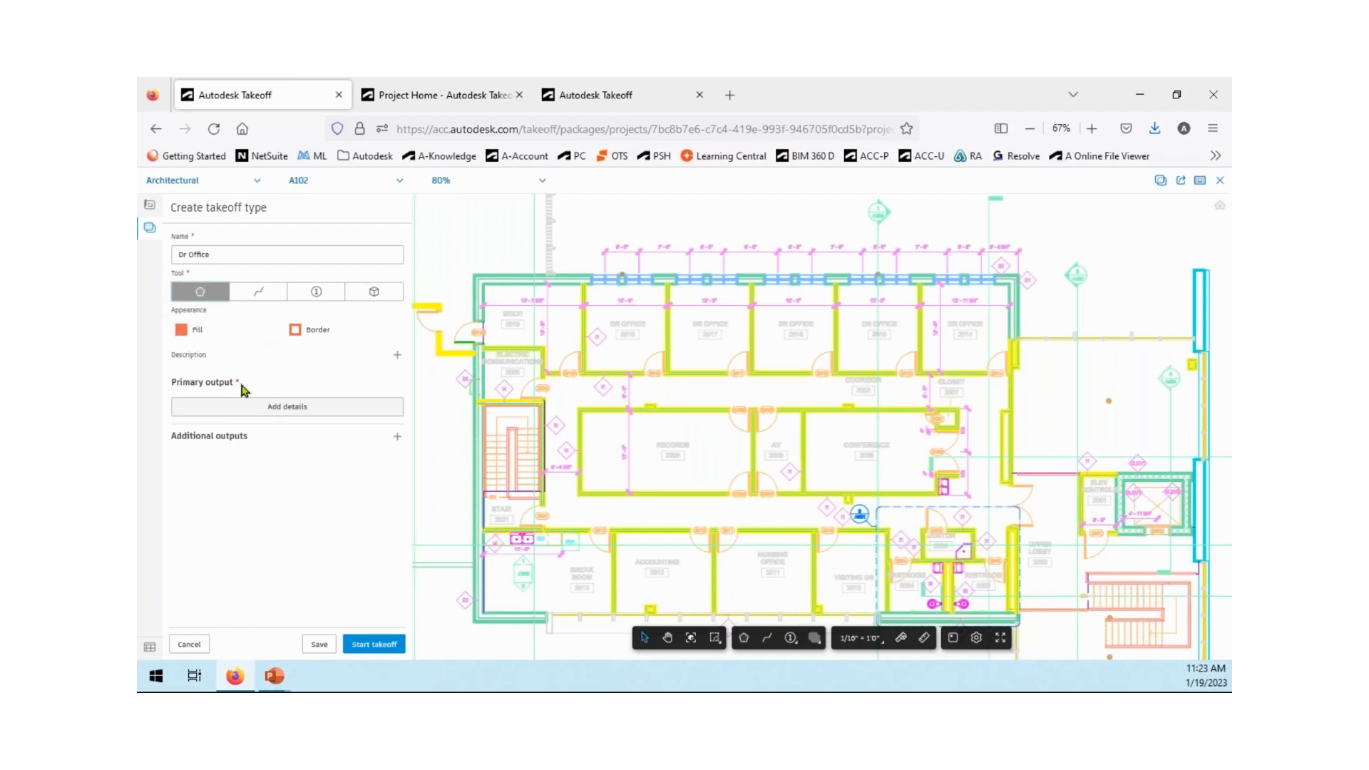
left_click(368, 646)
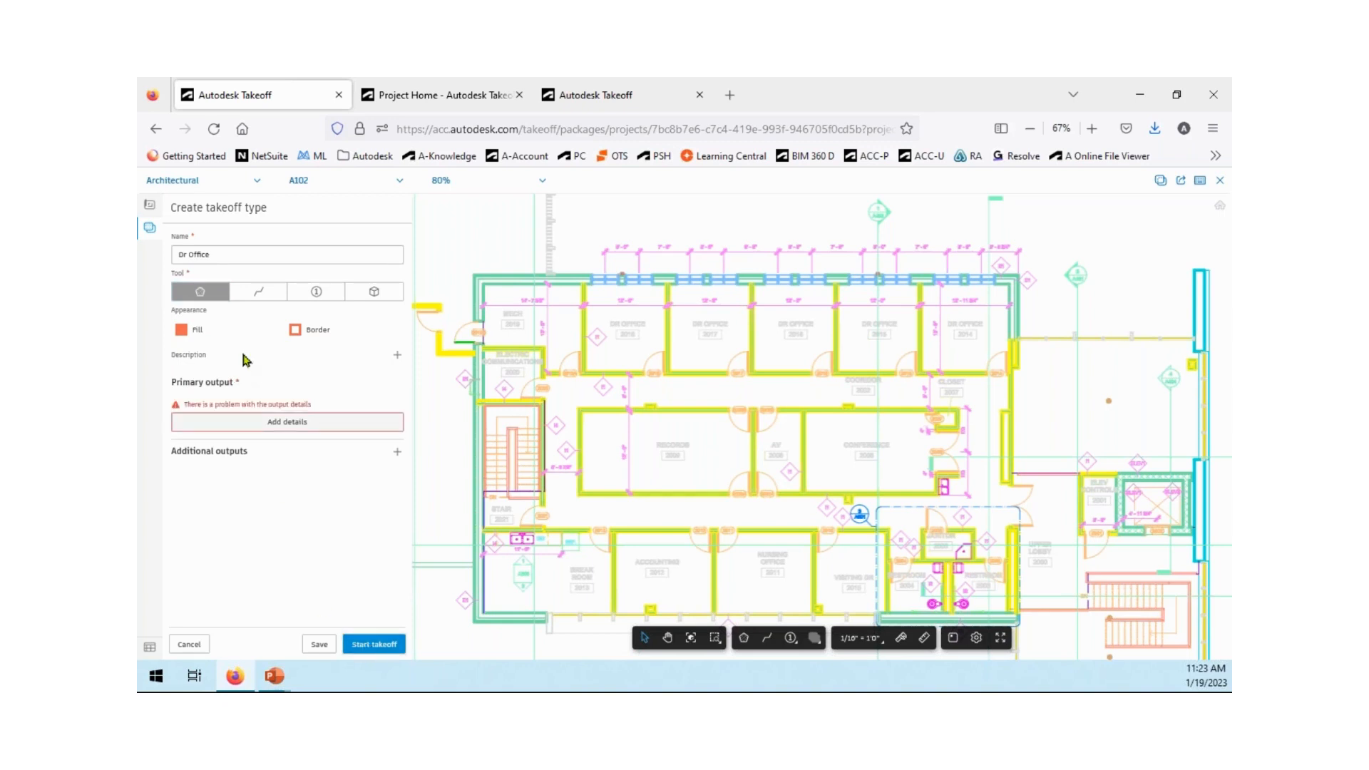
Set Dr Office's primary output to Count (EA), classify it as 09 60 00 - Flooring, and start the takeoff.
left_click(288, 425)
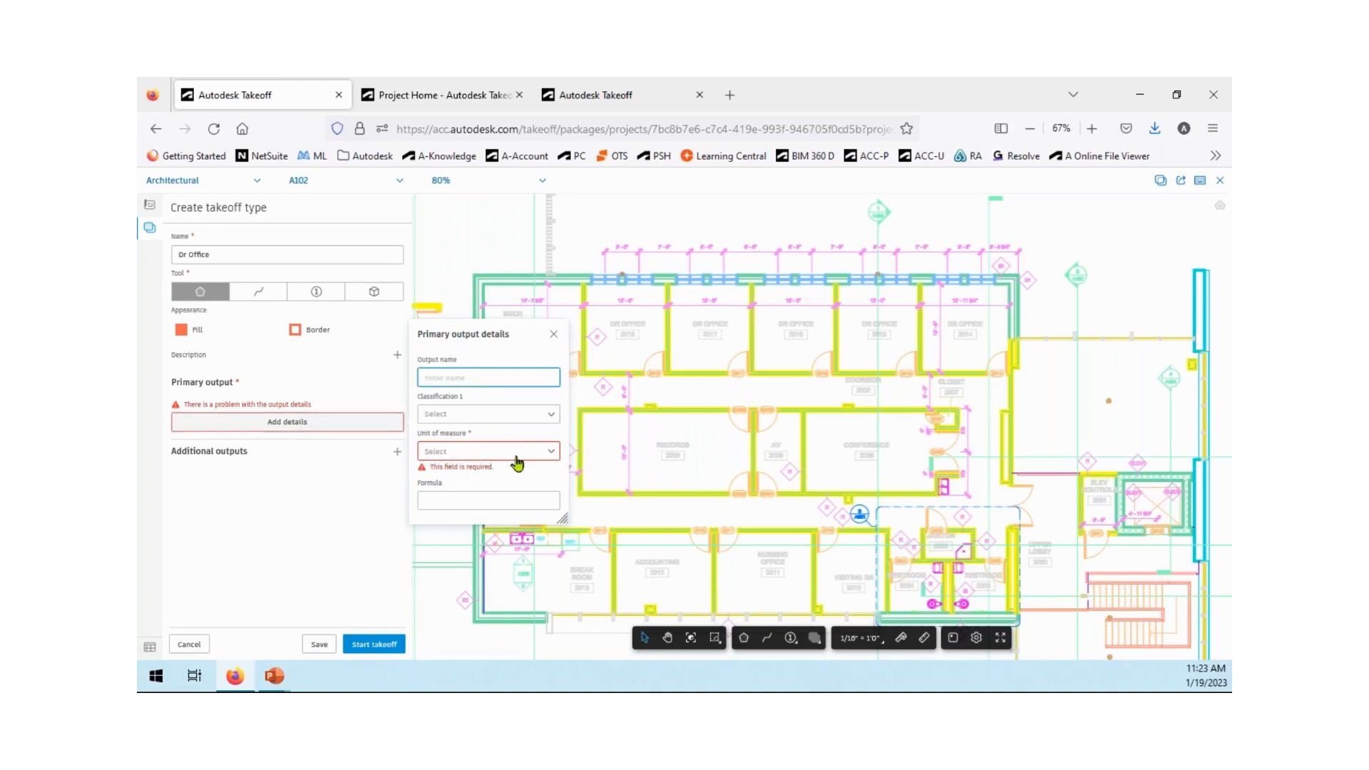
left_click(549, 453)
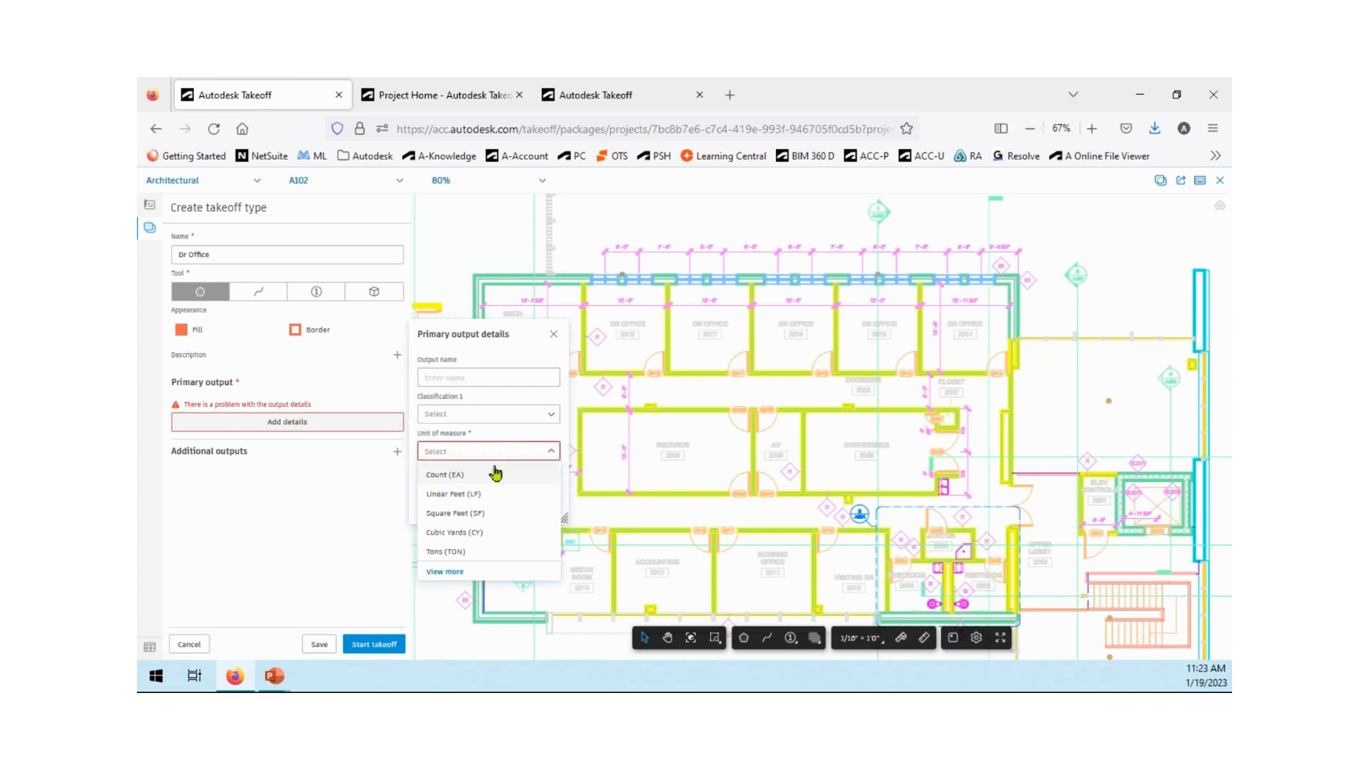
left_click(439, 476)
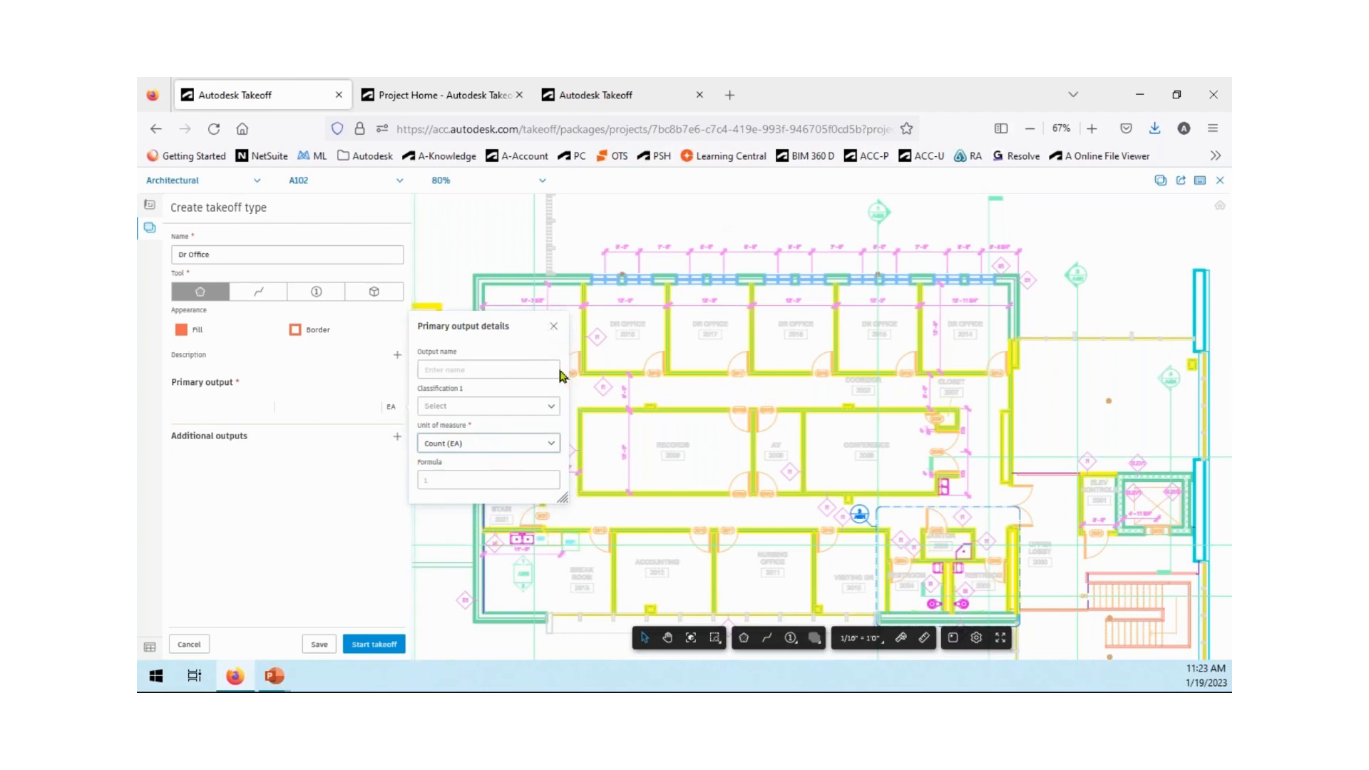
left_click(508, 406)
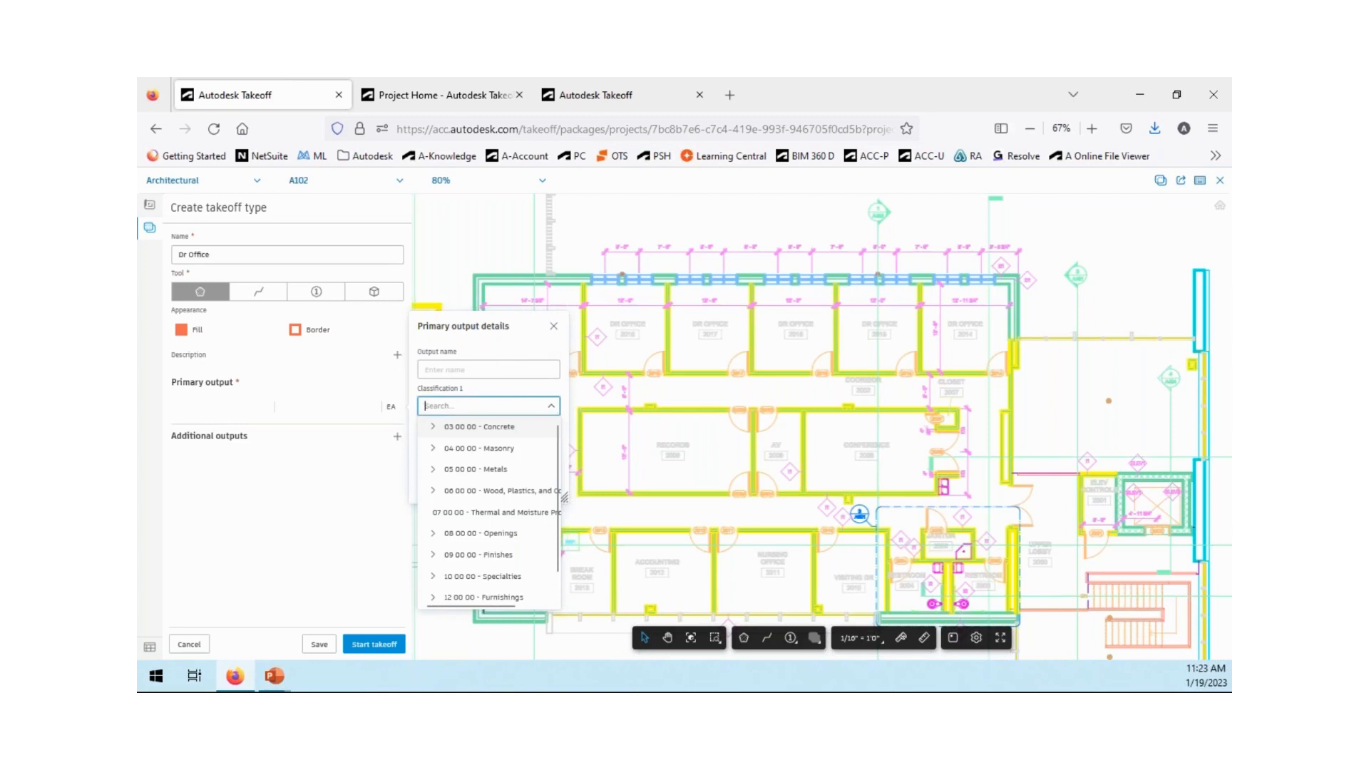
left_click(433, 555)
scroll(480, 489, "down", 1)
scroll(482, 485, "down", 2)
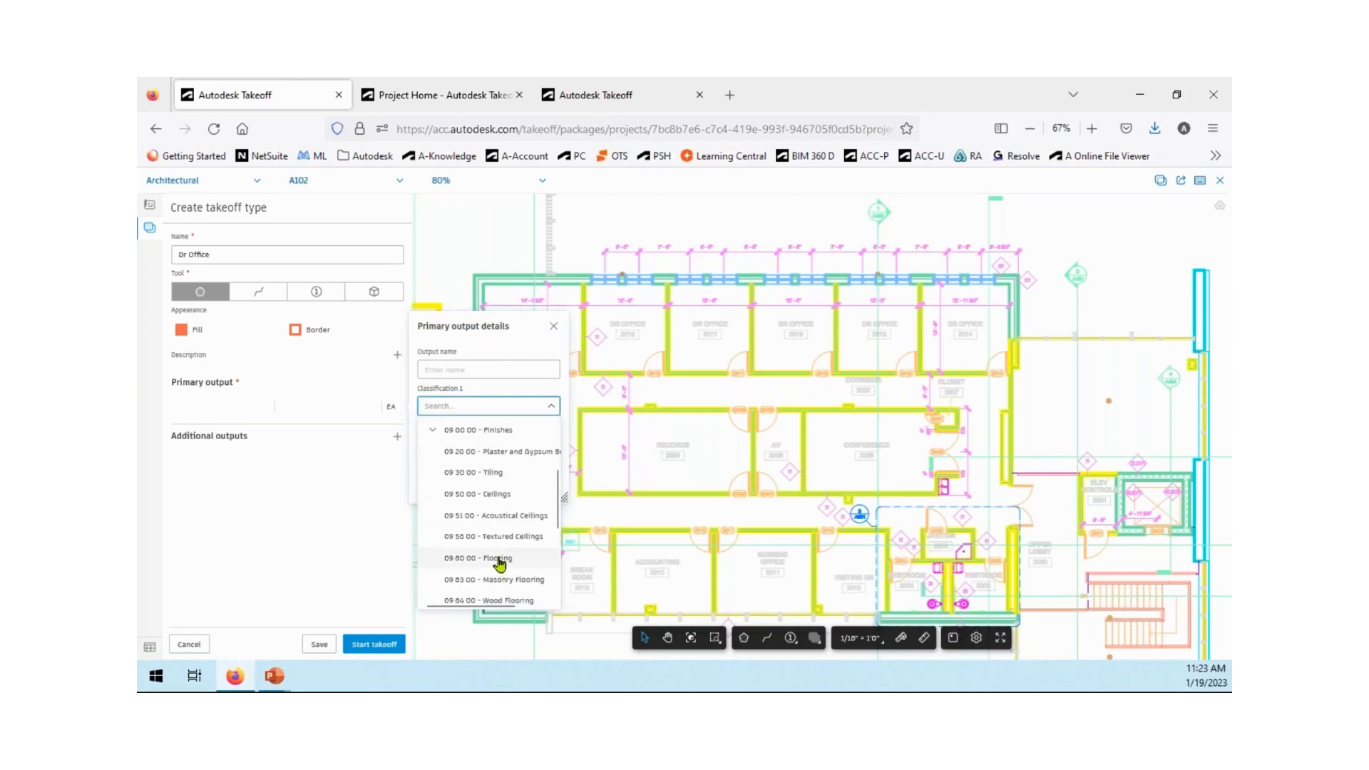
left_click(499, 546)
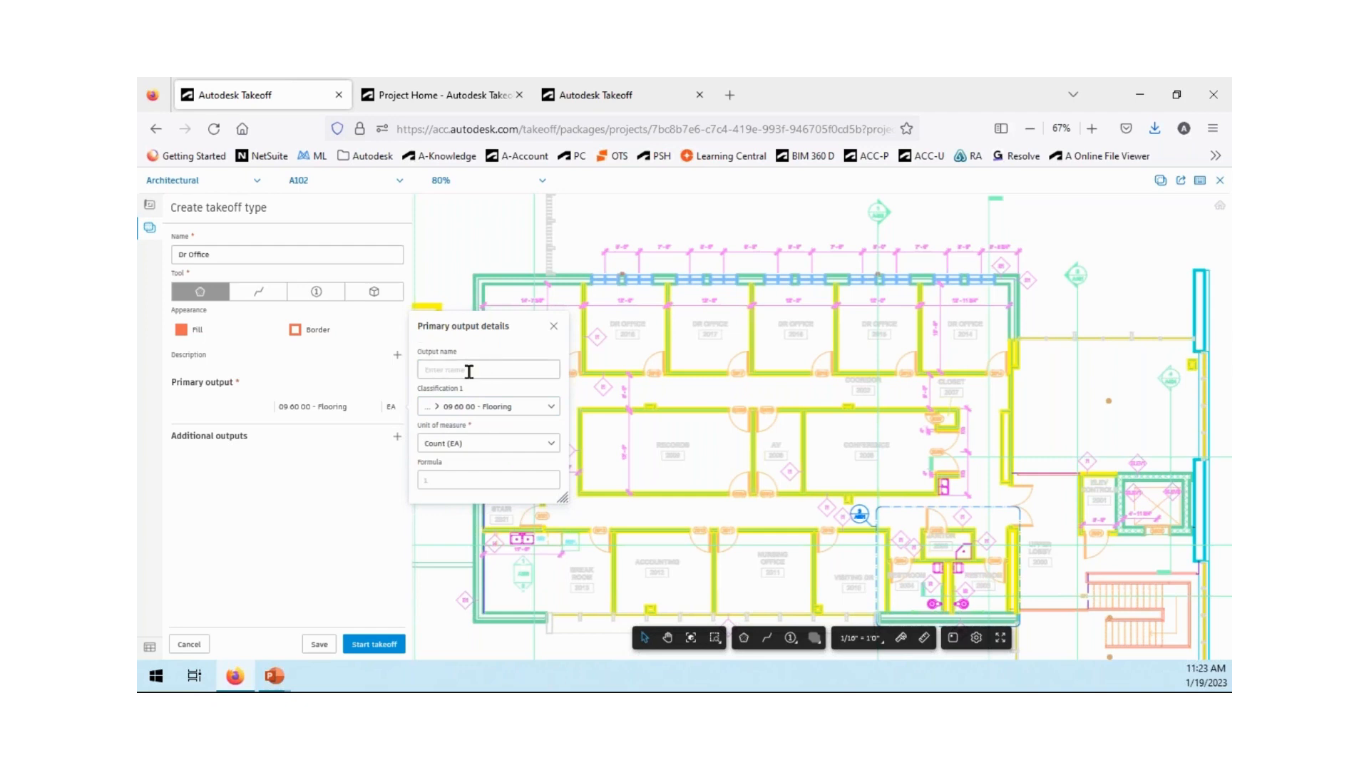
left_click(370, 644)
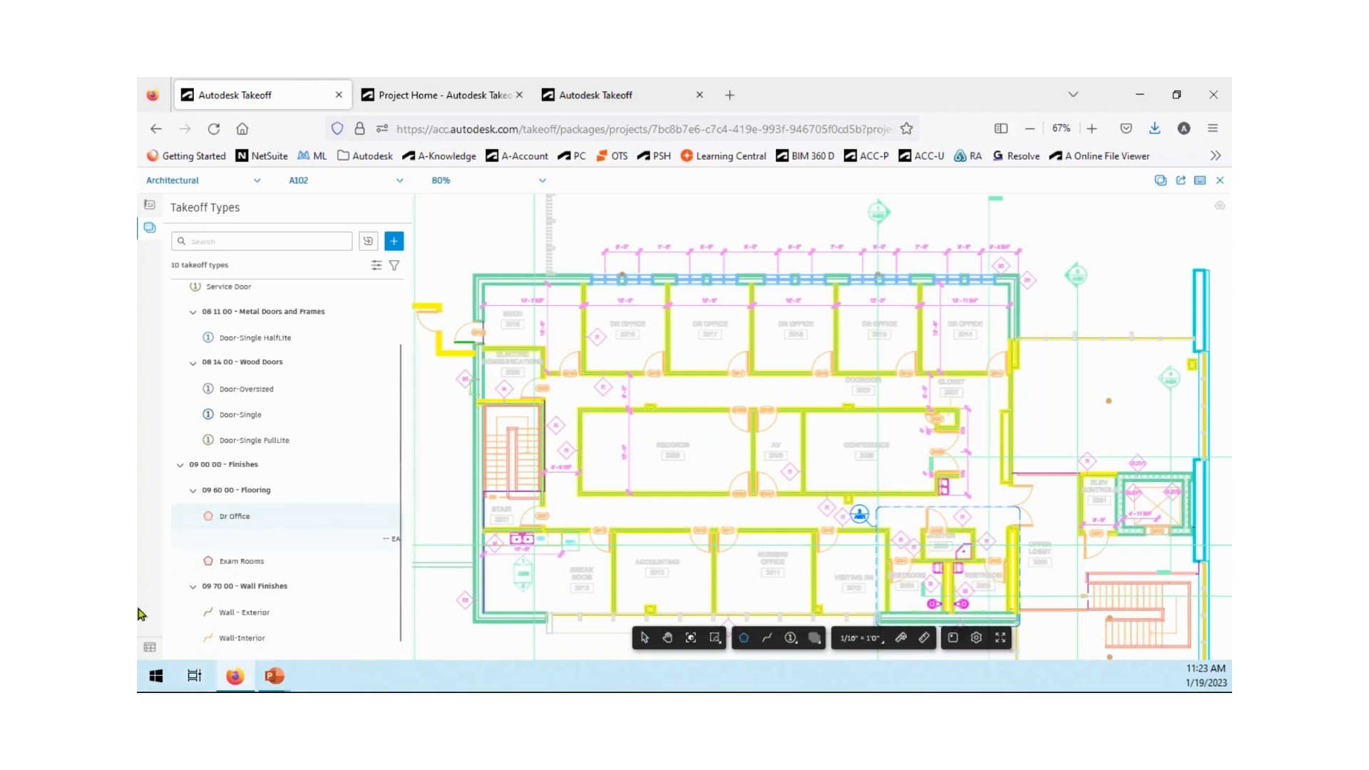
Trace the floor area of Dr Office 2018 as a polygon takeoff along the room's inner wall corners.
scroll(637, 316, "up", 5)
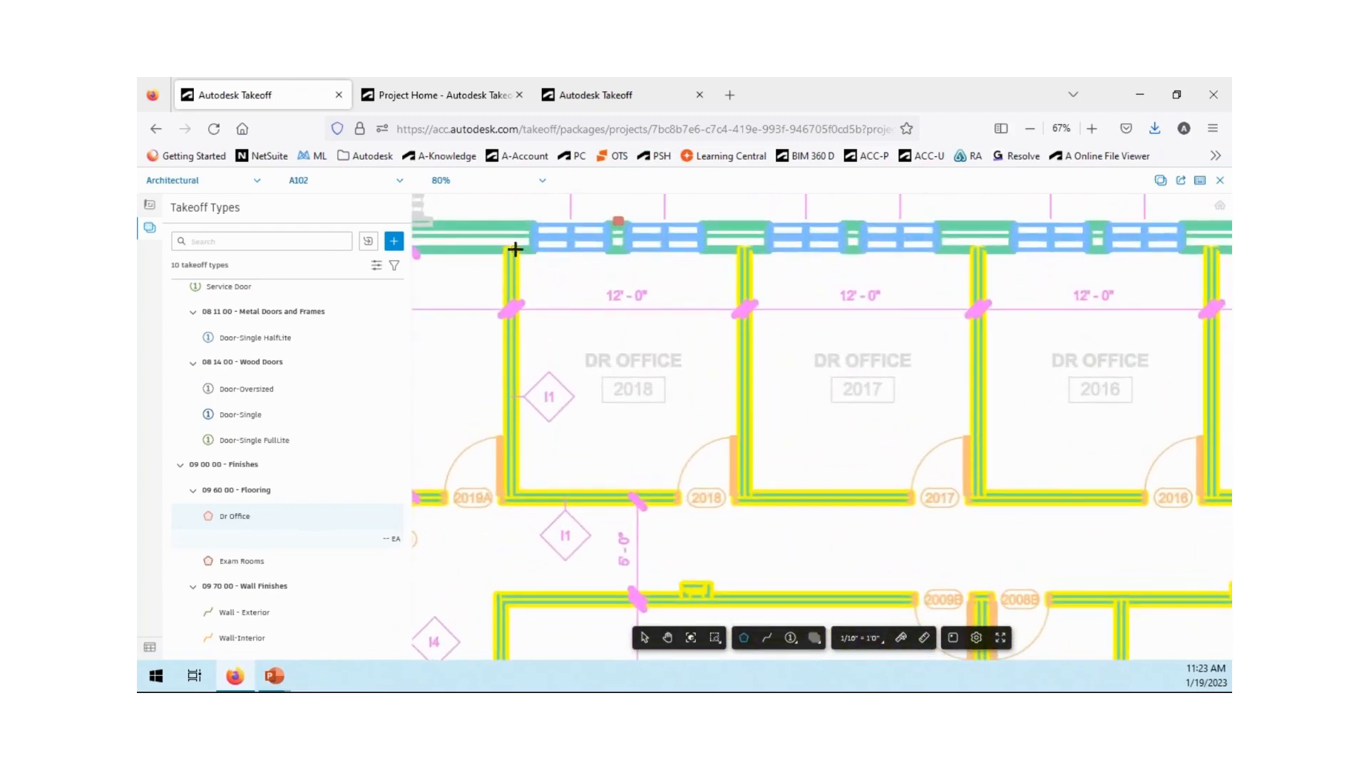
left_click(515, 248)
left_click(515, 494)
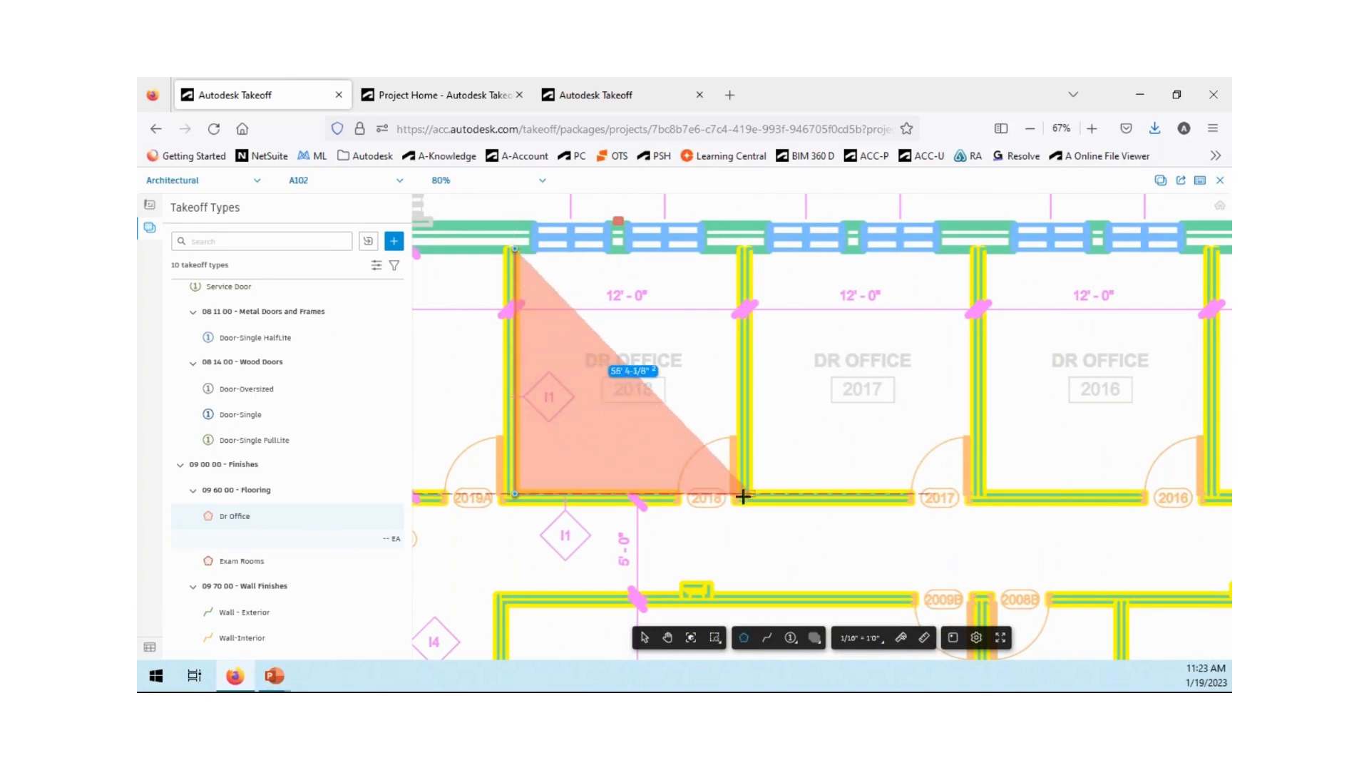
scroll(742, 492, "up", 4)
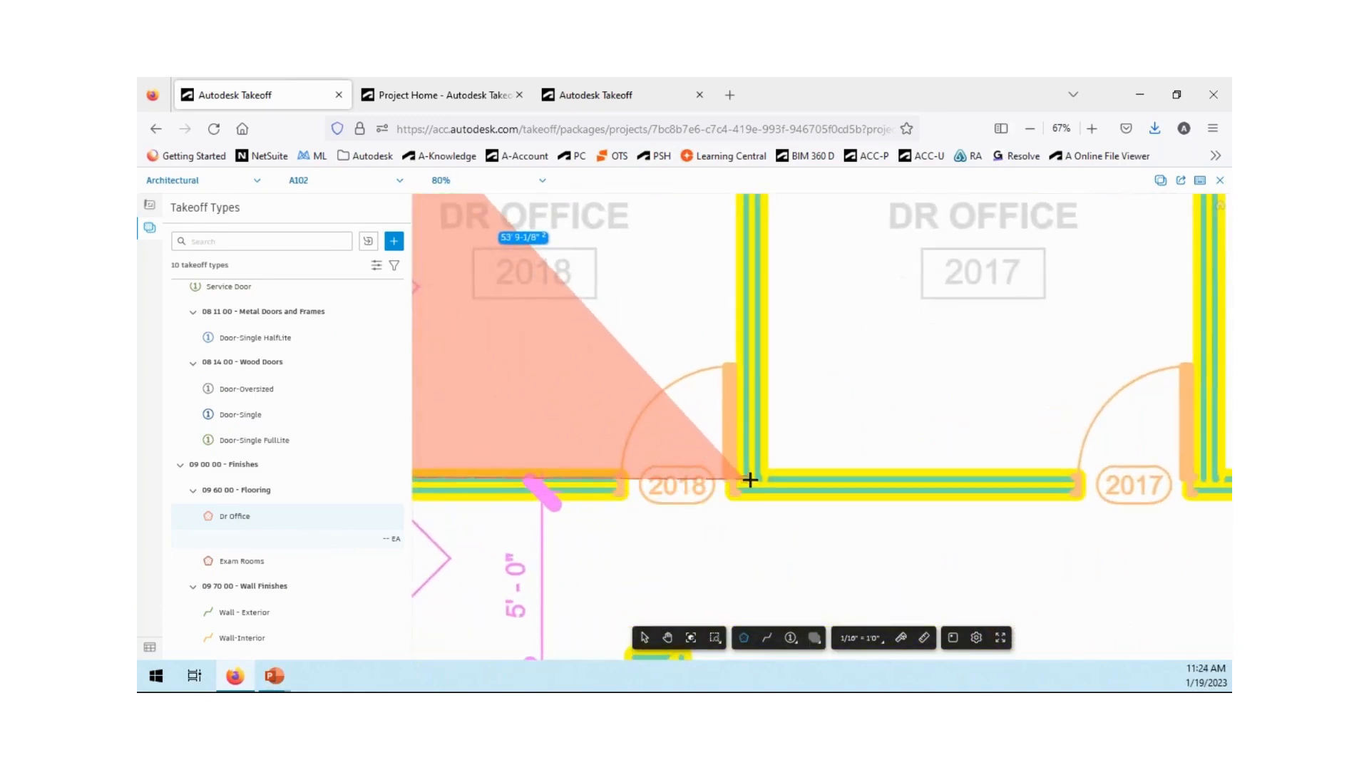
left_click(748, 480)
scroll(775, 397, "down", 5)
middle_click_drag(765, 391, 763, 531)
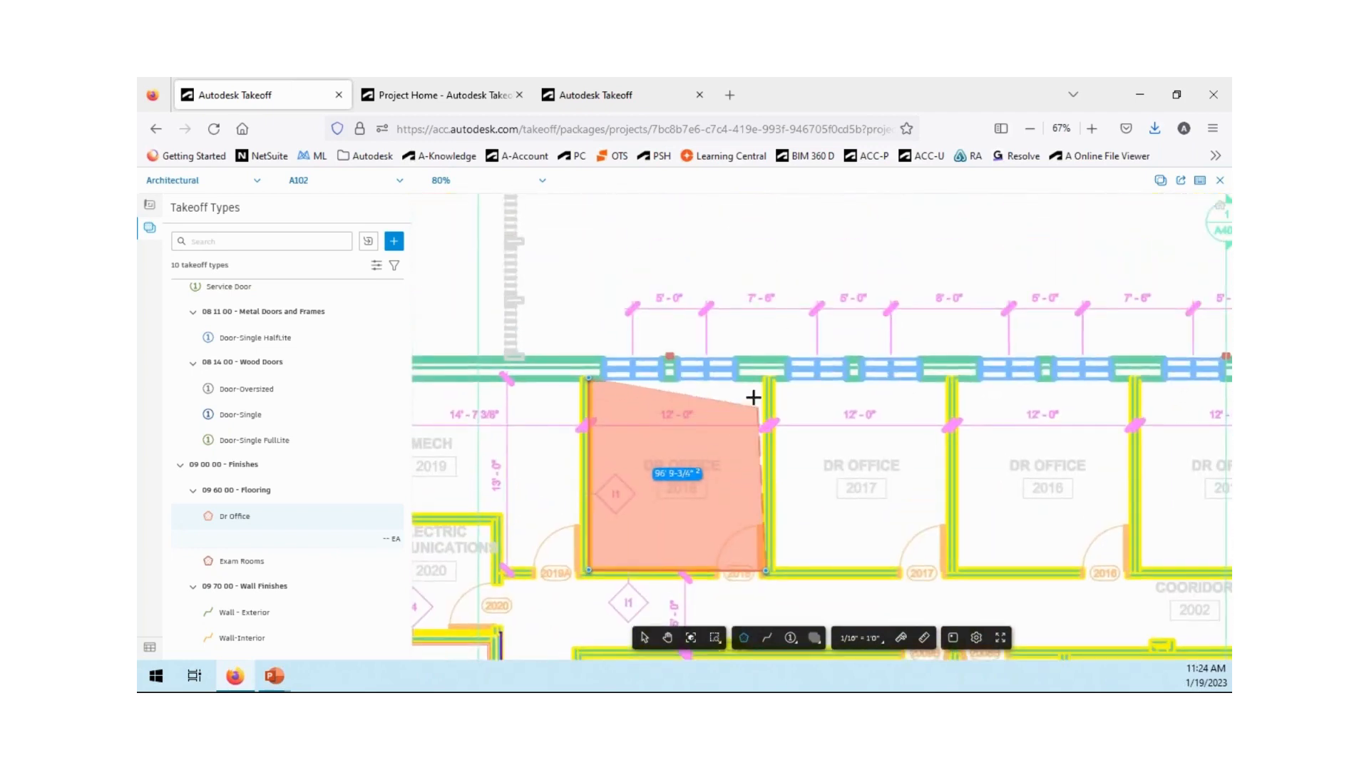
double_click(767, 378)
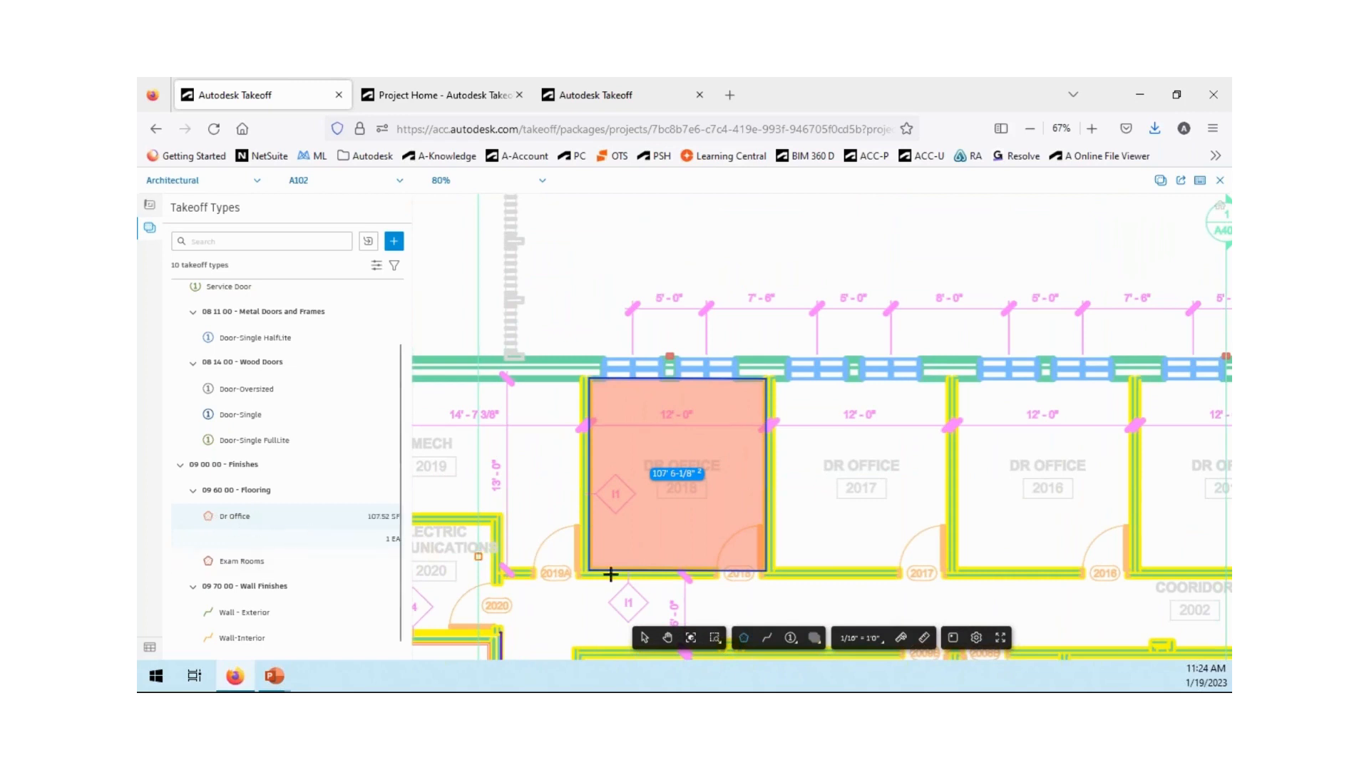
Trace the floor area of the wider Dr Office 2014 as a second polygon takeoff of the Dr Office type.
scroll(978, 566, "down", 2)
middle_click_drag(1155, 553, 807, 512)
scroll(891, 542, "up", 4)
left_click(734, 527)
mouse_move(727, 473)
middle_mouse_down()
mouse_move(709, 159)
mouse_move(697, 244)
middle_mouse_up()
left_click(702, 373)
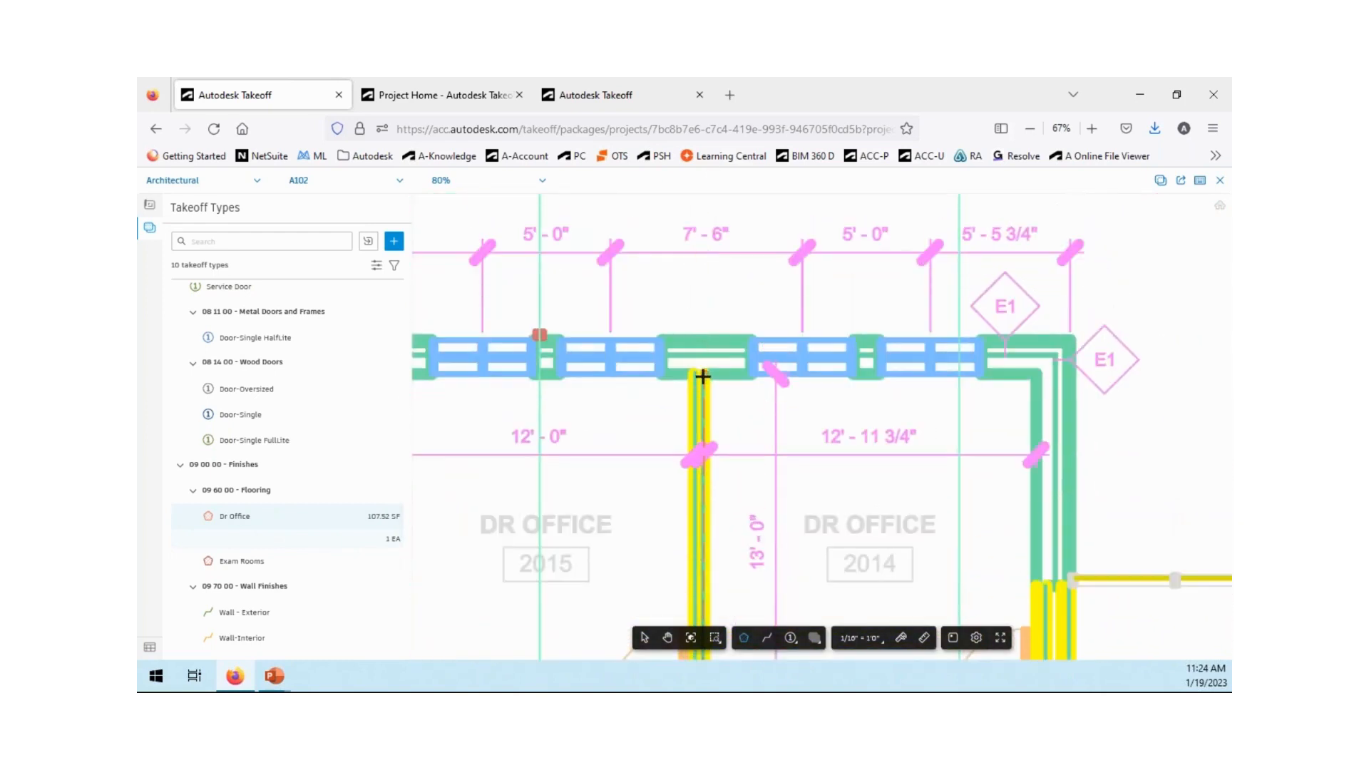
left_click(1033, 376)
middle_click_drag(1008, 504, 972, 257)
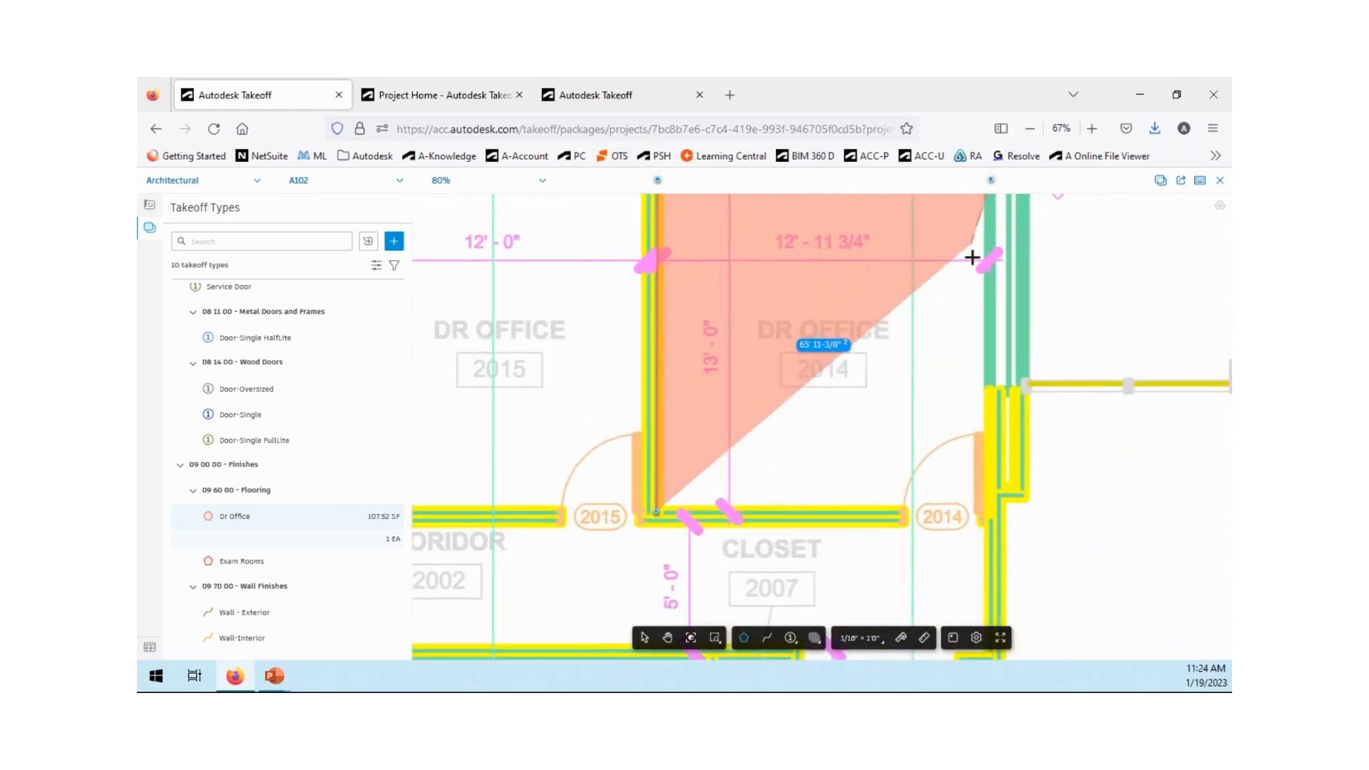
double_click(982, 512)
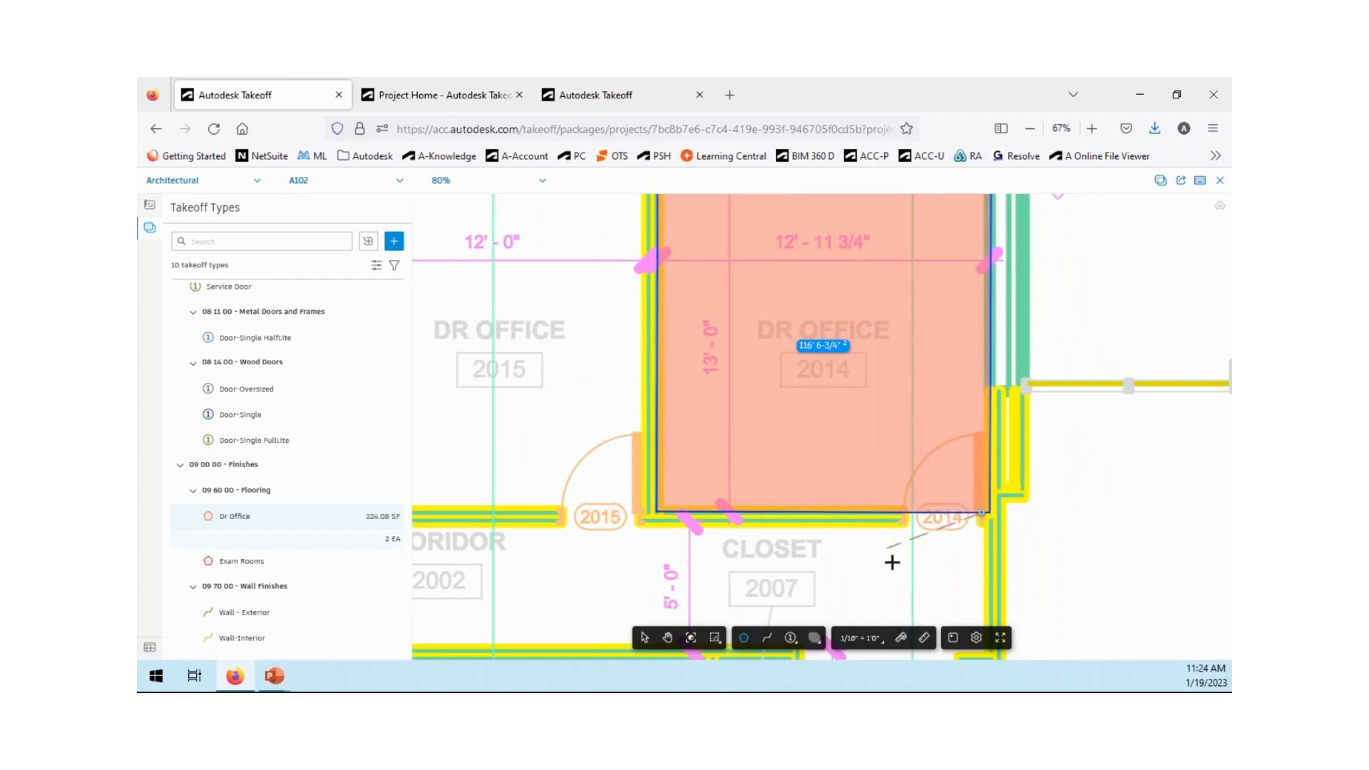
Review the two traced rooms and compare the outputs of the Dr Office and Exam Rooms takeoff types.
scroll(919, 580, "down", 2)
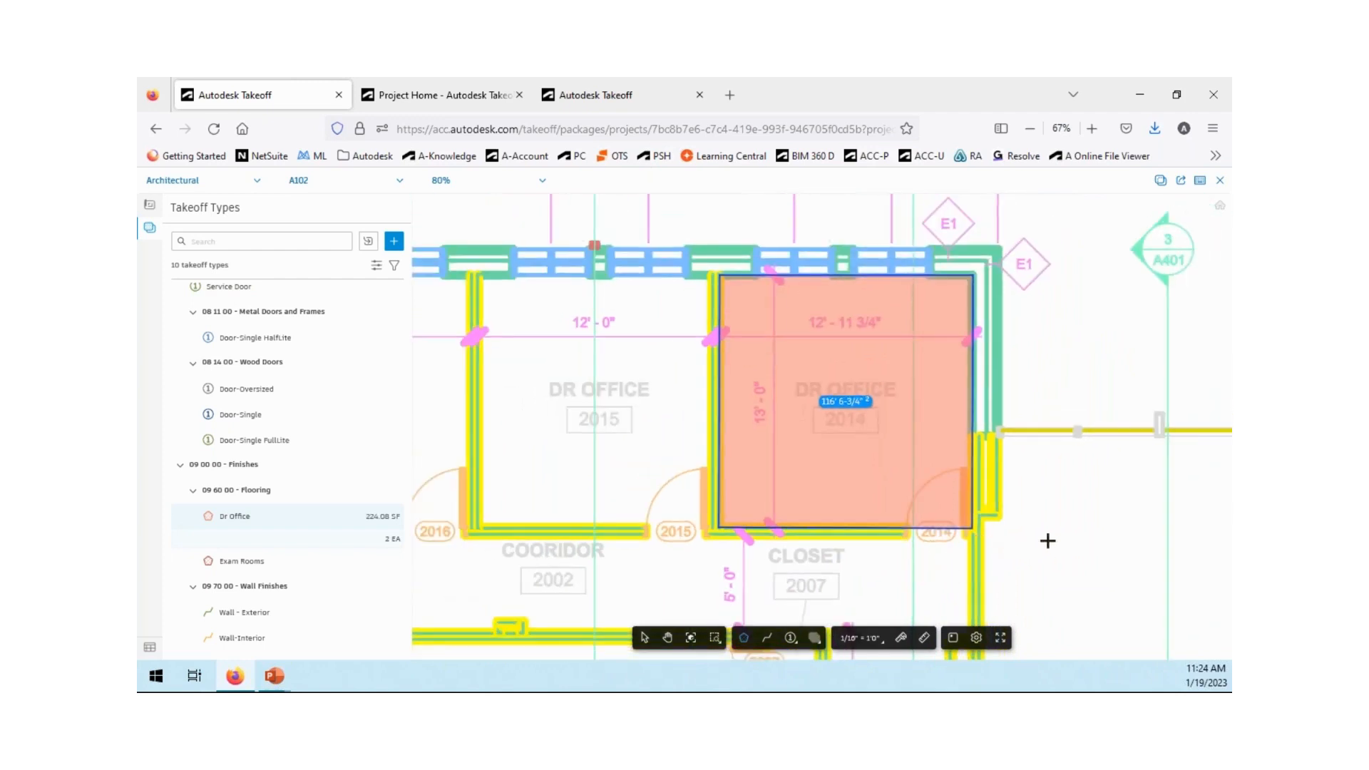
scroll(1047, 537, "down", 1)
middle_click_drag(755, 451, 1027, 407)
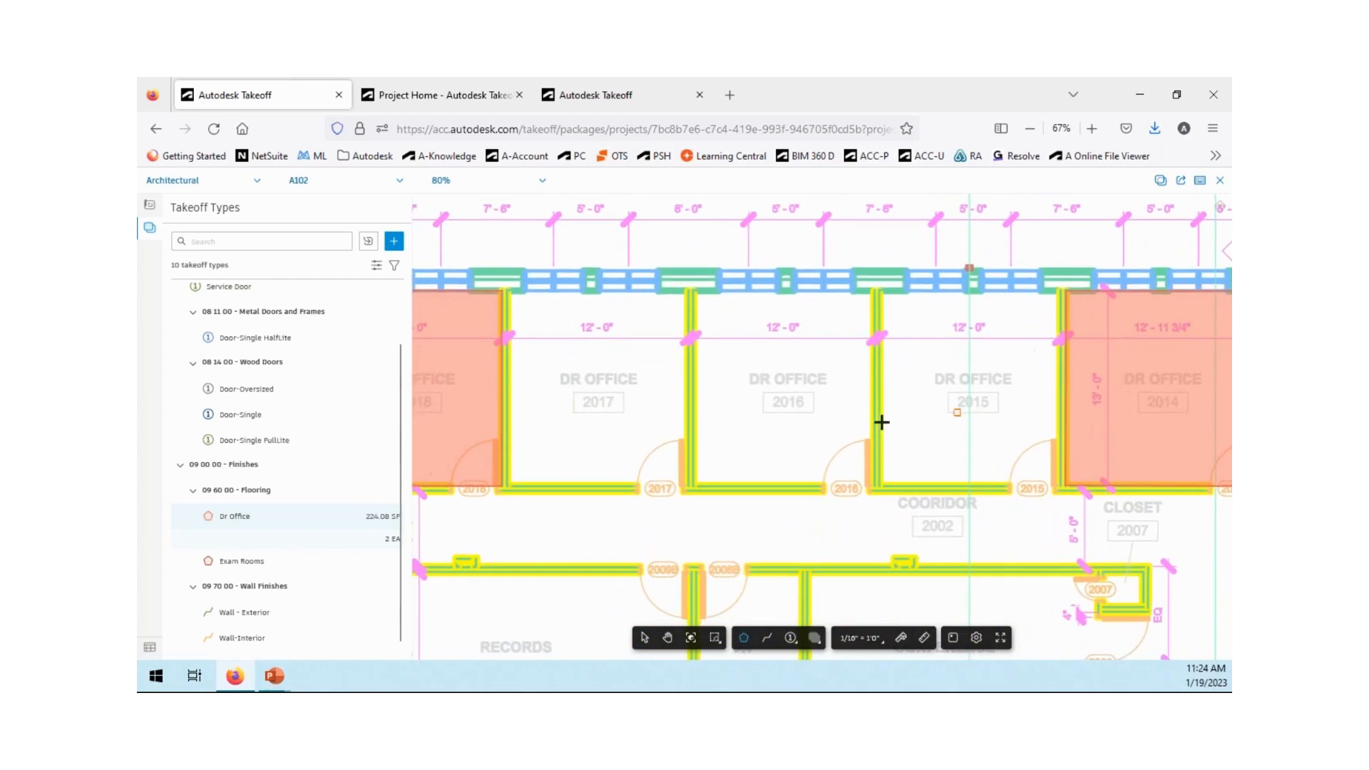
left_click(225, 519)
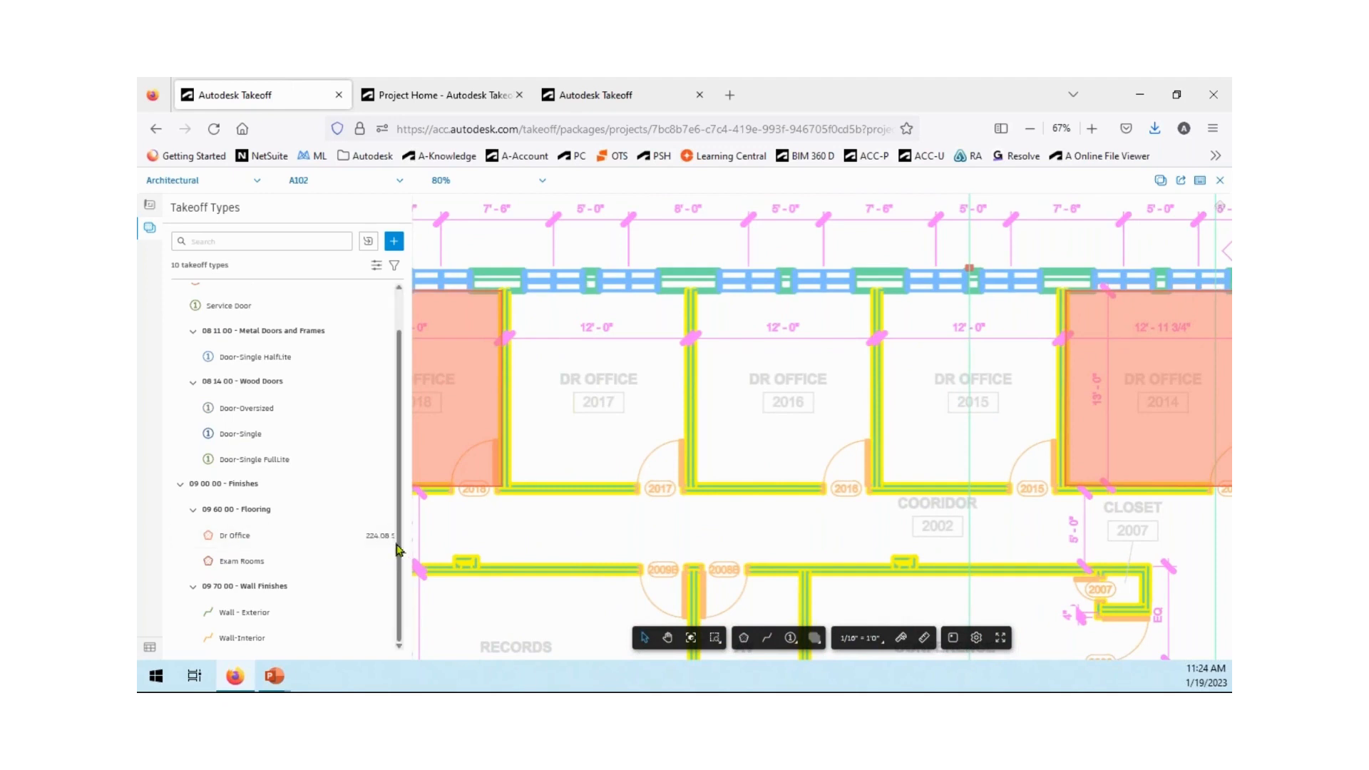
left_click(235, 539)
scroll(248, 539, "down", 1)
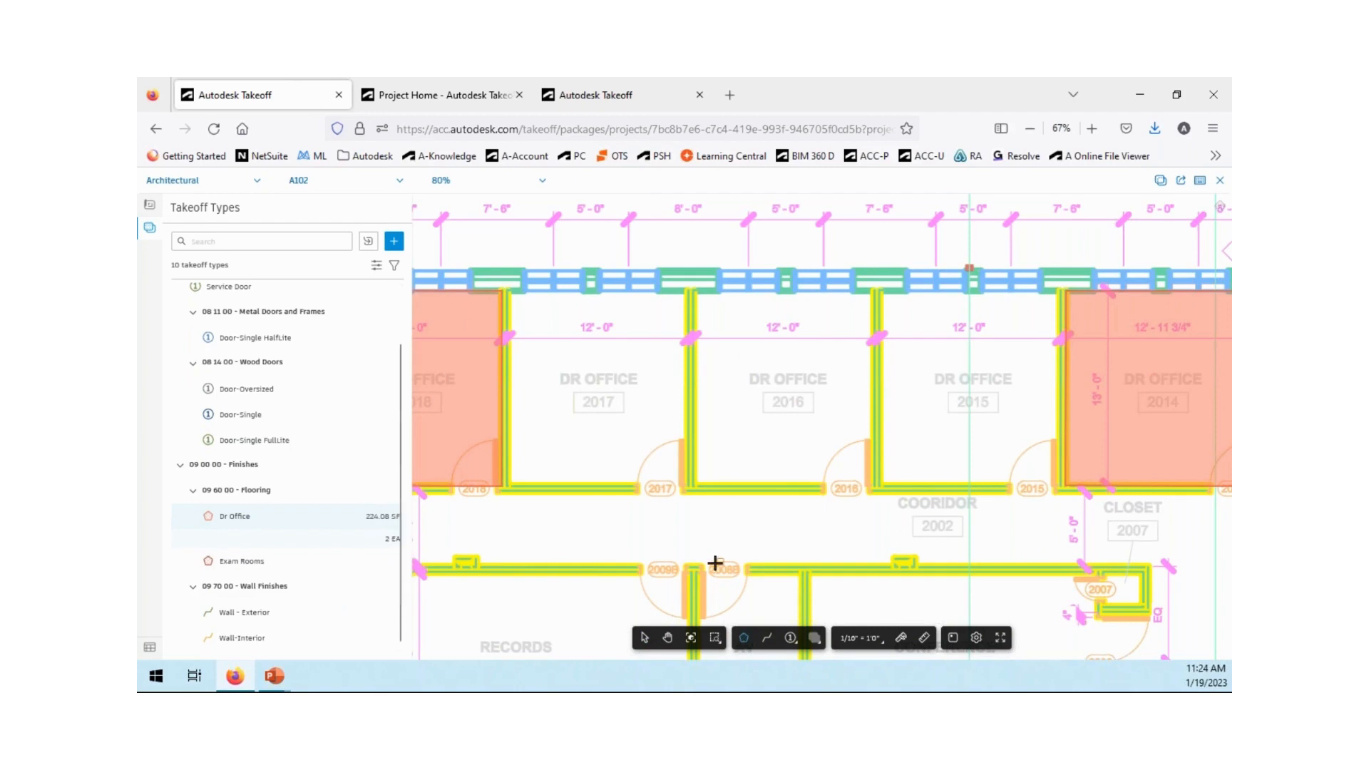
left_click(243, 561)
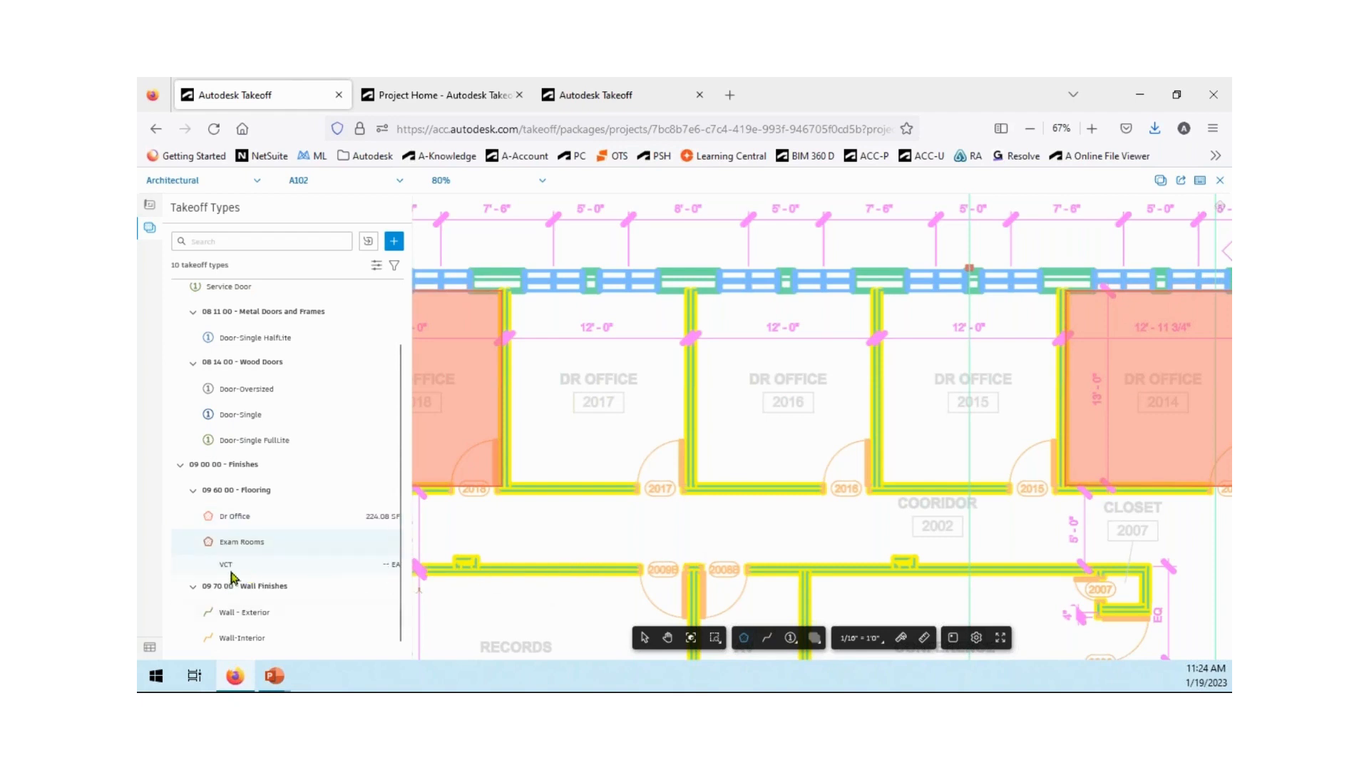
left_click(256, 520)
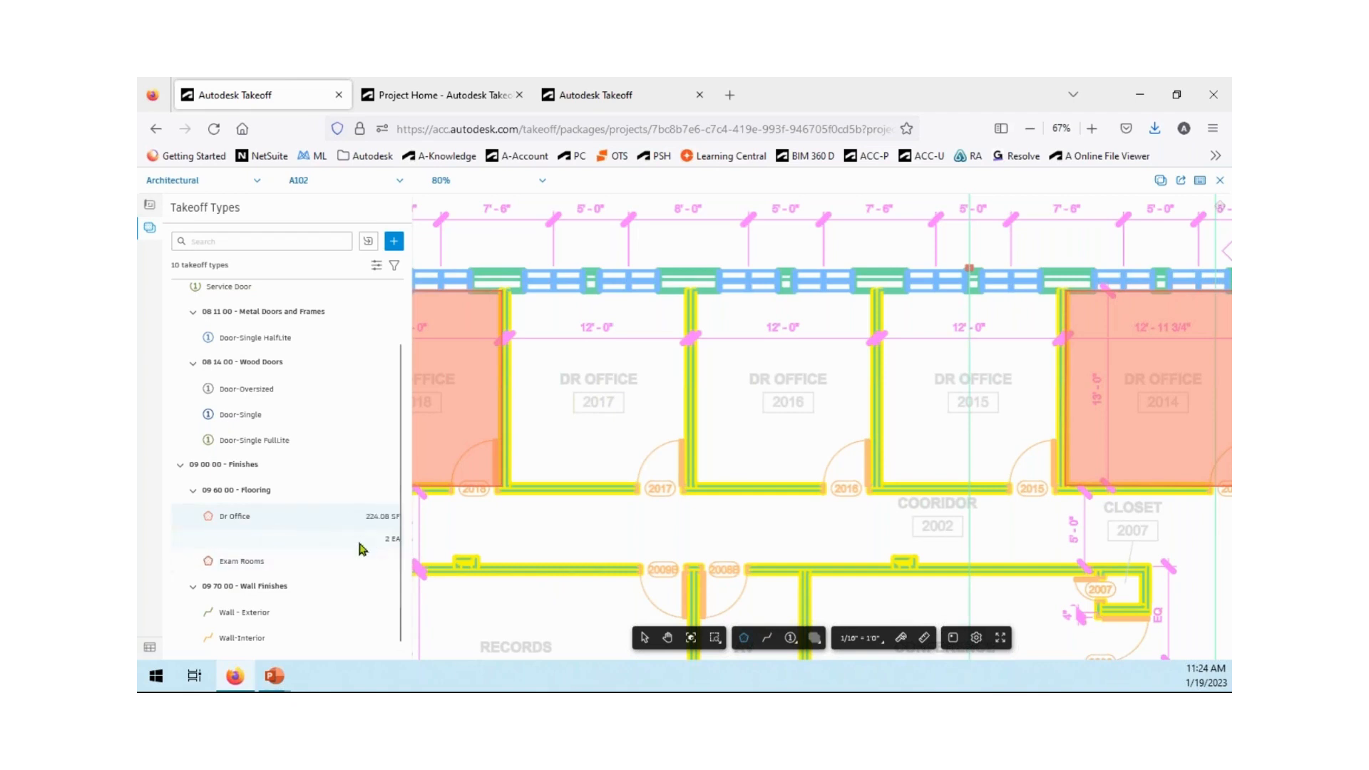
Name the Dr Office primary output VCT, save the takeoff type, and compare its outputs with those of Exam Rooms.
left_click(375, 519)
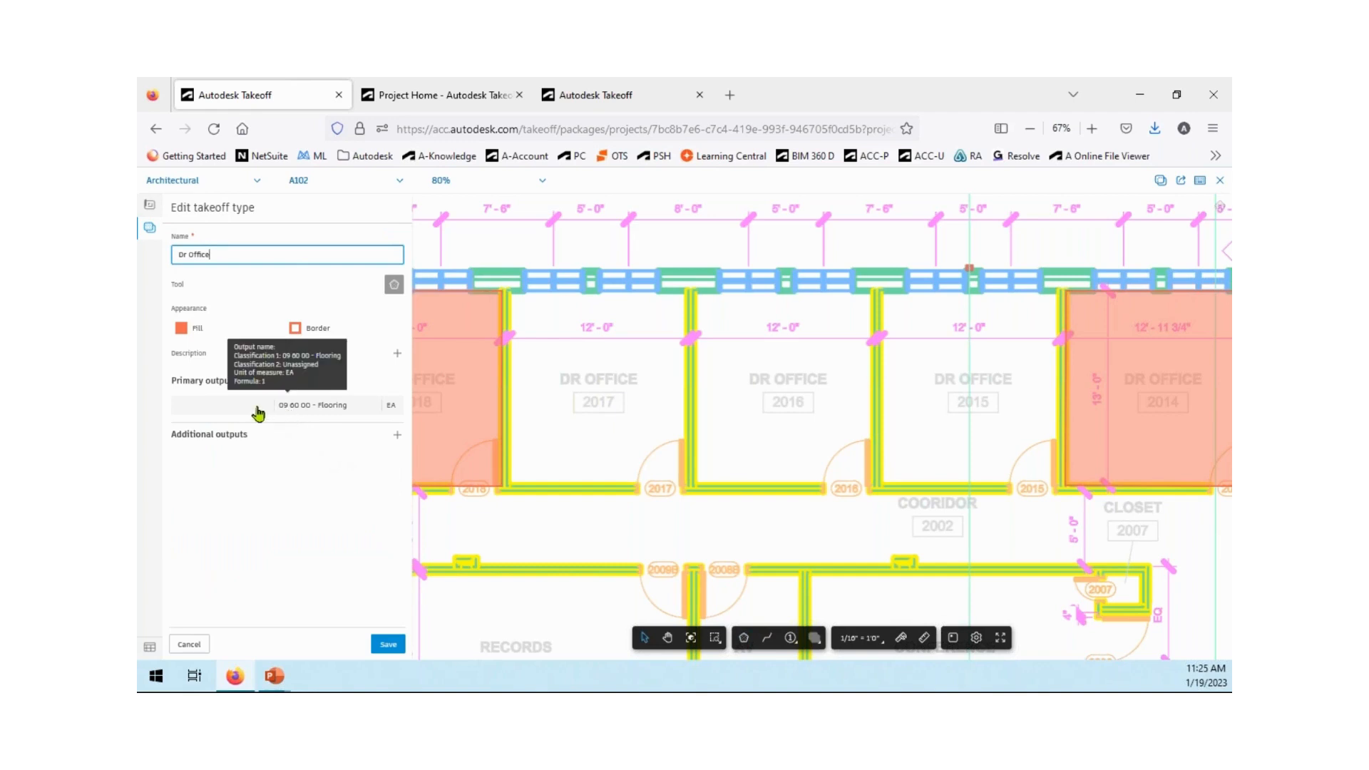
left_click(292, 411)
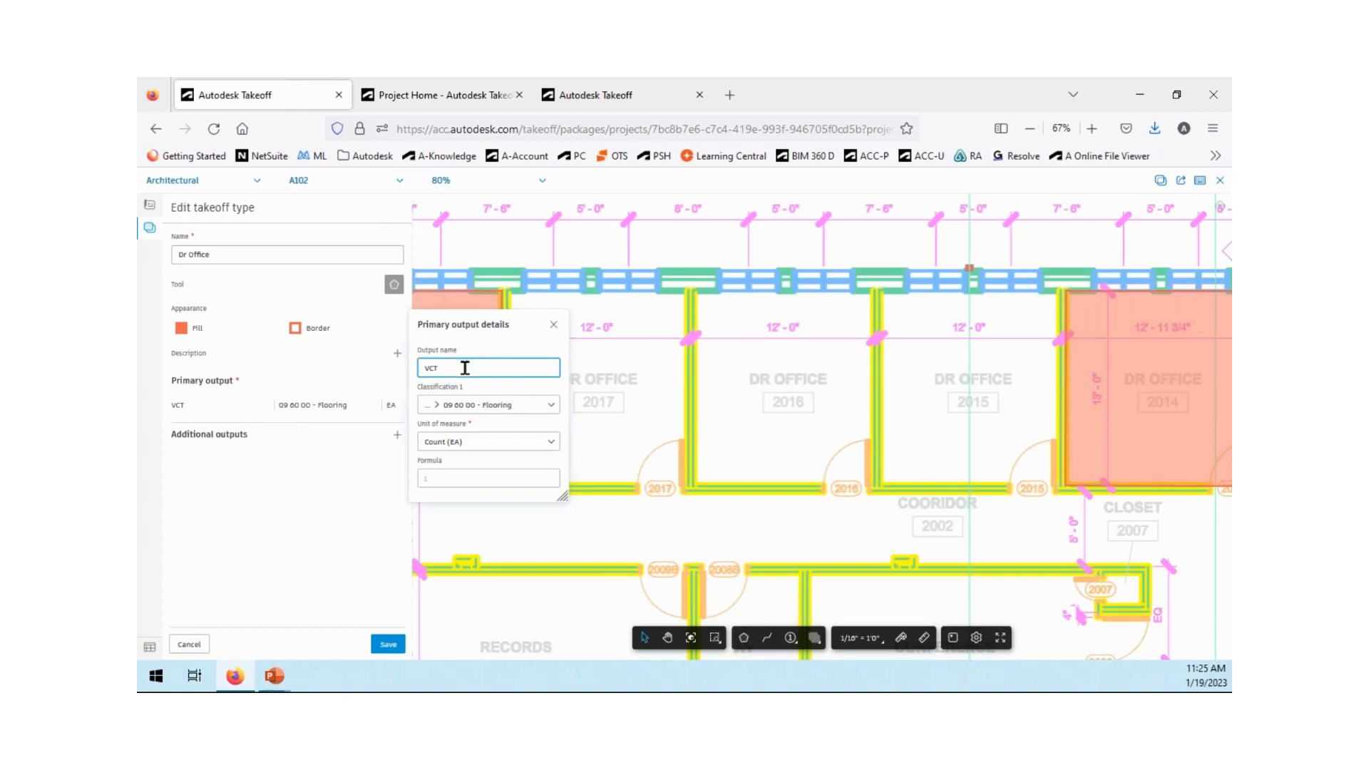
left_click(553, 324)
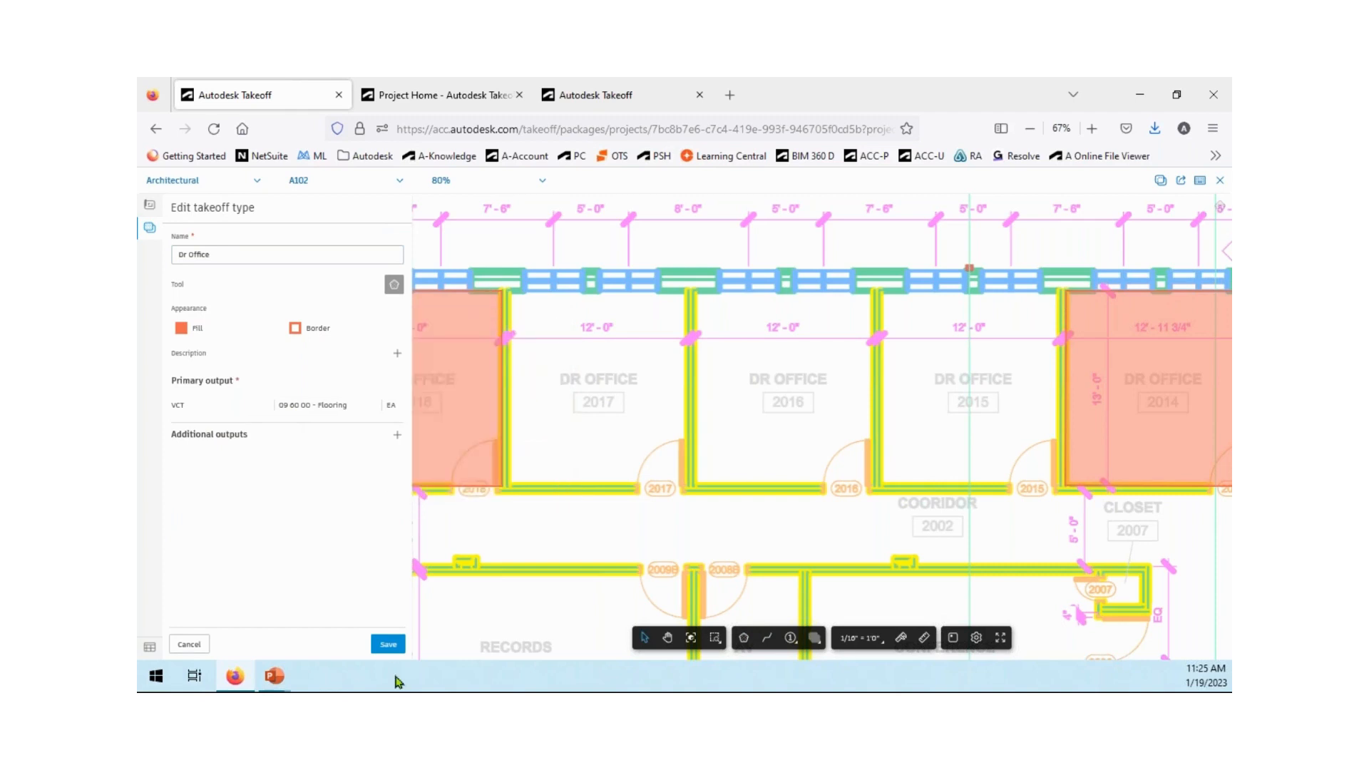
left_click(389, 645)
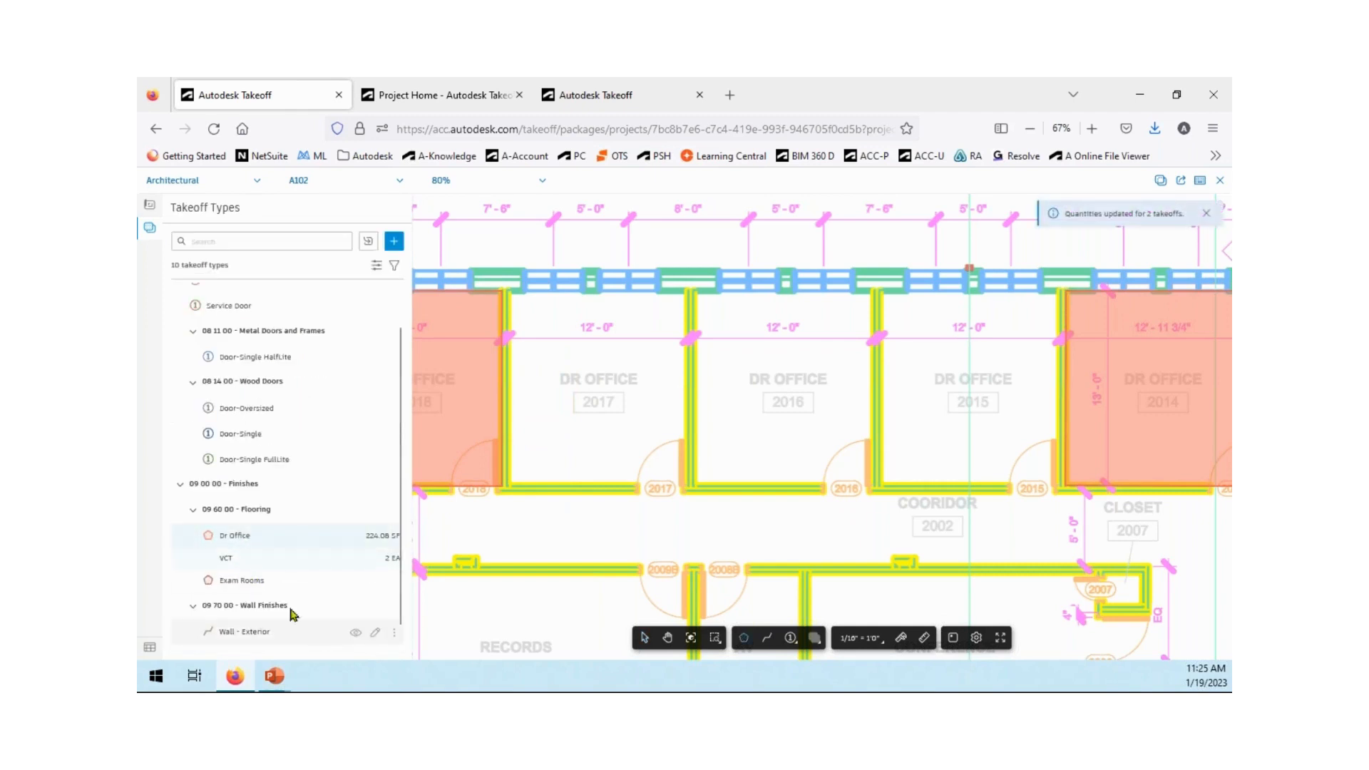
left_click(250, 583)
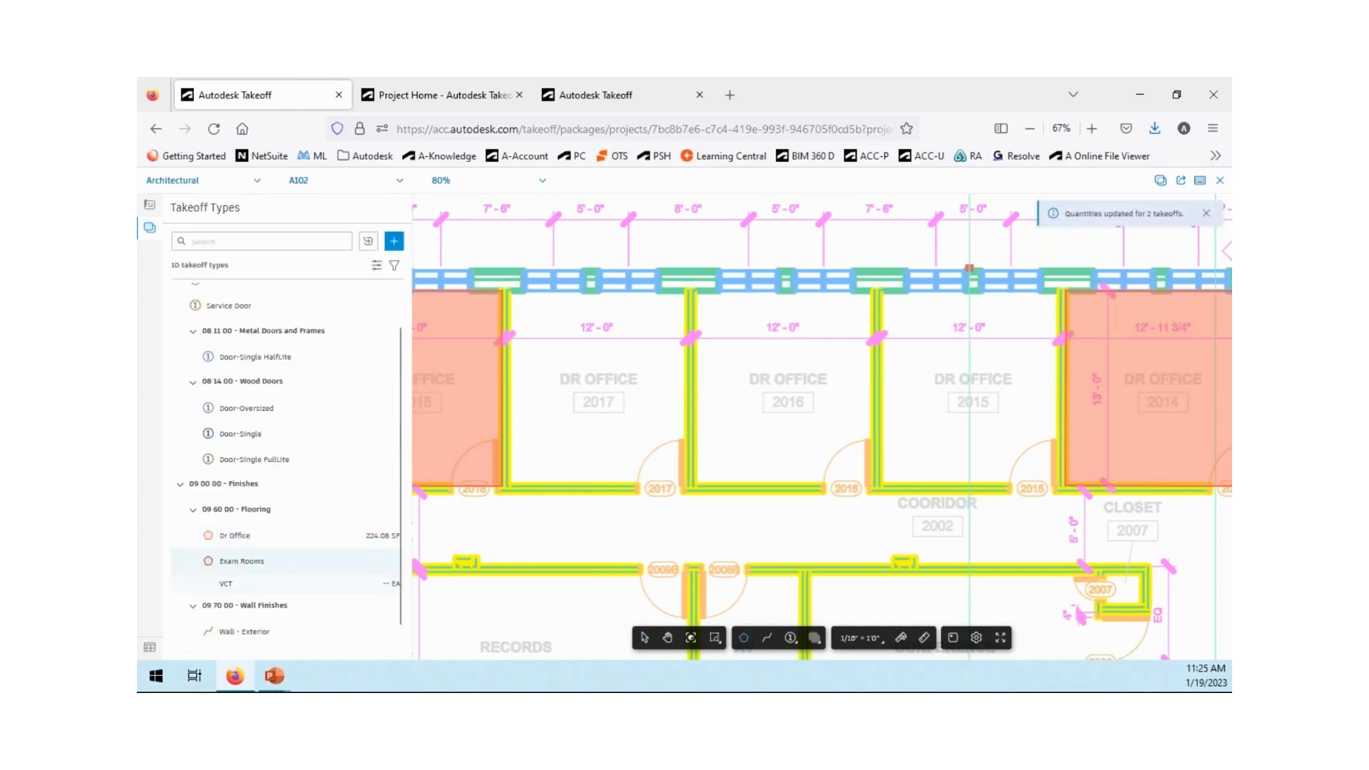
left_click(242, 536)
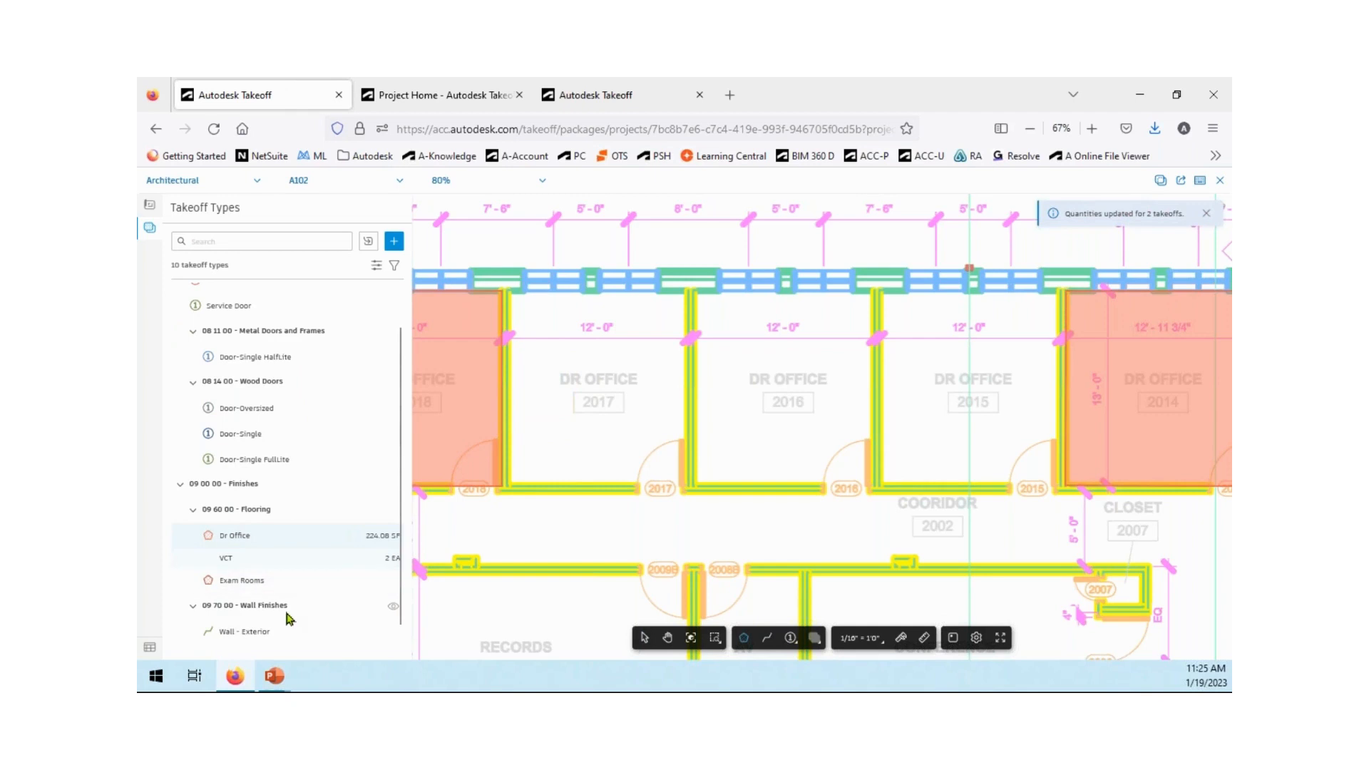
Look over the row of offices and examine the mirror options available for the Dr Office 2018 takeoff.
scroll(526, 539, "down", 2)
middle_click_drag(534, 540, 684, 486)
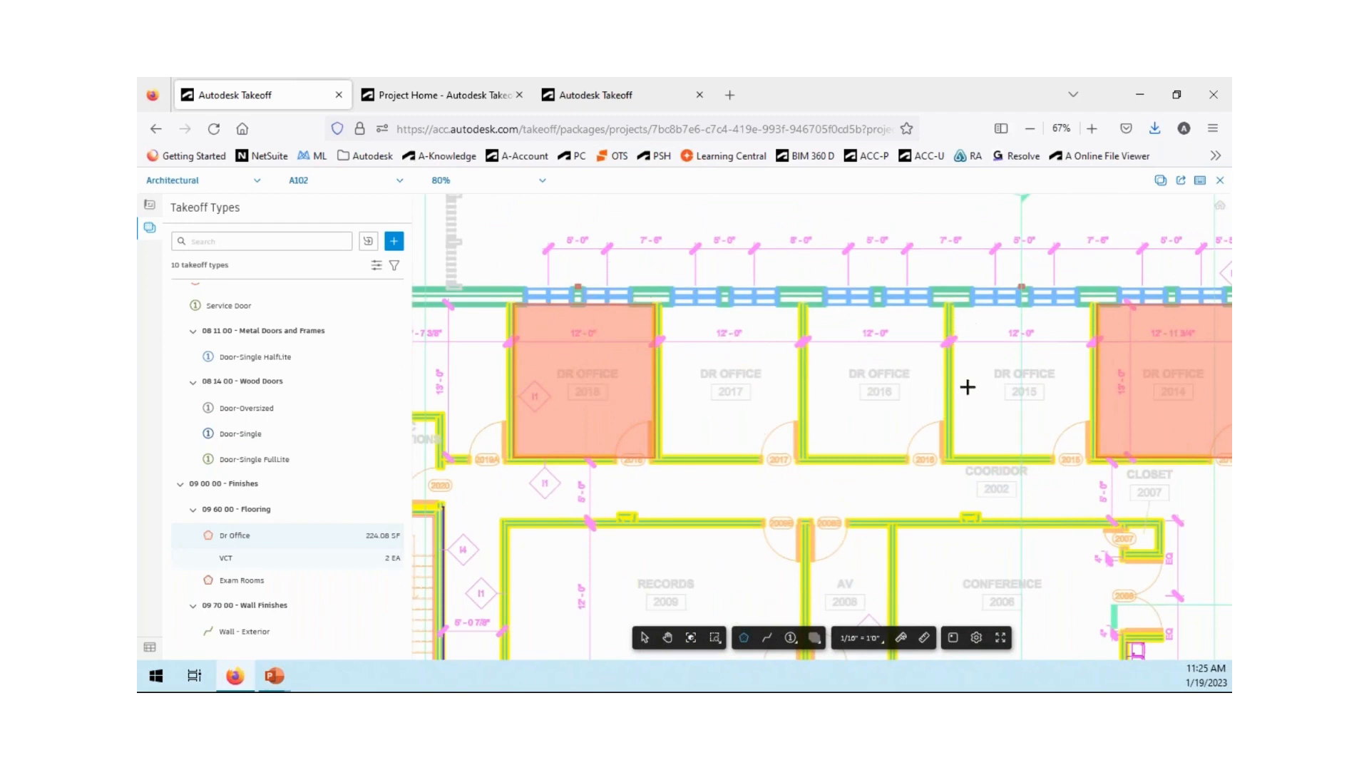
left_click(245, 536)
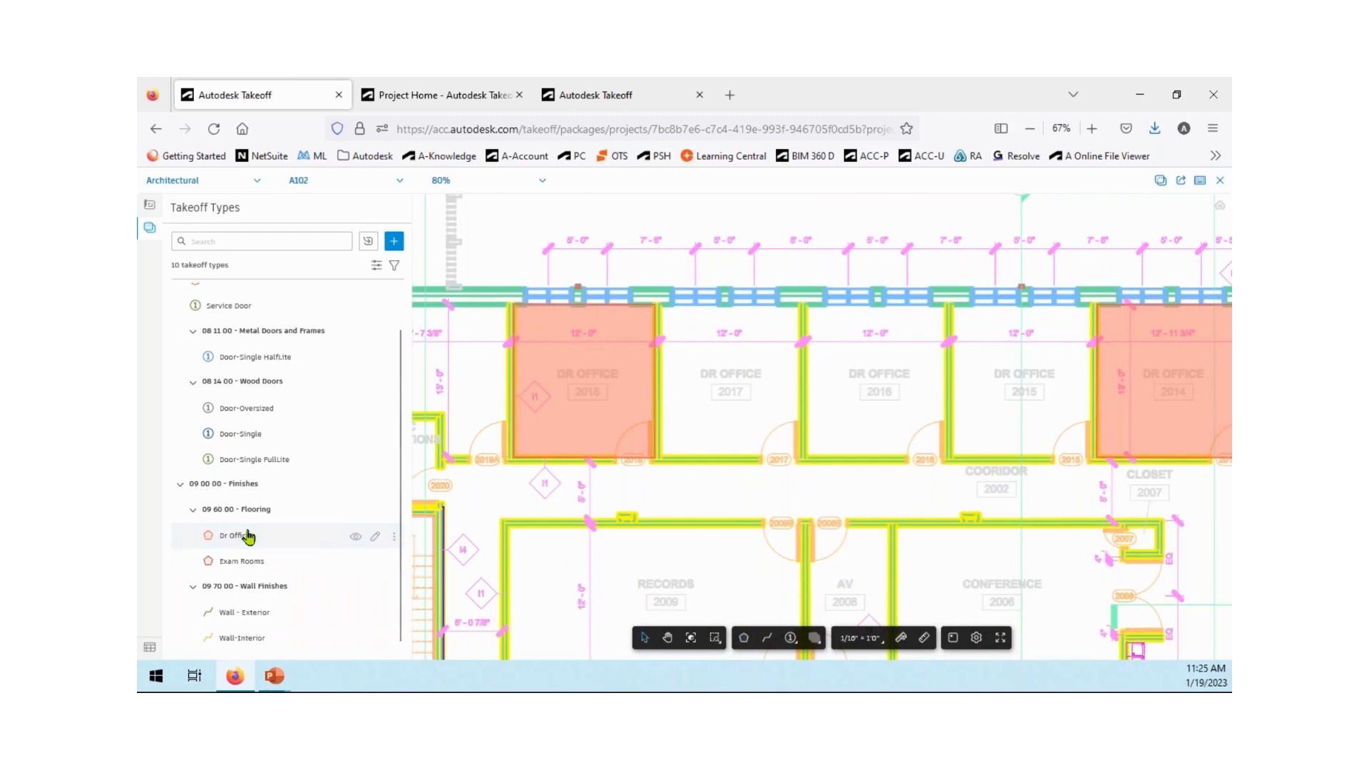
right_click(598, 428)
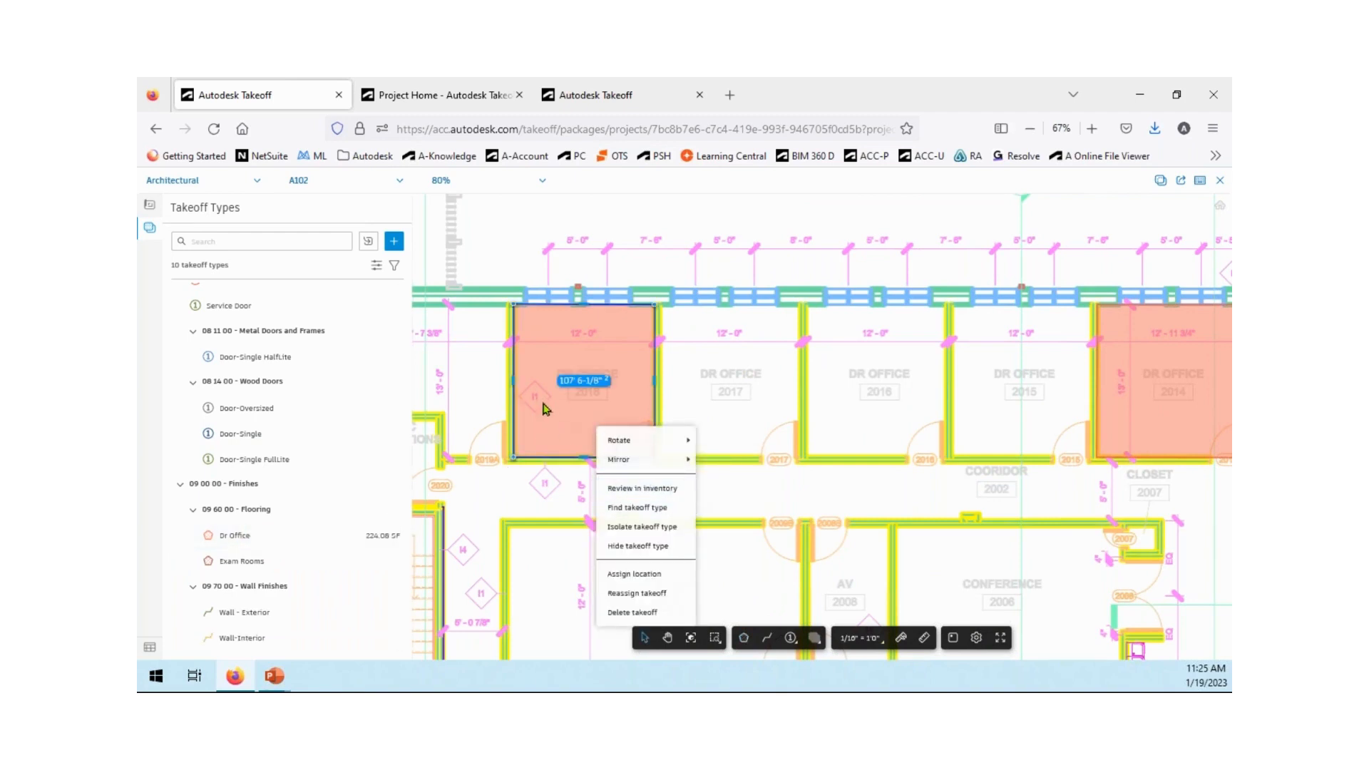
mouse_move(601, 445)
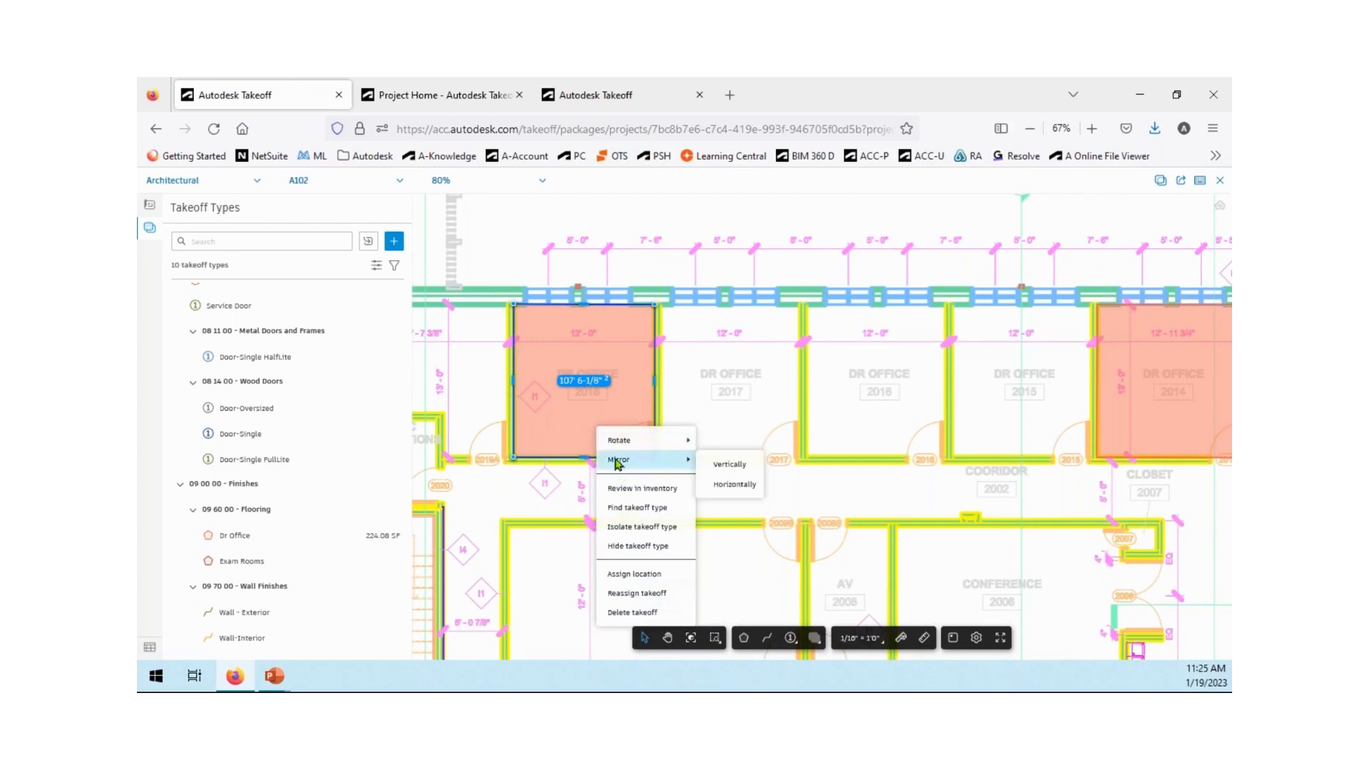
left_click(590, 407)
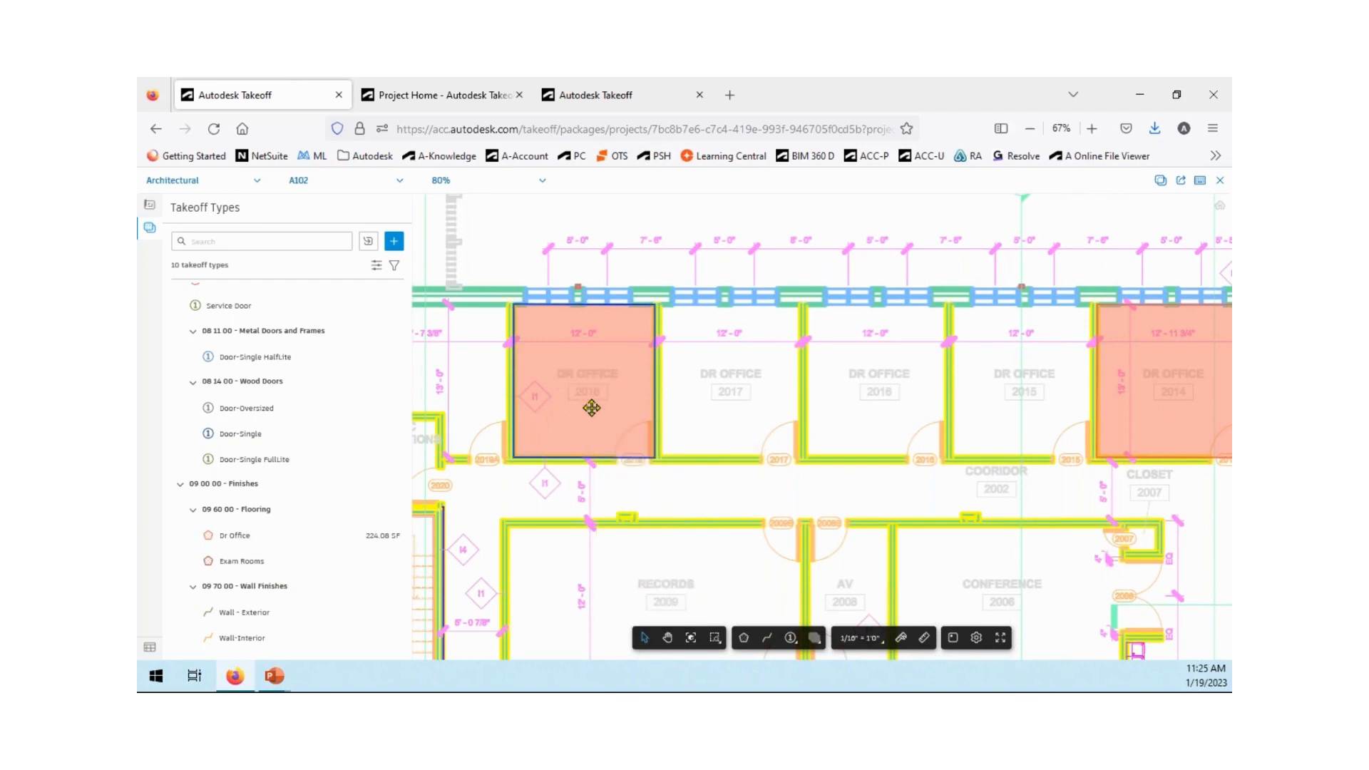
Paste three copies of the Dr Office 2018 takeoff, fit them over offices 2015, 2016 and 2017, and check the Dr Office quantities.
left_click(609, 408)
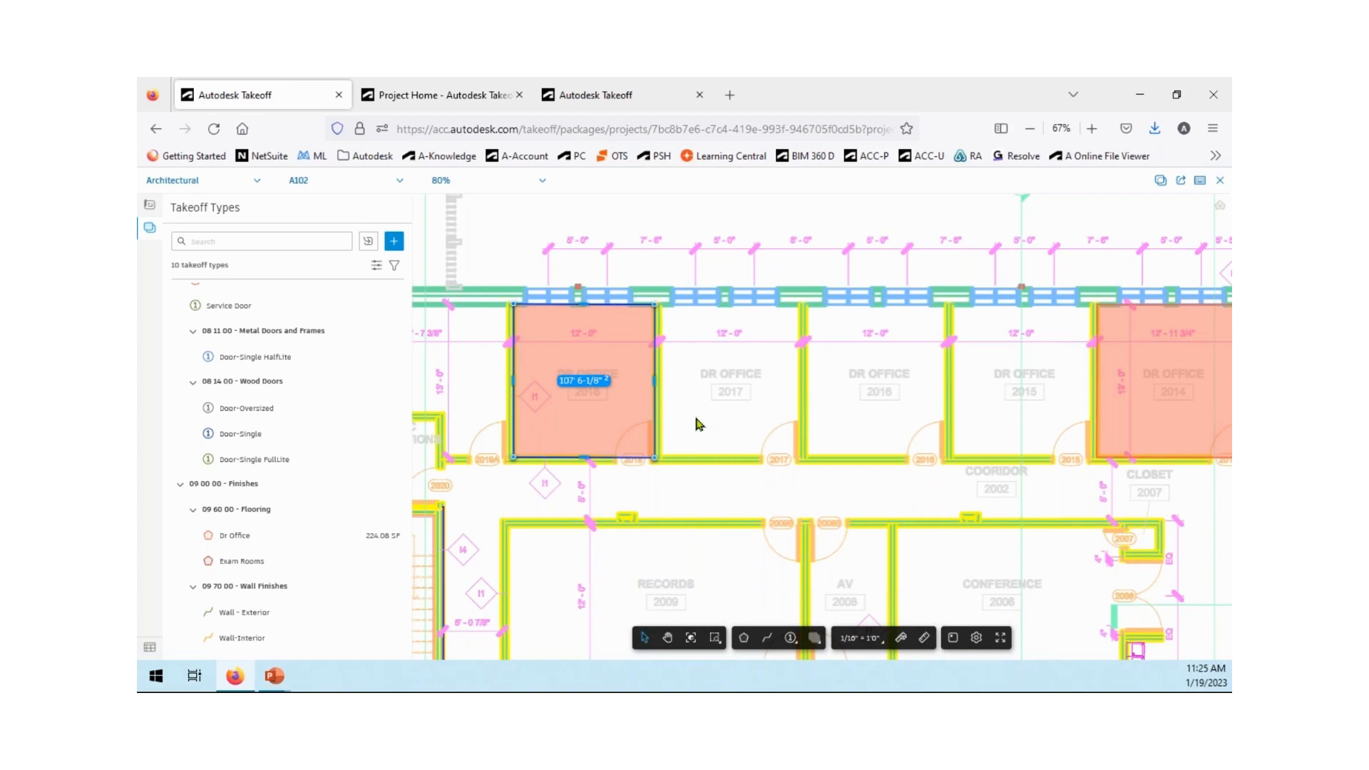
key("ctrl+v")
key("ctrl+v")
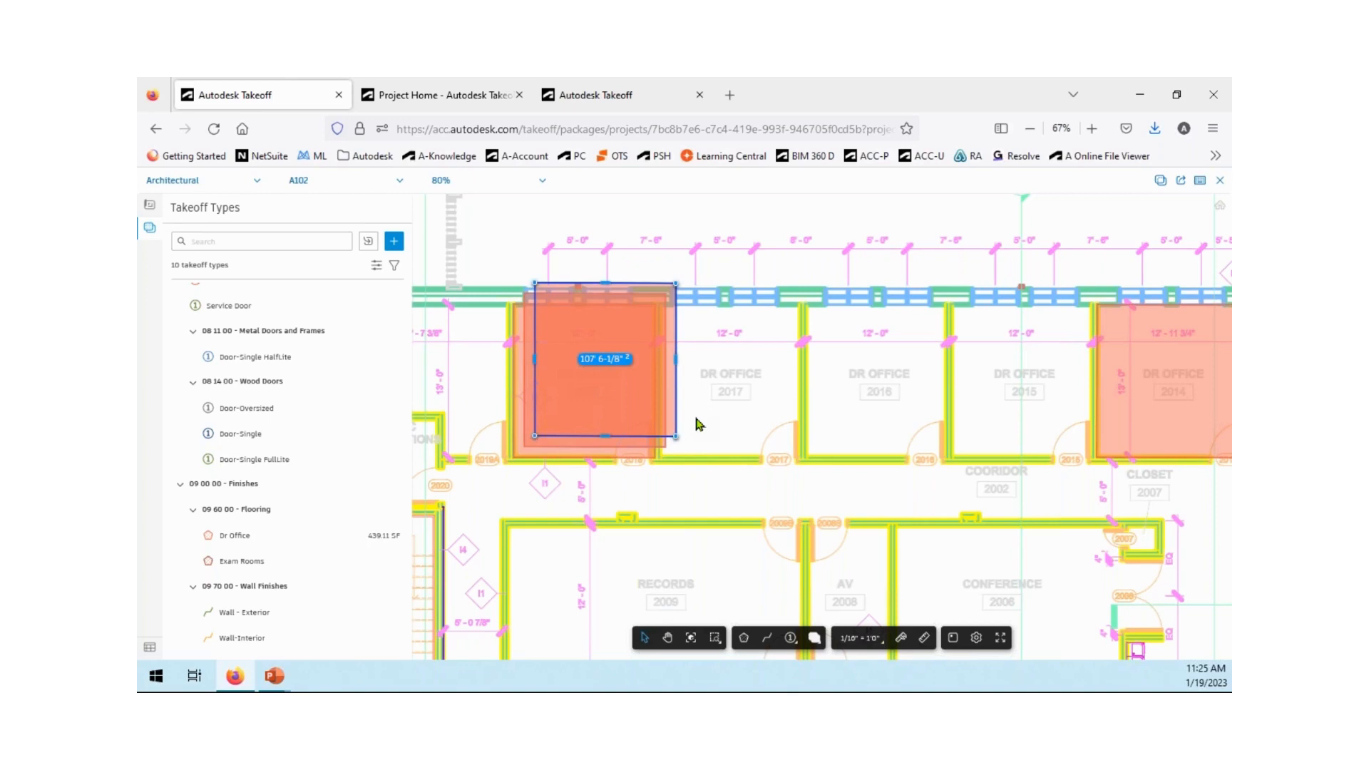
key("ctrl+v")
left_click_drag(599, 388, 1006, 422)
left_click(569, 415)
left_click_drag(594, 407, 865, 426)
left_click_drag(562, 385, 697, 396)
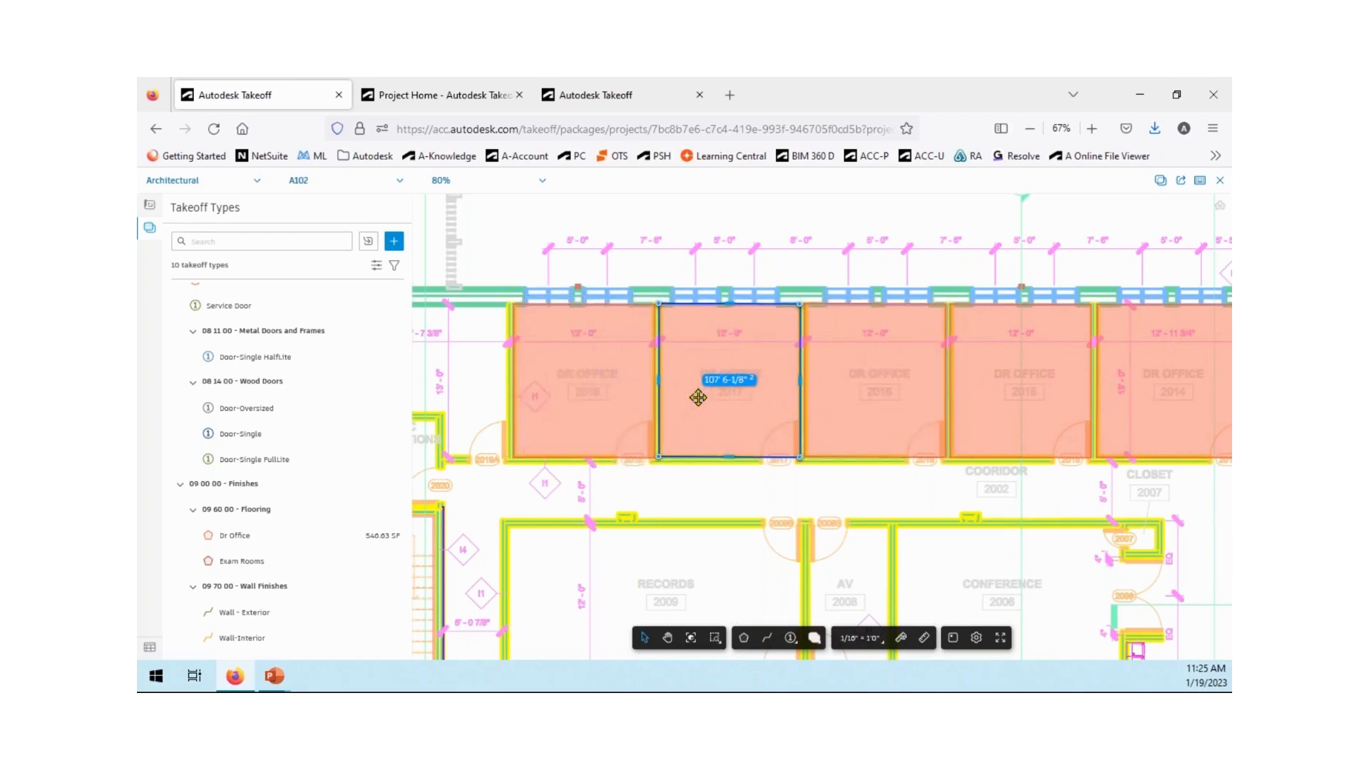
left_click(235, 536)
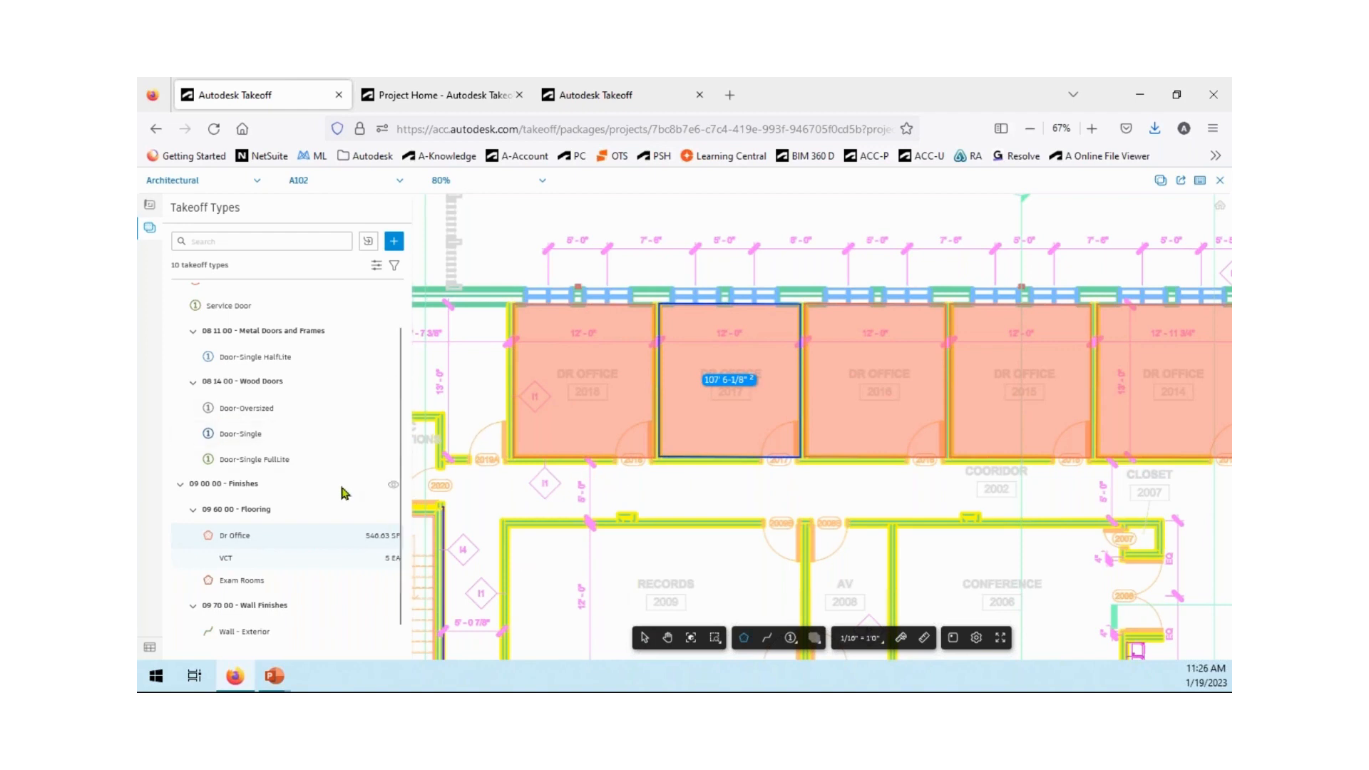
left_click(281, 539)
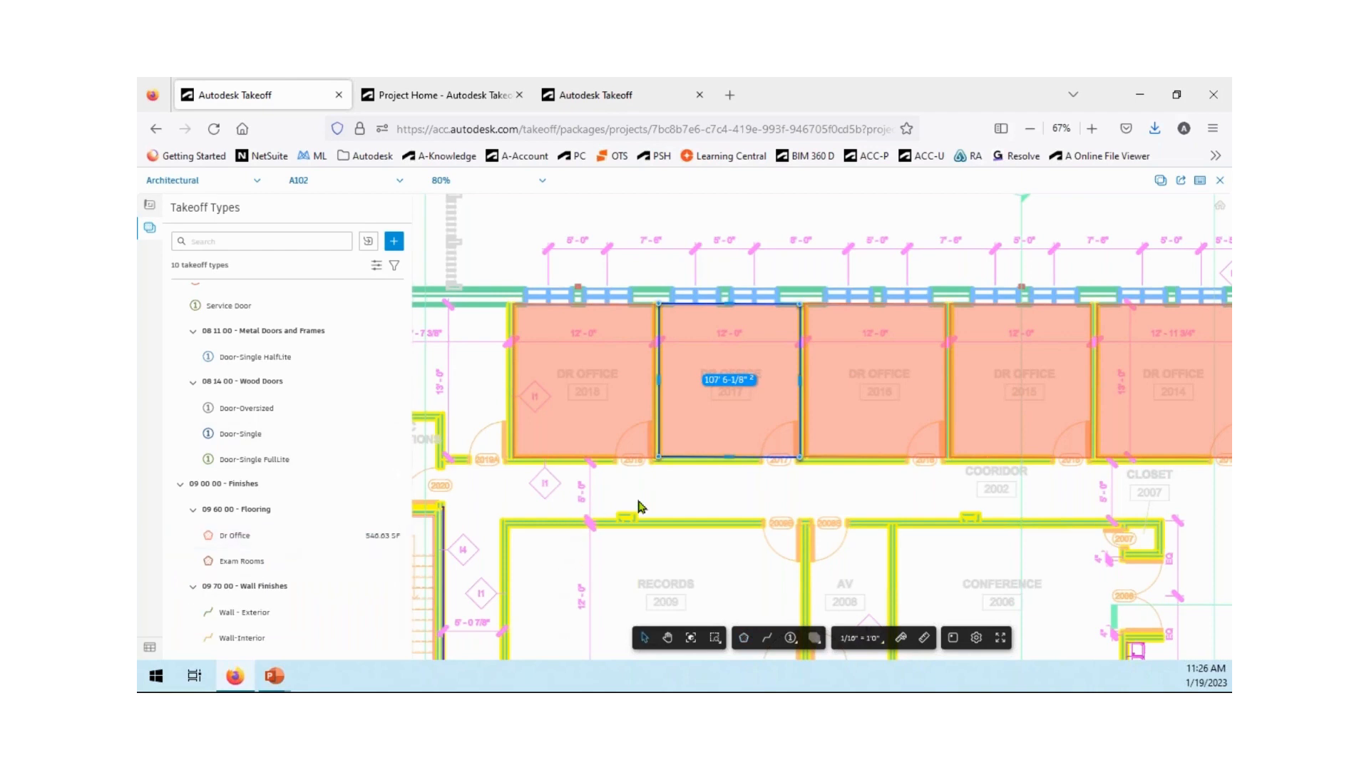
View the takeoff list's display settings, try filtering the list by the 09 00 00 - Finishes classification, and clear that filter.
left_click(377, 266)
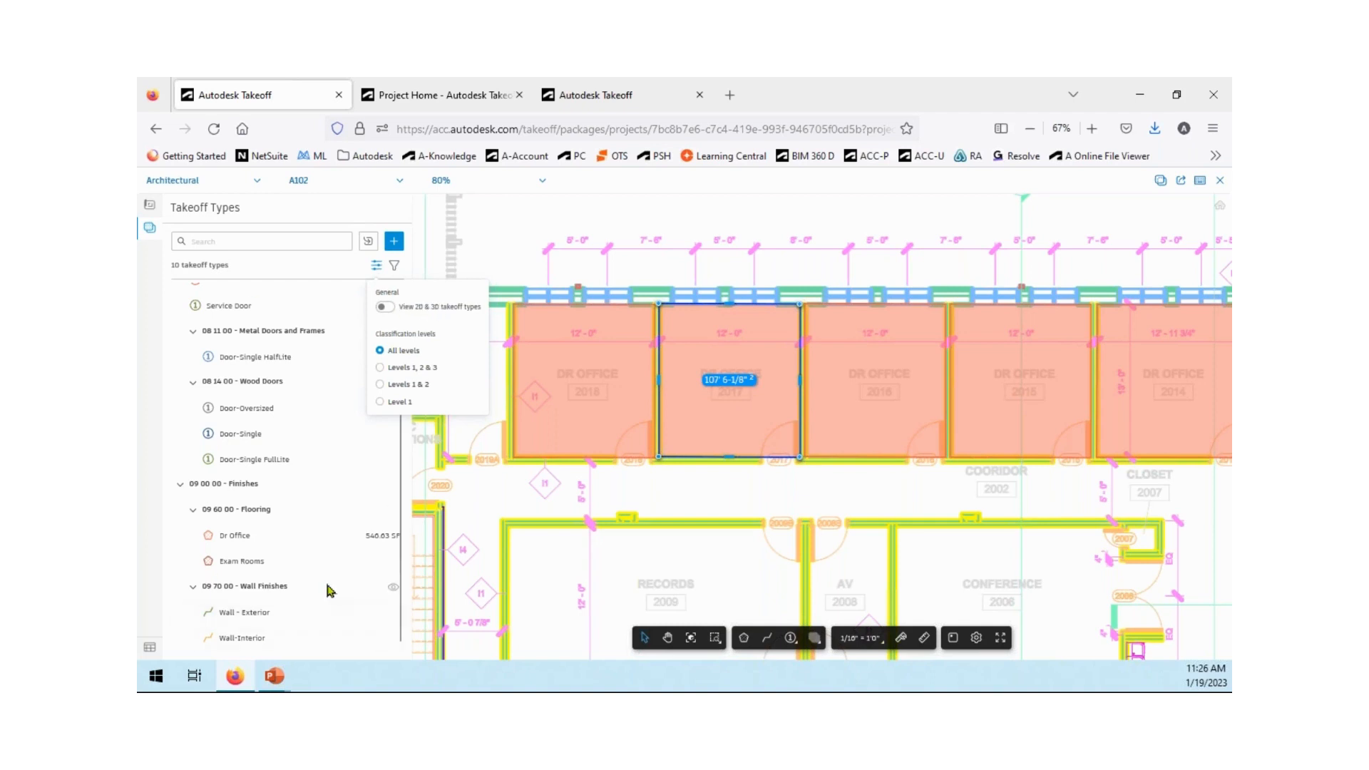
left_click(395, 266)
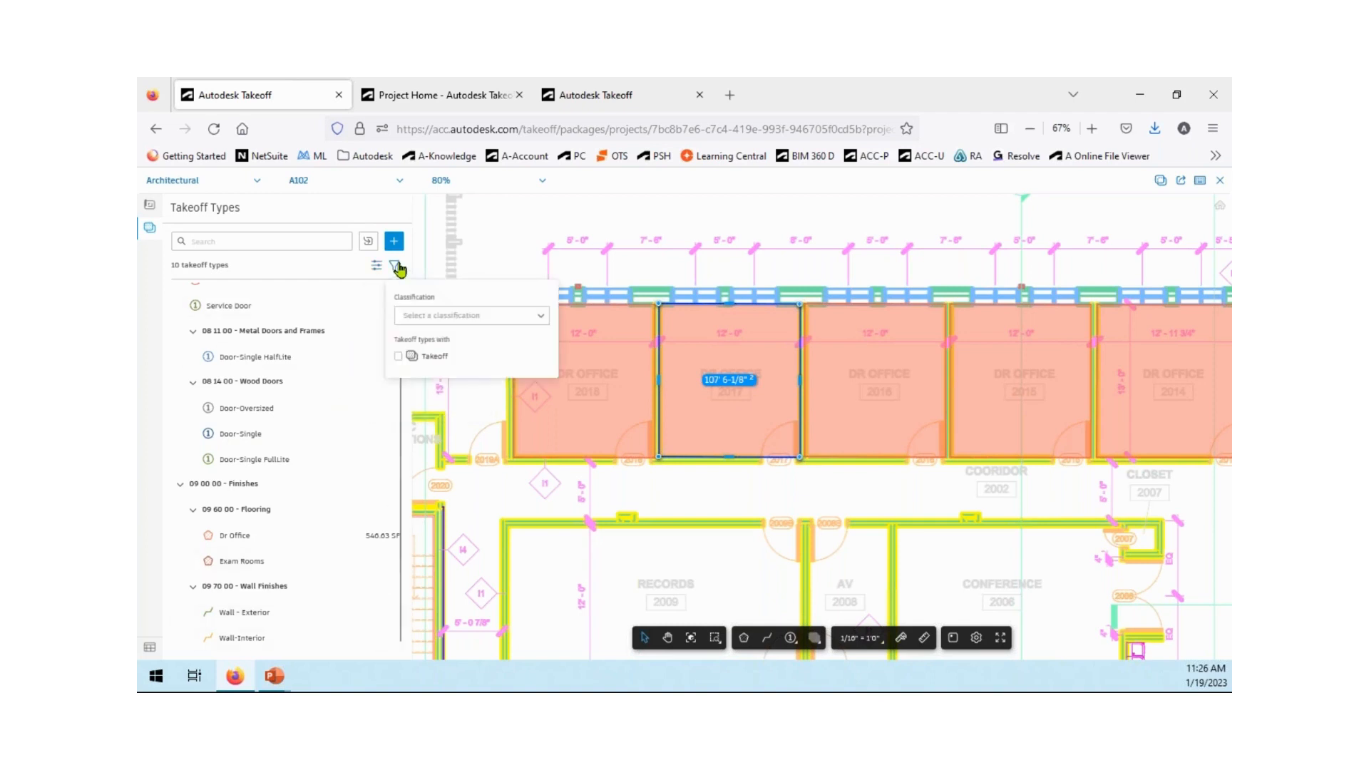
left_click(540, 318)
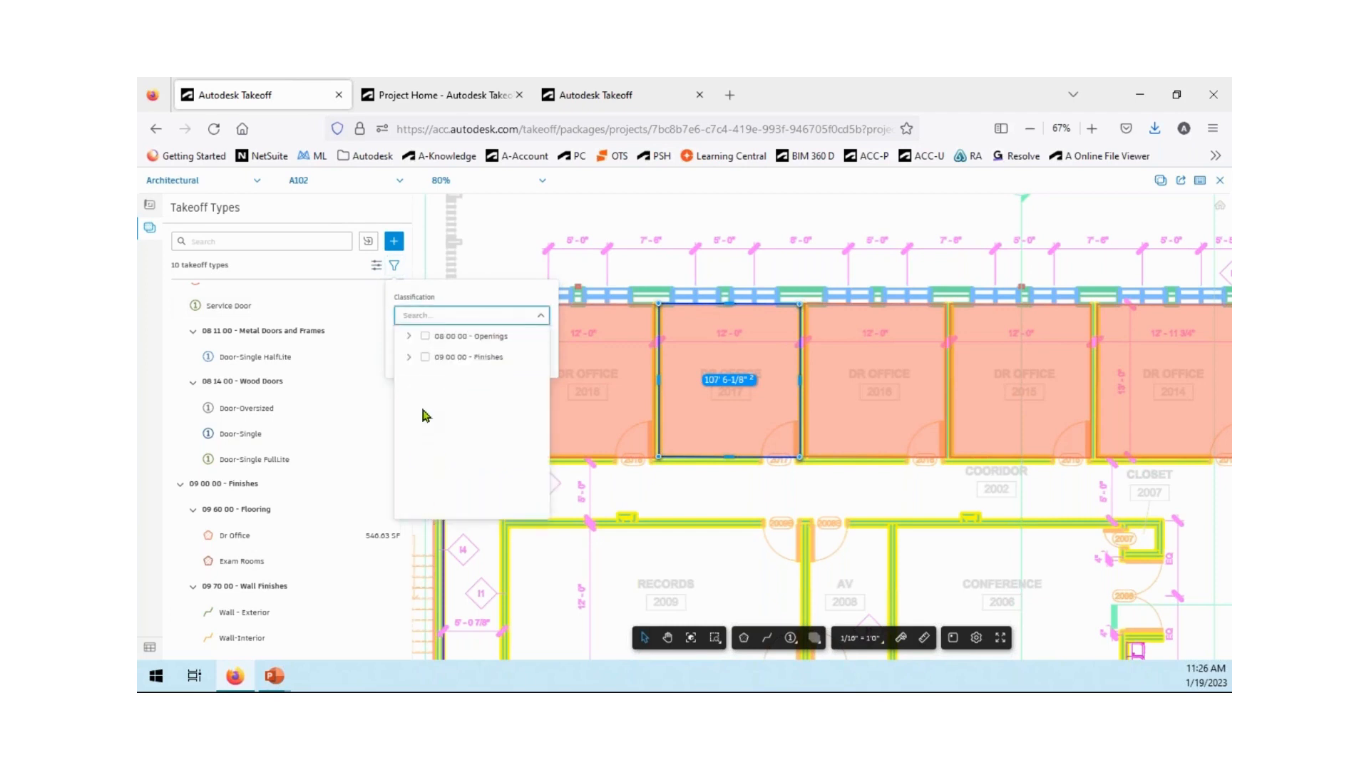
left_click(425, 358)
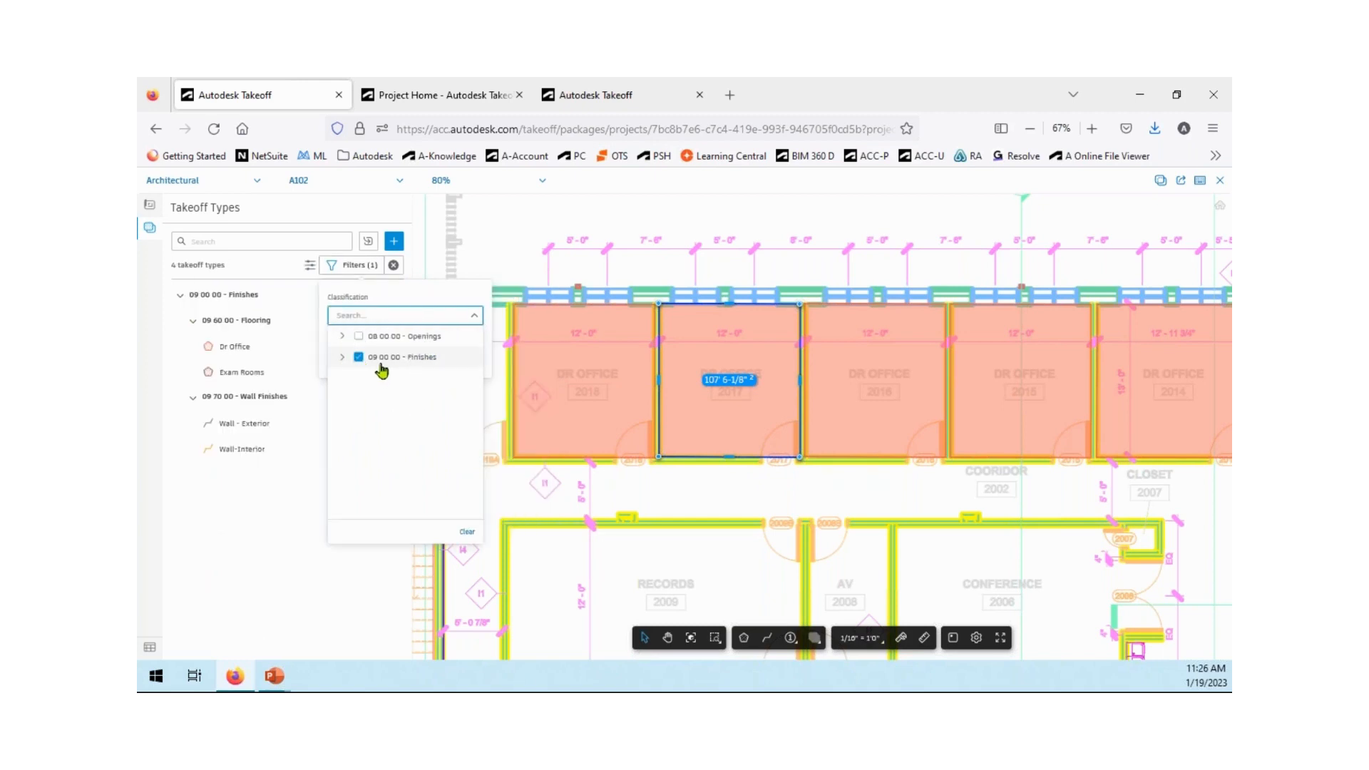
left_click(358, 357)
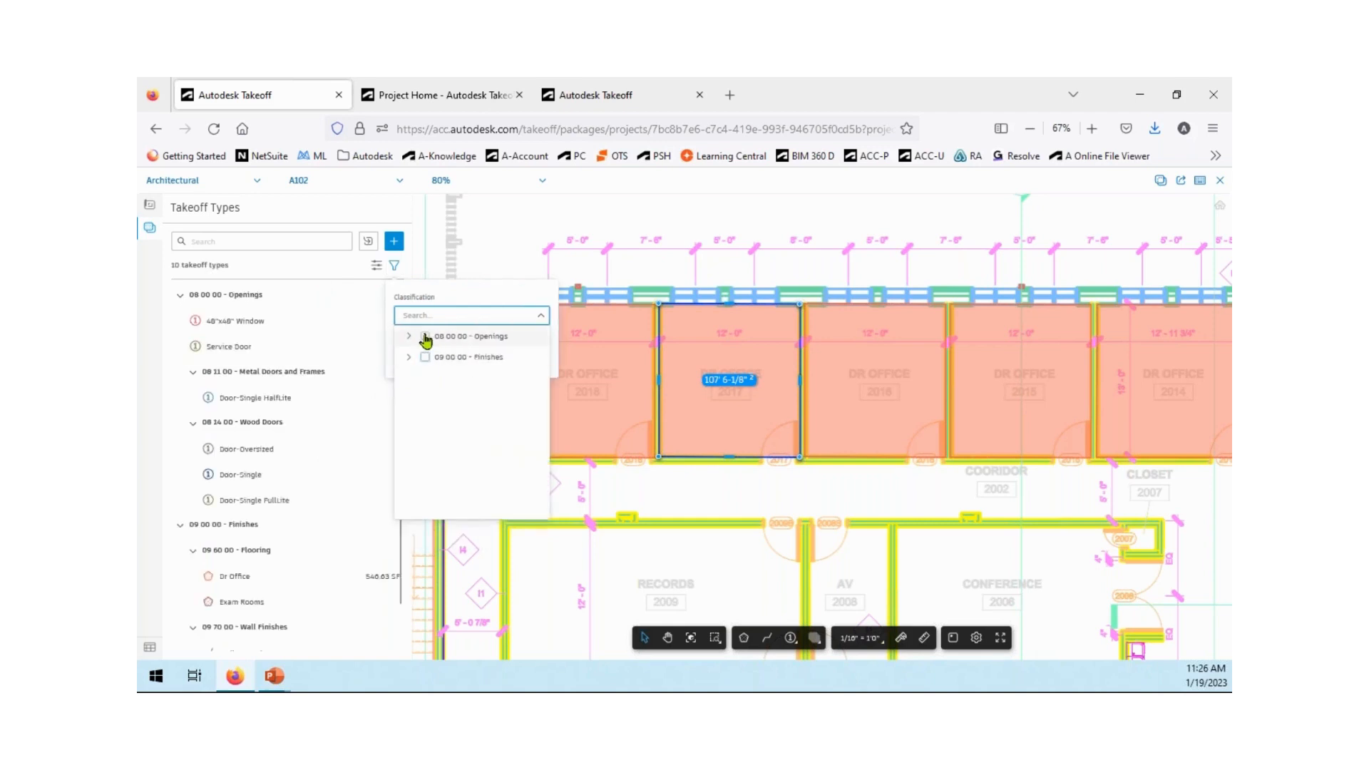
Try filtering the takeoff types by the 08 00 00 - Openings classification, and clear that filter.
left_click(423, 336)
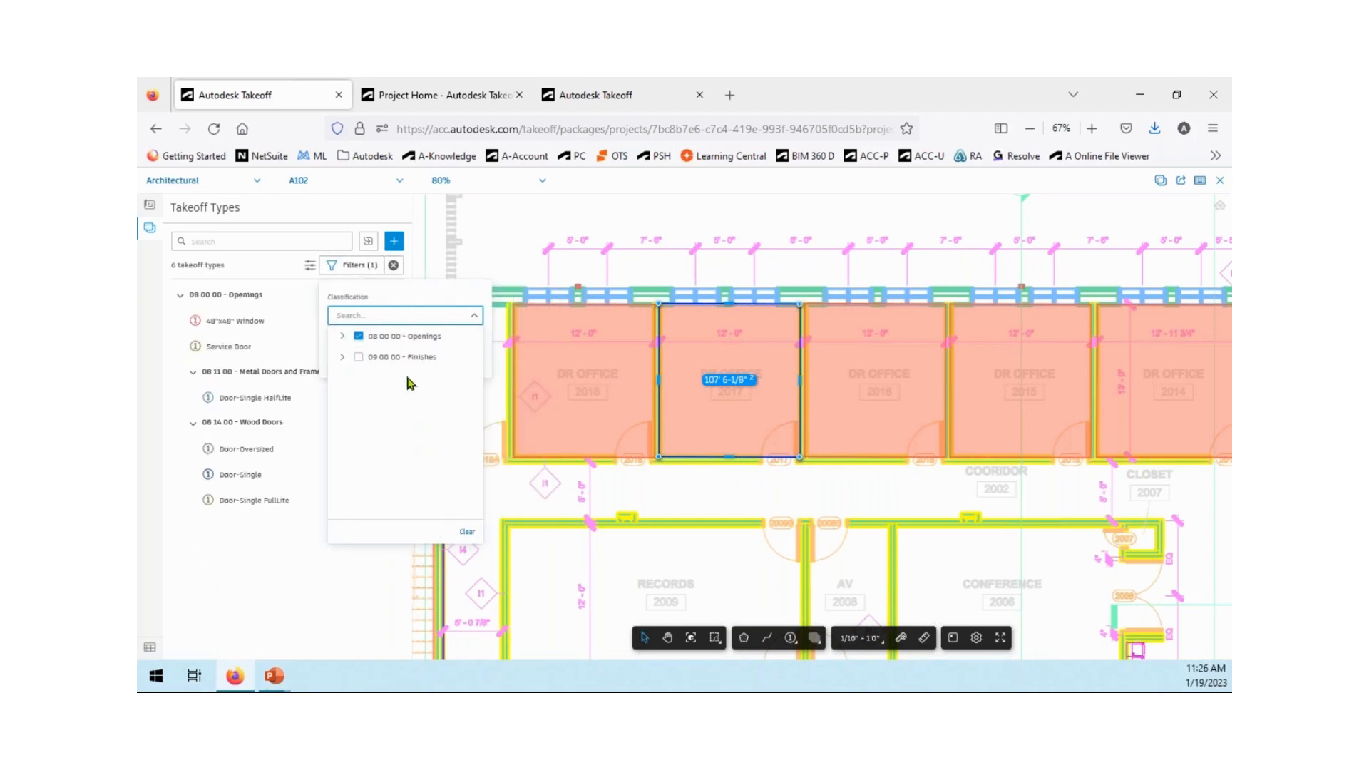
left_click(358, 336)
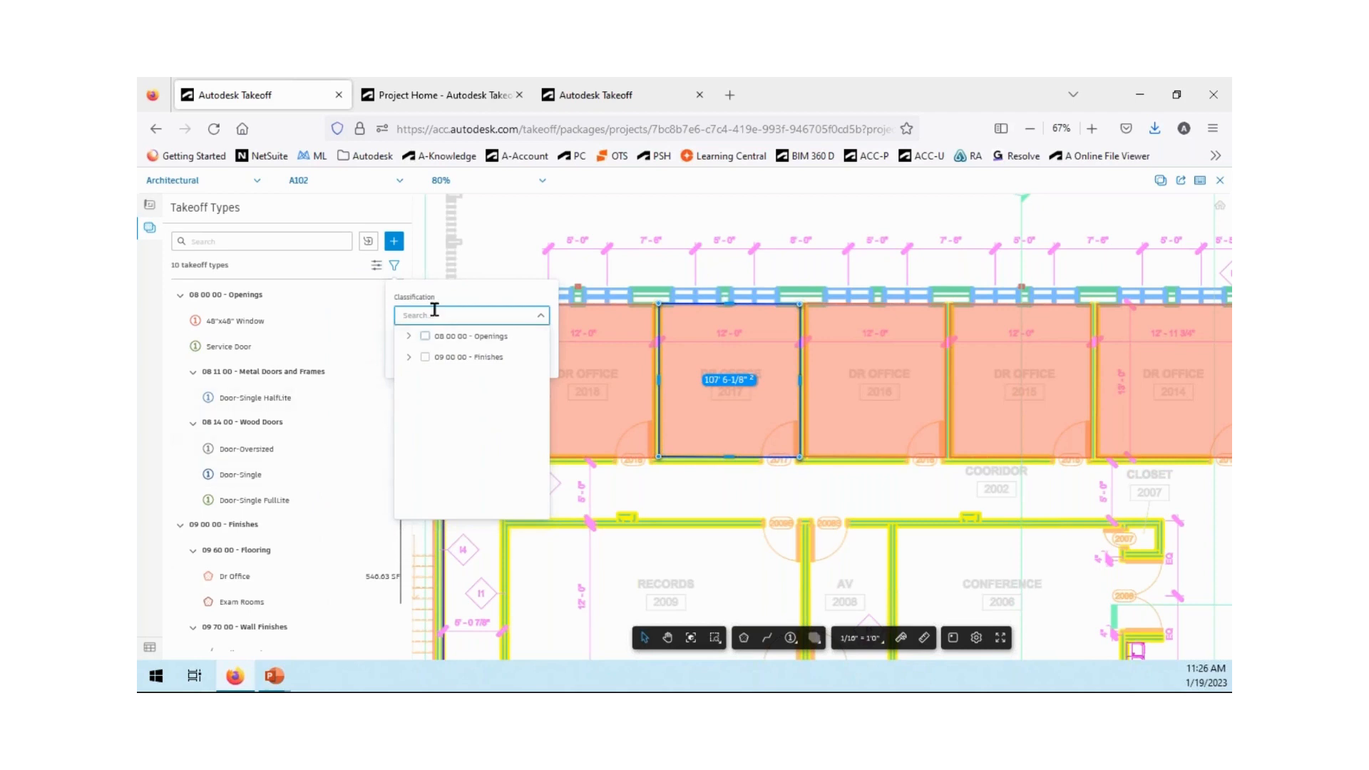
left_click(324, 294)
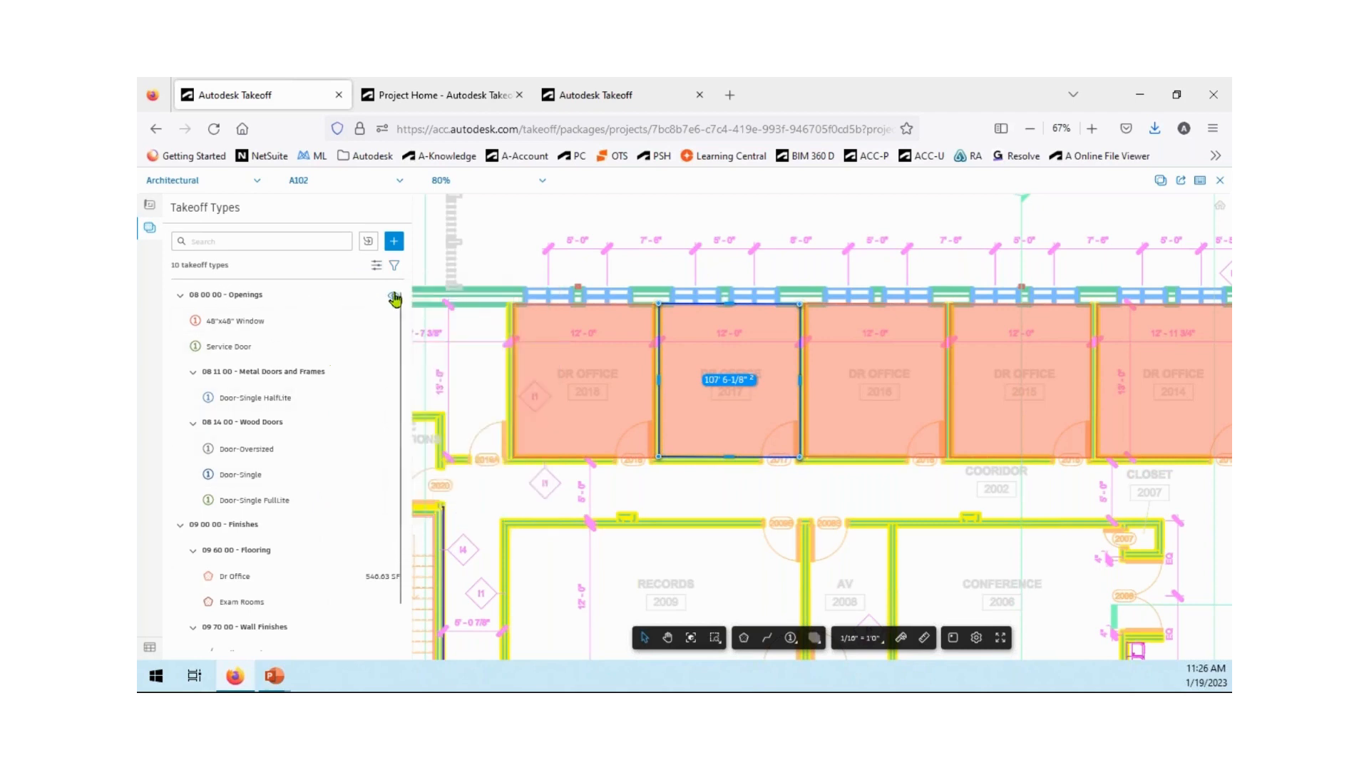
Hide all 08 00 00 - Openings takeoffs on sheet A102 and collapse that classification group.
left_click(394, 296)
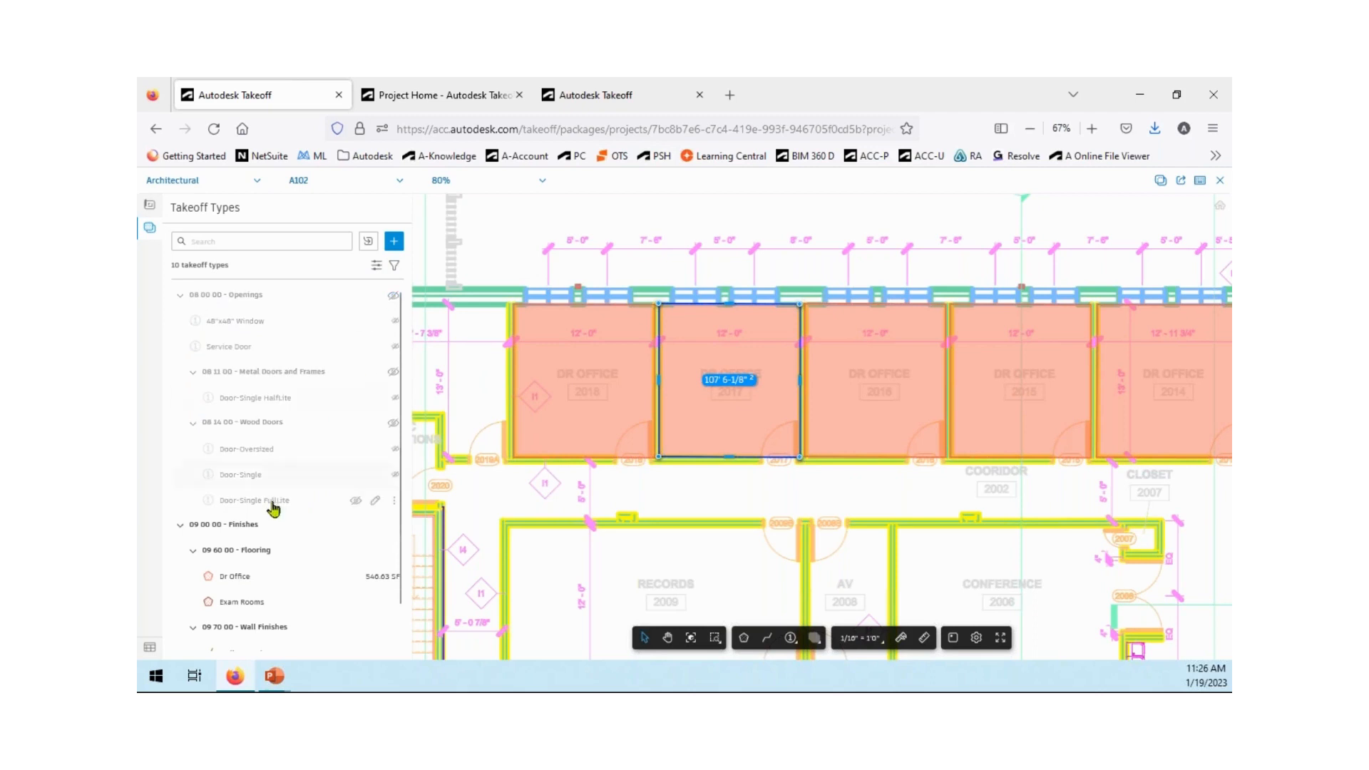
left_click(181, 297)
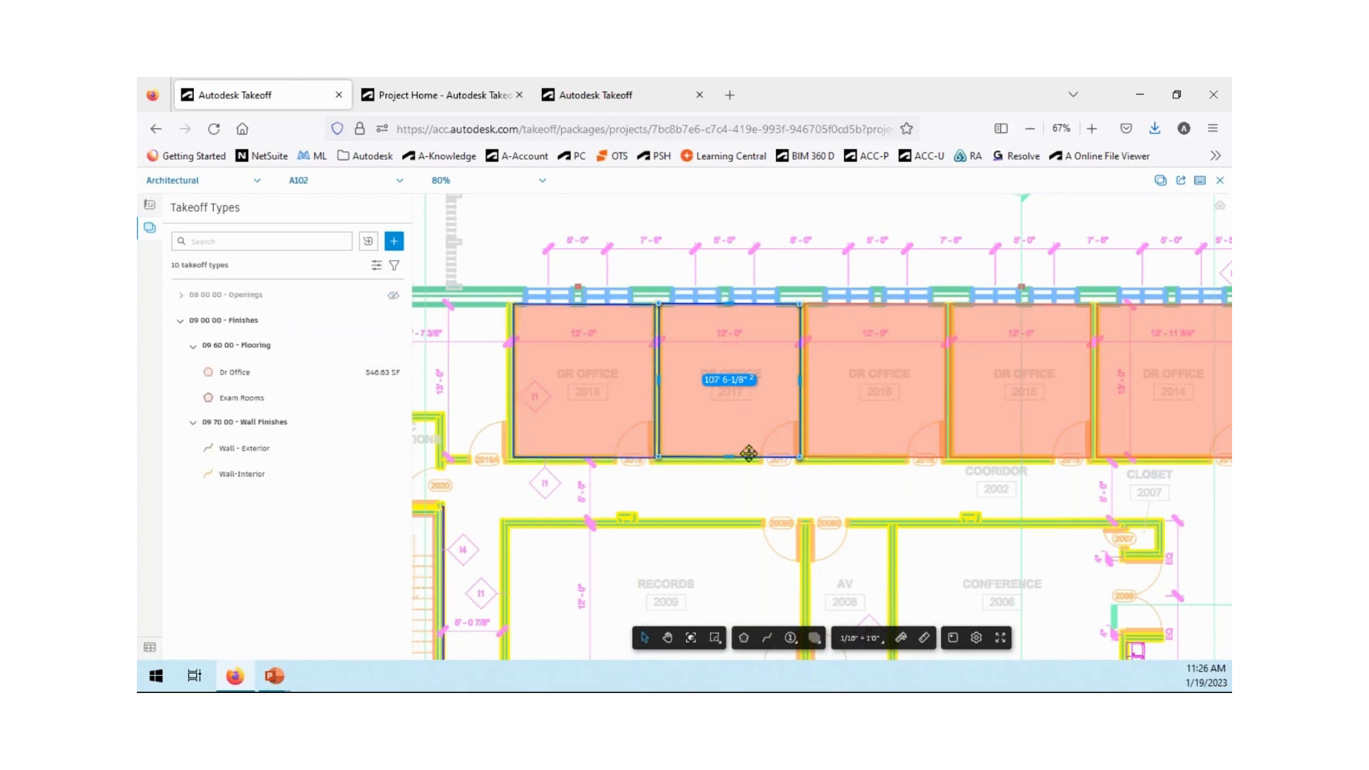
scroll(760, 503, "down", 2)
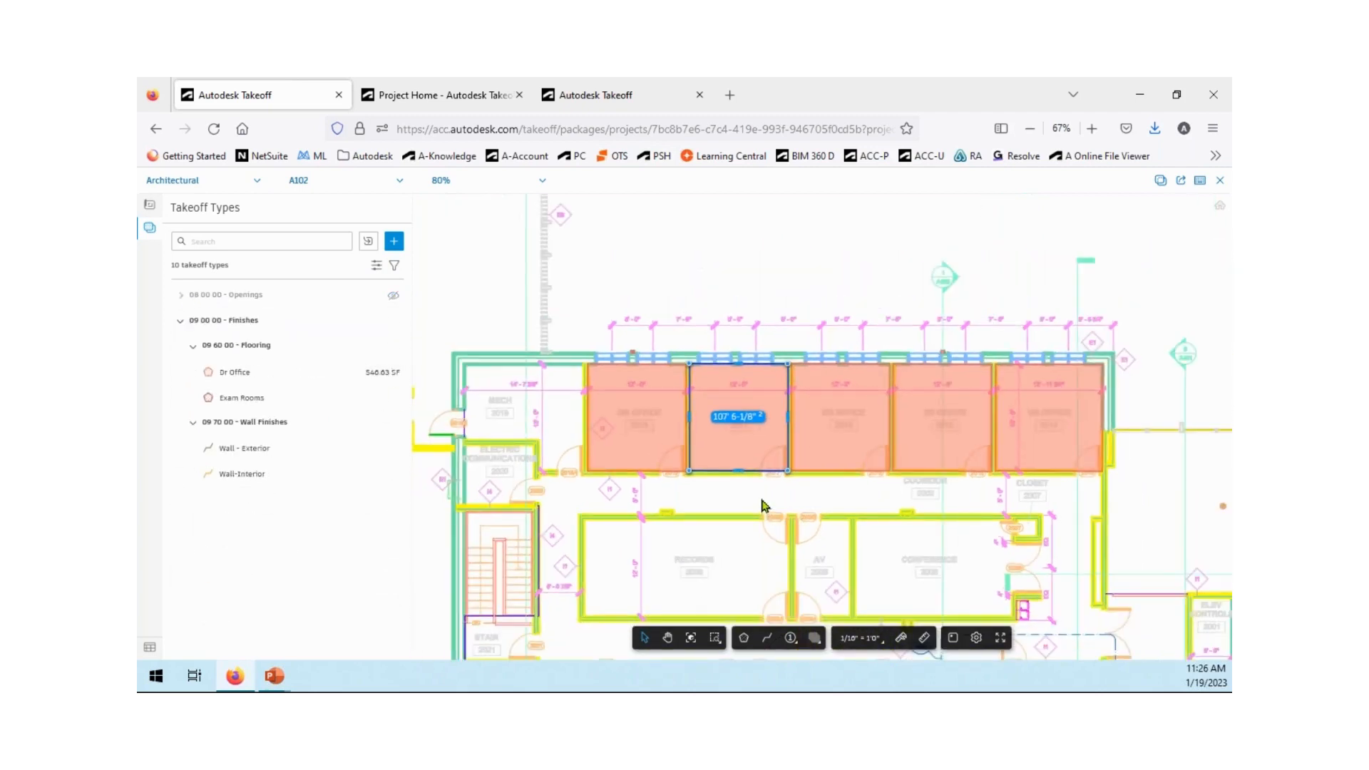
scroll(762, 506, "up", 2)
Open sheet A101 Ground Floor and hide its 08 00 00 - Openings takeoffs.
left_click(396, 182)
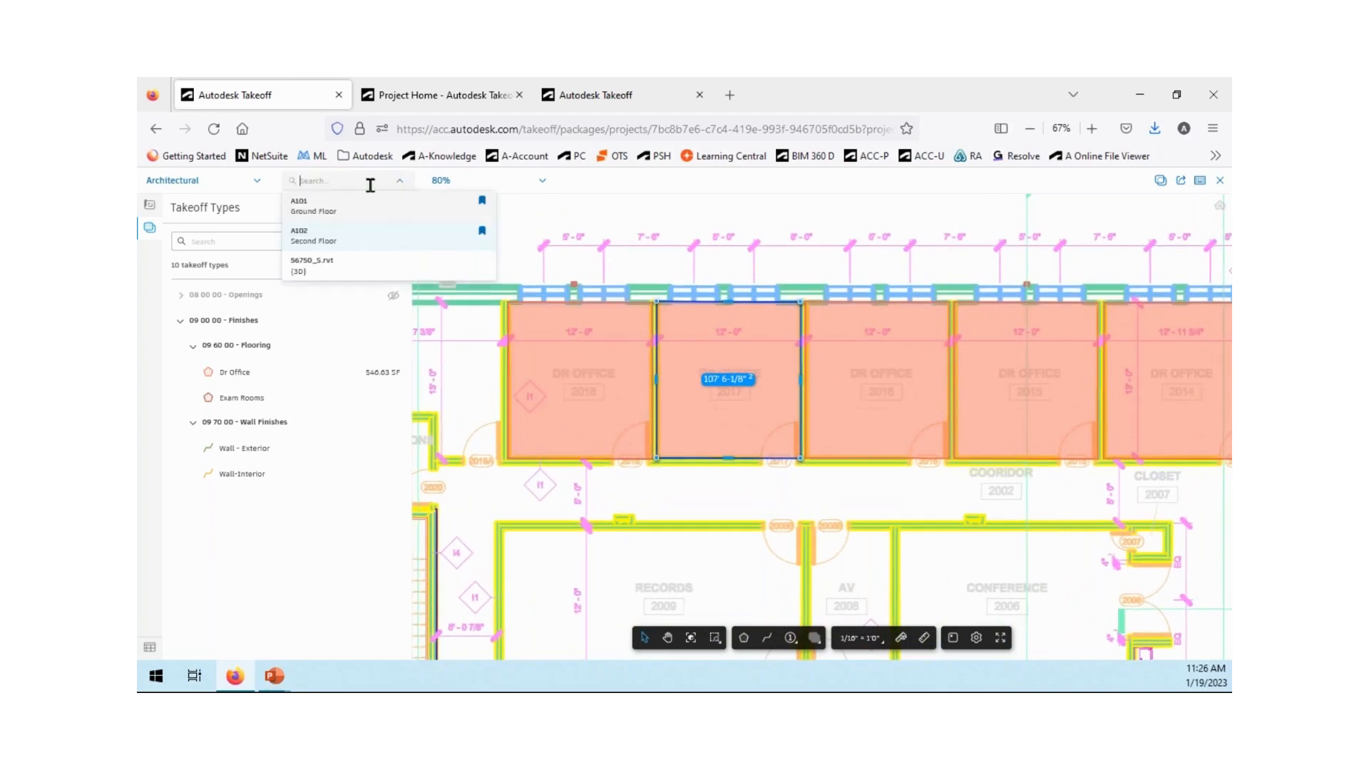
left_click(331, 204)
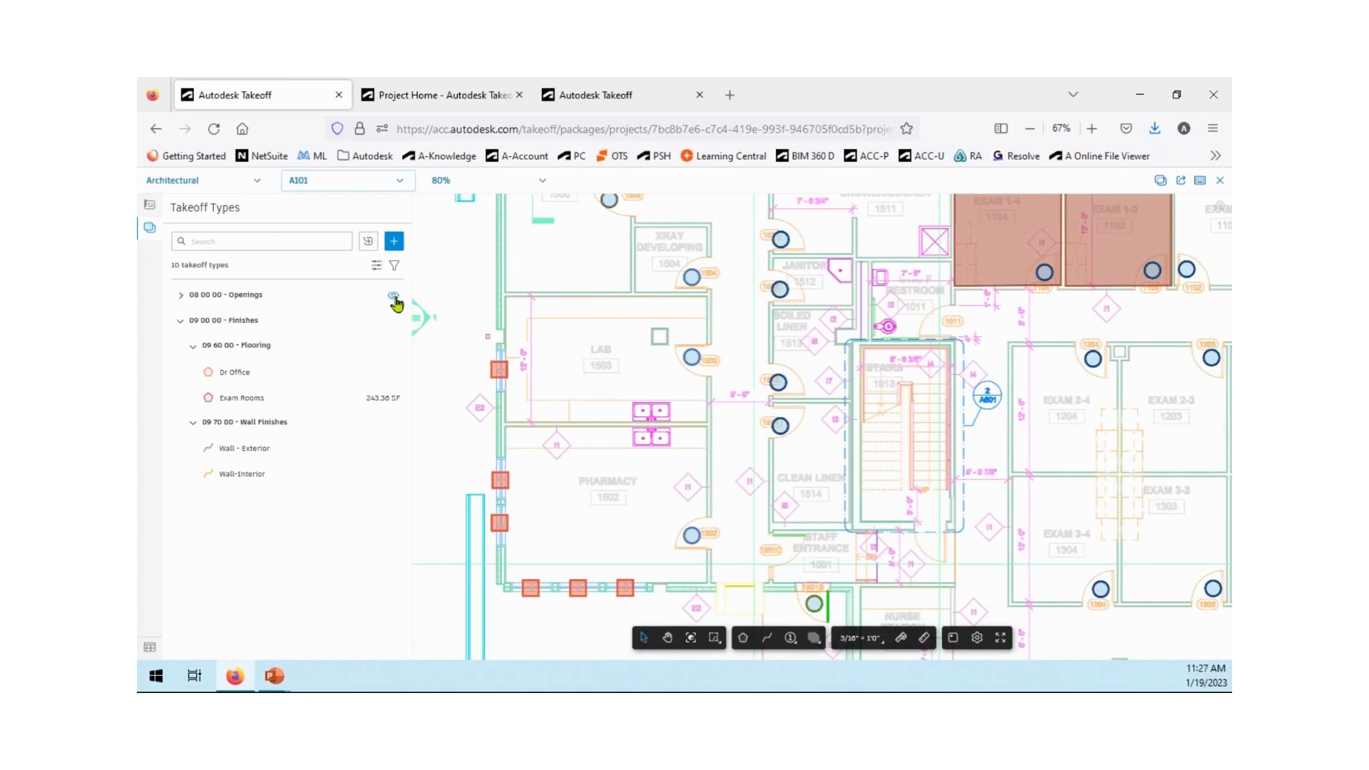
left_click(394, 297)
scroll(802, 430, "down", 4)
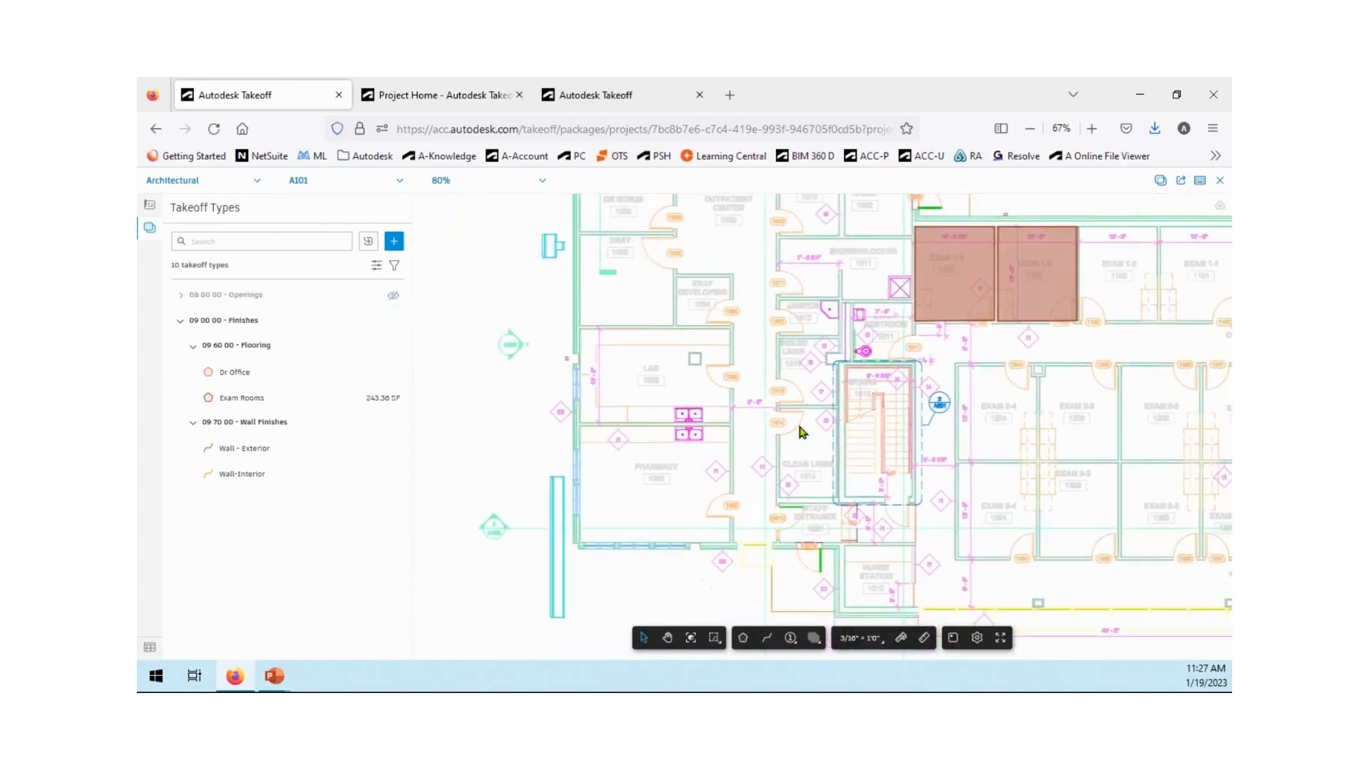
left_click_drag(803, 429, 764, 465)
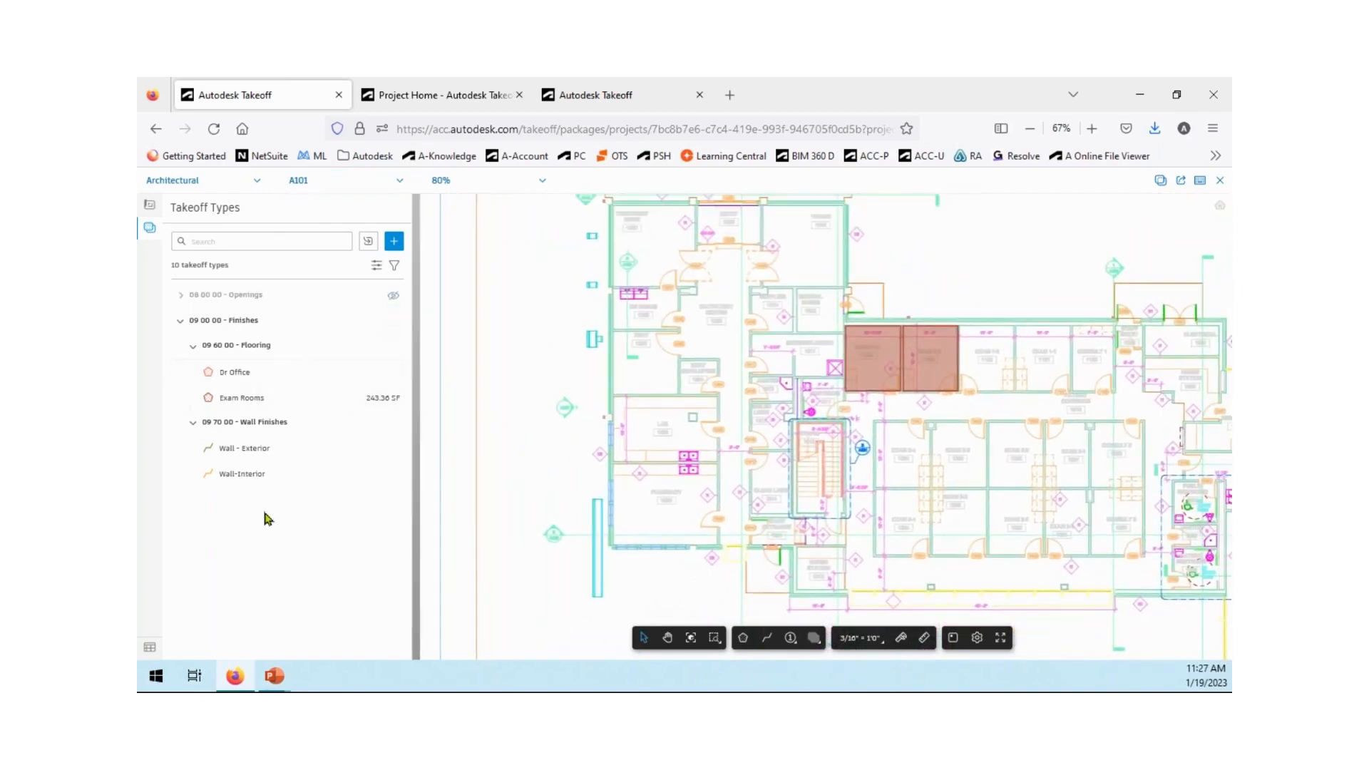
Show the 08 00 00 - Openings takeoffs again, expand their group, and view the actions available for the 48"x48" Window type.
left_click(394, 296)
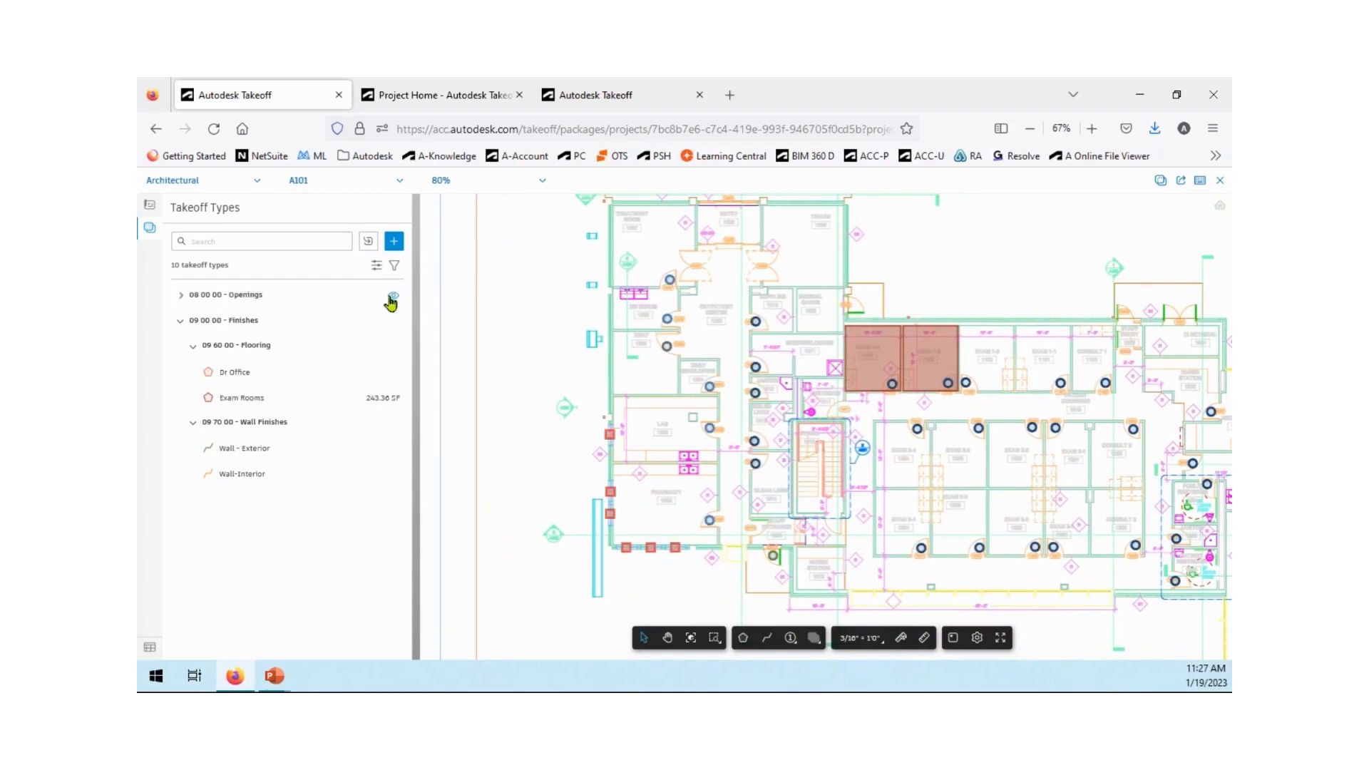
left_click(181, 296)
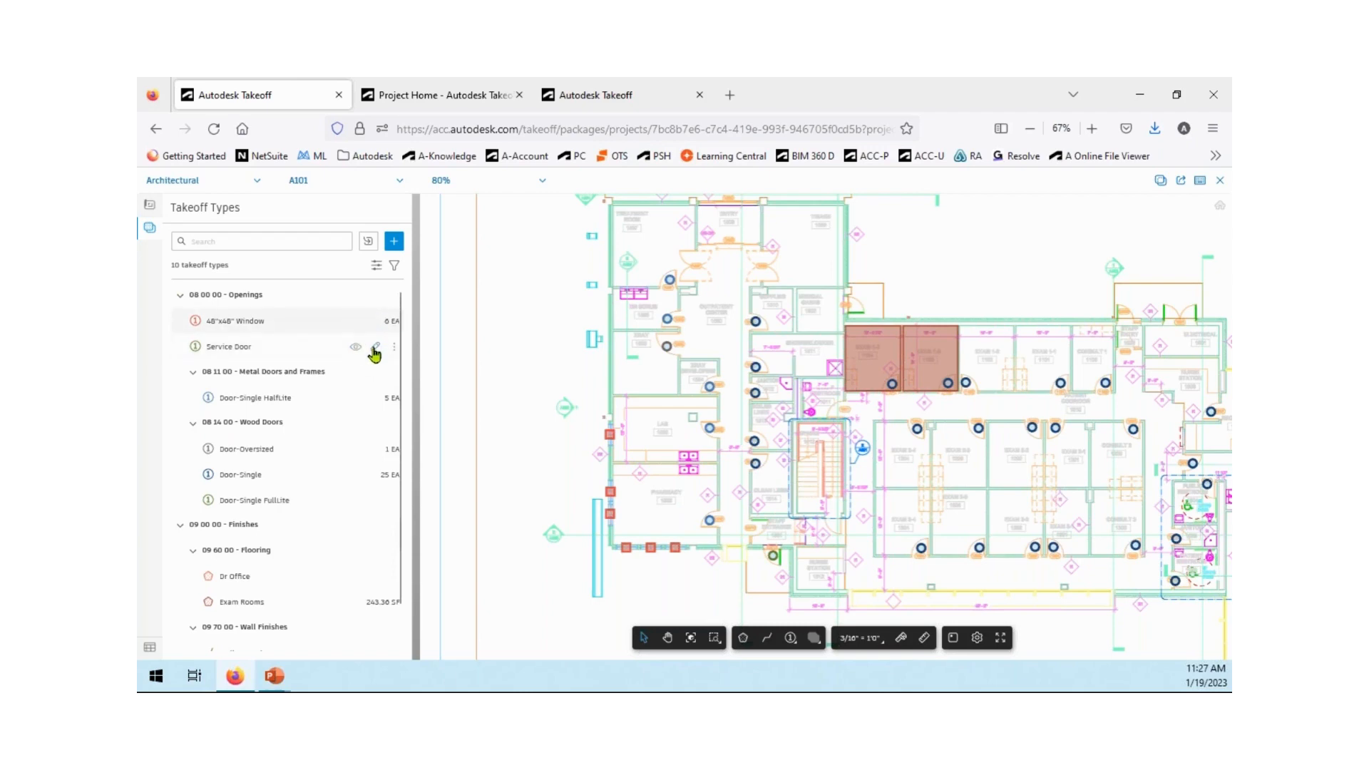
left_click(393, 322)
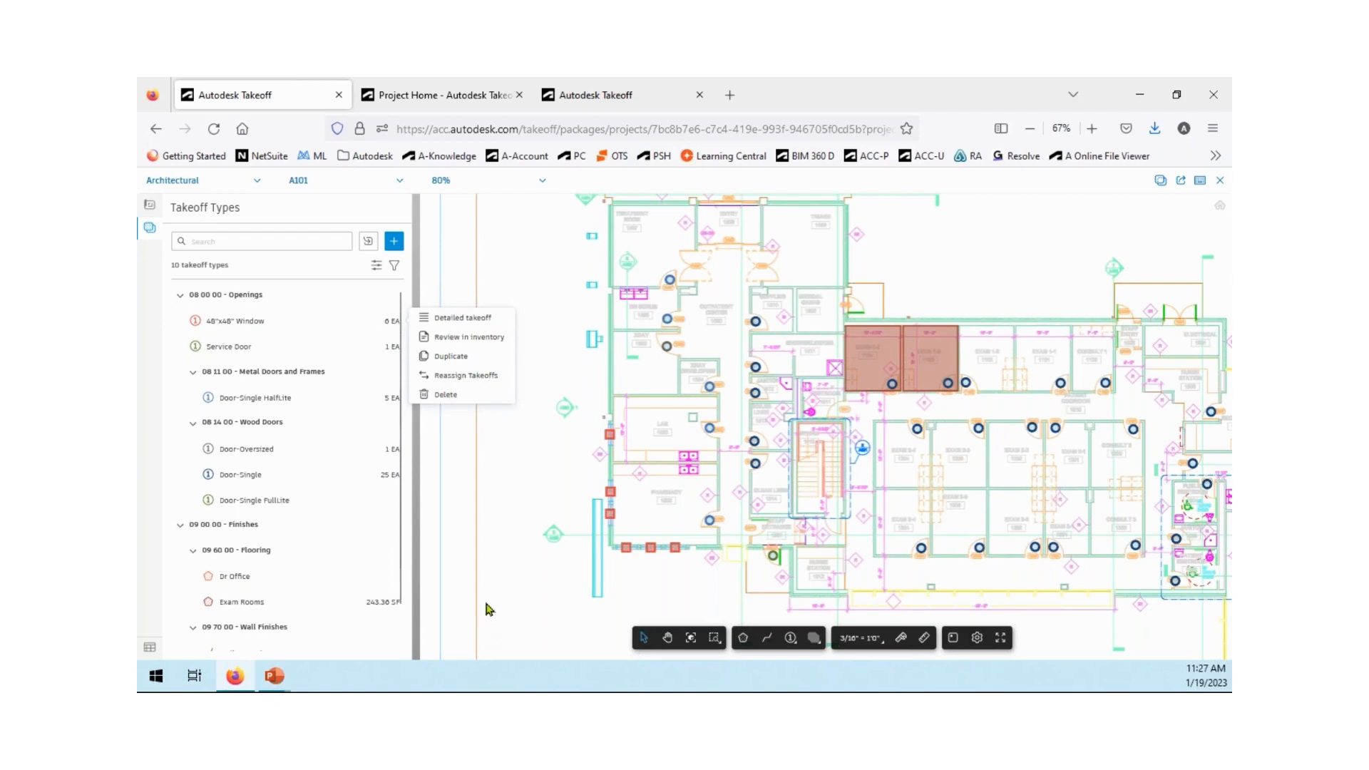
left_click(502, 501)
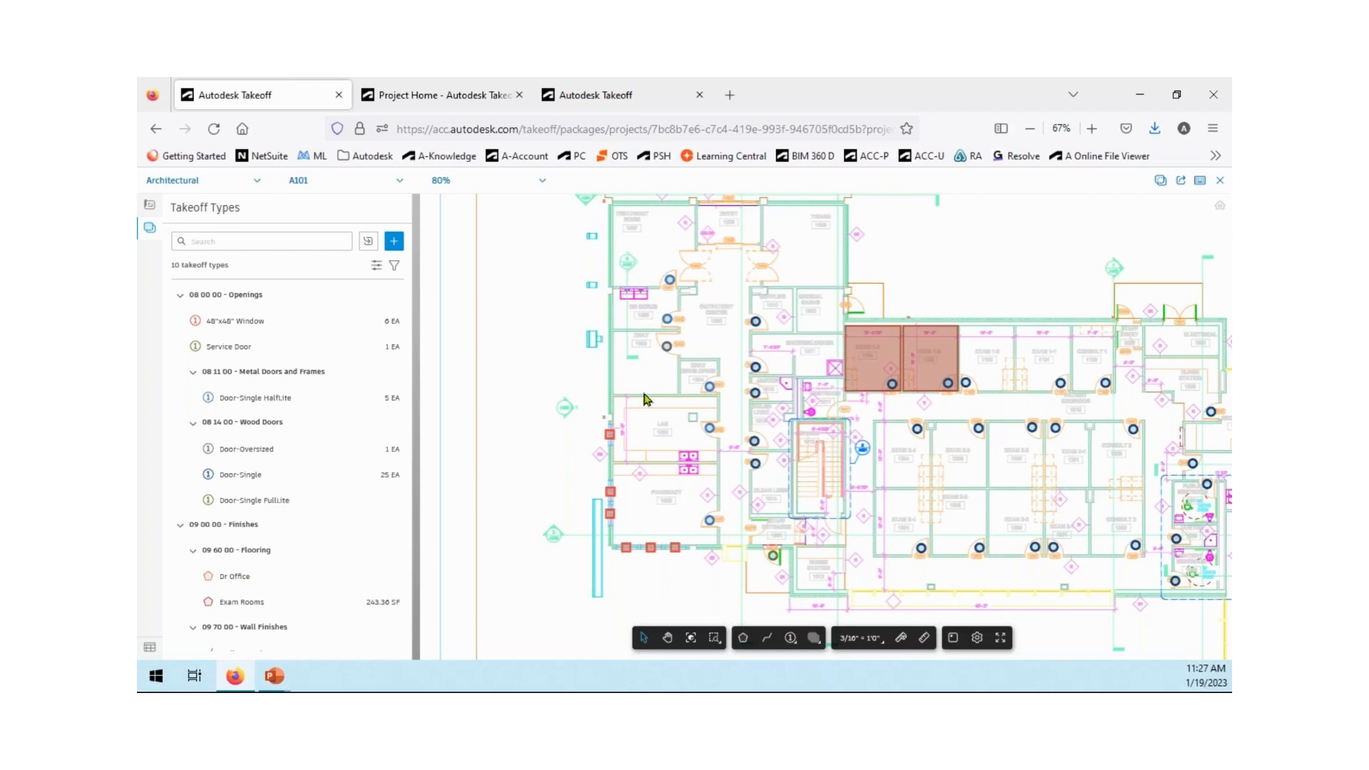
Switch to the Structural package and open the {3D} view of the 56750_S.rvt model.
left_click(256, 181)
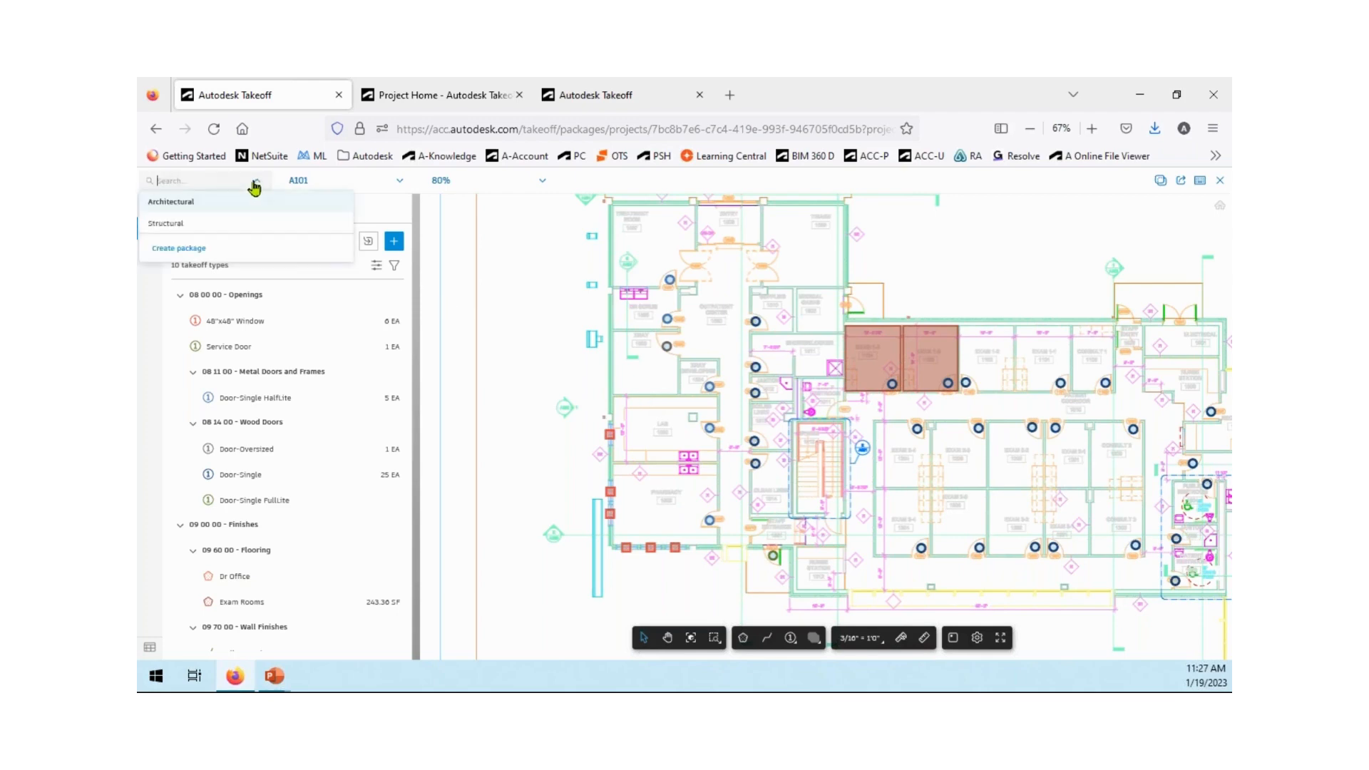
left_click(163, 224)
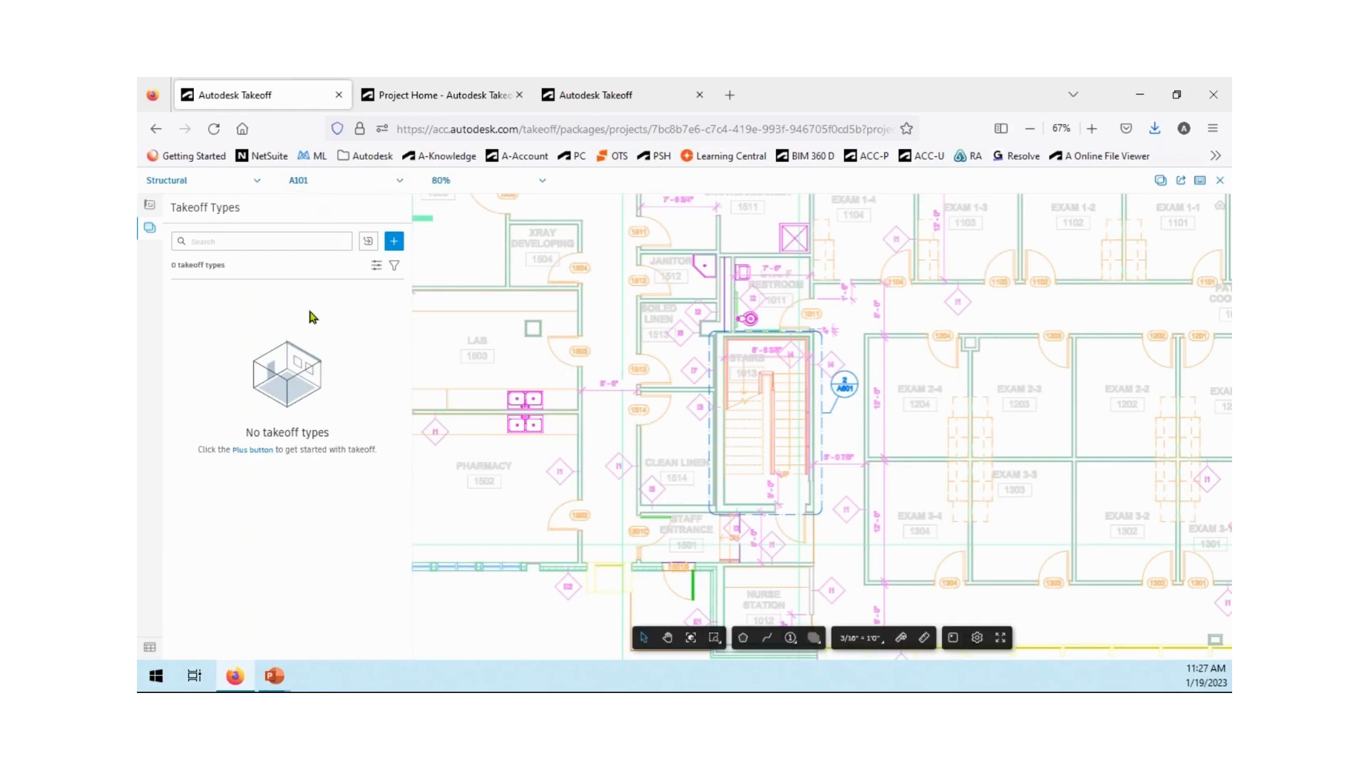
left_click(396, 185)
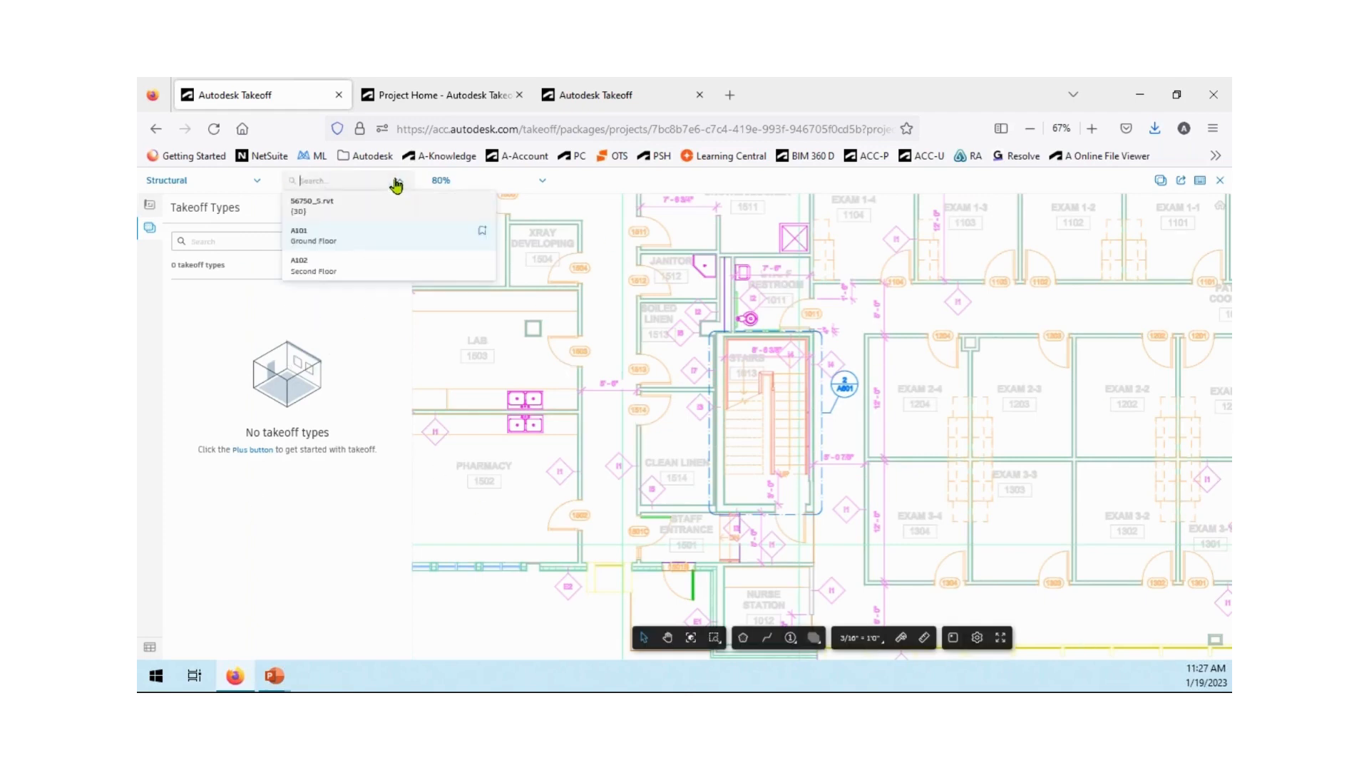
left_click(317, 208)
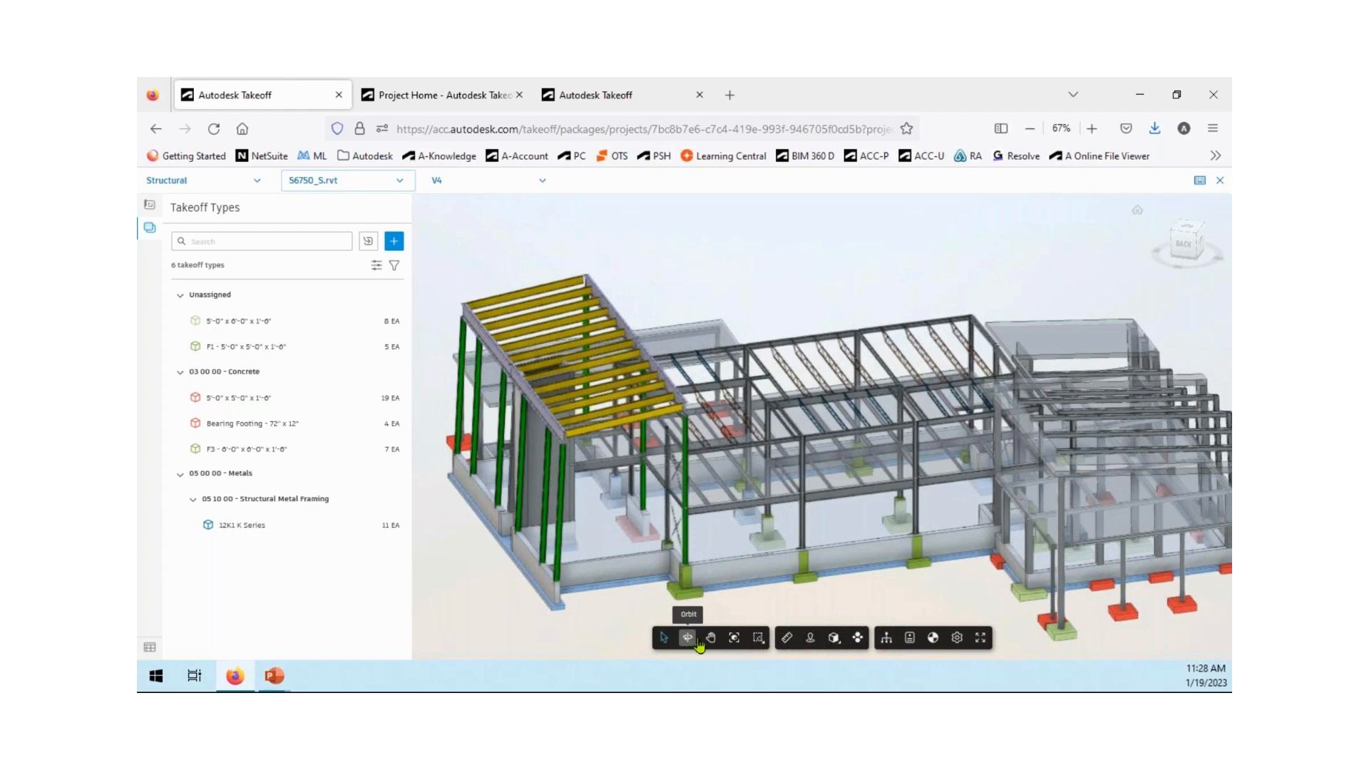
Measure the distance between the front green corner column and the neighbouring grey column, and close the measurement.
left_click(787, 638)
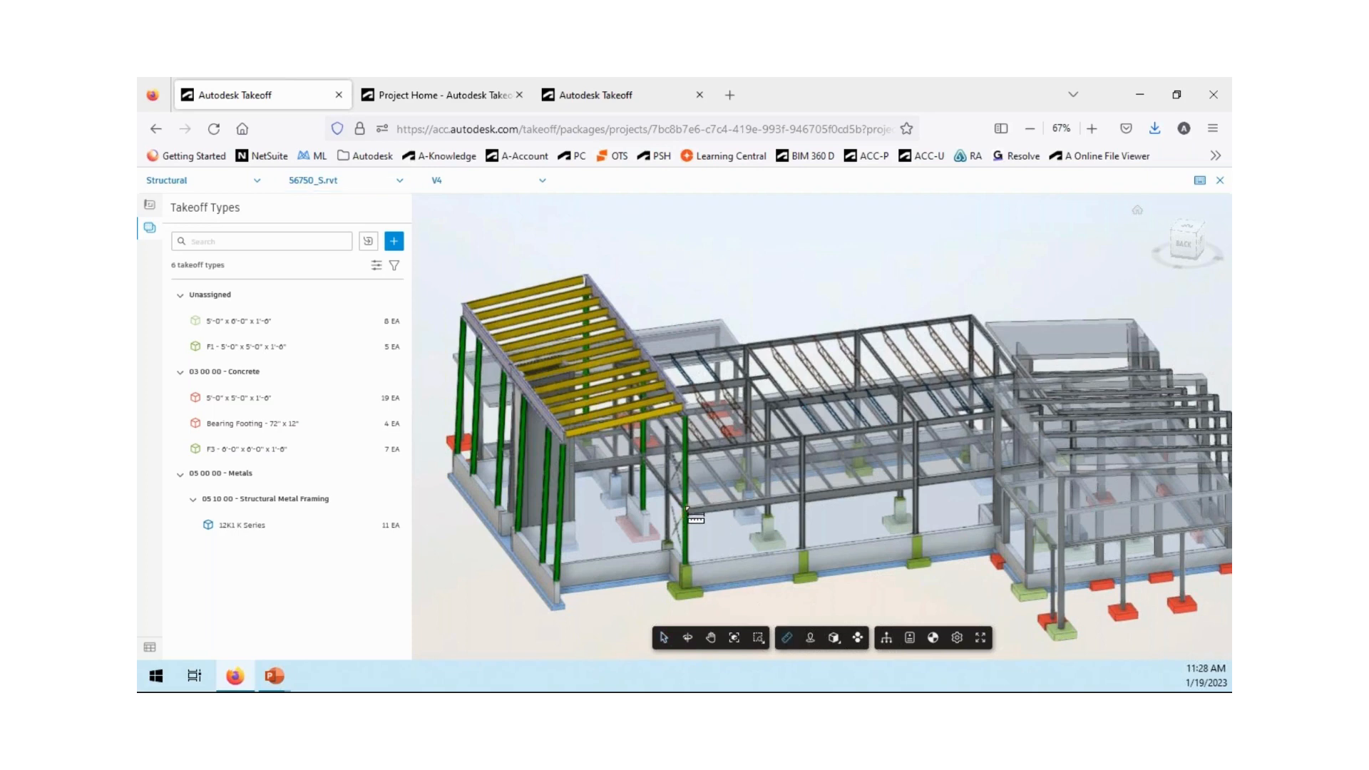
left_click(688, 507)
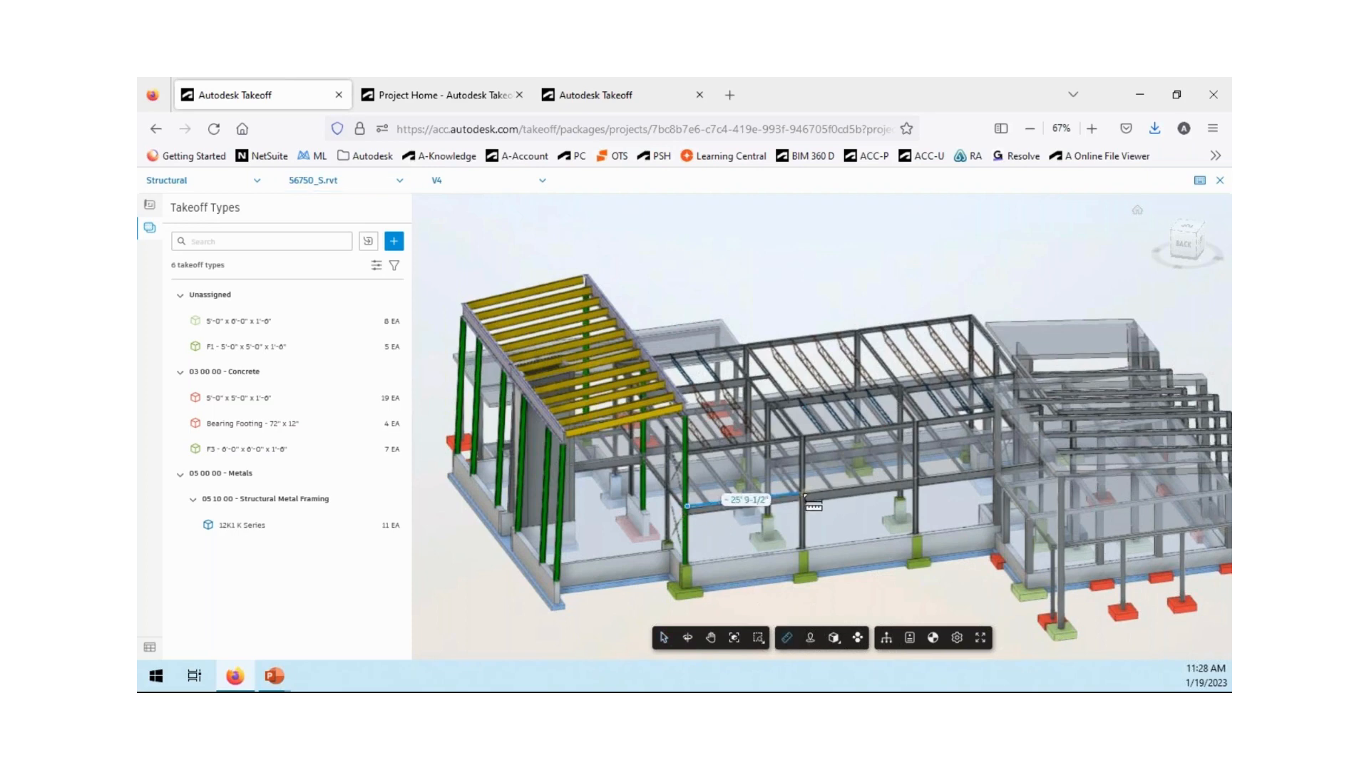
left_click(804, 492)
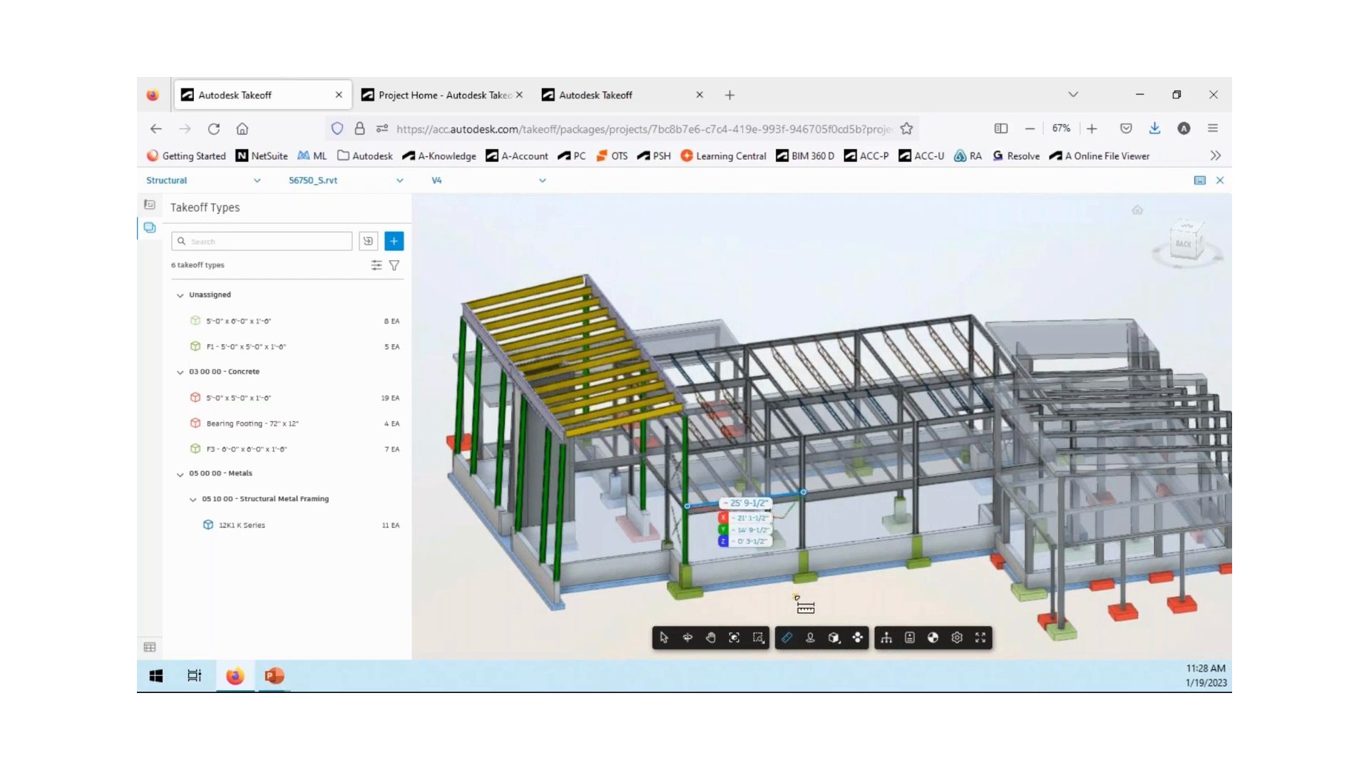
left_click(786, 637)
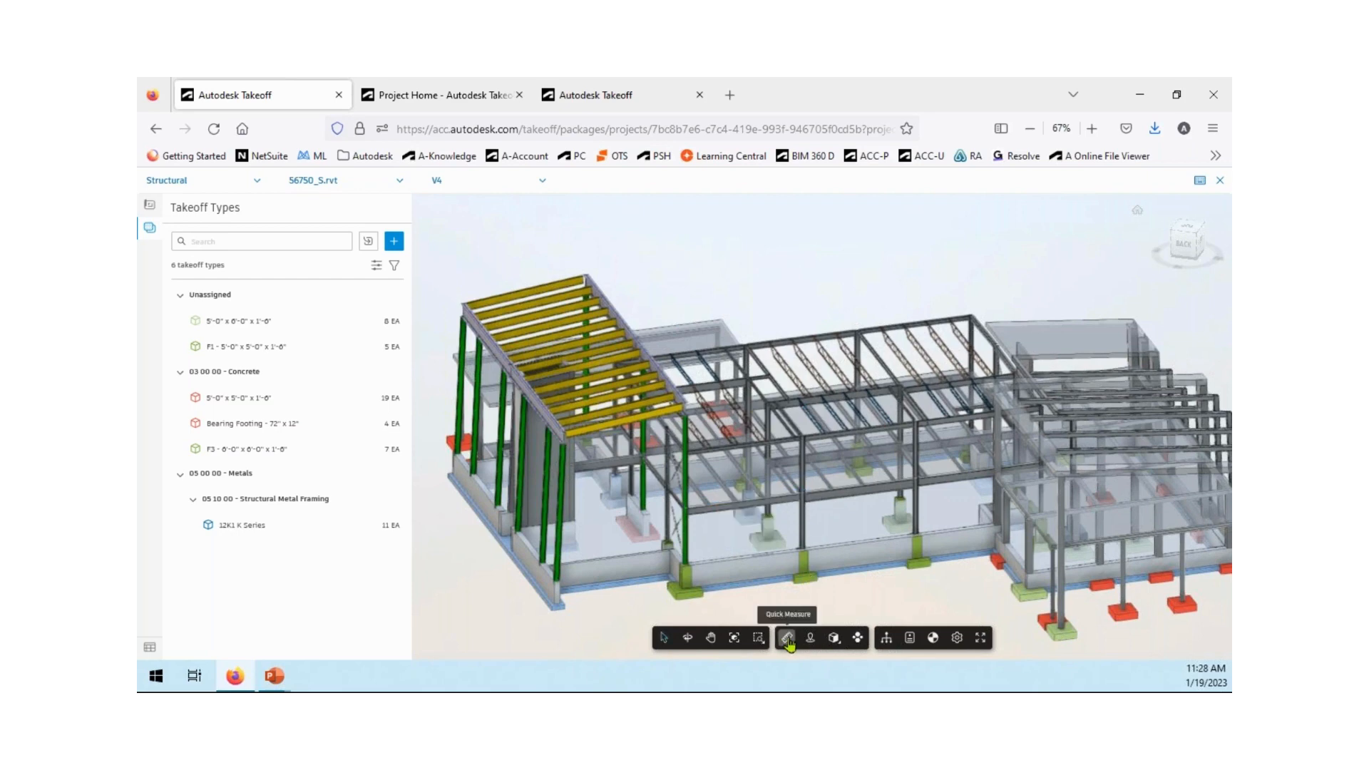
Display the model browser, properties and levels of the structural model, moving the levels list clear of the properties.
left_click(886, 639)
left_click(910, 639)
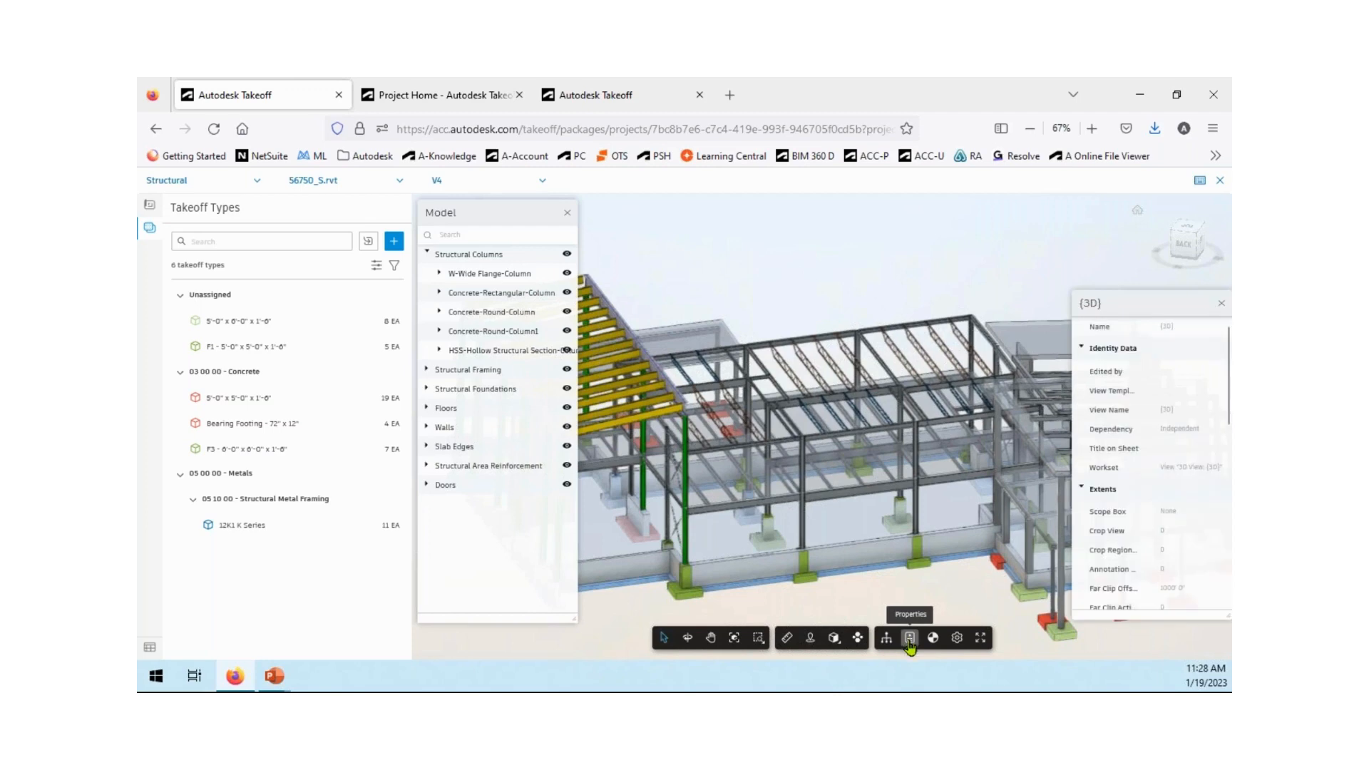
left_click(934, 638)
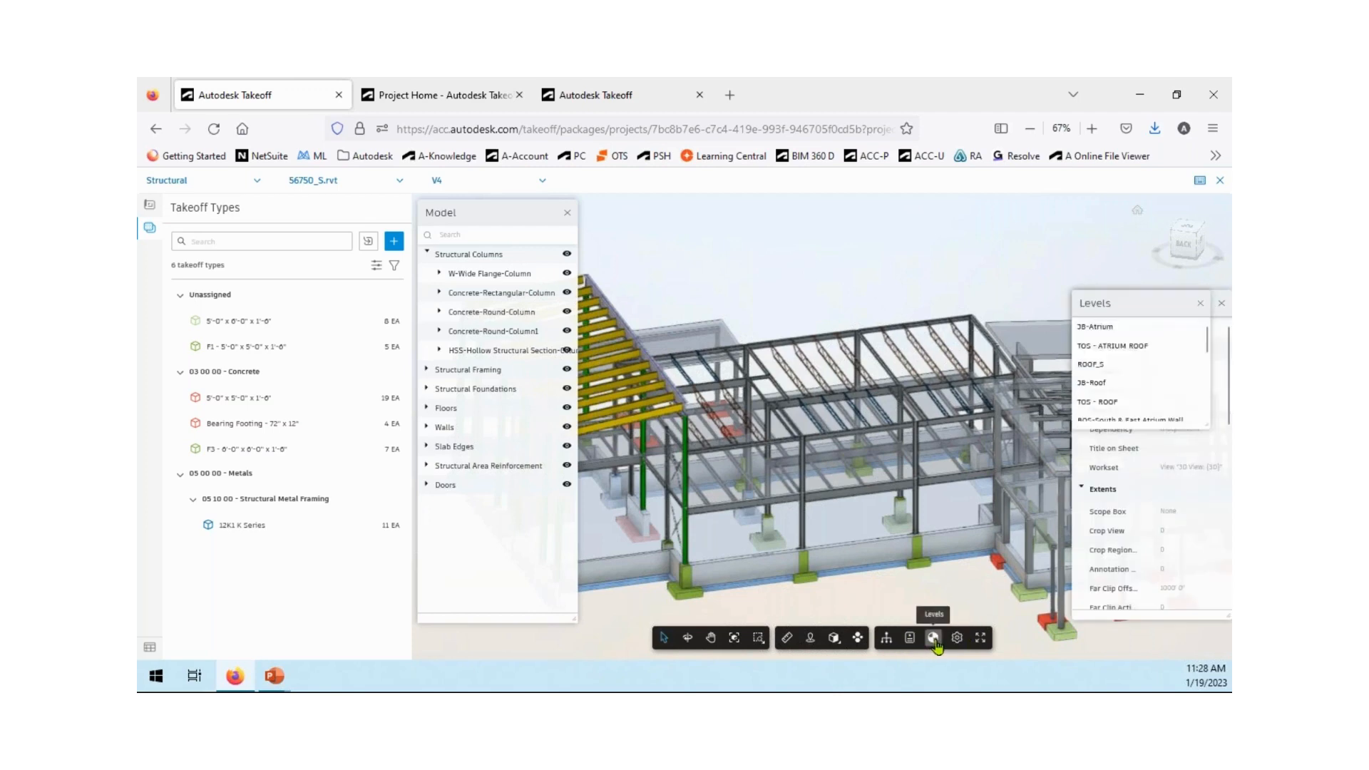
left_click_drag(1117, 249, 1087, 208)
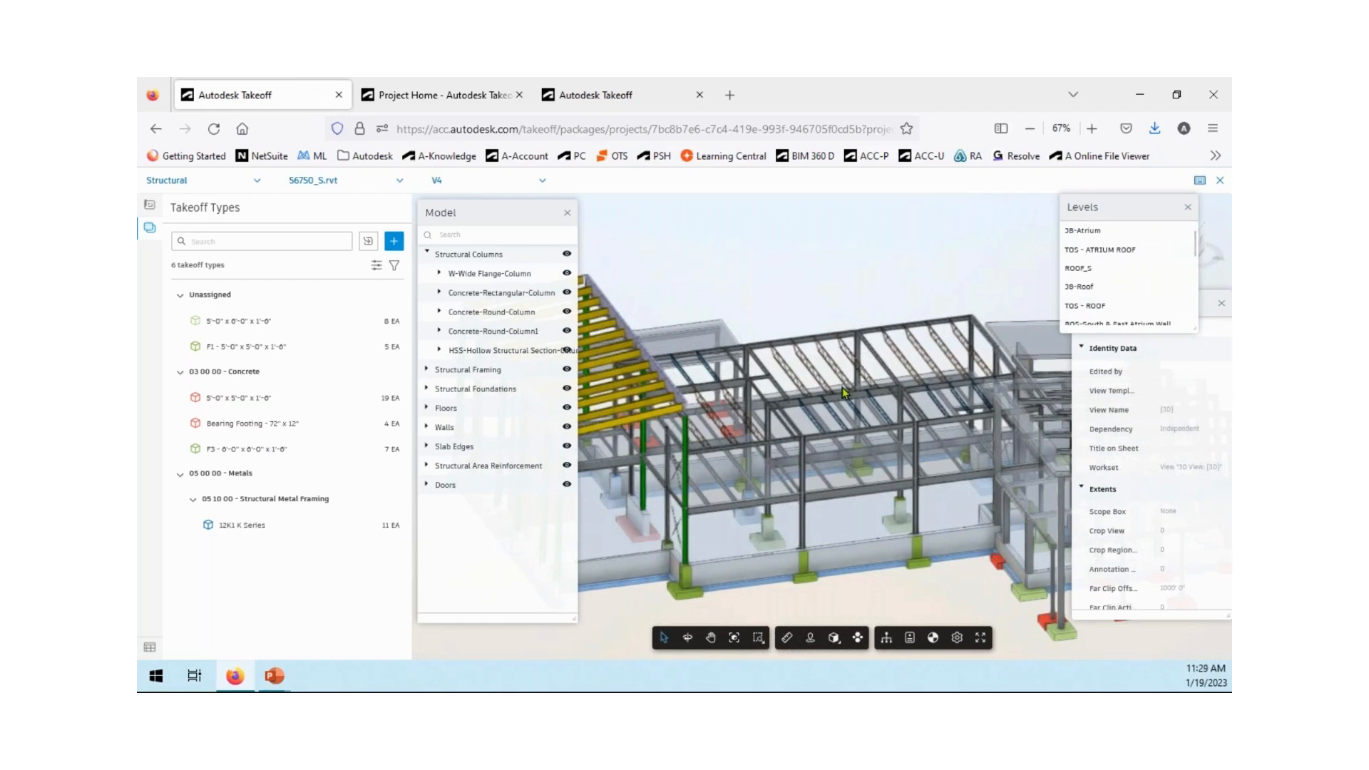
Isolate the TOS - ROOF, JB-Roof and TOS - SECOND FLOOR levels one after another, restore the full model, and close the levels list.
left_click(1089, 310)
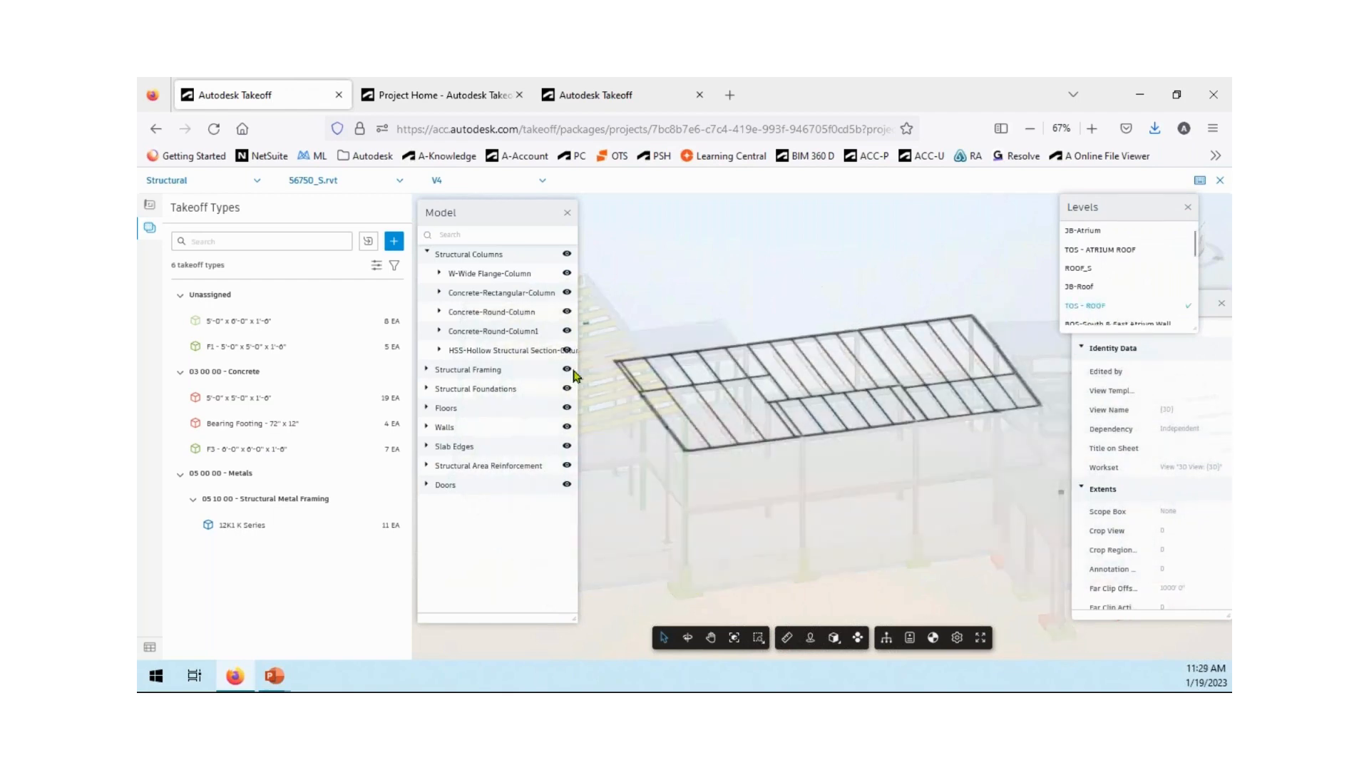
left_click(1087, 290)
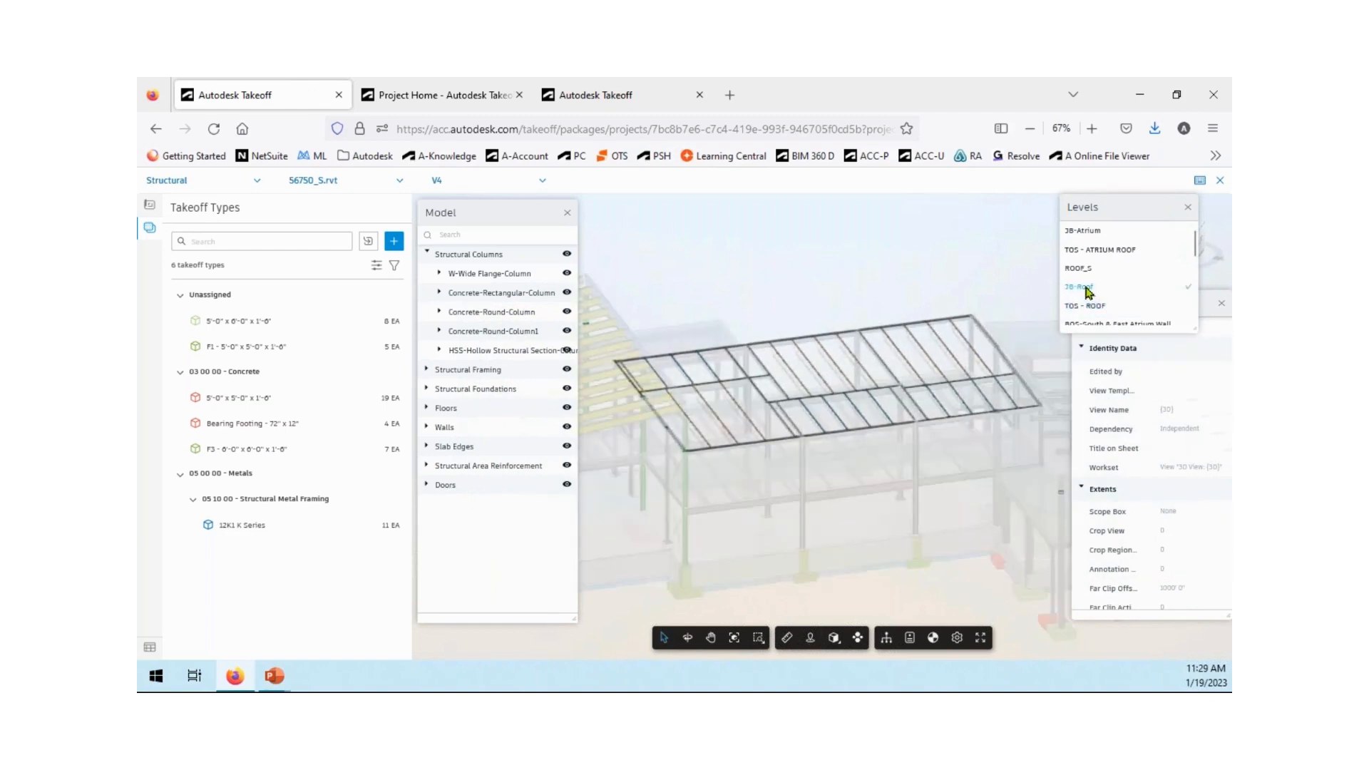
scroll(1119, 308, "down", 2)
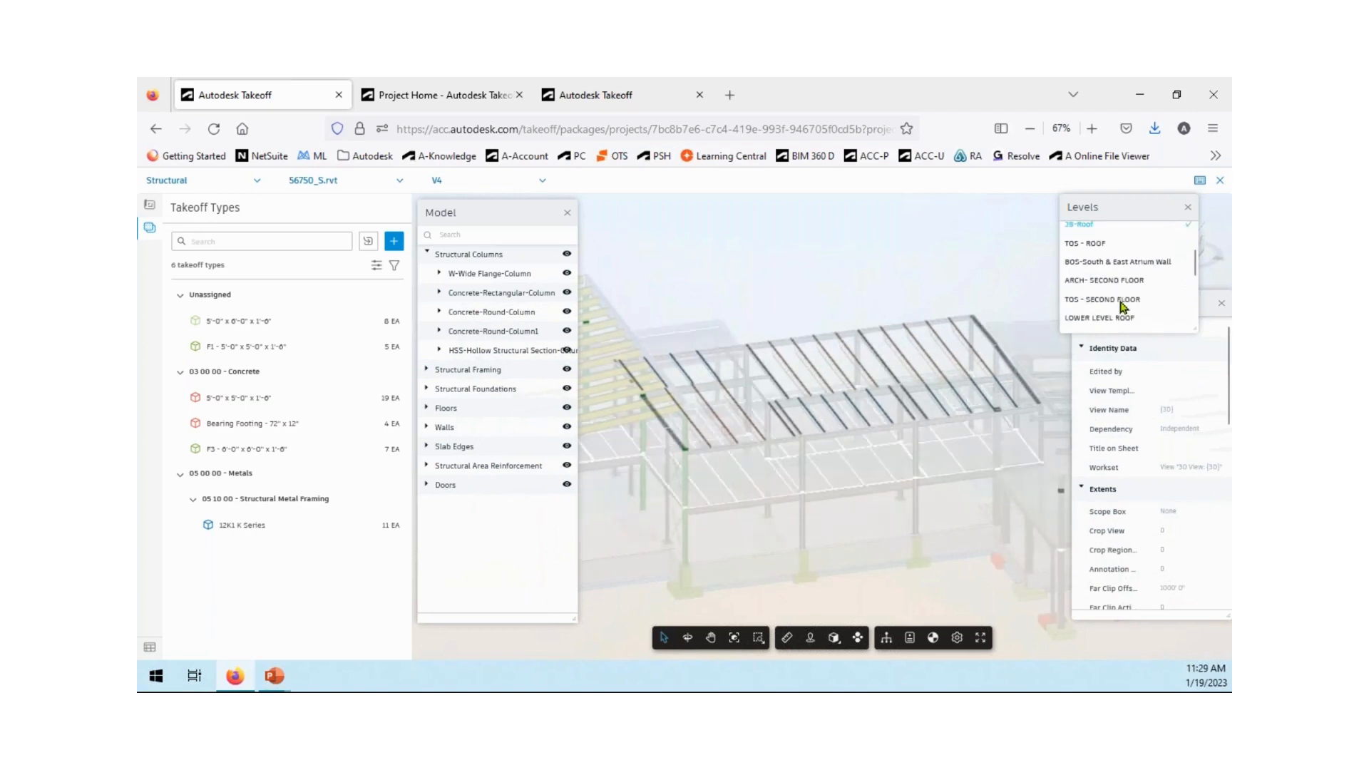
left_click(1114, 301)
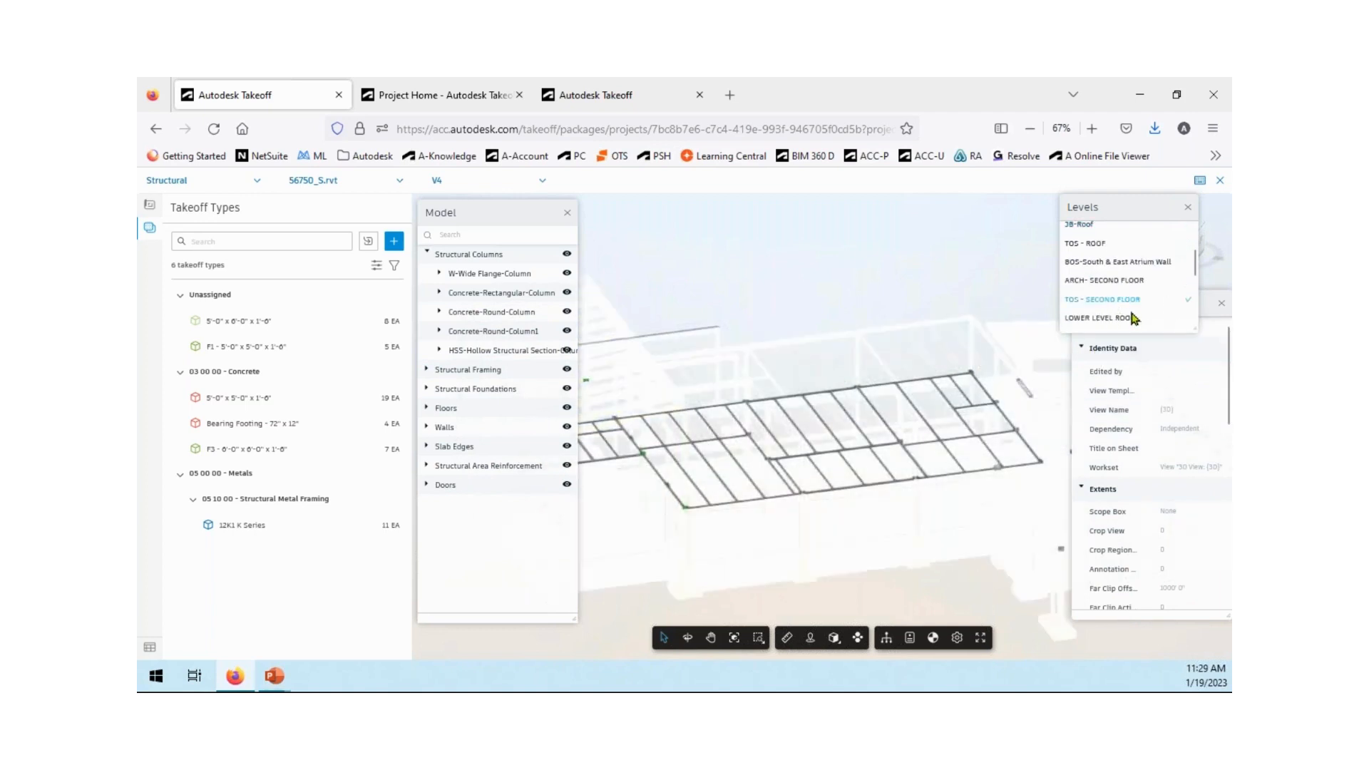
left_click(1130, 301)
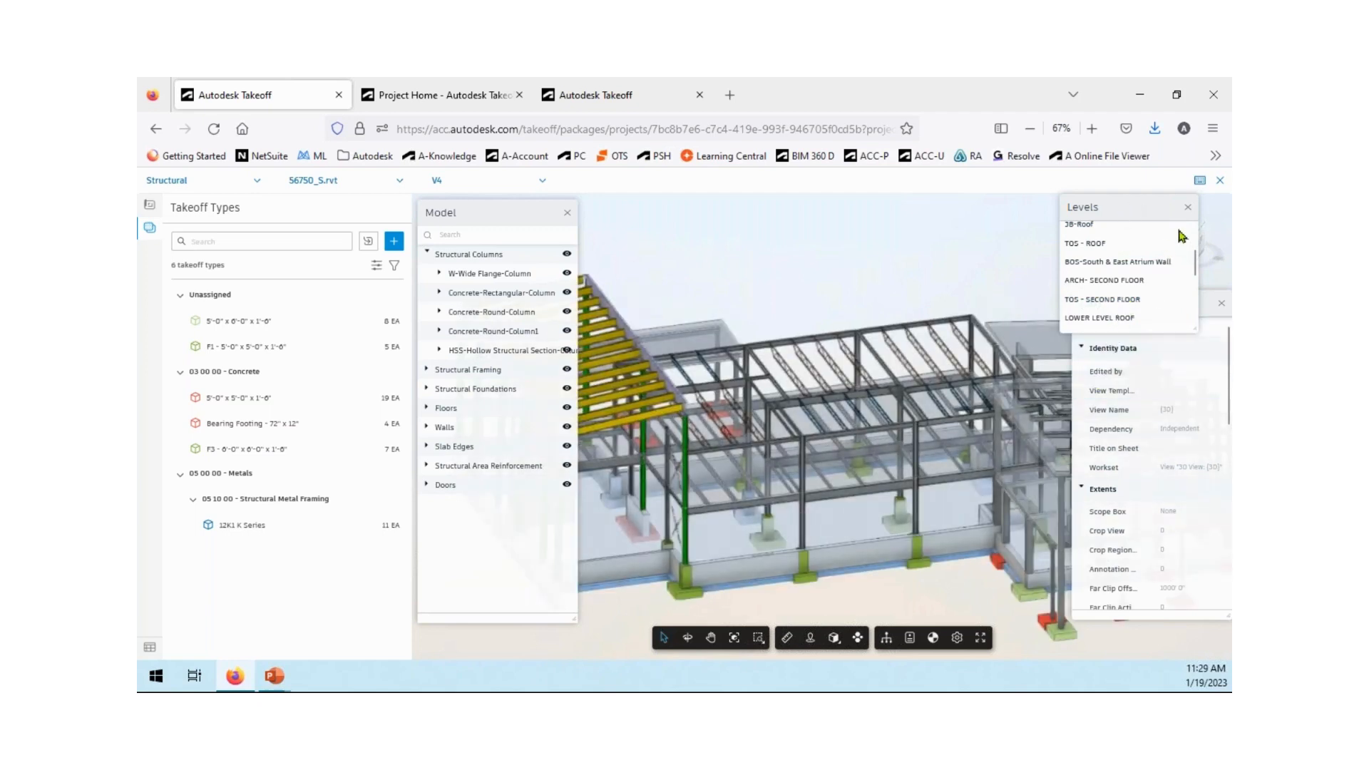
left_click(1187, 207)
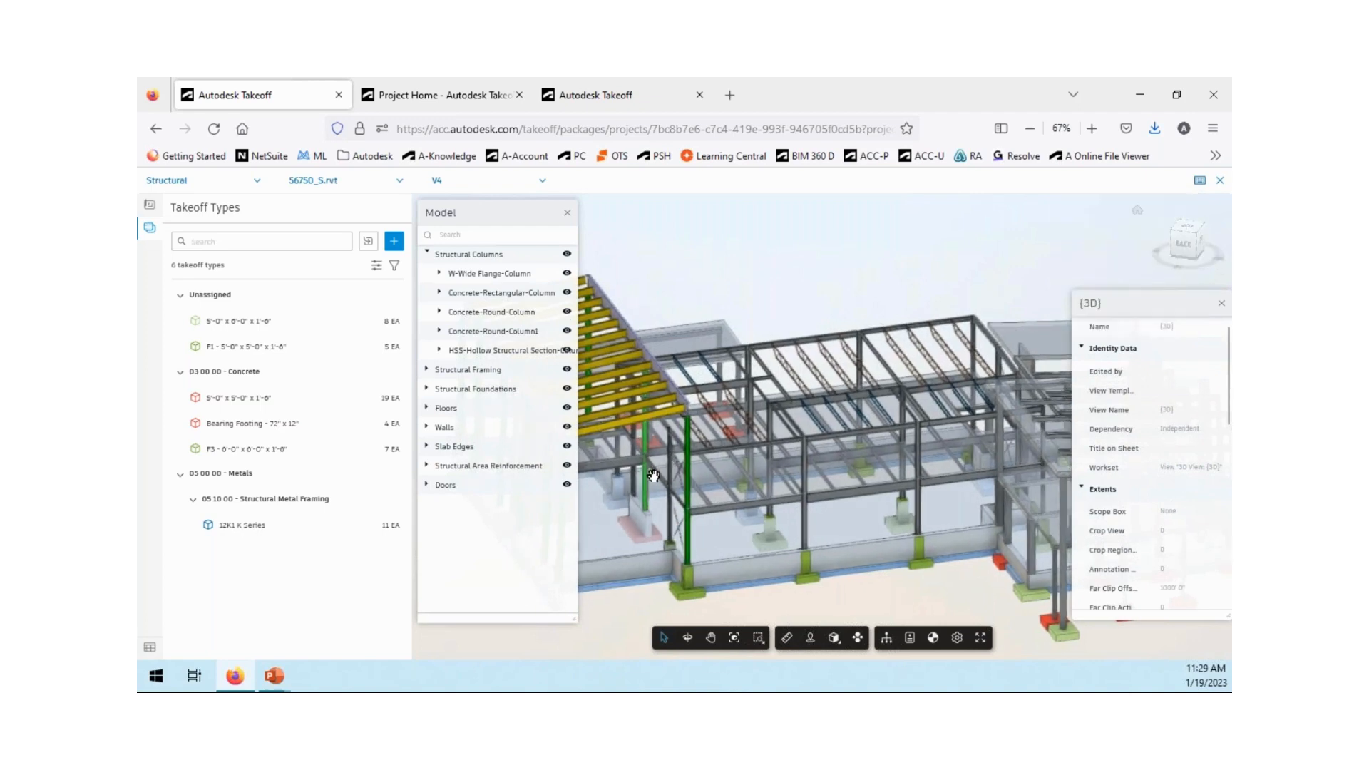
Select a W-Wide Flange column and two neighbouring elements at the yellow-framed roof, and examine their combined properties down to the constraints.
middle_click_drag(653, 476, 687, 499)
left_click(653, 449)
left_click(652, 482, "ctrl")
left_click(663, 511, "ctrl")
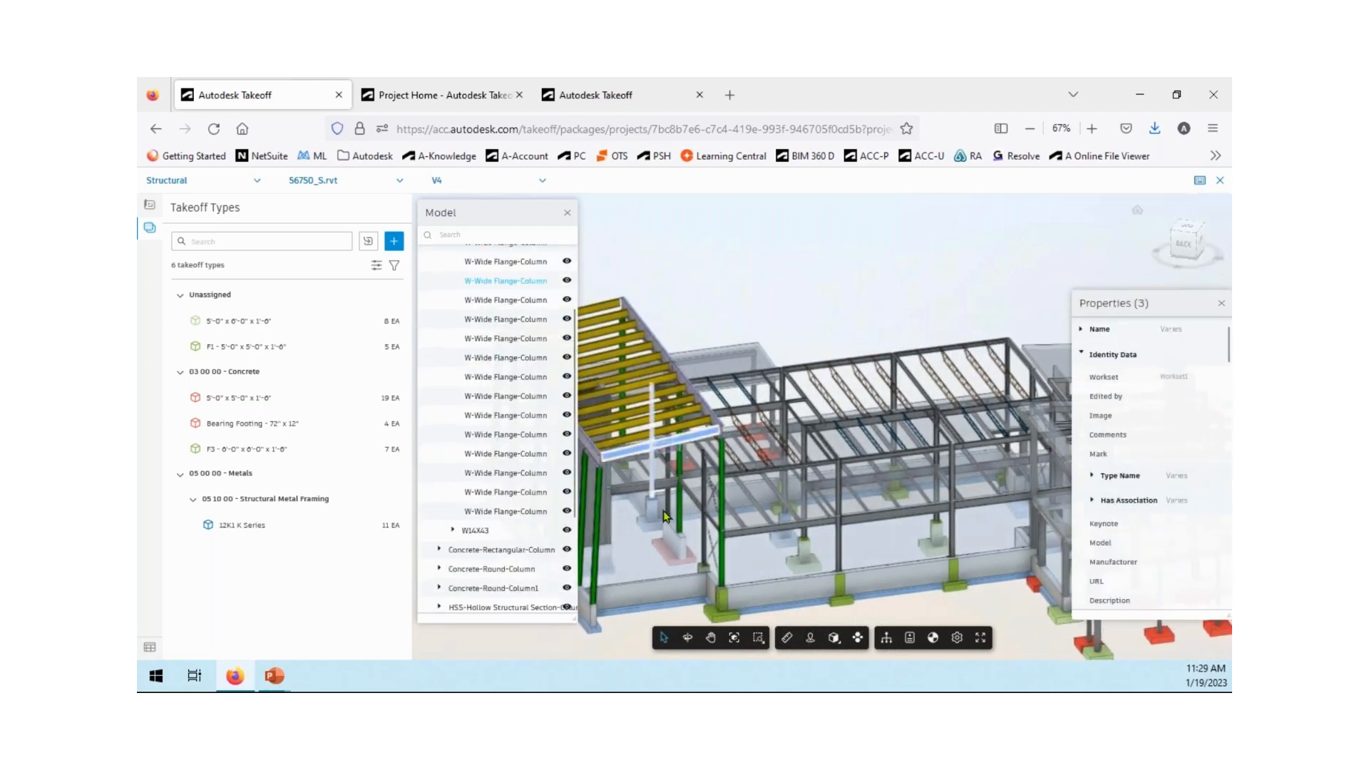
scroll(499, 336, "down", 1)
scroll(493, 392, "up", 3)
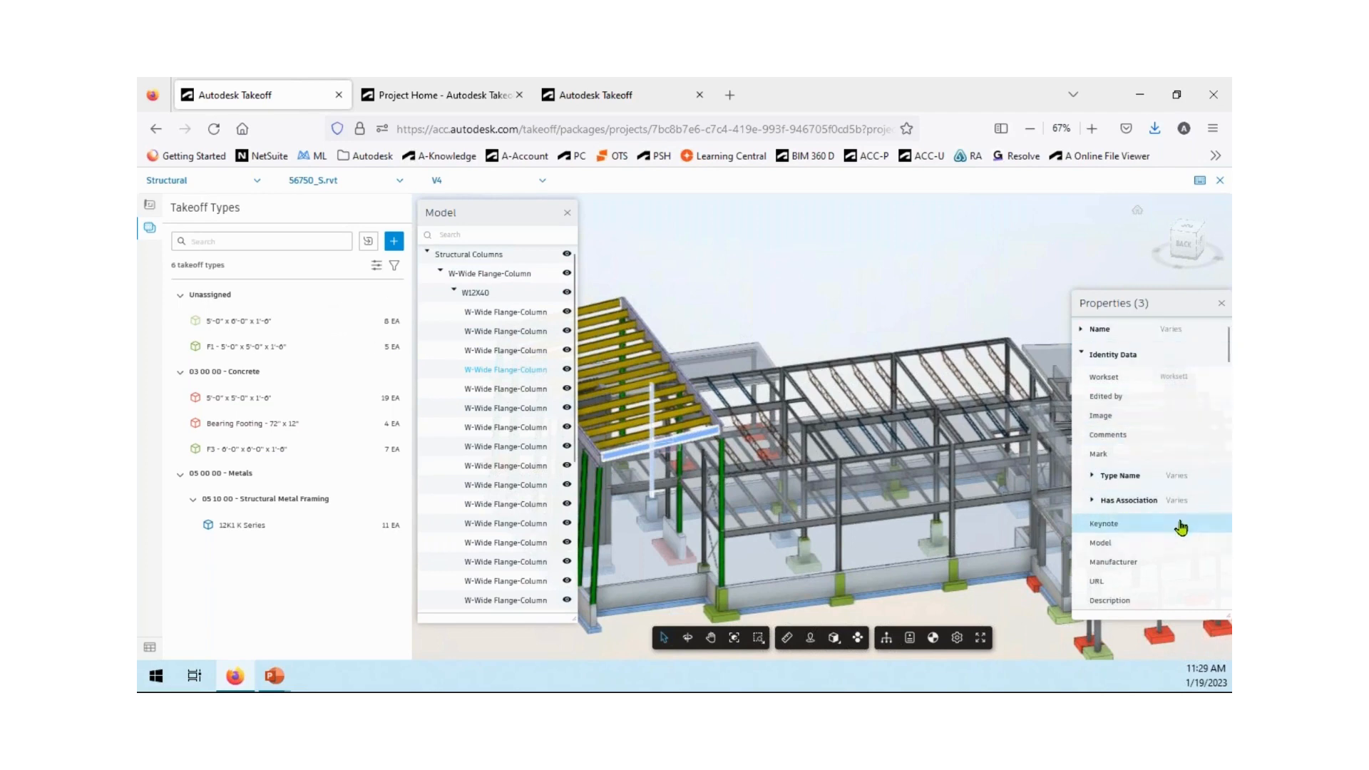
scroll(1185, 519, "down", 6)
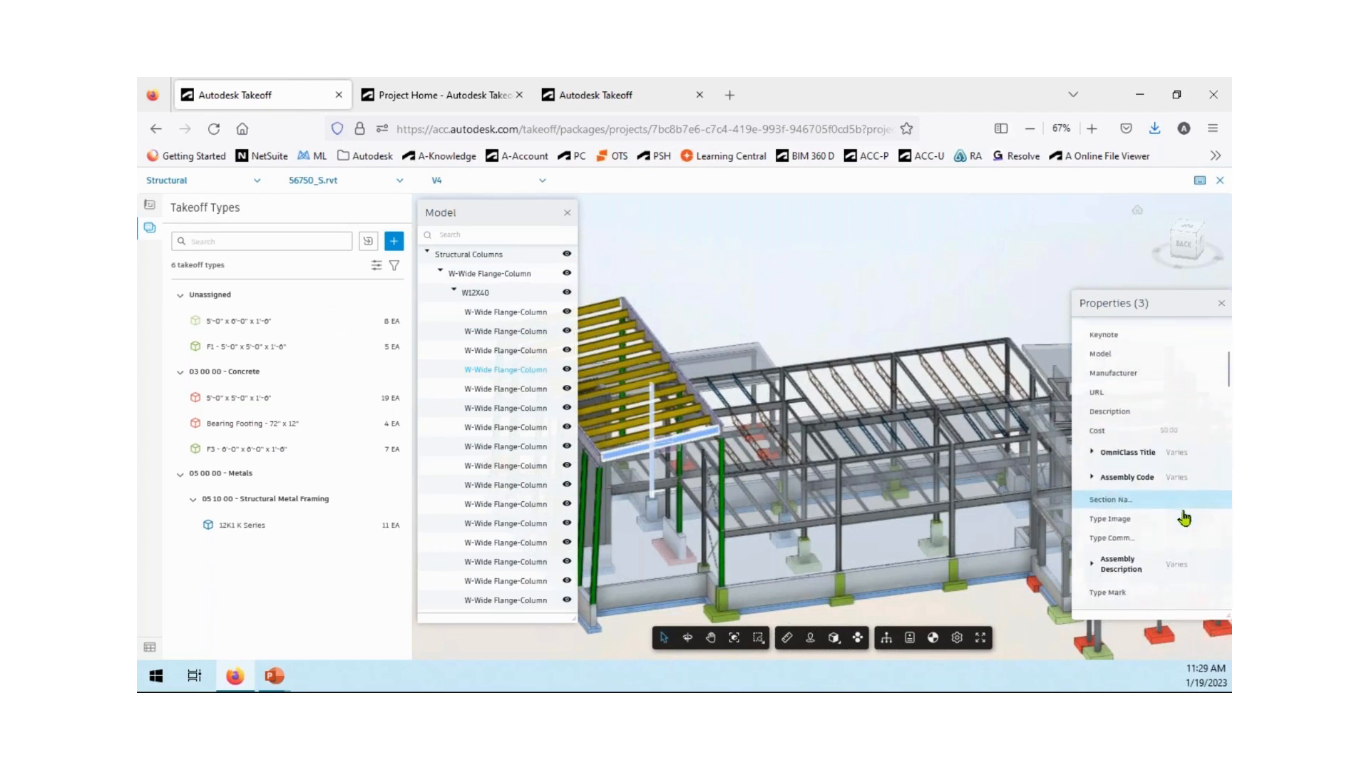
scroll(1185, 519, "down", 5)
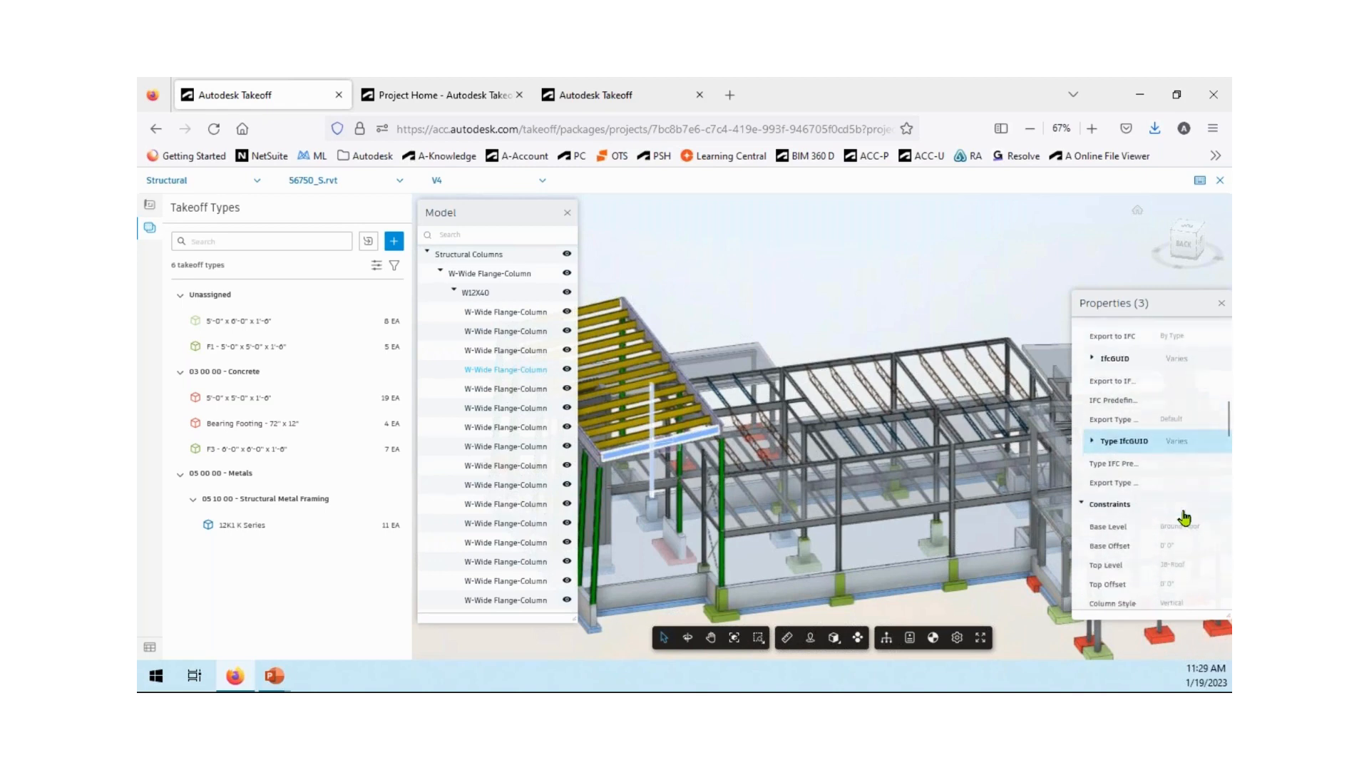
Examine the remaining combined properties of the three selected elements through the structural section, and clear the selection.
scroll(1184, 519, "down", 5)
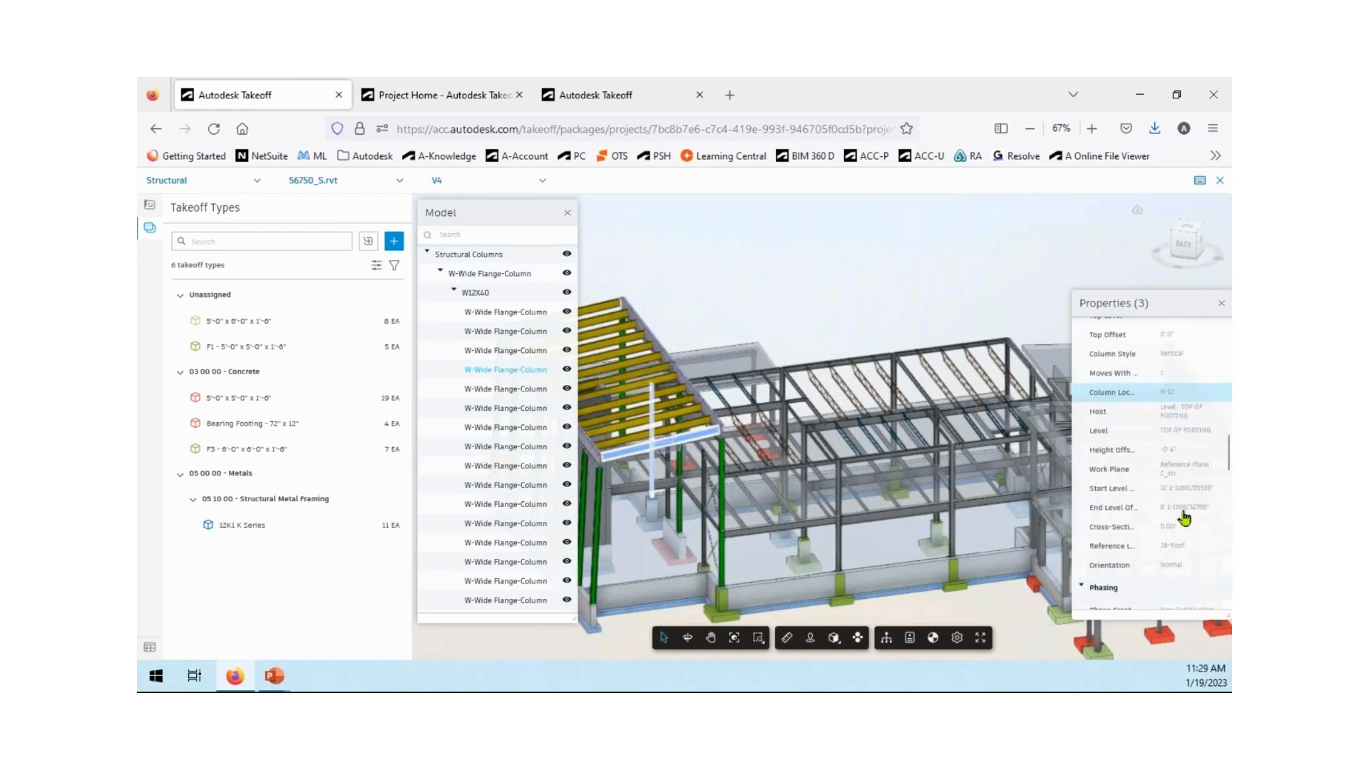
scroll(1185, 519, "up", 8)
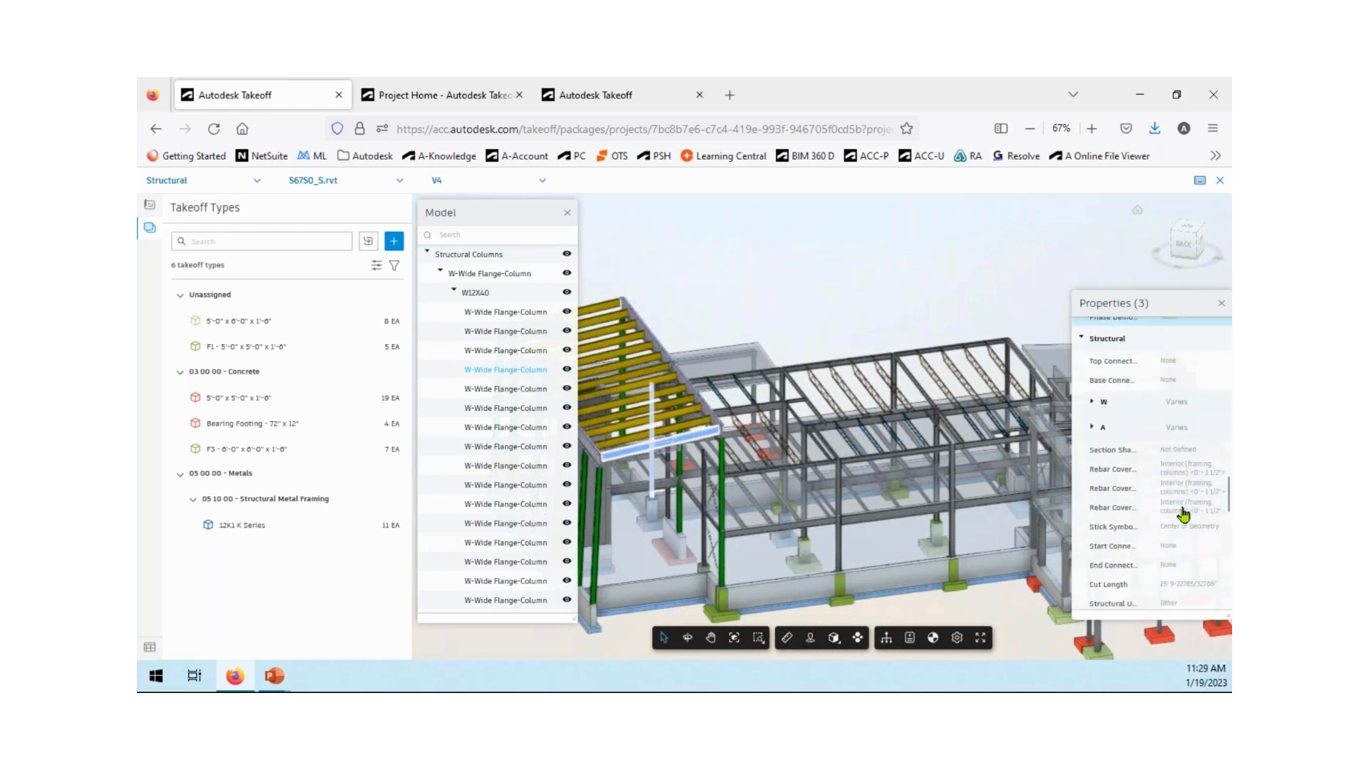
left_click(758, 292)
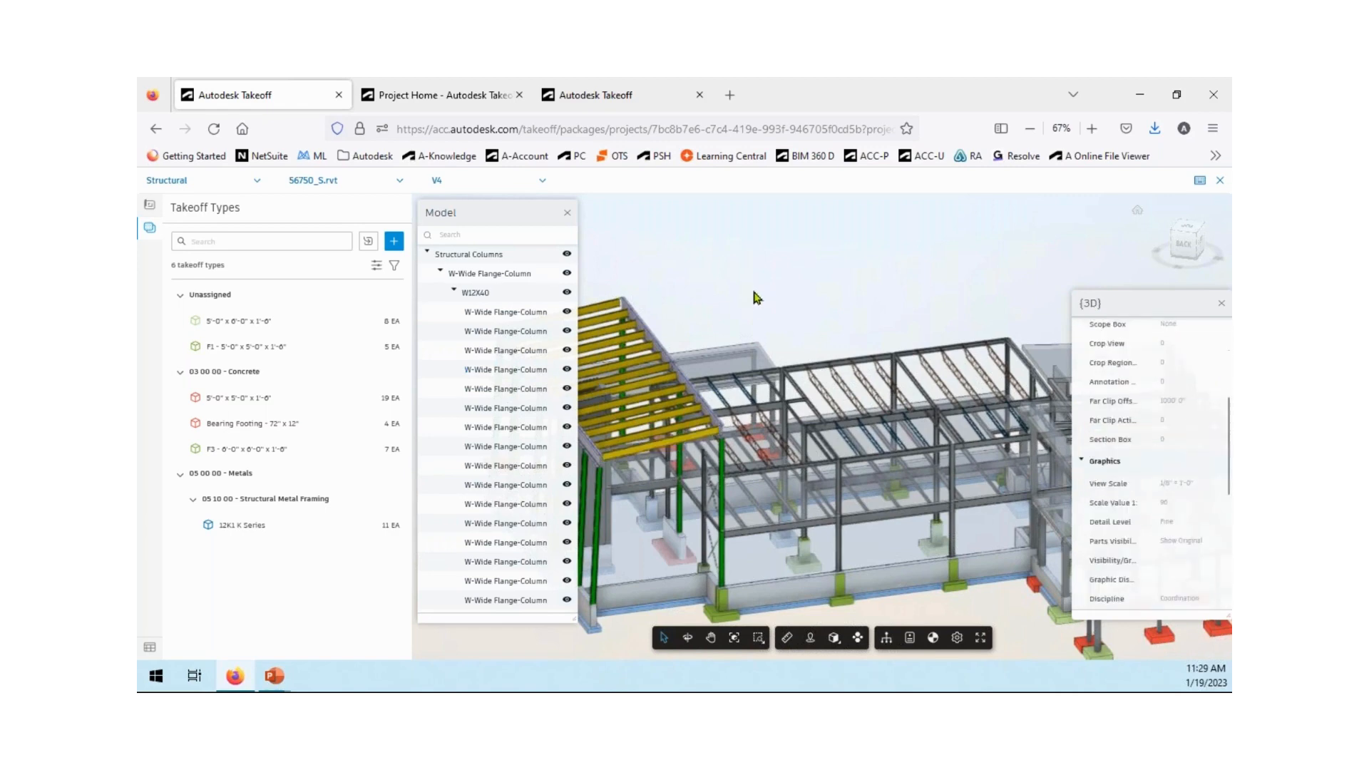
Select the W-Wide Flange beam along the yellow roof's front edge and examine its W21X44 model entry and its properties down to the structural section.
left_click(680, 446)
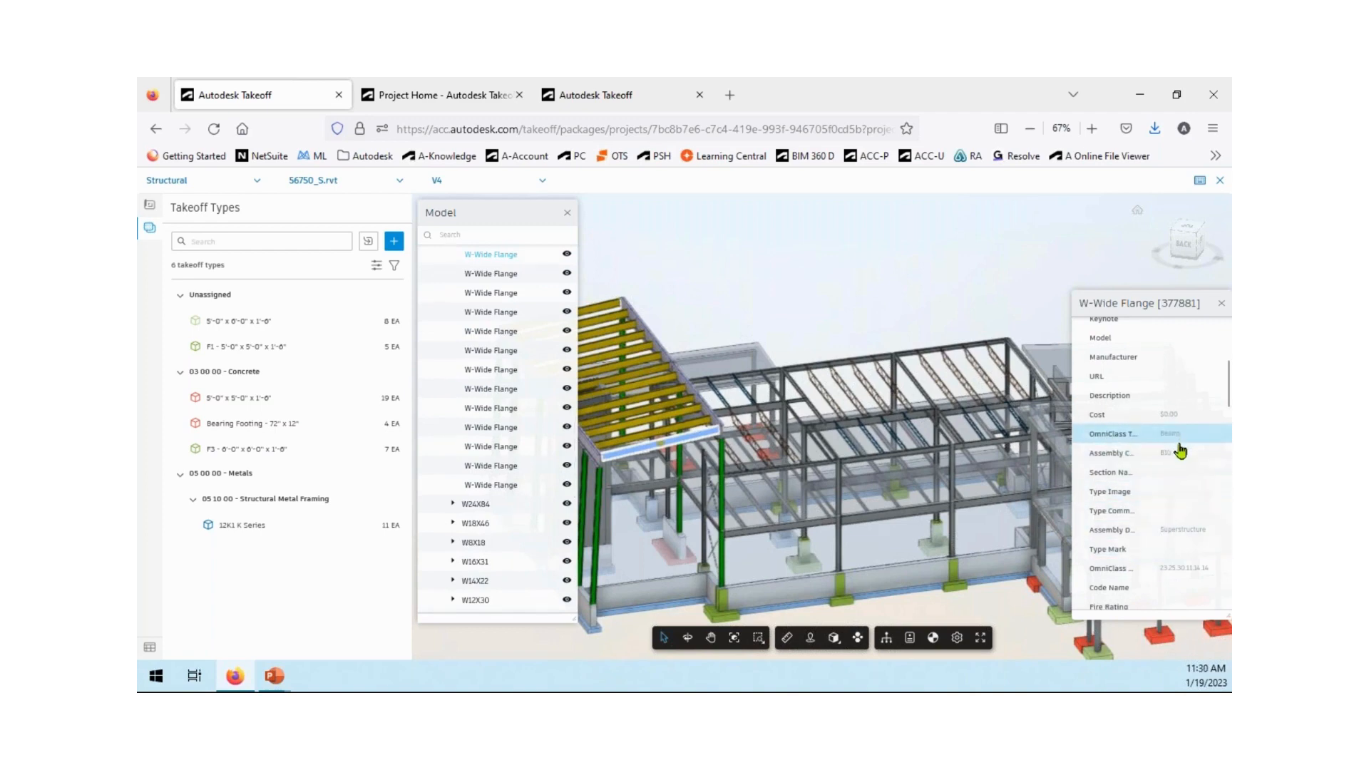
scroll(1181, 451, "up", 4)
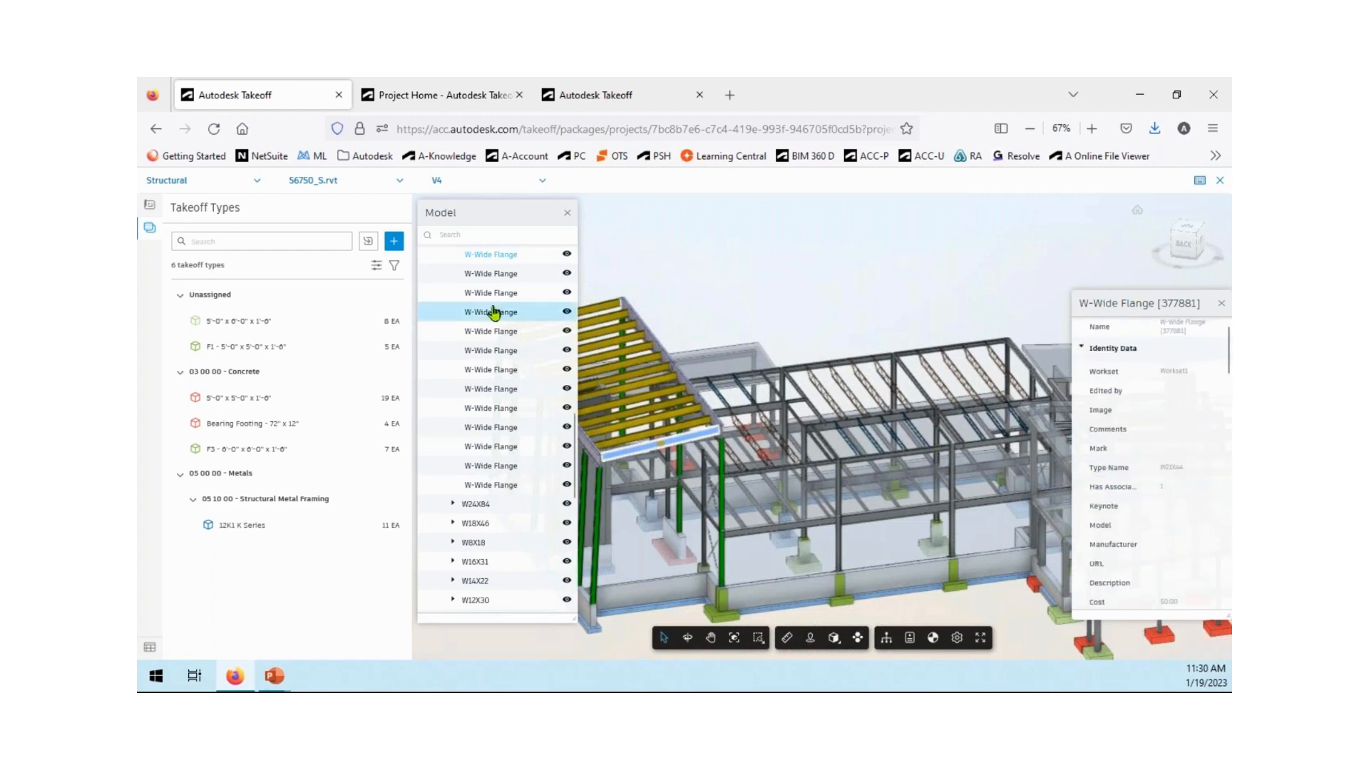
scroll(473, 340, "up", 3)
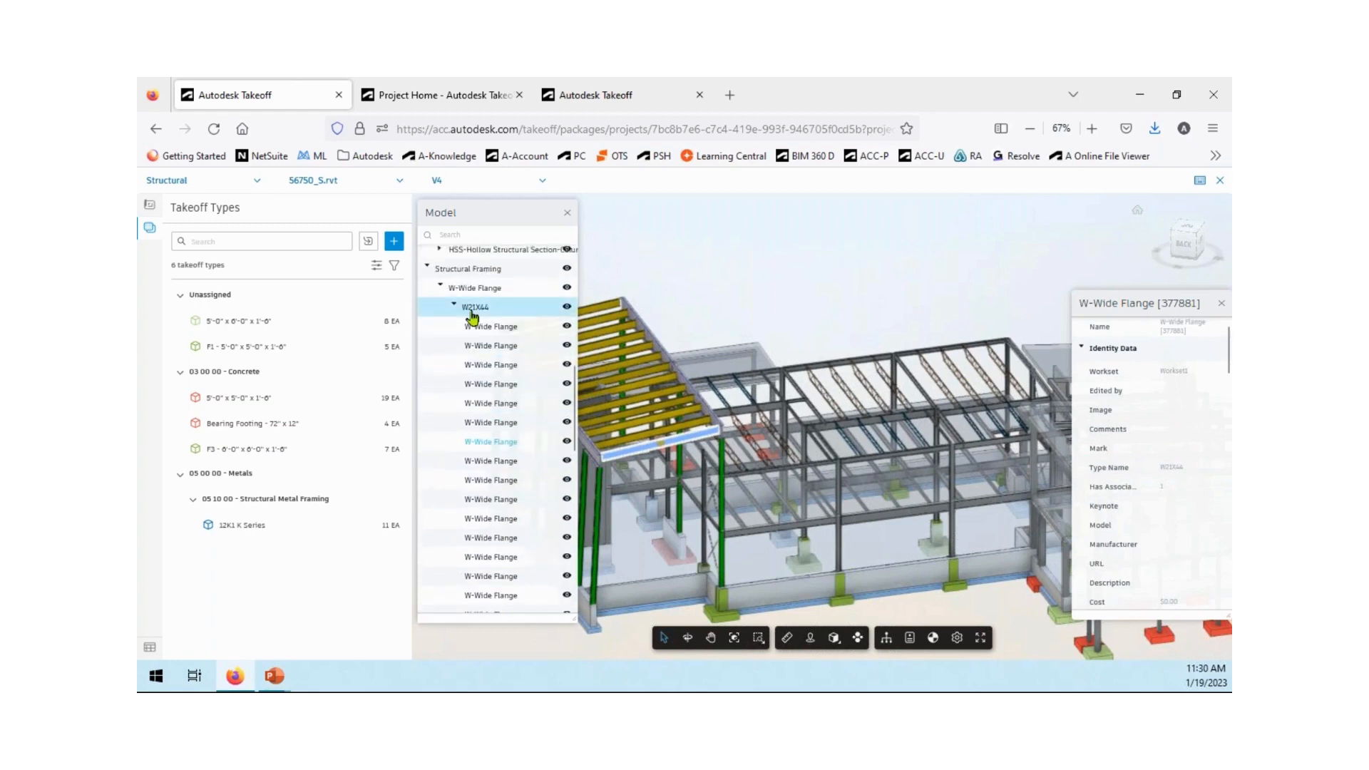
scroll(1159, 485, "down", 5)
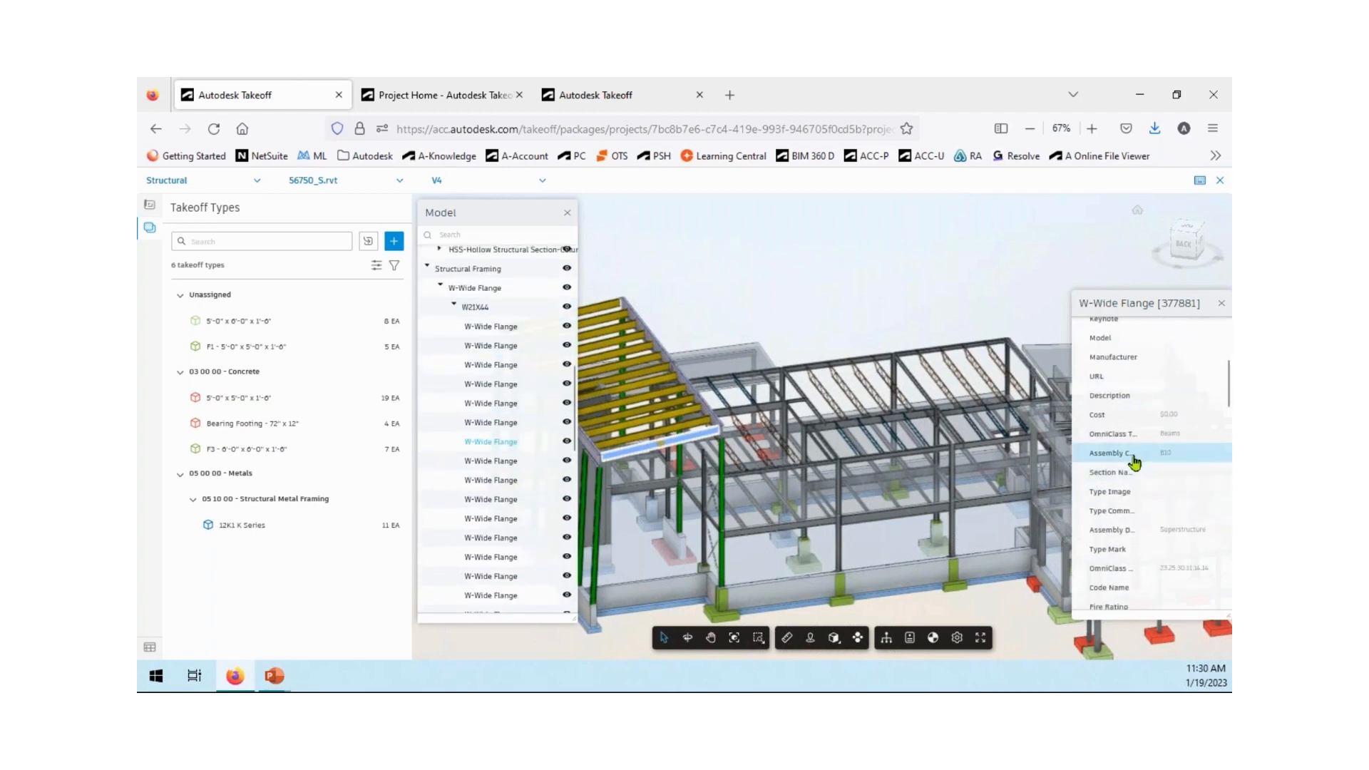
scroll(1134, 464, "down", 6)
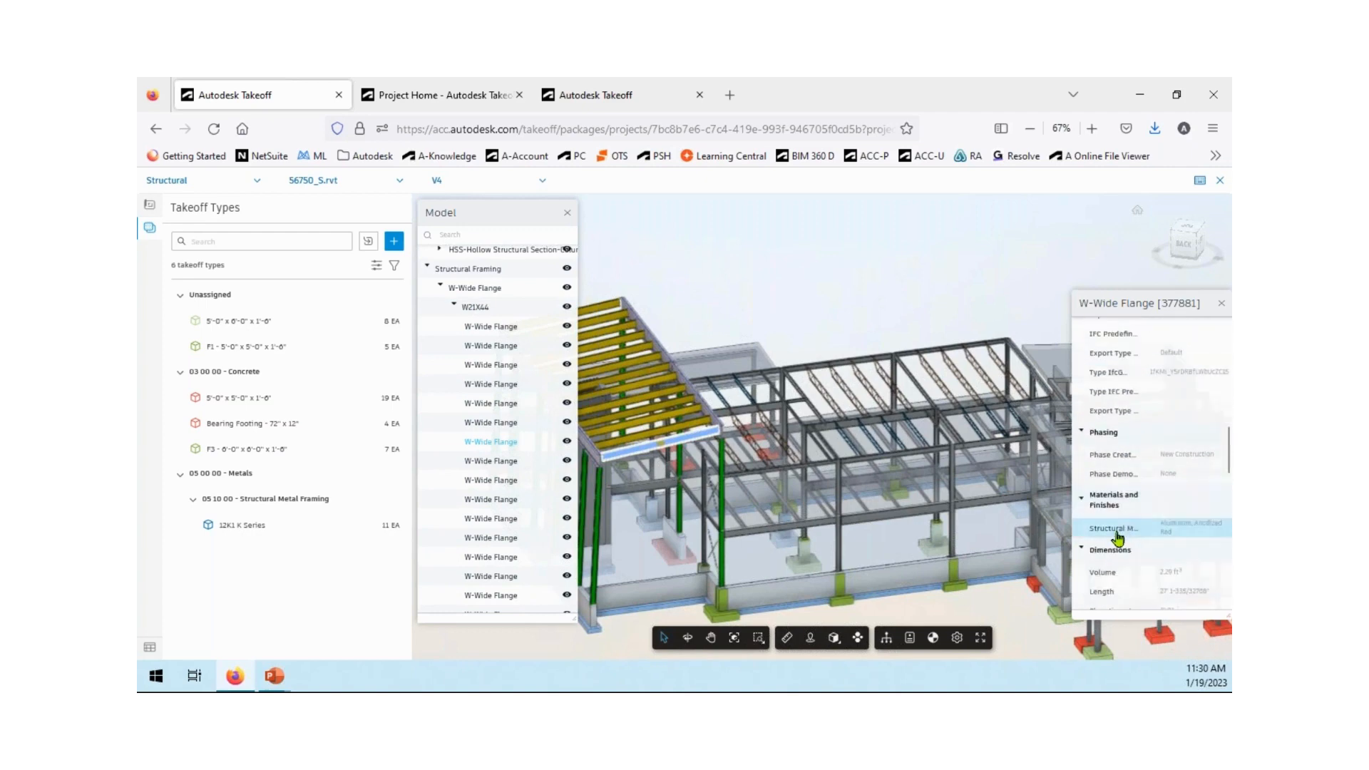
scroll(1118, 538, "down", 5)
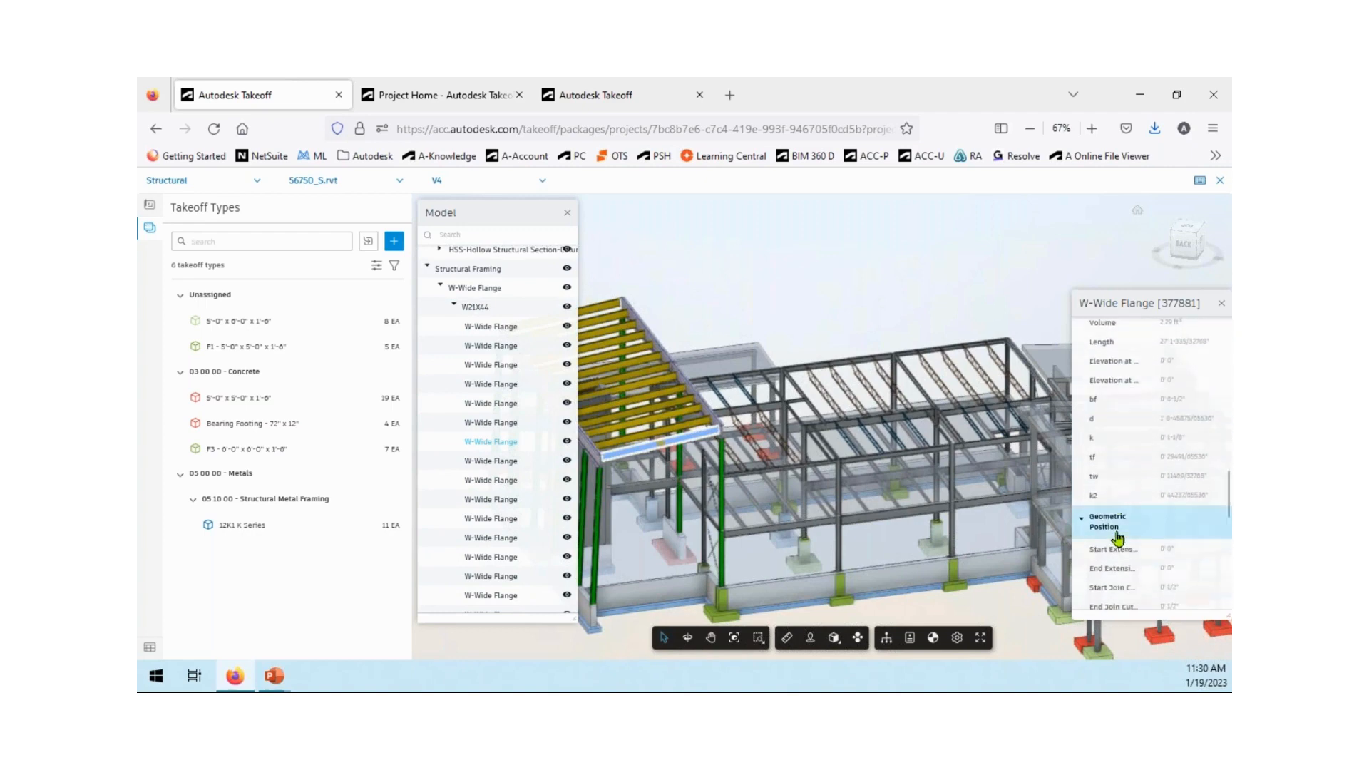
scroll(1119, 539, "down", 6)
scroll(1118, 539, "up", 2)
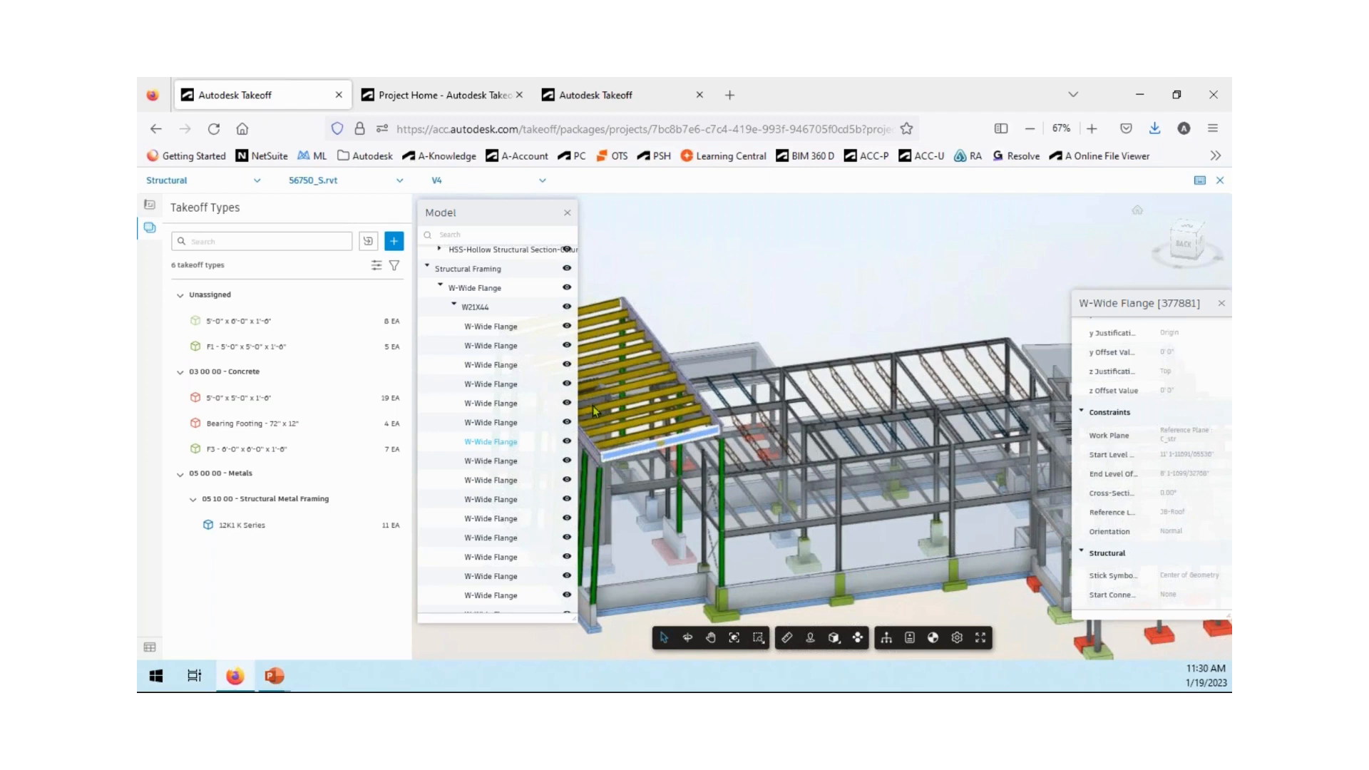
Select all W21X44 members and create a BIM takeoff type named W21X44 with an orange fill.
right_click(622, 450)
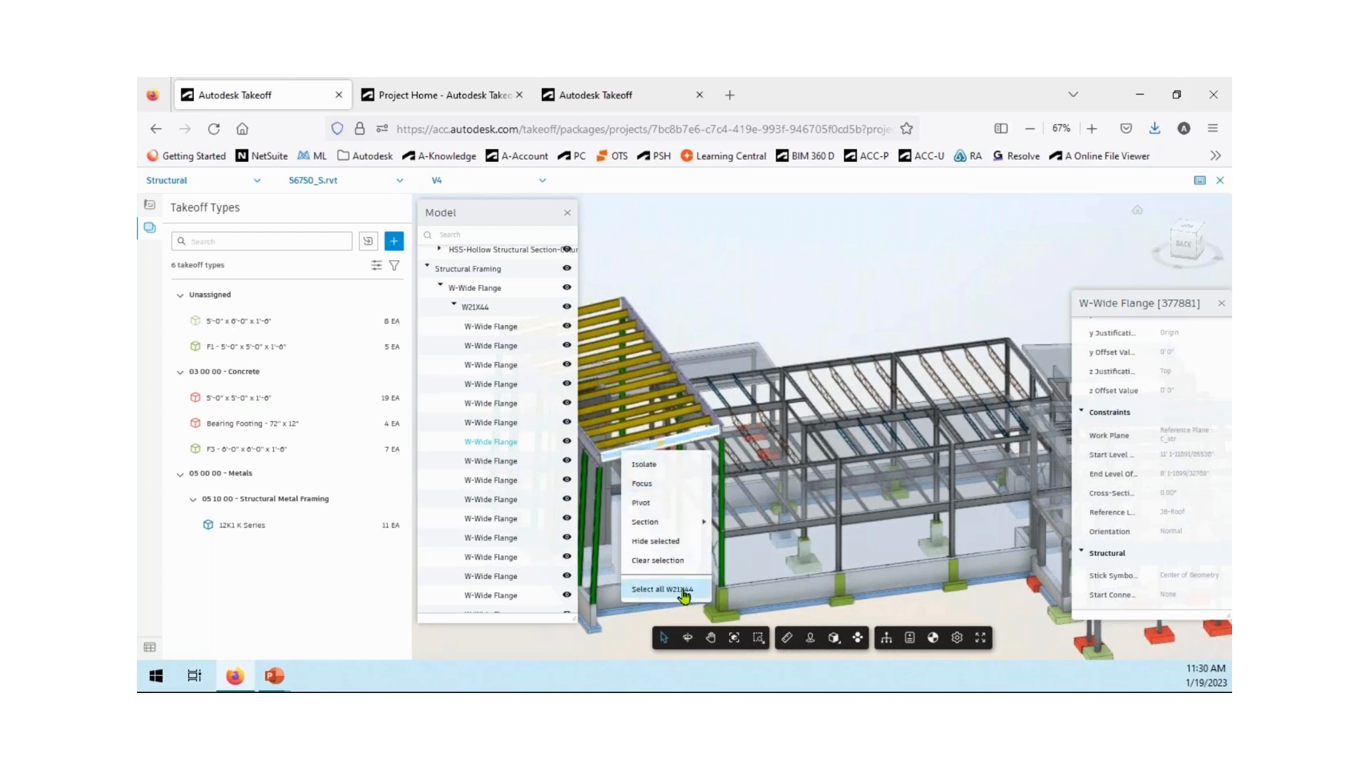
left_click(683, 592)
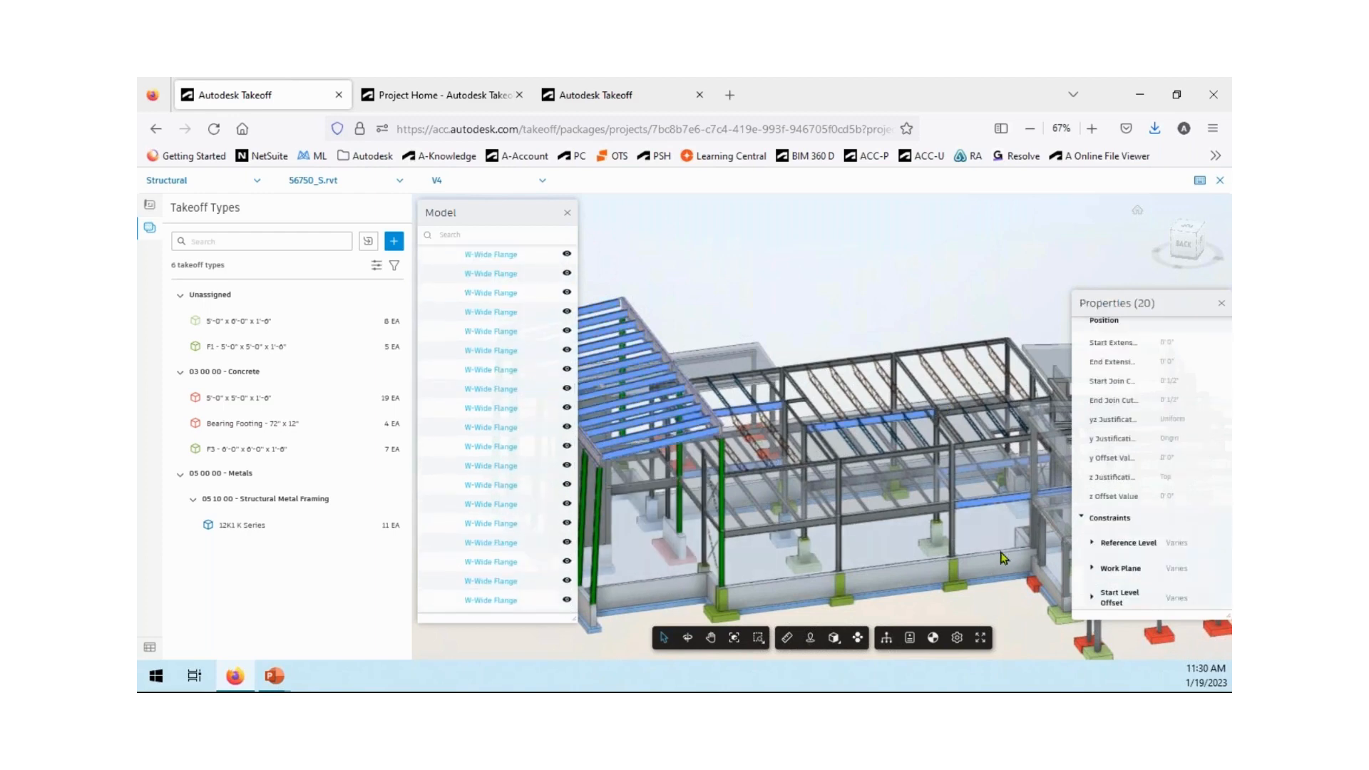
left_click(393, 243)
type("W21X44")
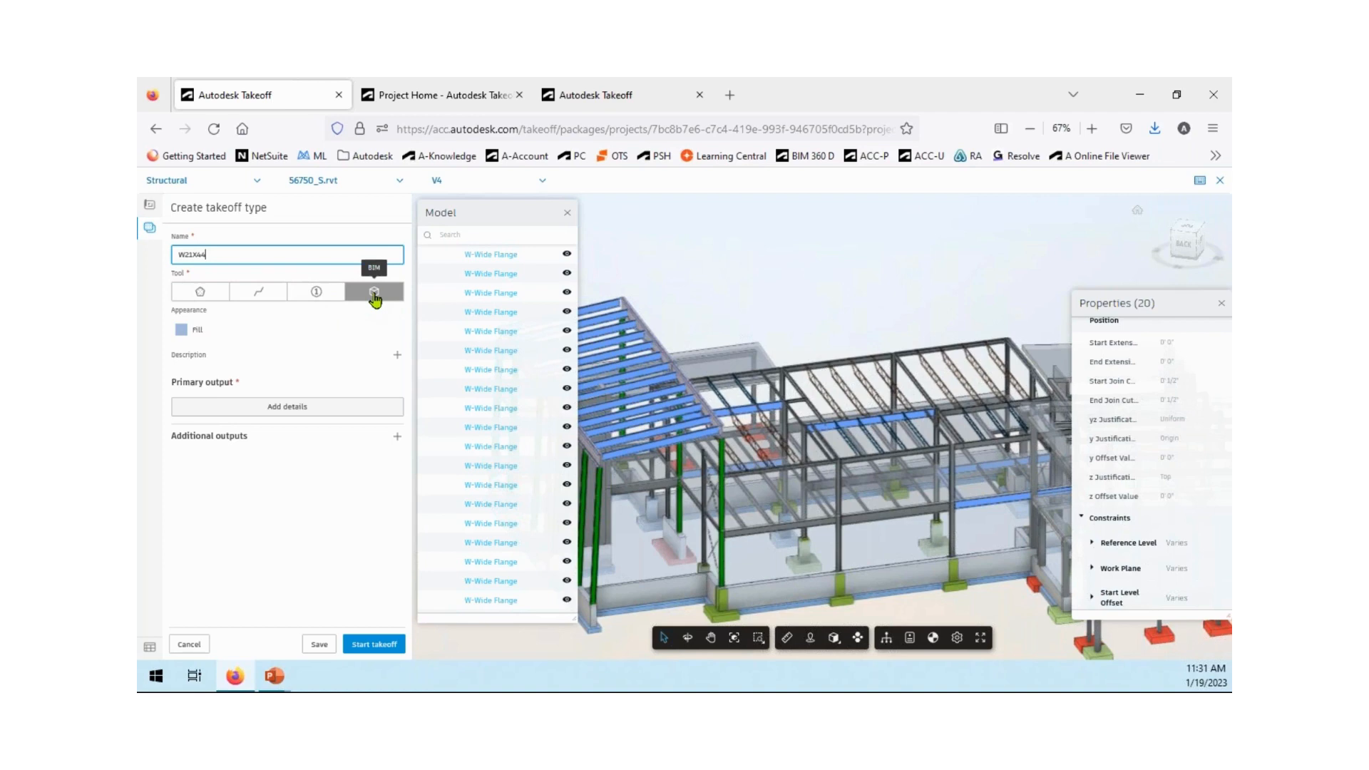
left_click(181, 330)
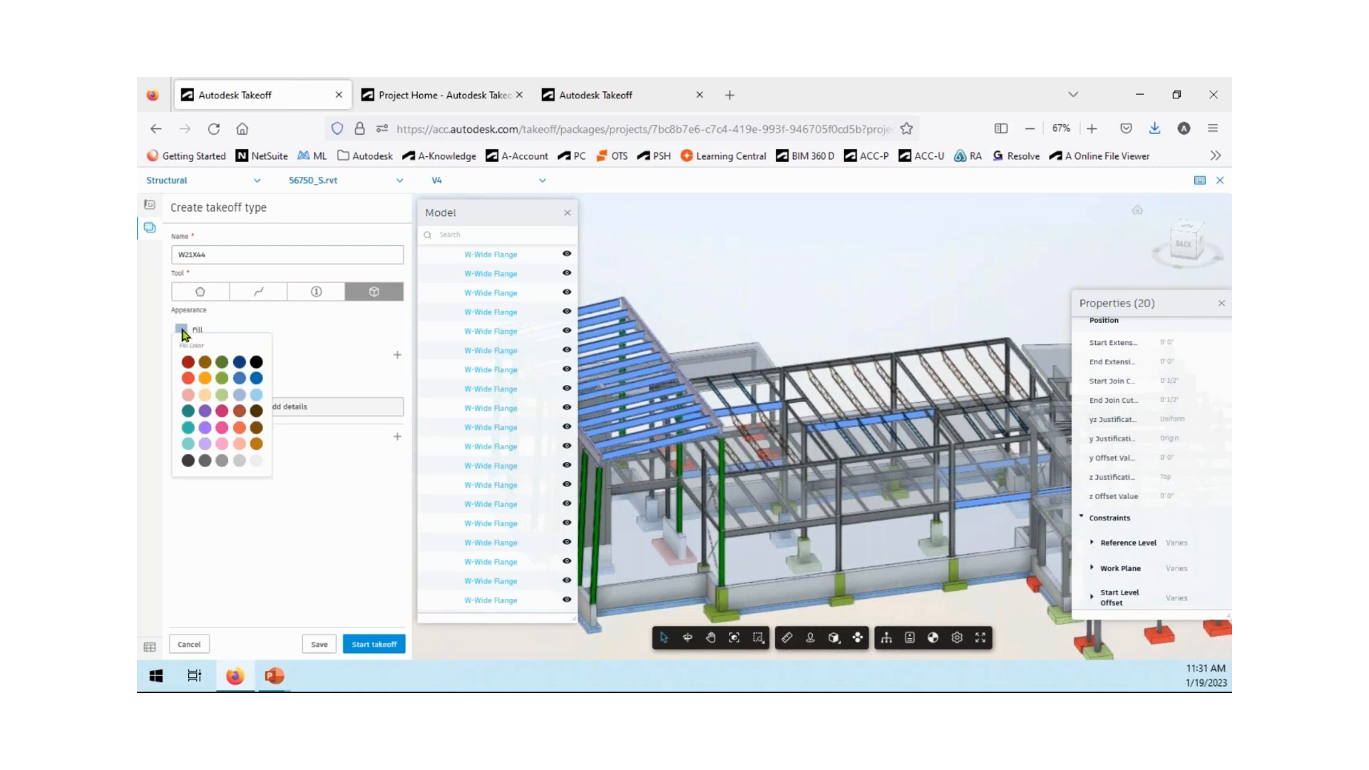
left_click(205, 379)
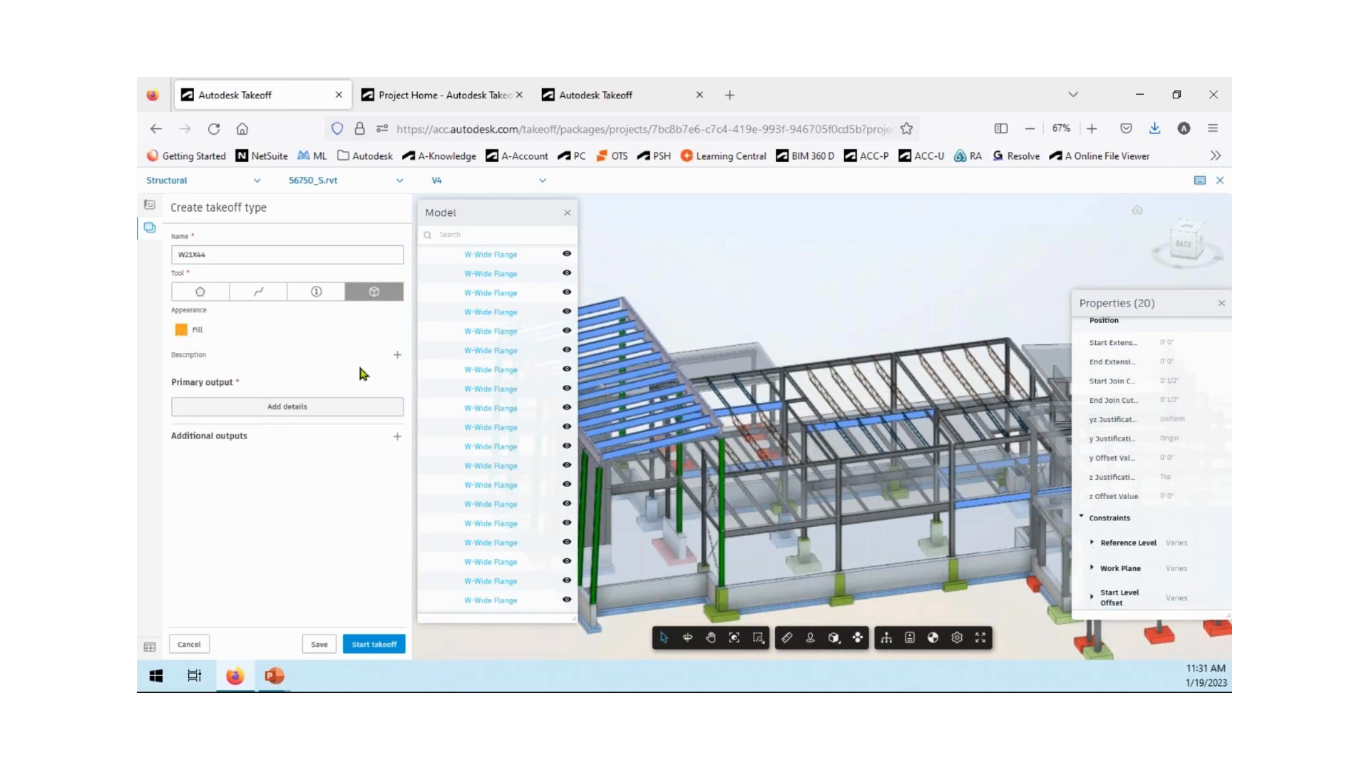
Define the primary output as Beam, measured by Count (EA) and classified under 05 10 00 - Structural Metal Framing.
left_click(287, 408)
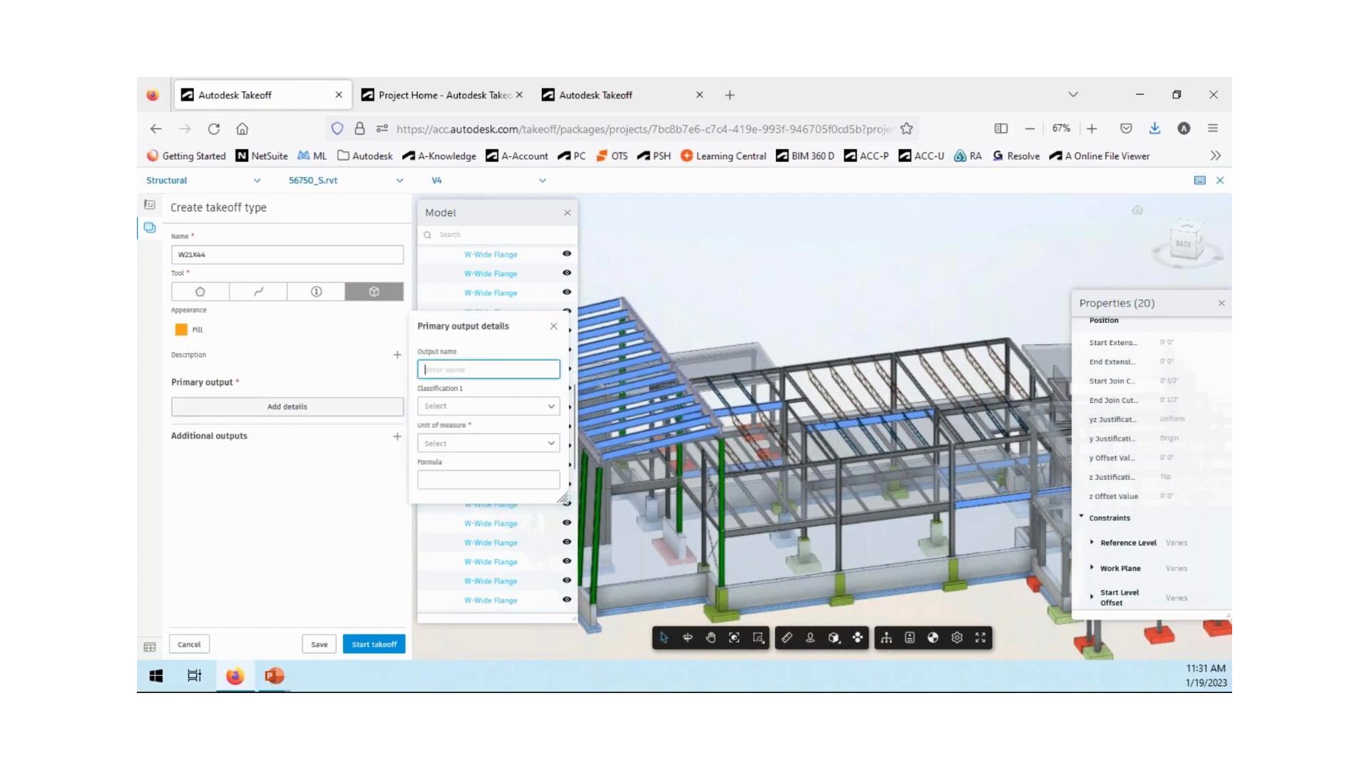
left_click(482, 446)
left_click(445, 467)
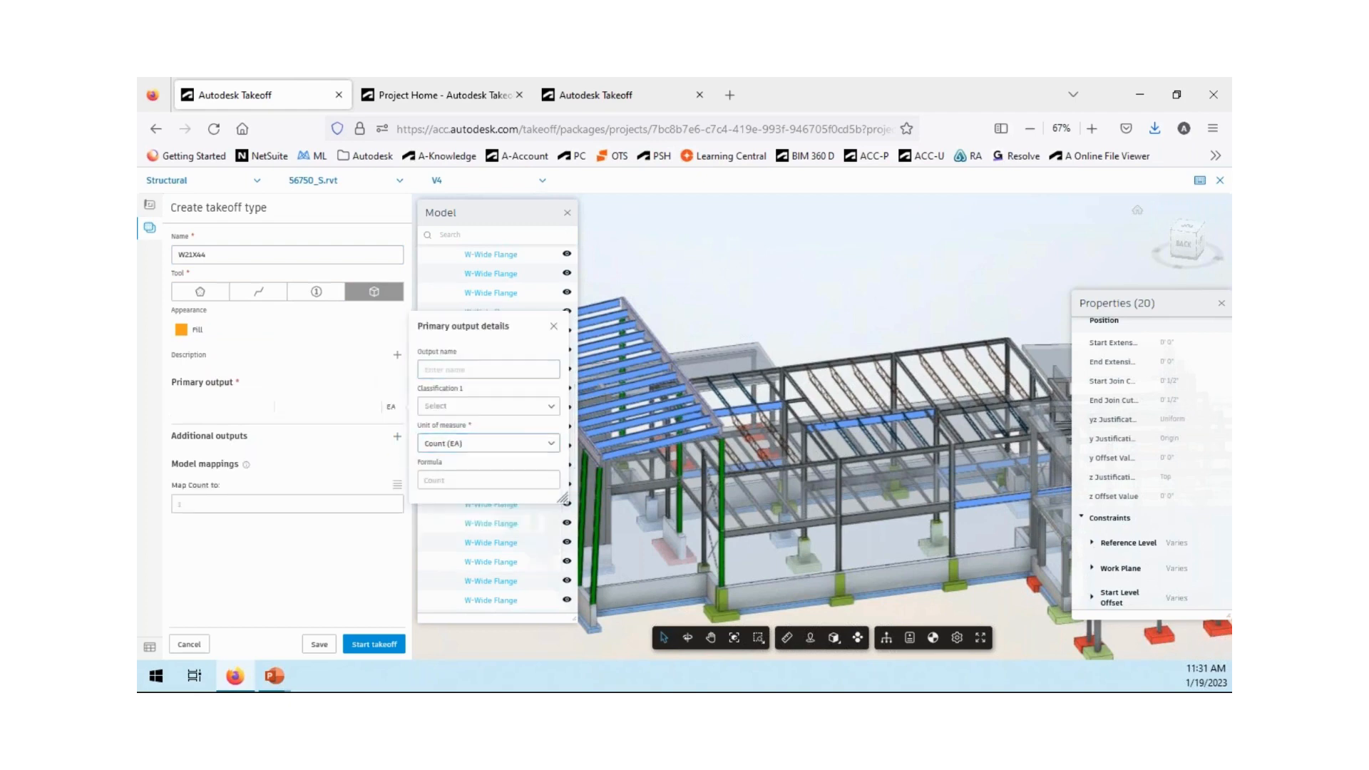
left_click(471, 366)
type("Beam")
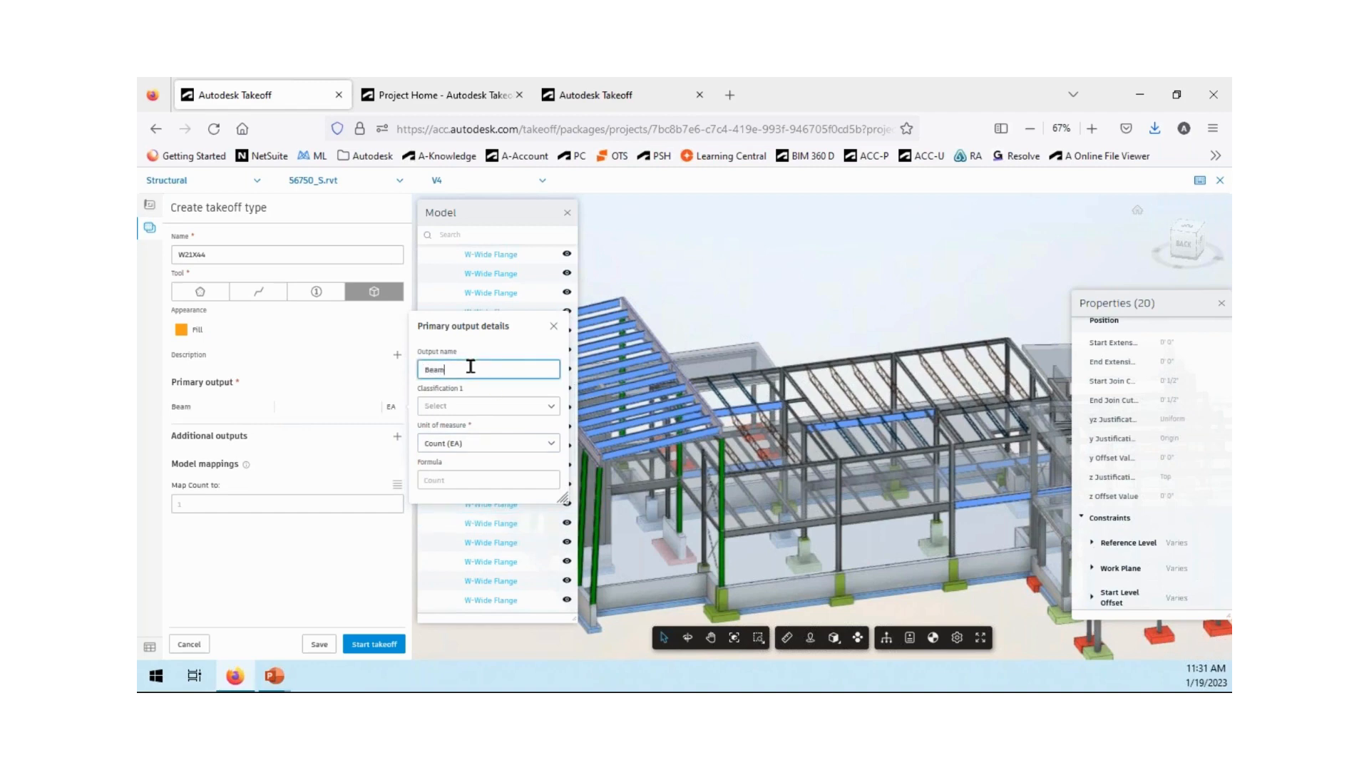
left_click(488, 411)
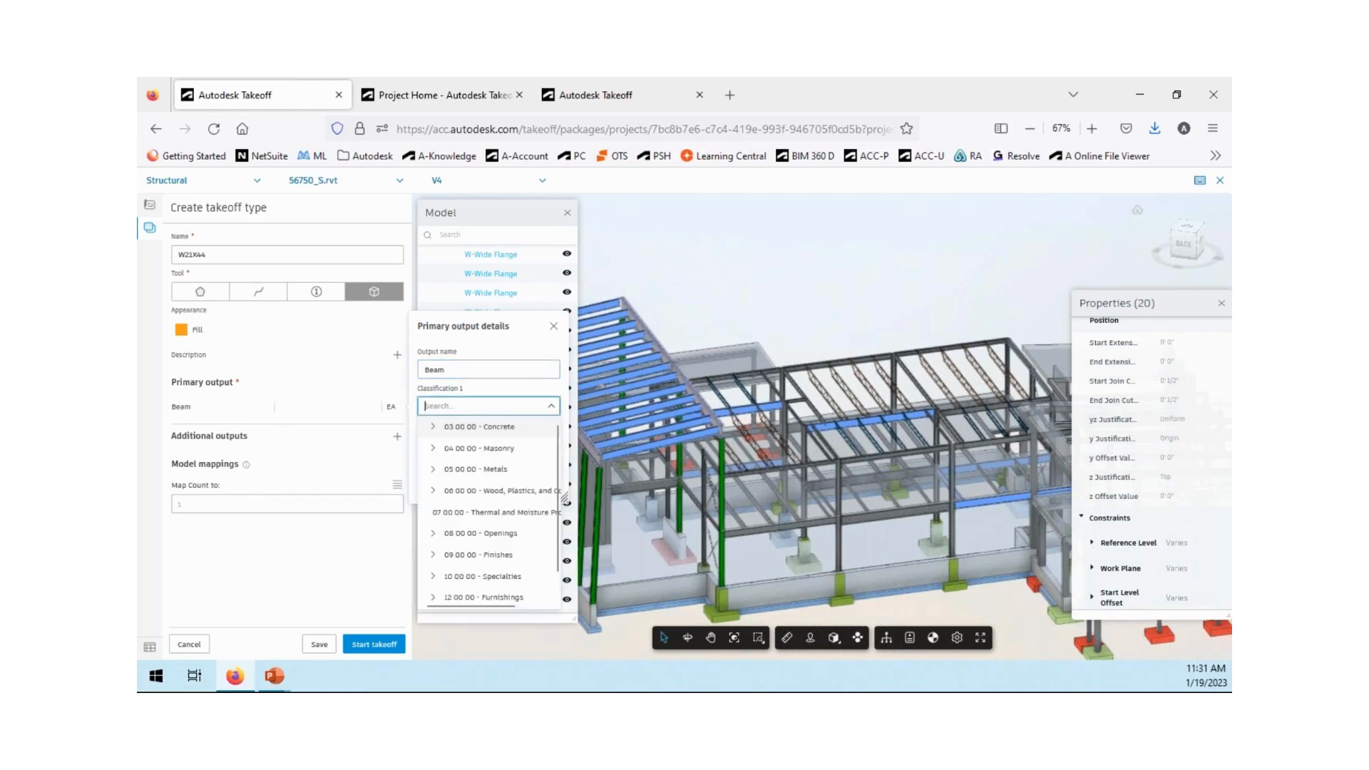
left_click(499, 470)
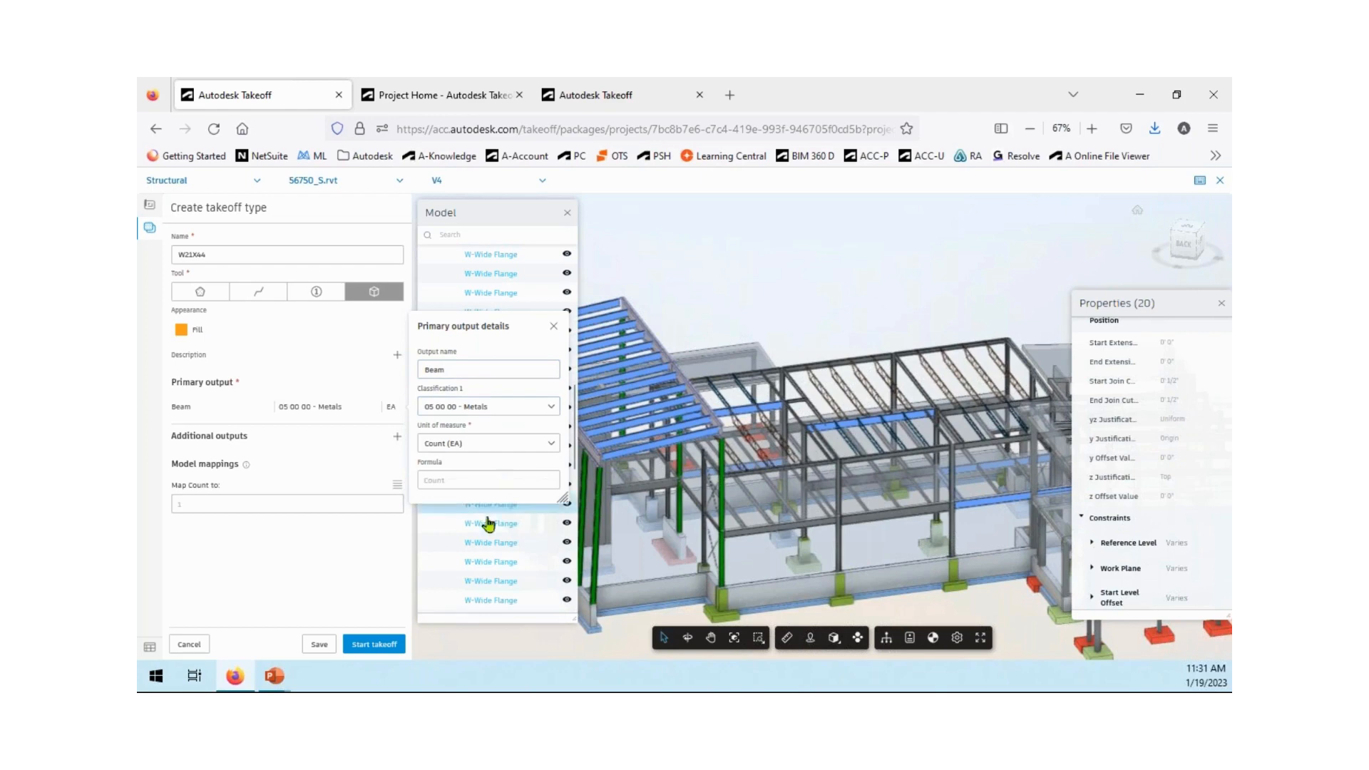
left_click(552, 409)
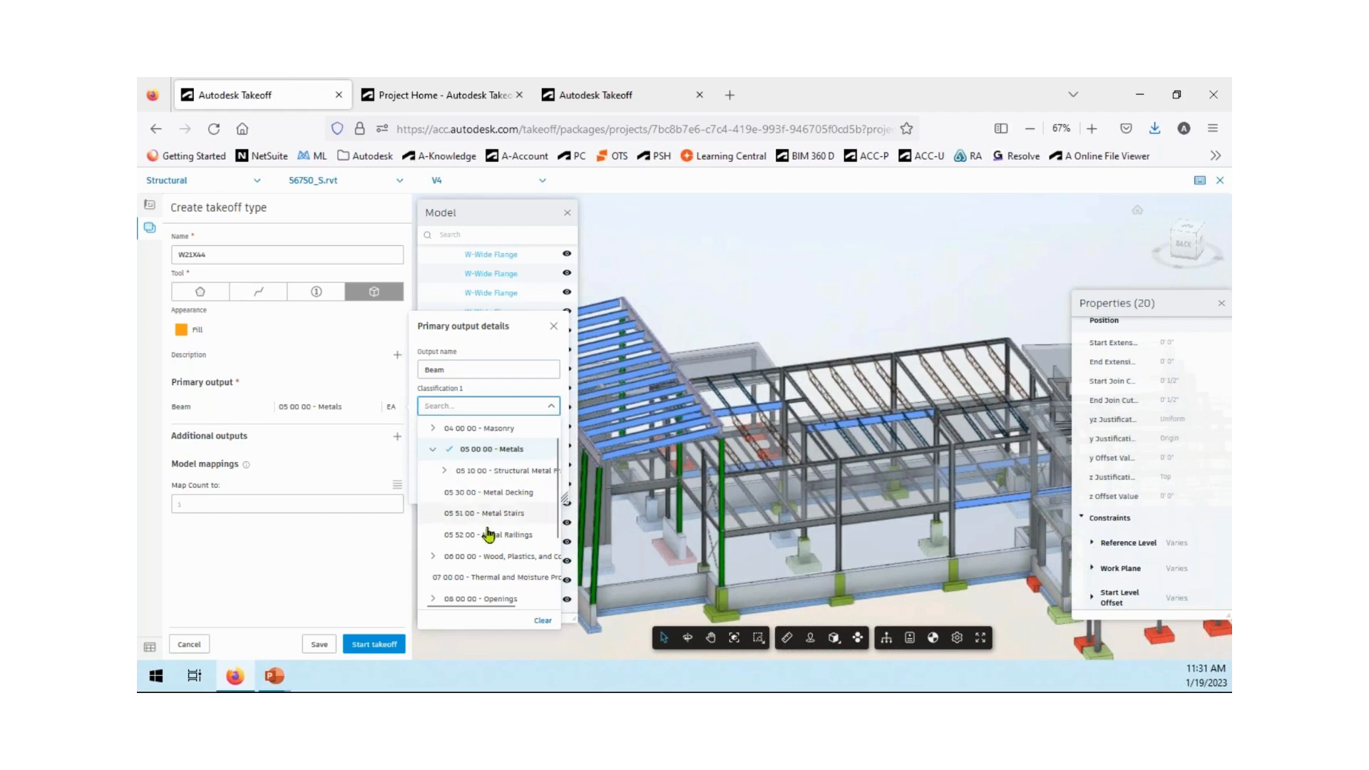
left_click(499, 473)
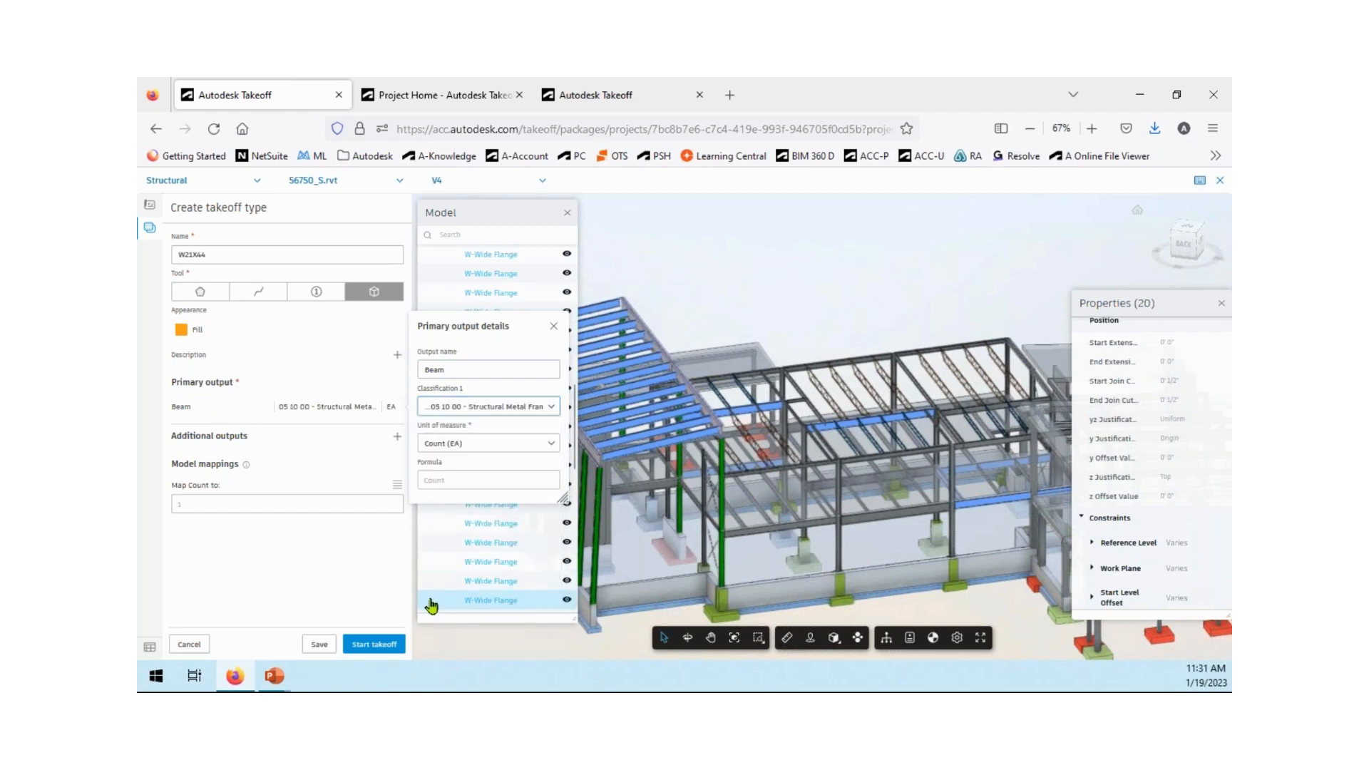
left_click(554, 326)
Start the takeoff on the selected beams, and collapse and expand the output of the W21X44 type.
left_click(363, 642)
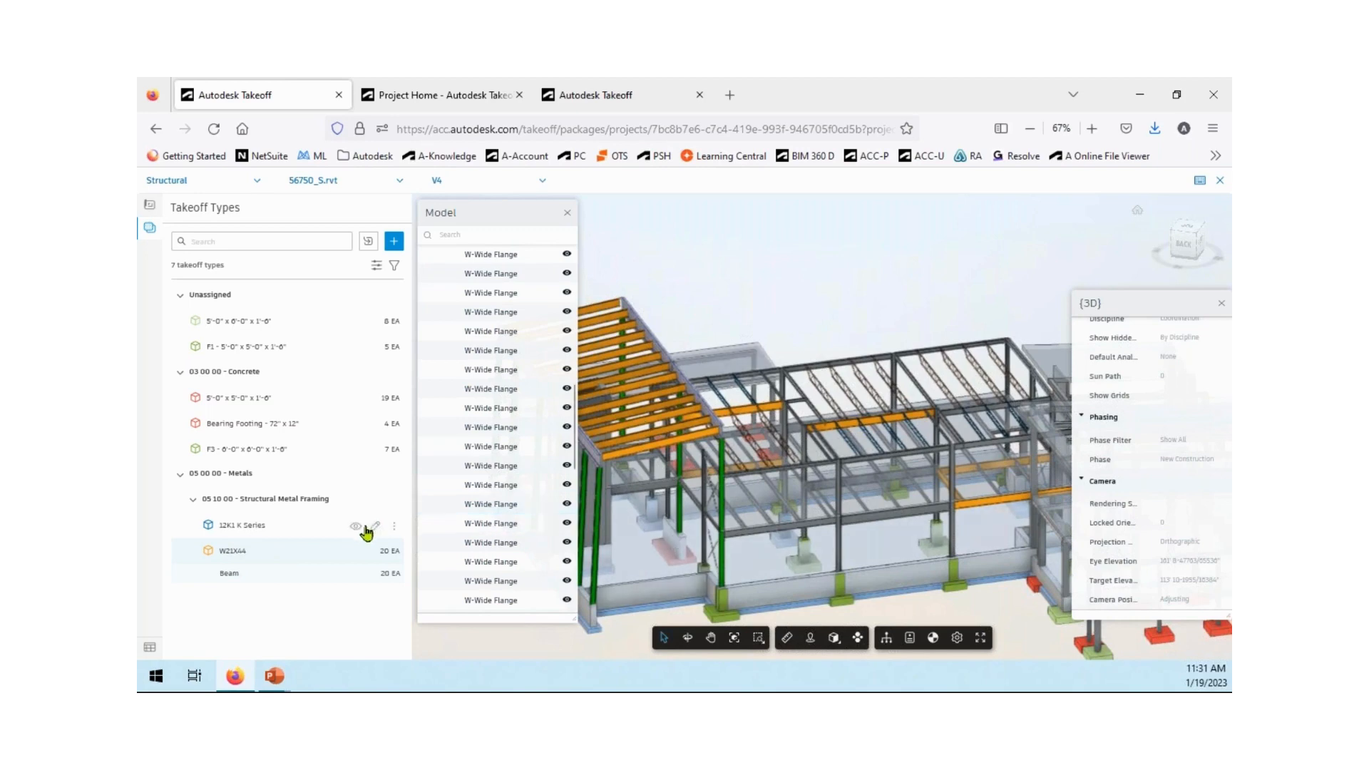
left_click(278, 550)
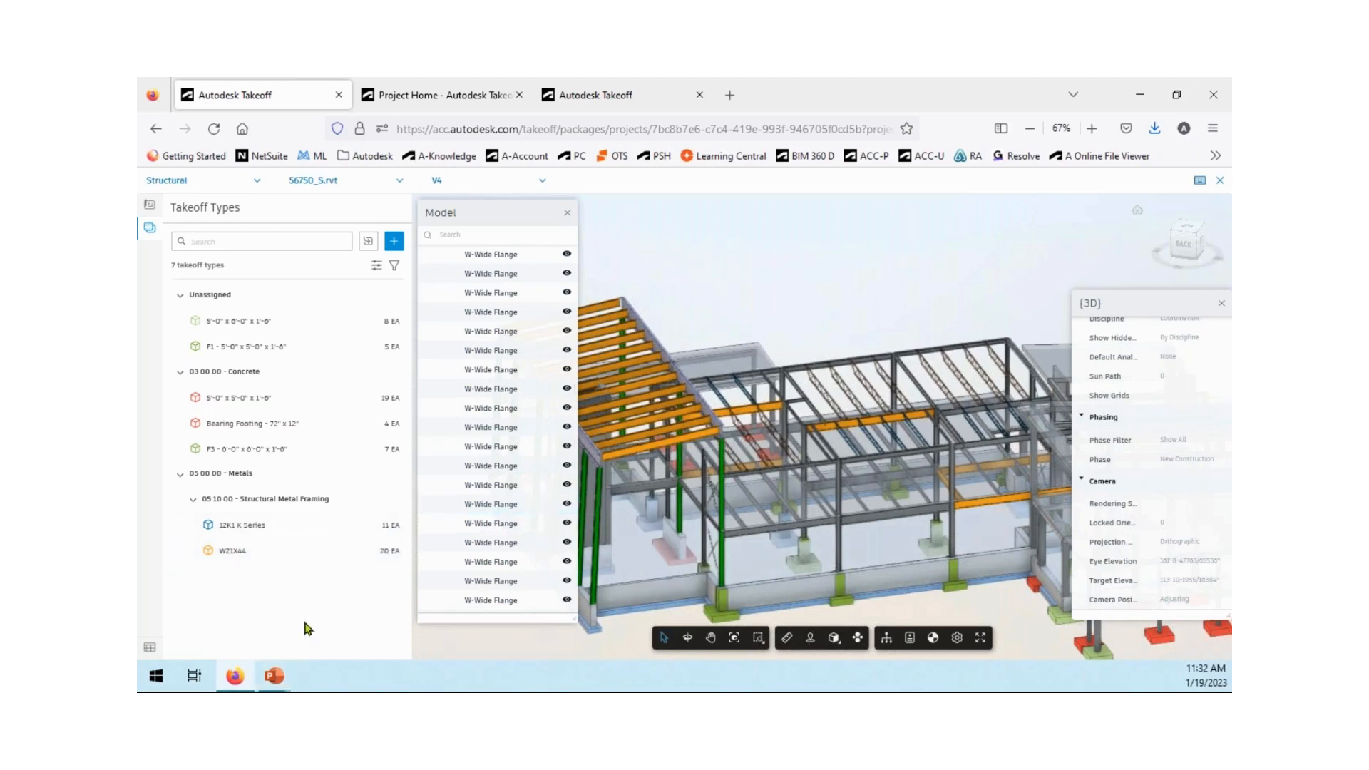
left_click(261, 554)
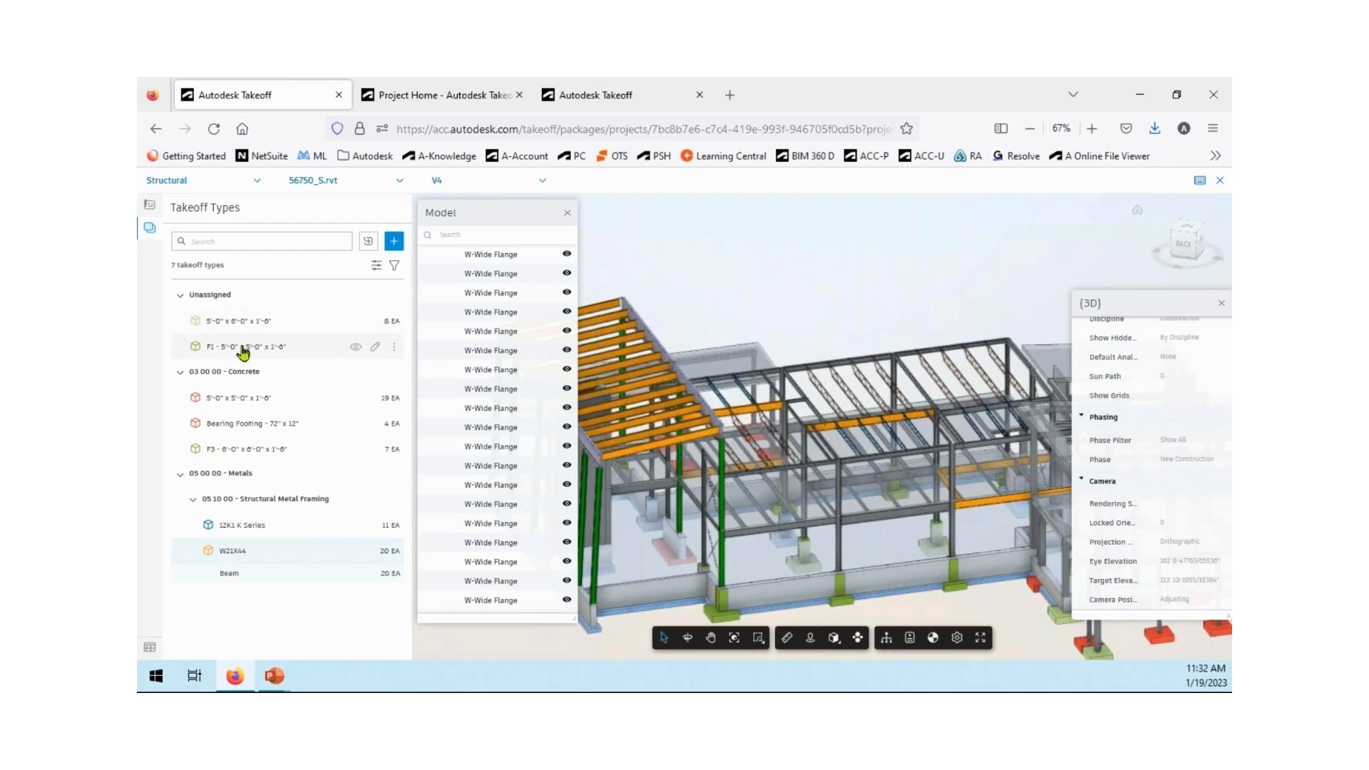
Classify the primary output of the F1 - 5'-0" x 5'-0" x 1'-6" takeoff type as 03 00 00 - Concrete, and save it.
left_click(375, 346)
left_click(316, 406)
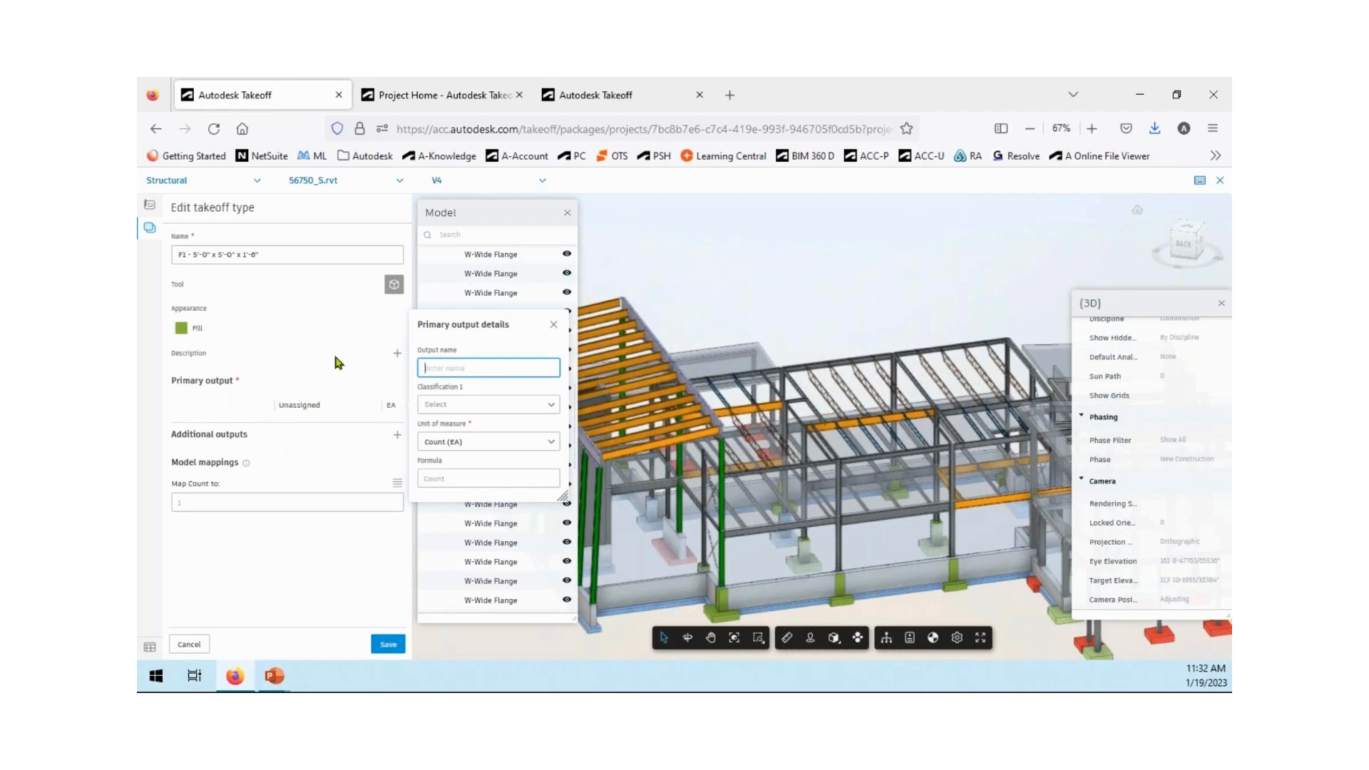
left_click(546, 406)
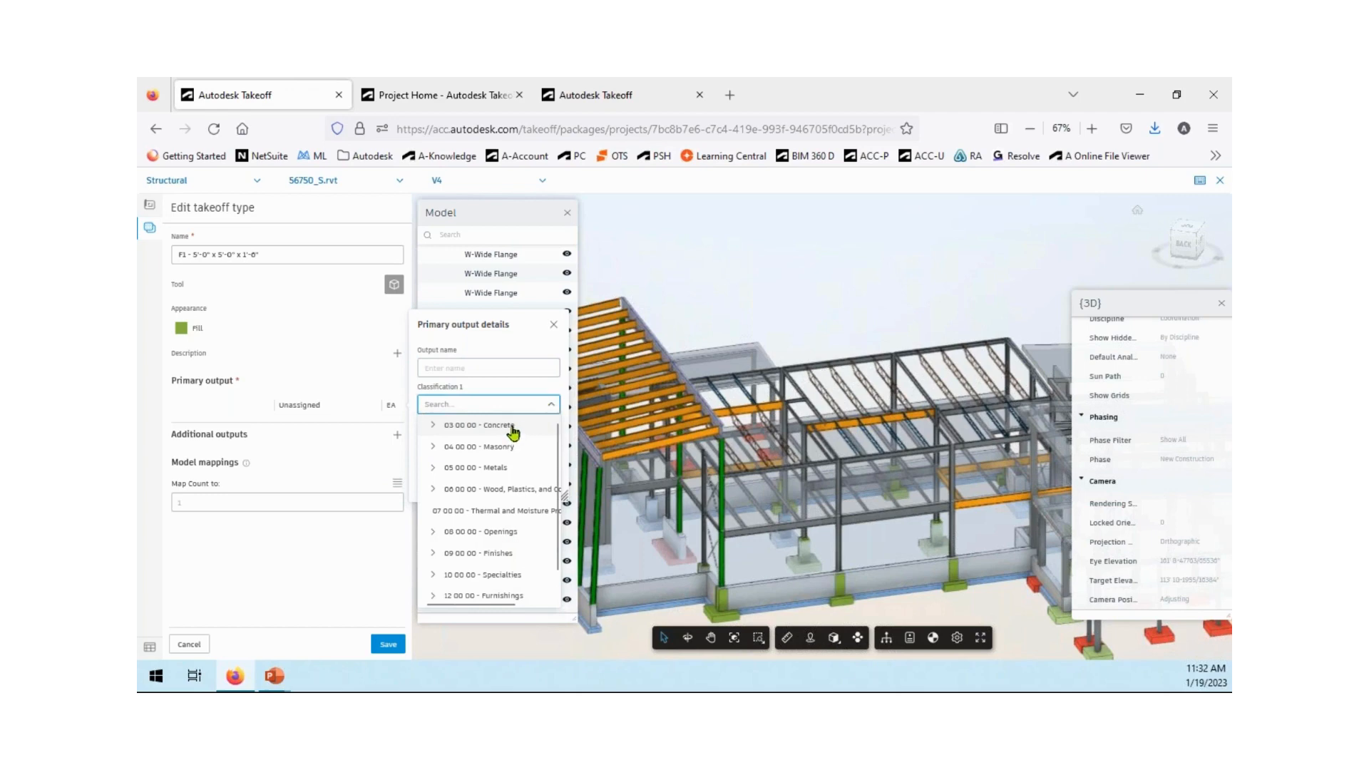
left_click(519, 429)
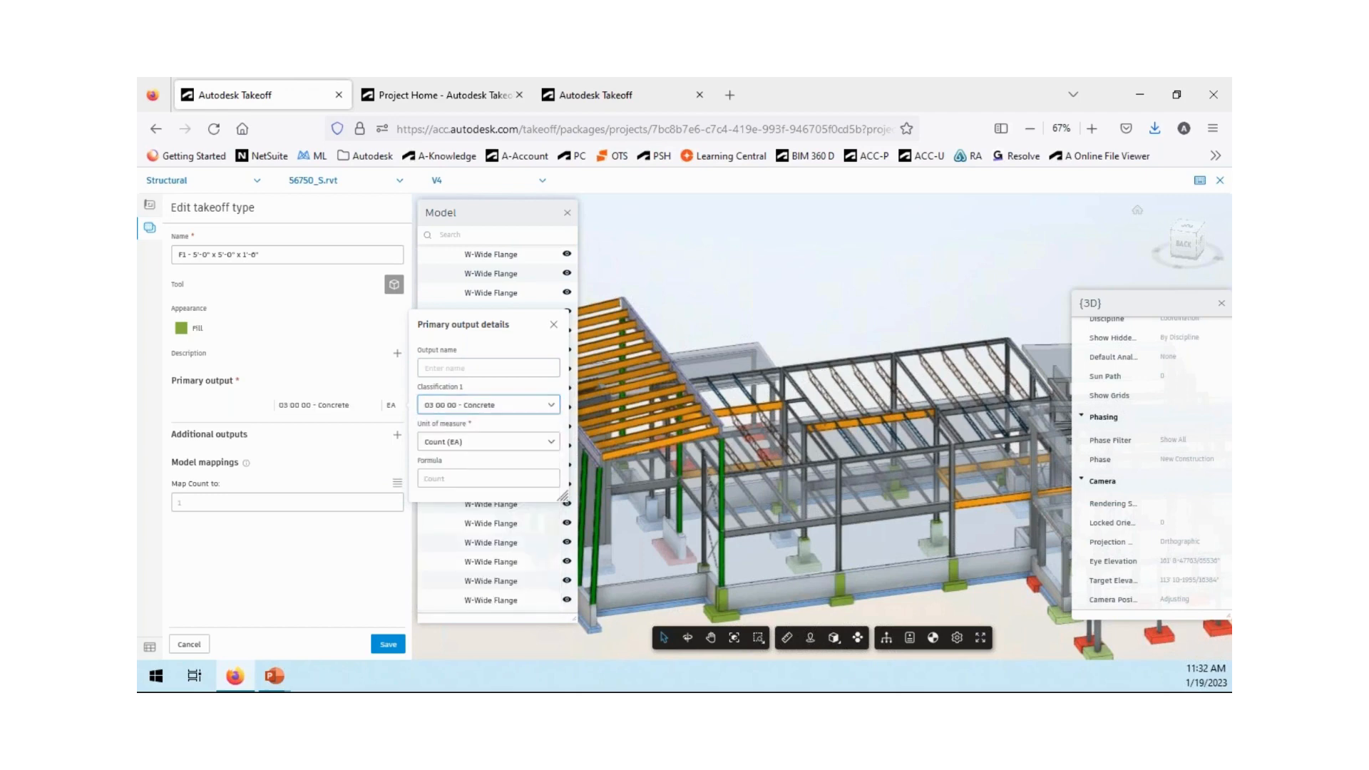
left_click(550, 405)
left_click(433, 420)
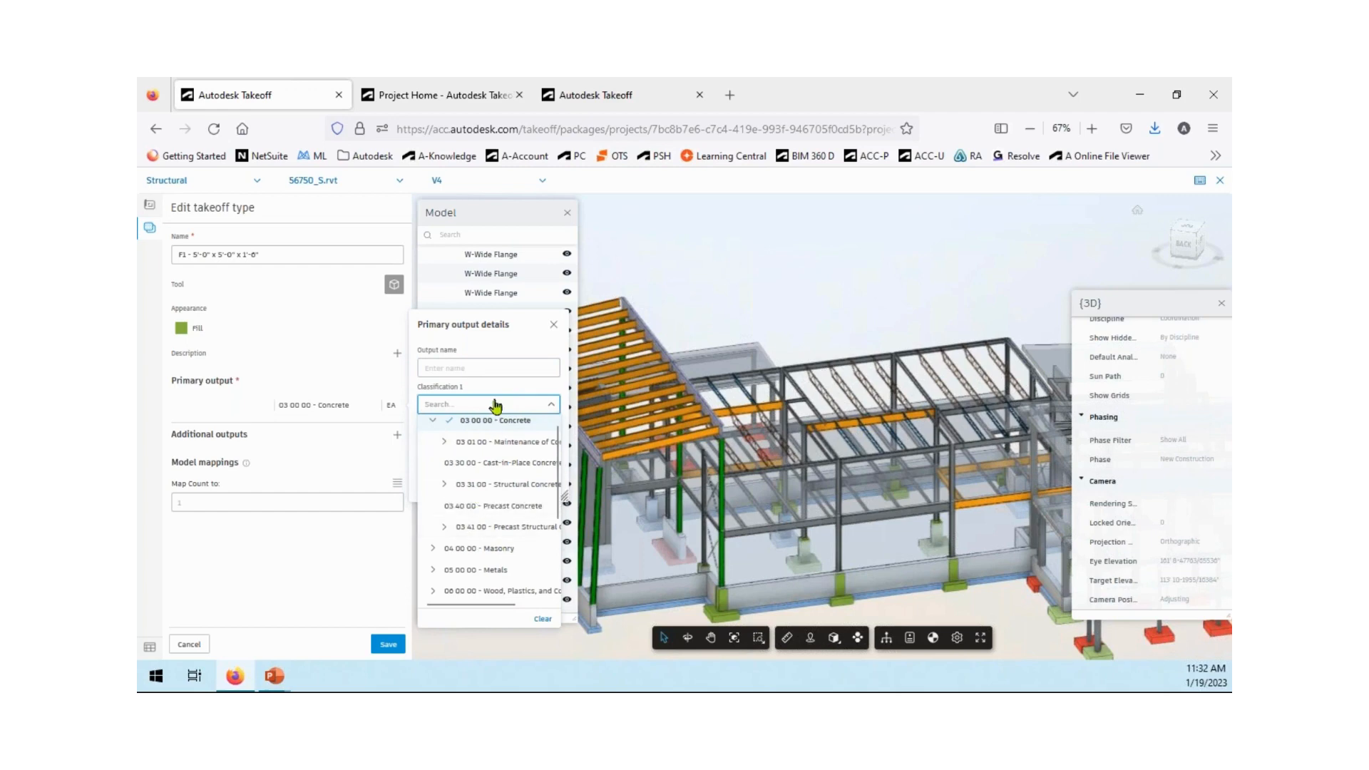
left_click(512, 422)
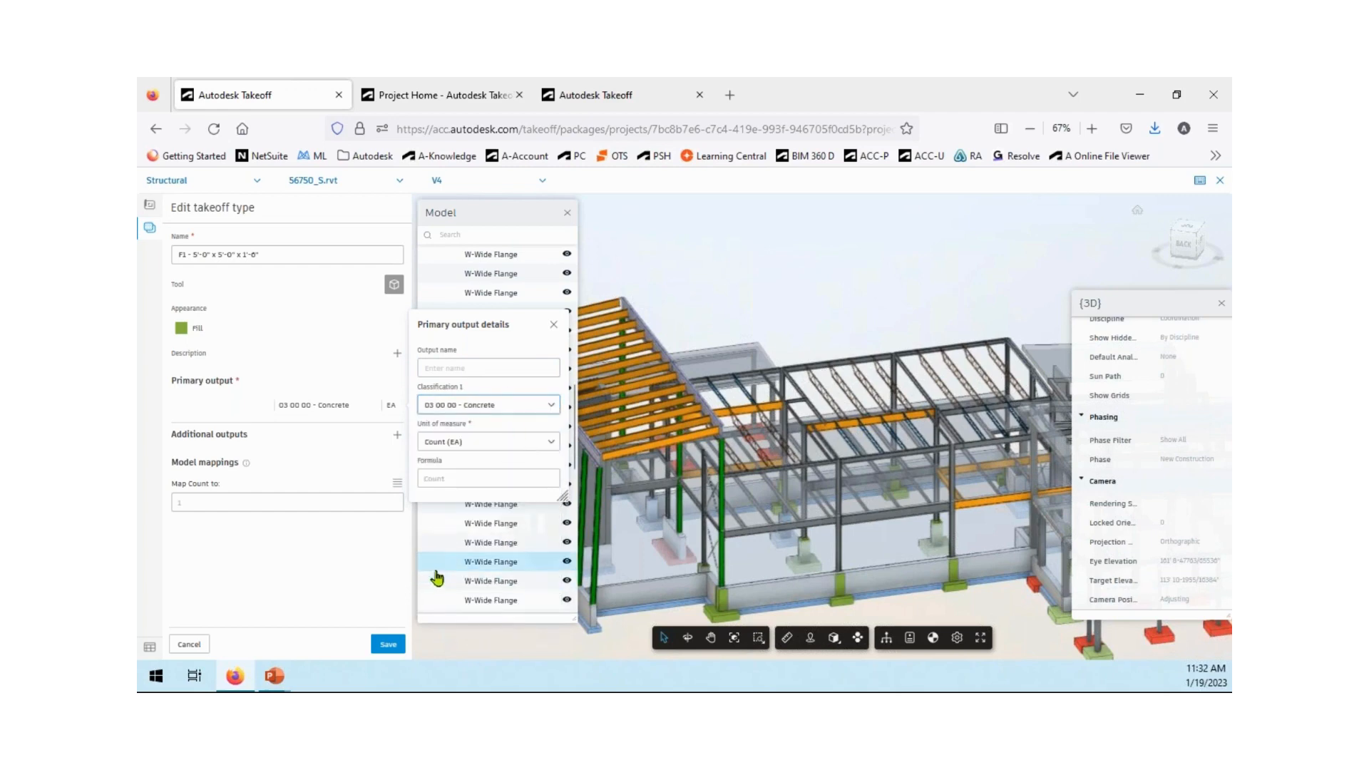
left_click(385, 646)
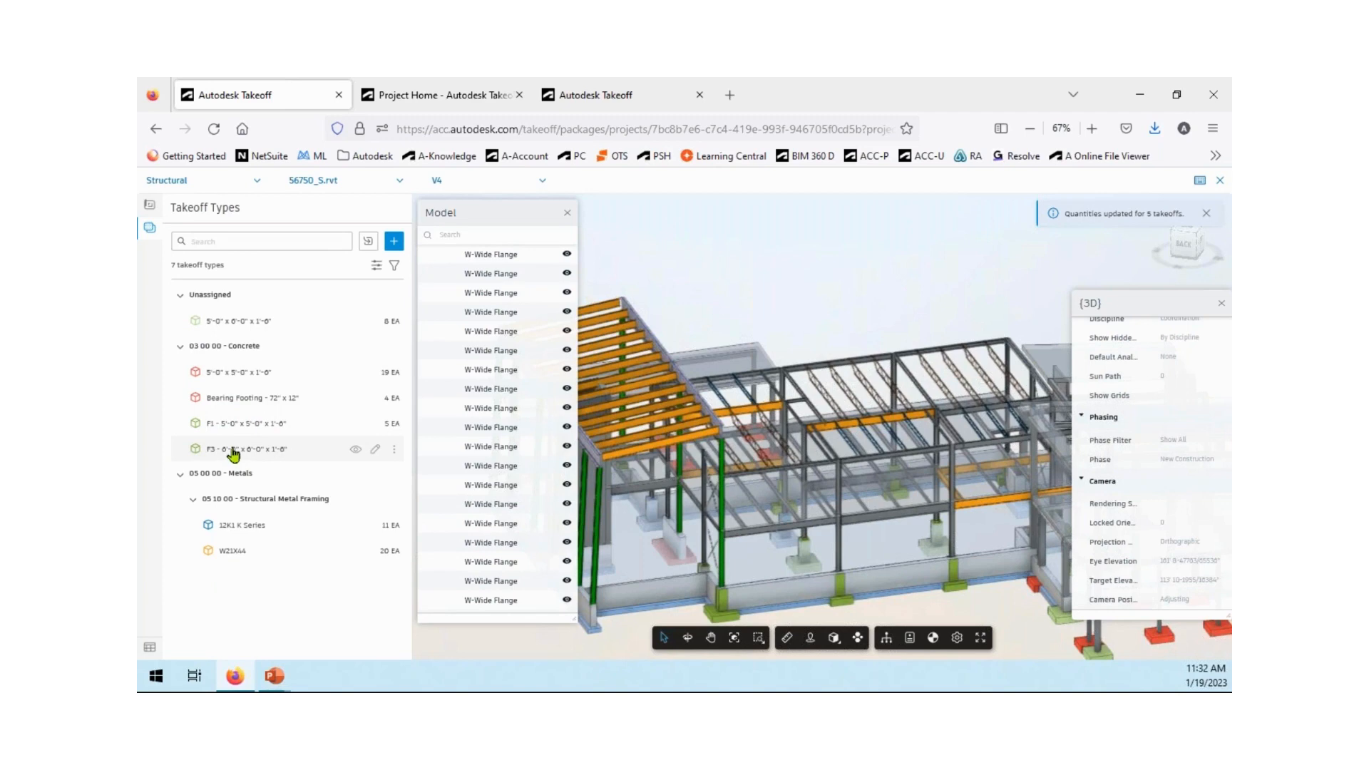
Review the primary output details of the takeoff type F3 - 6'-0" x 6'-0" x 1'-6", and save the type.
left_click(377, 450)
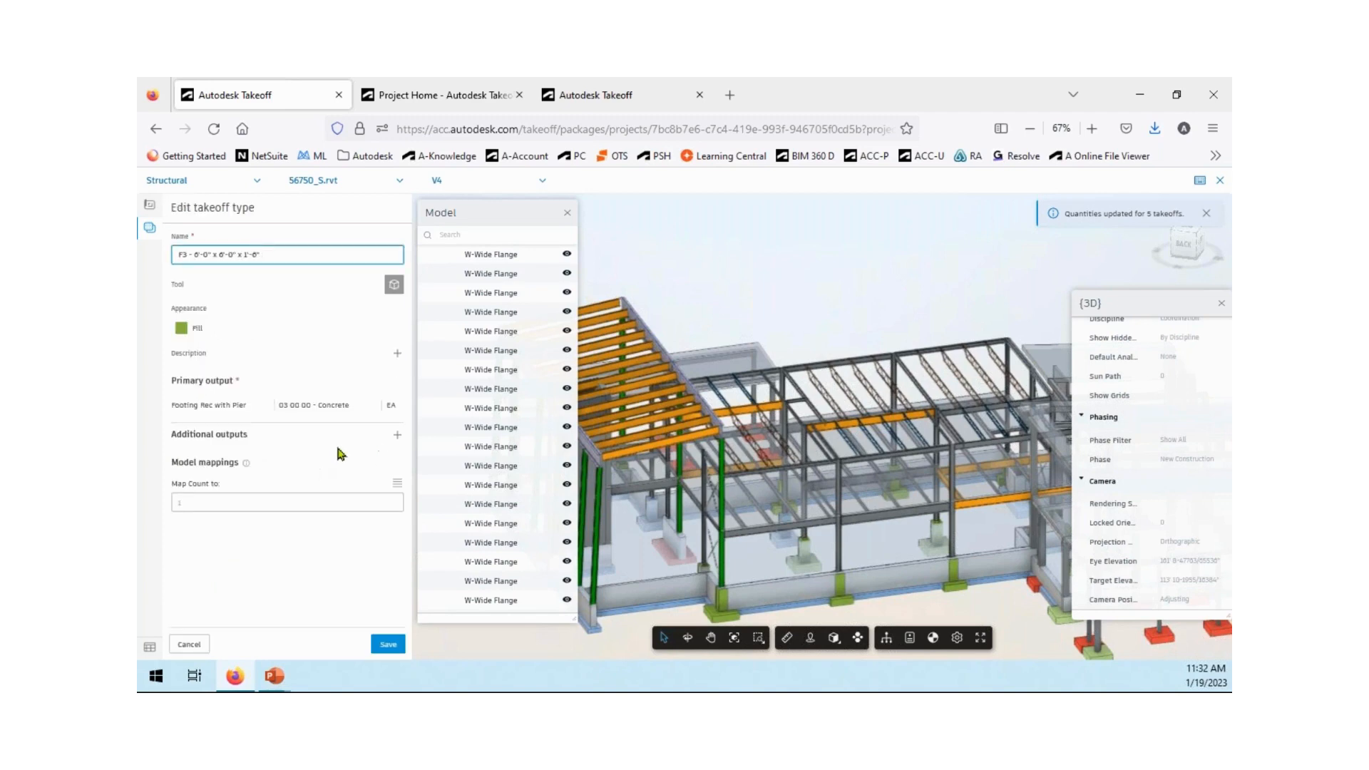
left_click(346, 406)
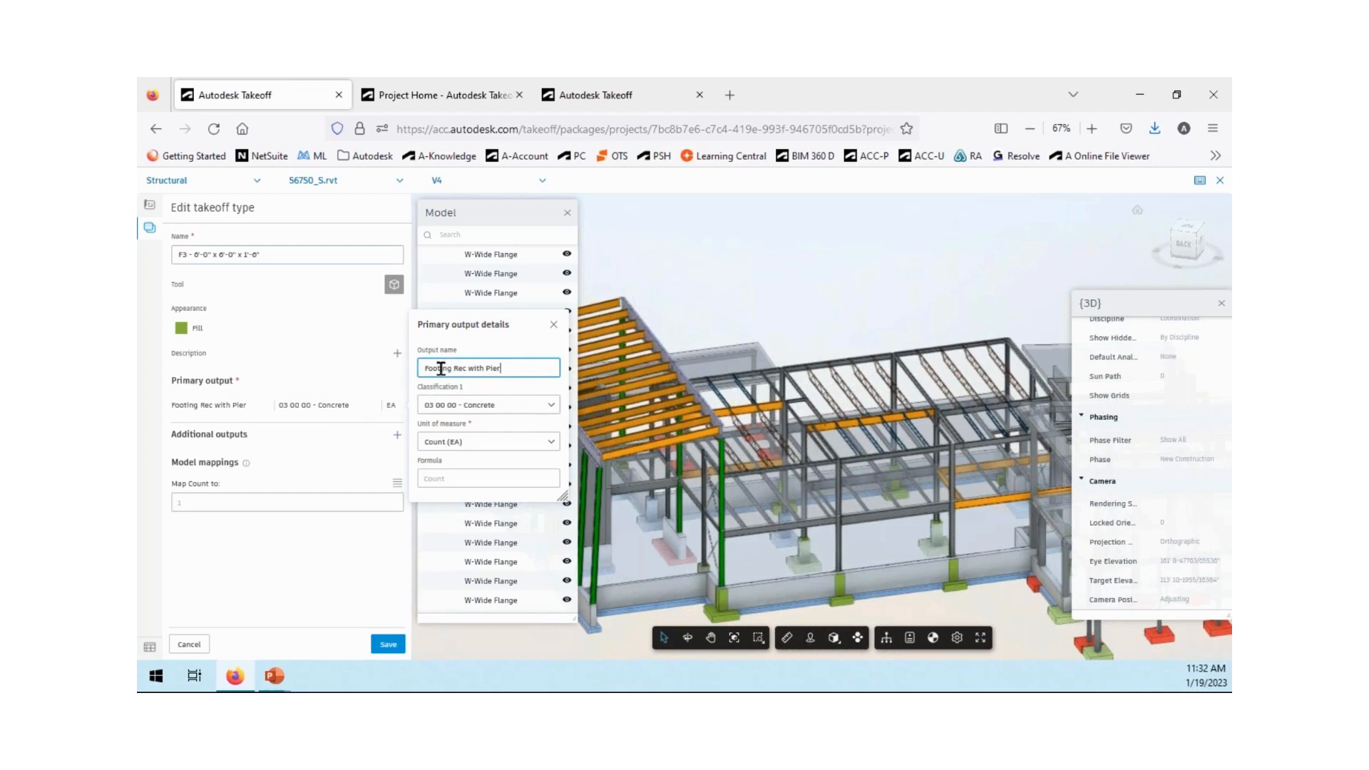
left_click(554, 325)
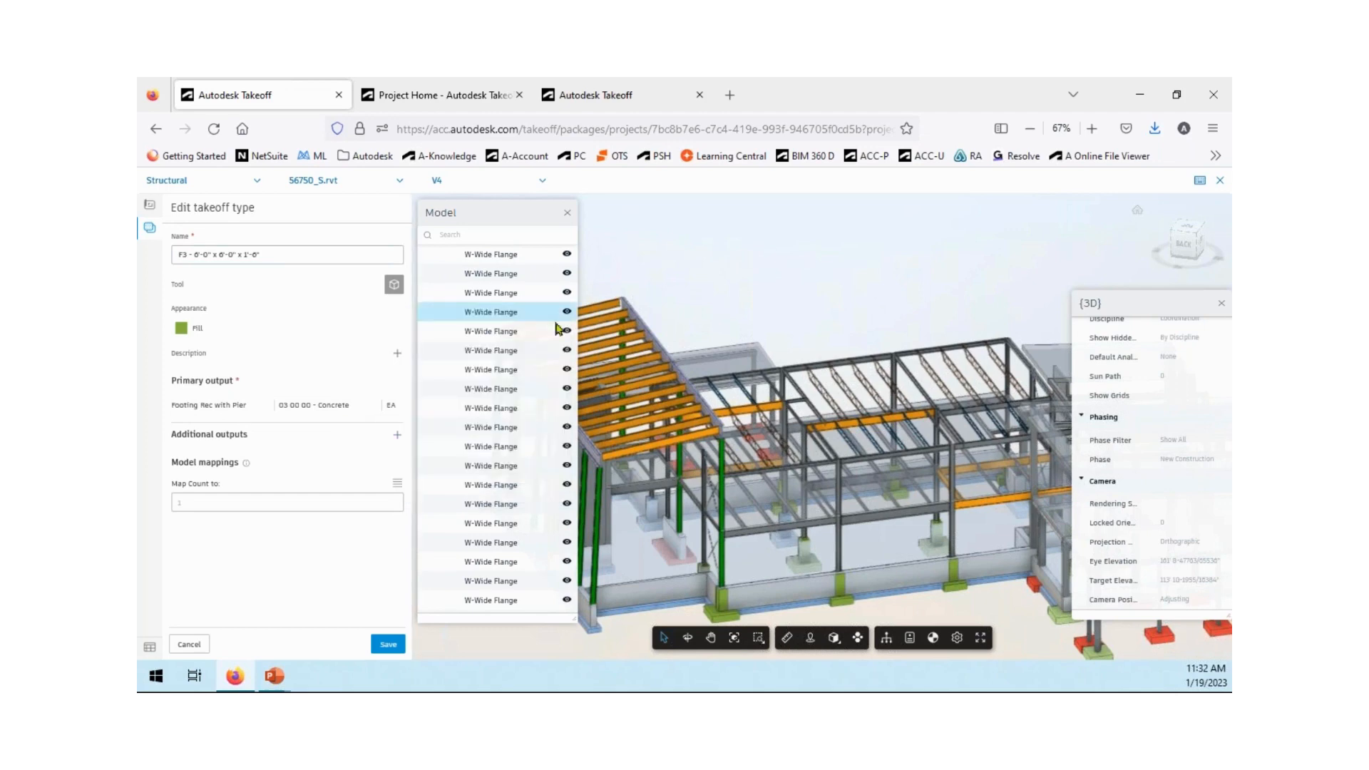
left_click(386, 645)
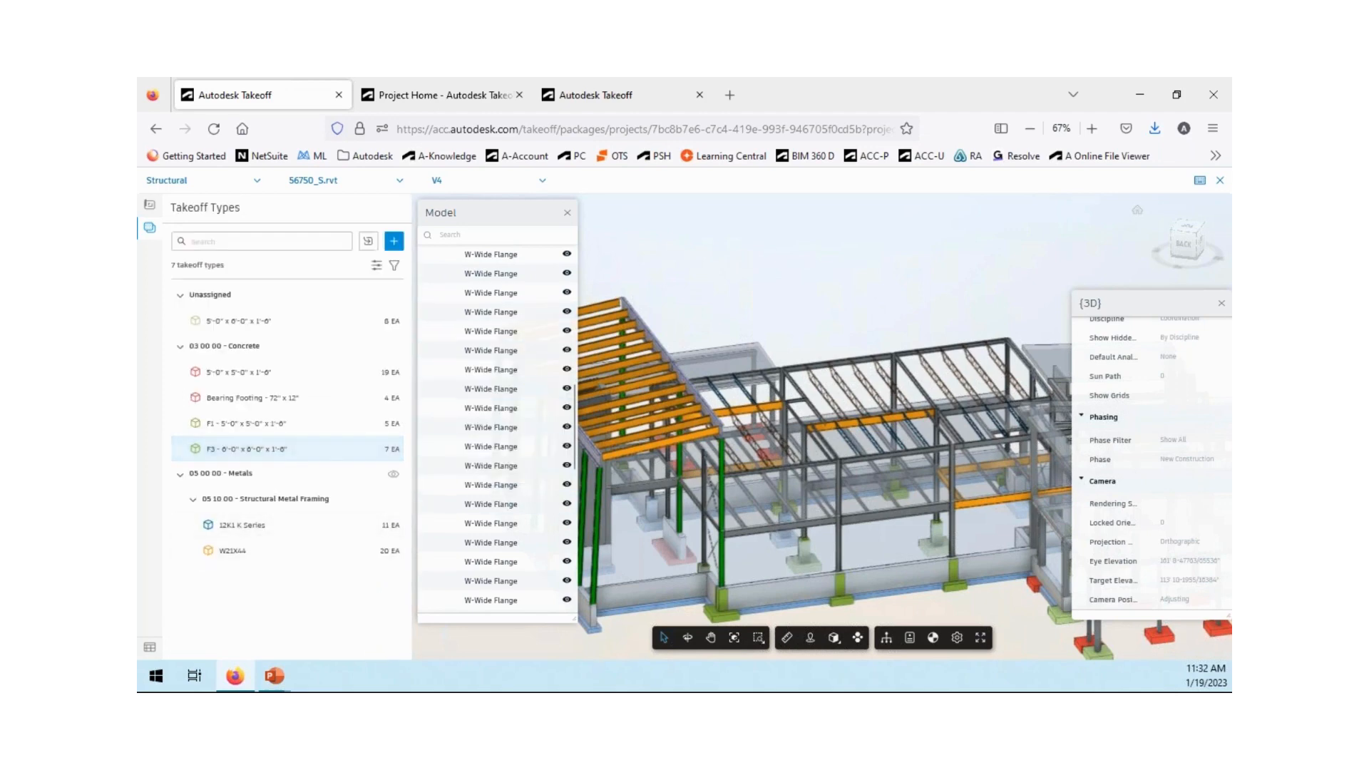
Close the model browser, and expand and collapse the output of the F1 - 5'-0" x 5'-0" x 1'-6" takeoff type.
left_click(244, 378)
left_click(239, 419)
left_click(239, 444)
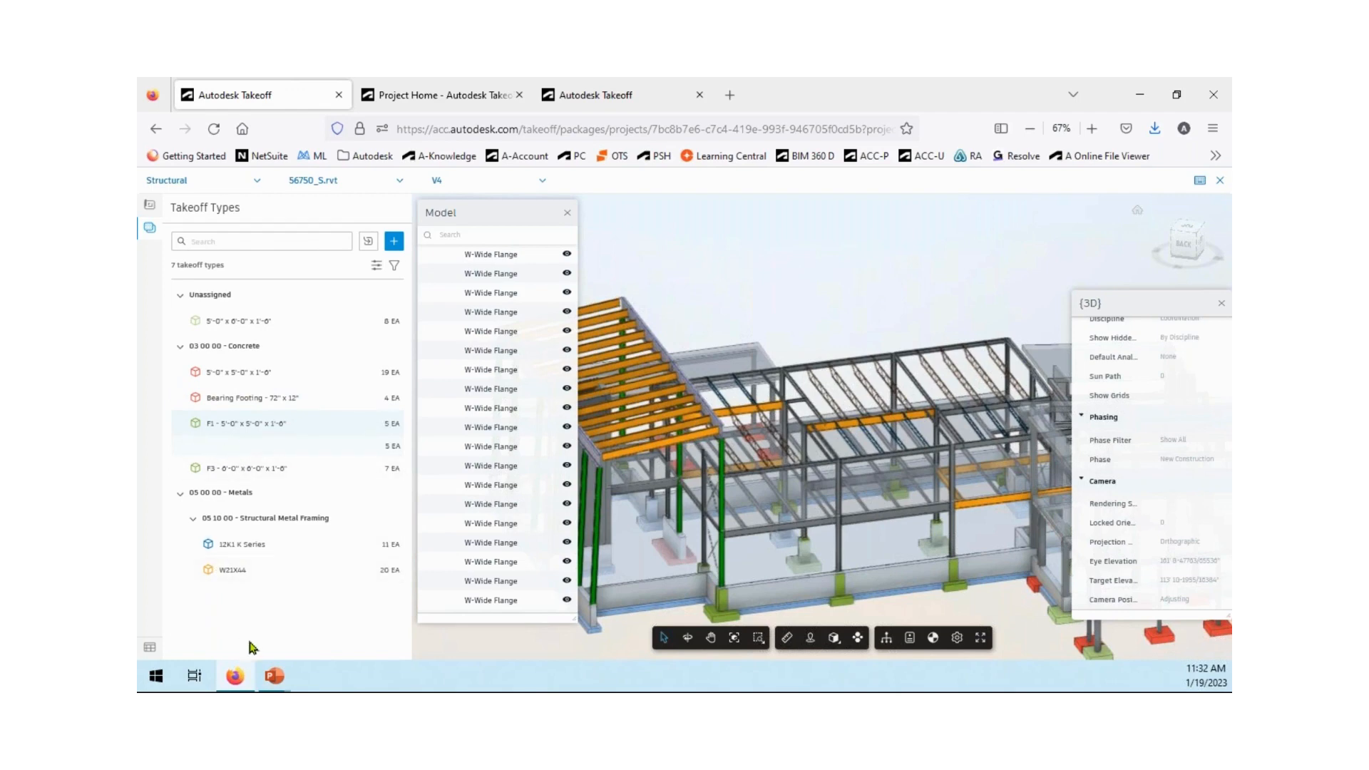
left_click(568, 214)
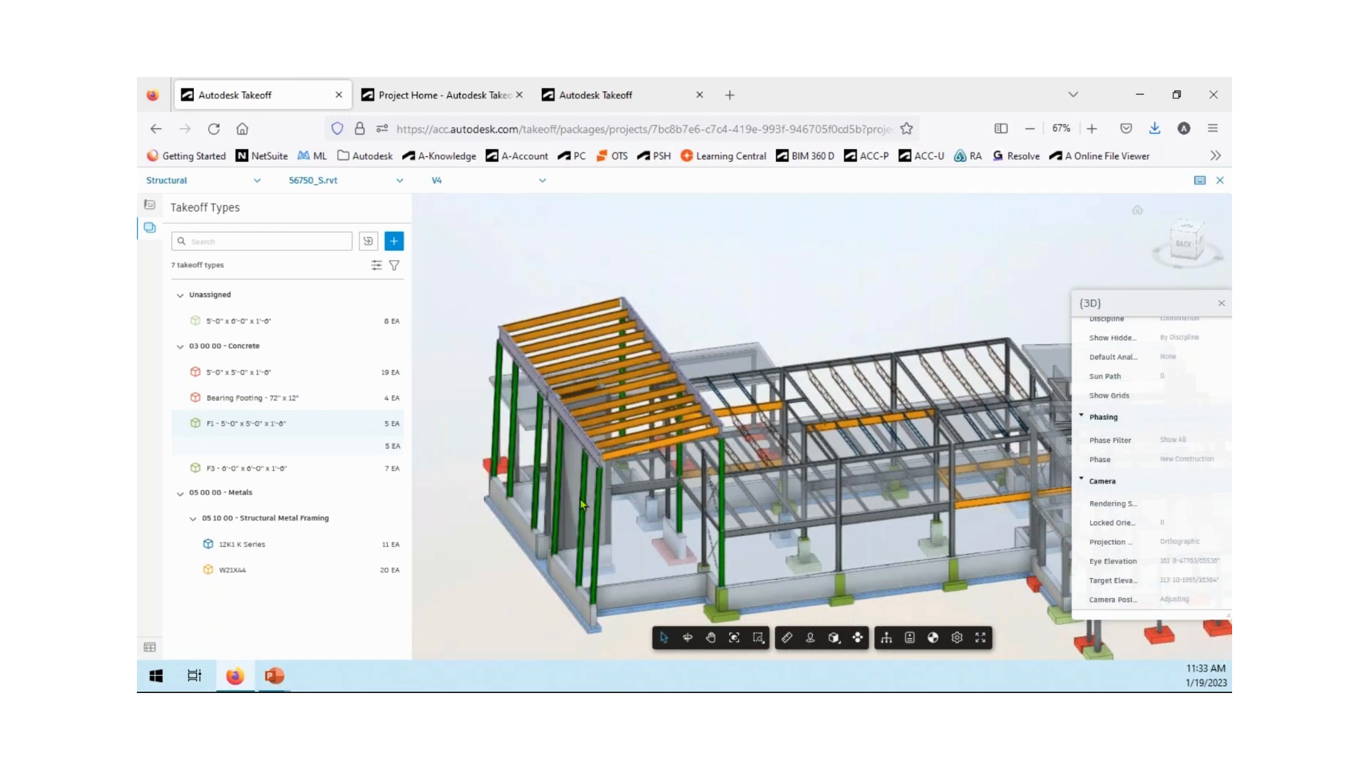
scroll(828, 392, "up", 5)
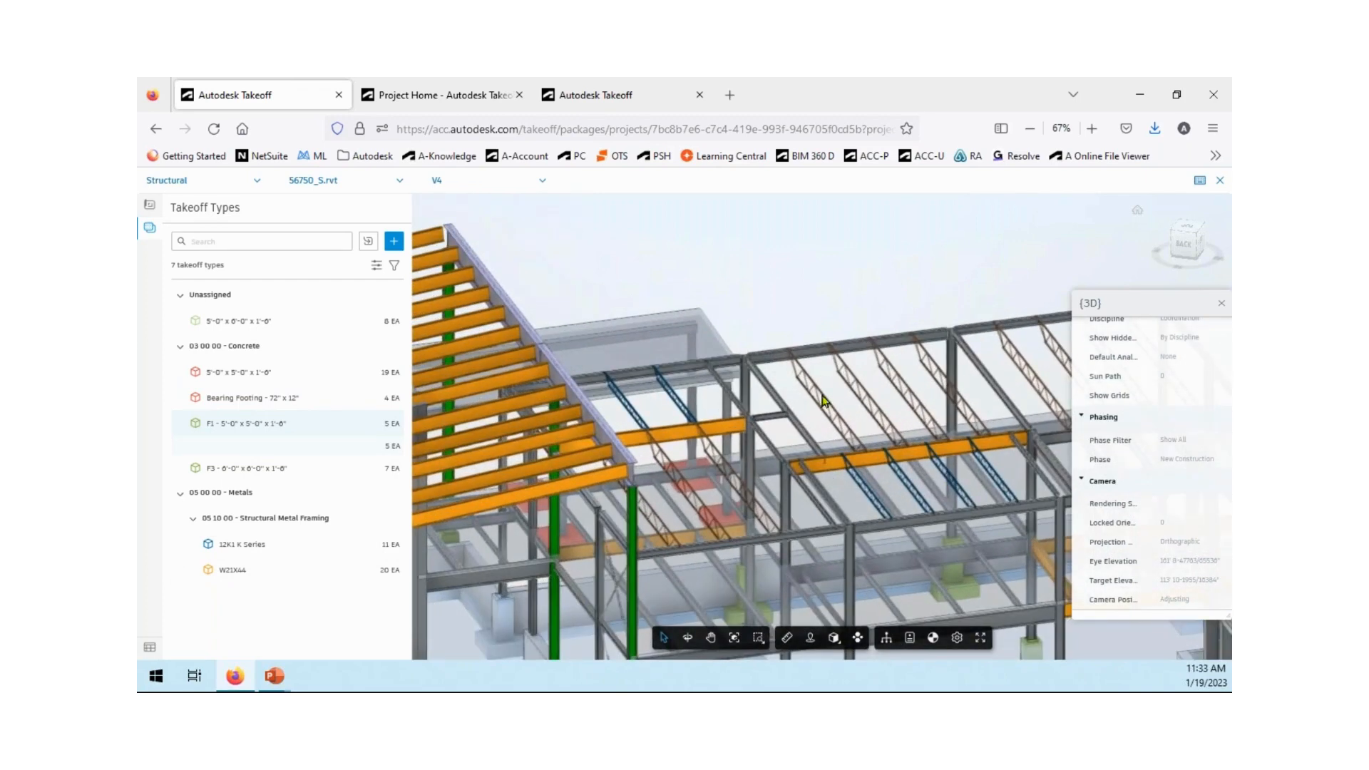
left_click(265, 423)
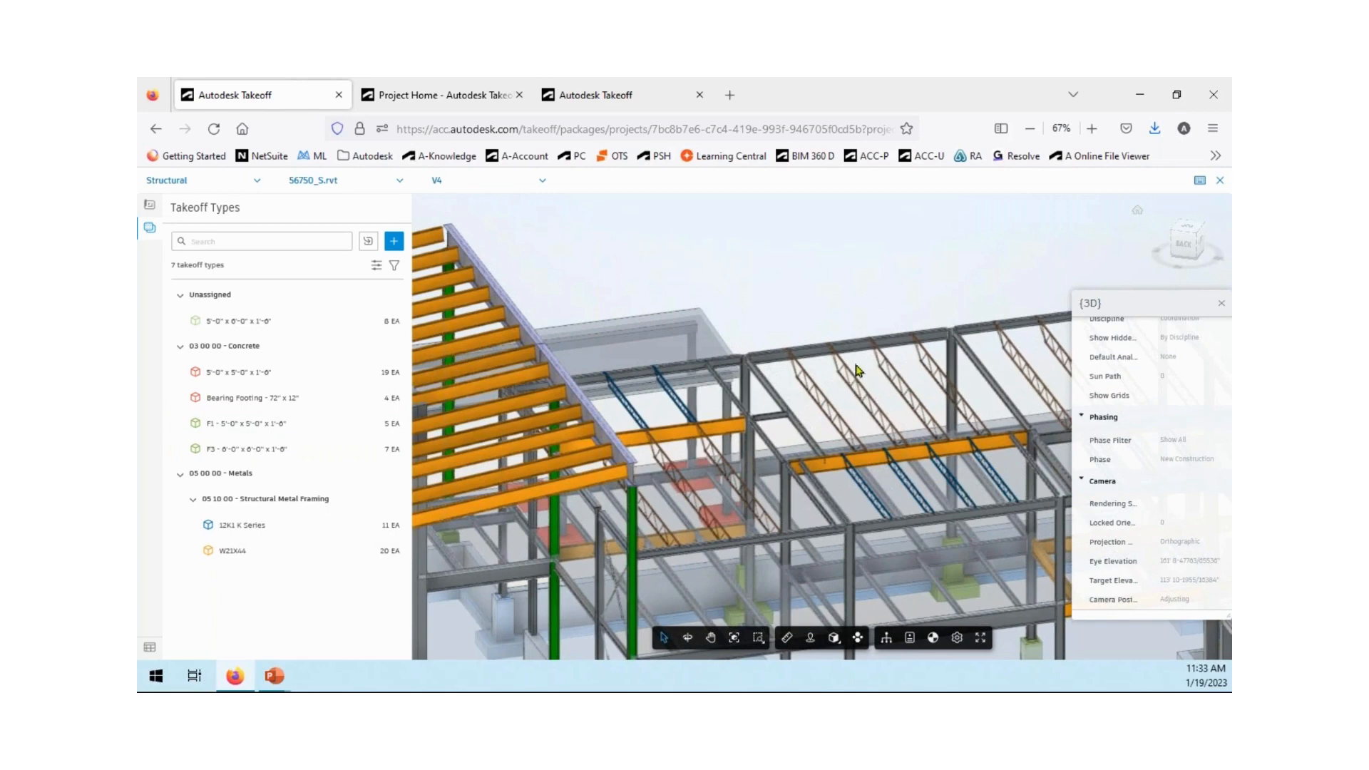
Select all 24K4 bar joists in the roof framing of the structural model.
scroll(860, 360, "up", 3)
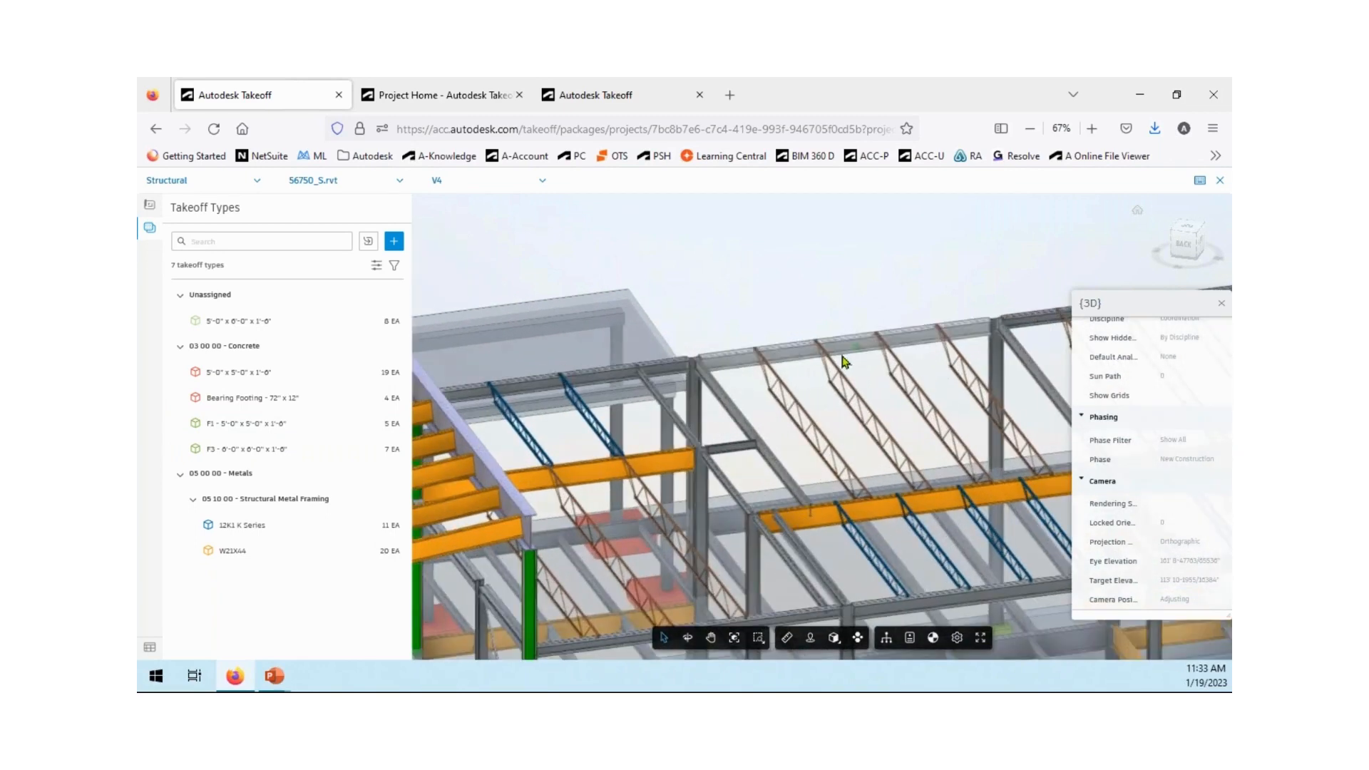
left_click(840, 376)
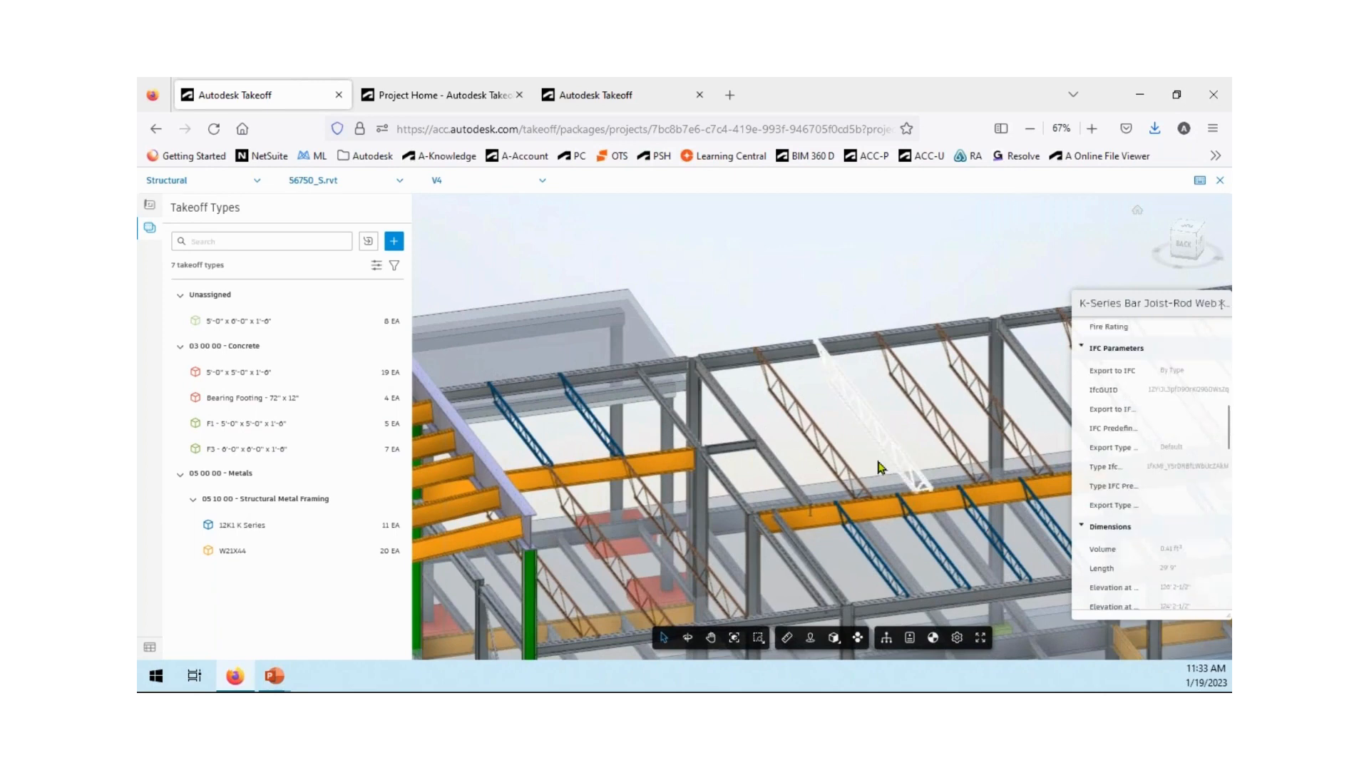
right_click(853, 394)
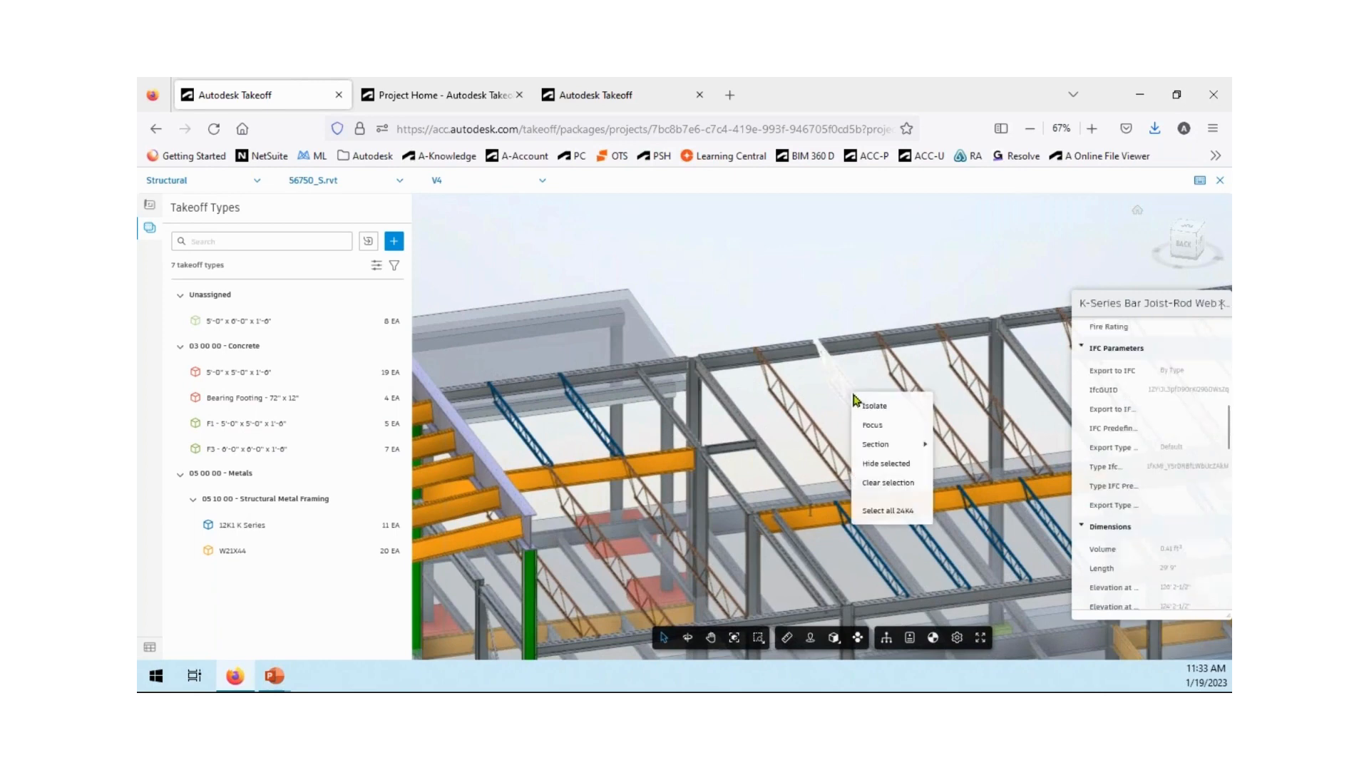
left_click(870, 518)
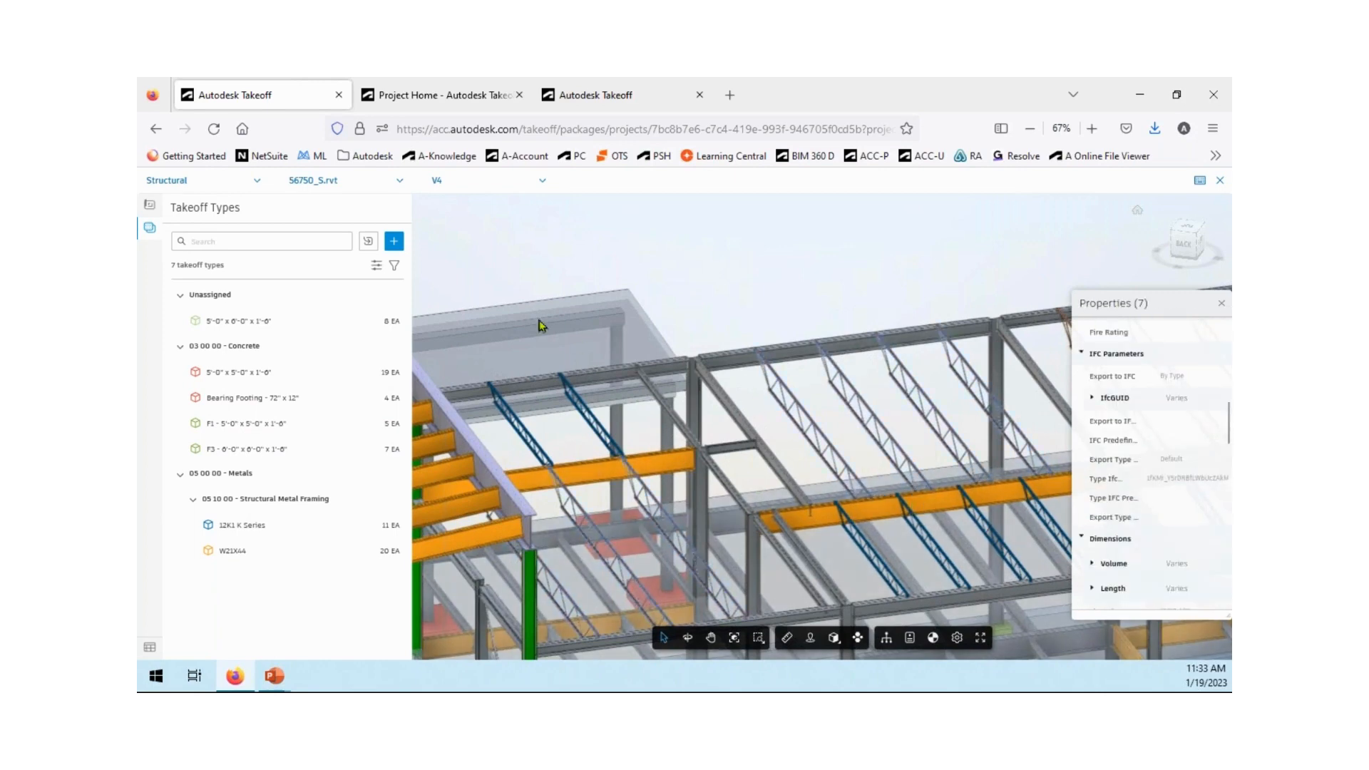
Create a 3D takeoff type named 24K4 with its primary output measured by Count (EA), and start its takeoff on the selected joists.
left_click(393, 243)
type("24K4")
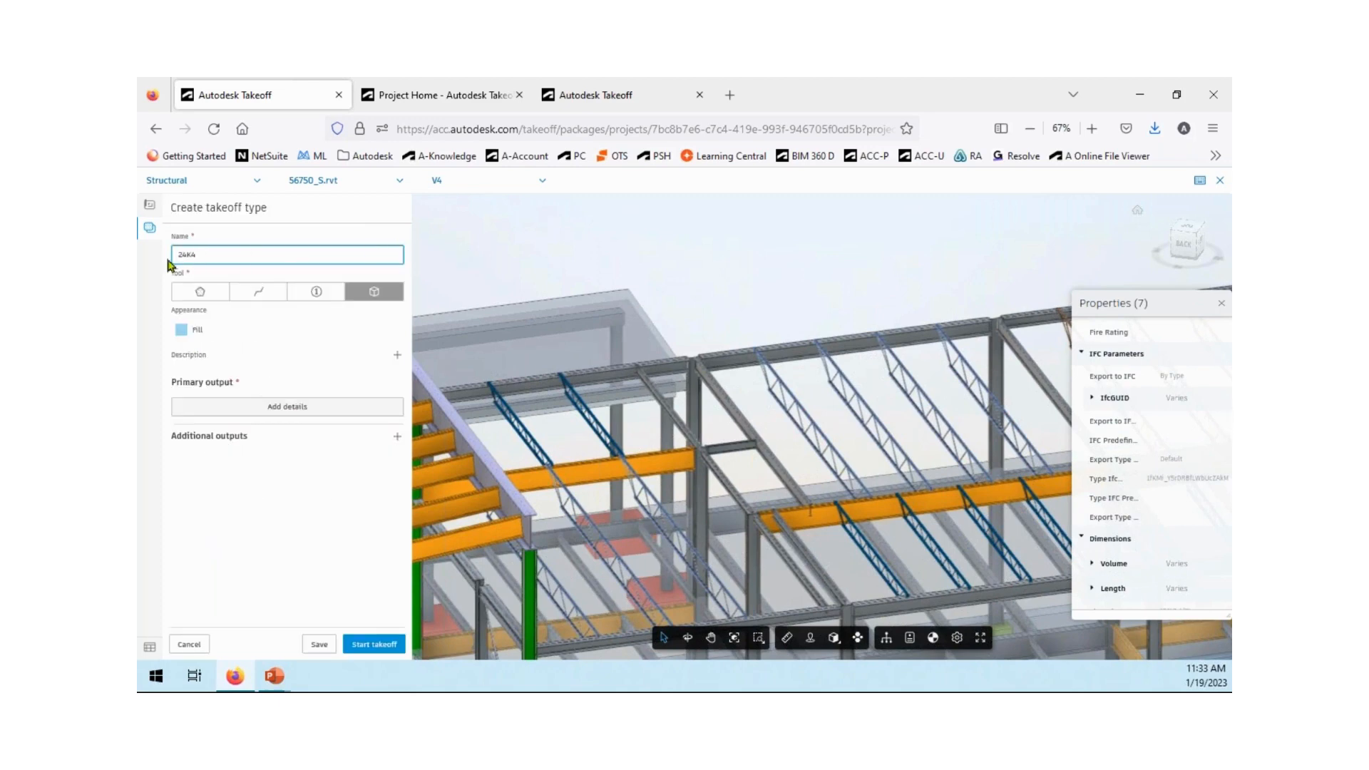
left_click(310, 412)
left_click(456, 444)
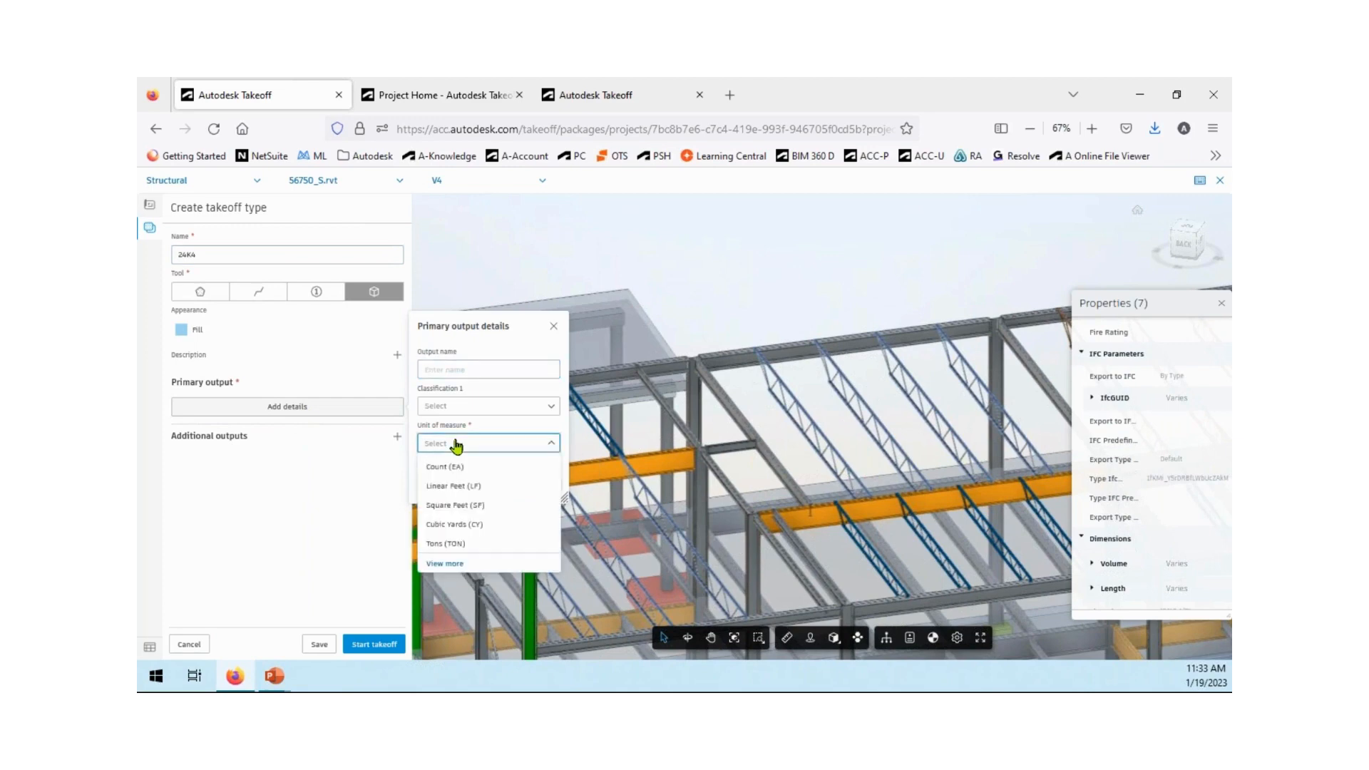
left_click(463, 469)
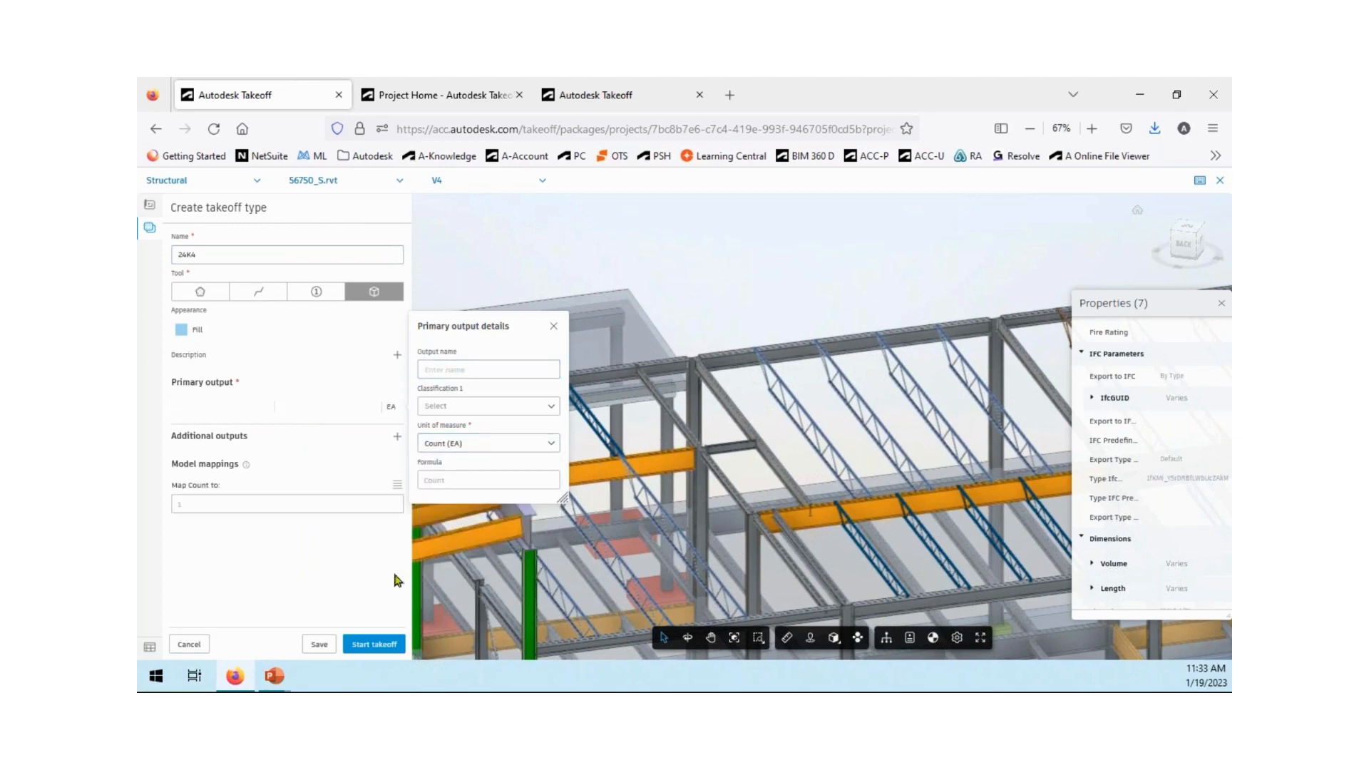
left_click(368, 645)
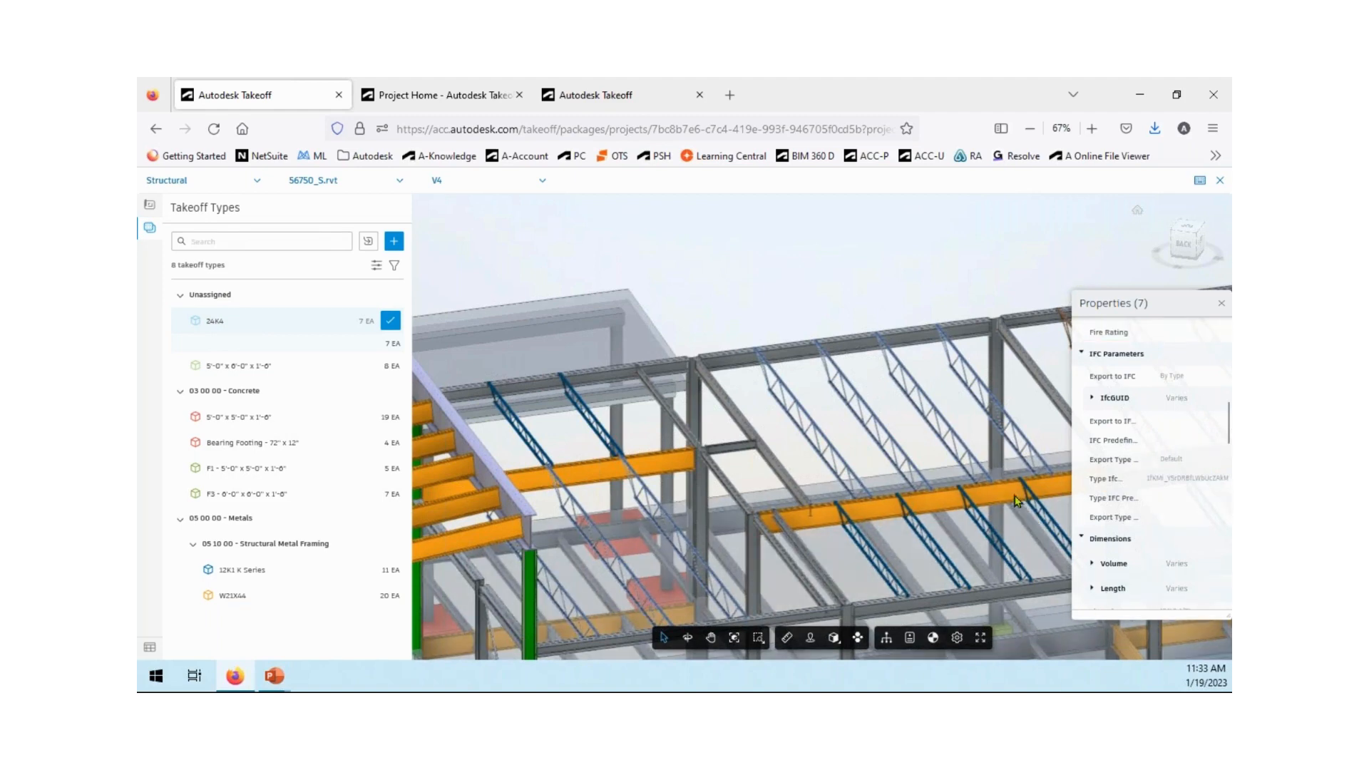
left_click(394, 241)
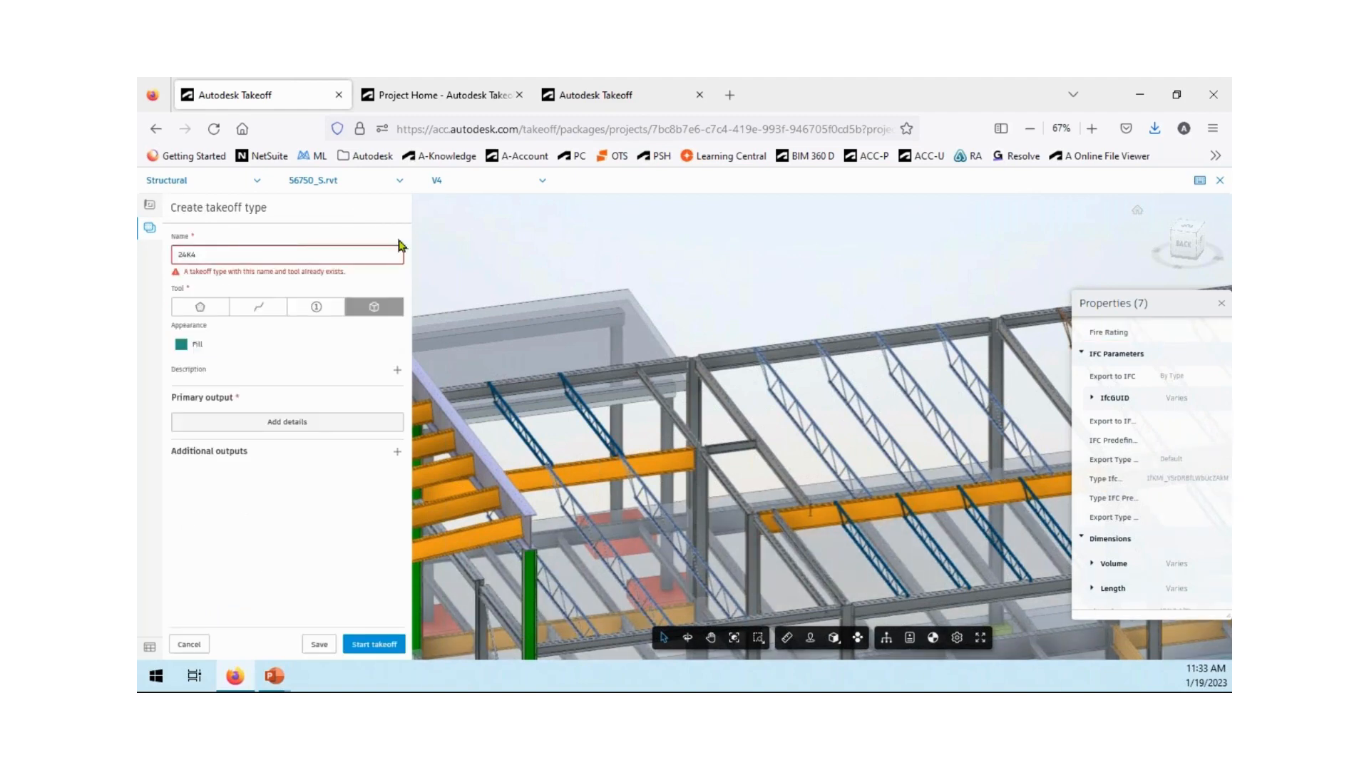
left_click(189, 644)
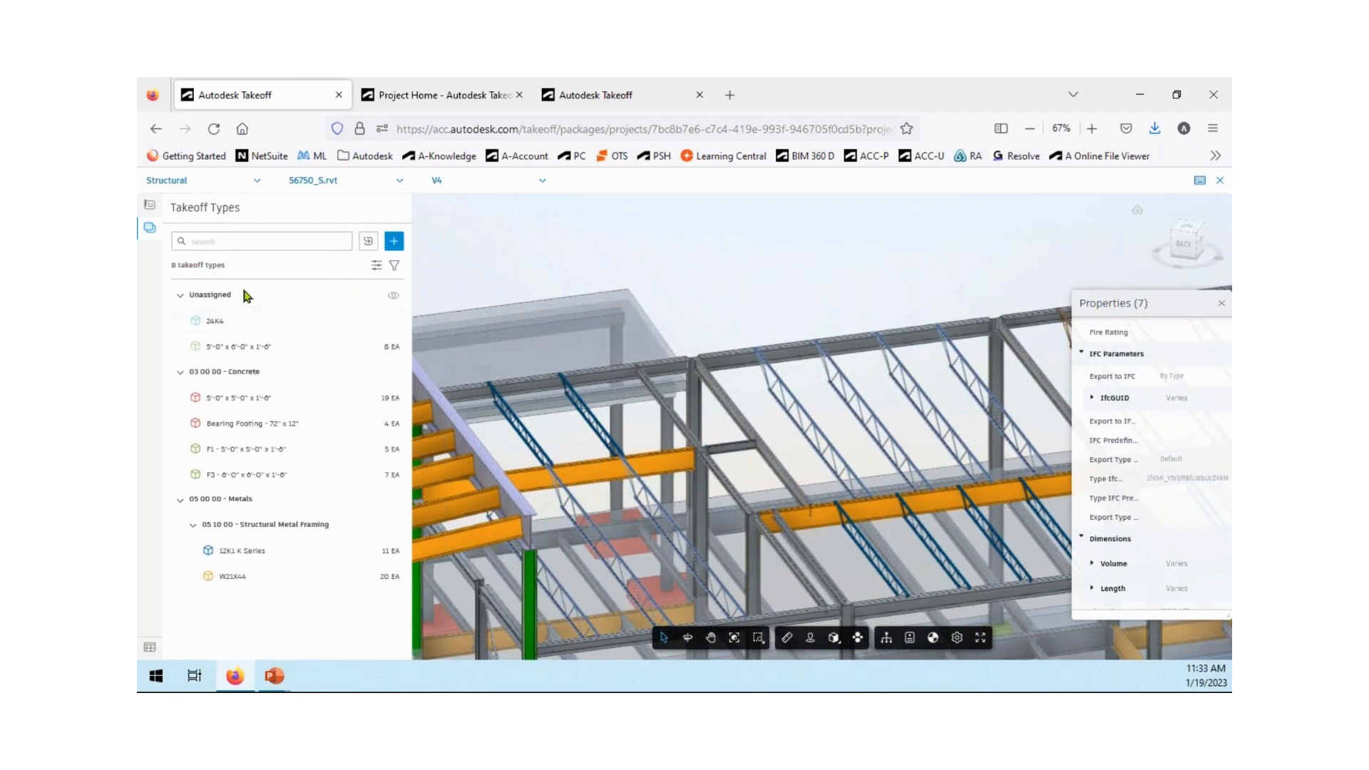
left_click(393, 243)
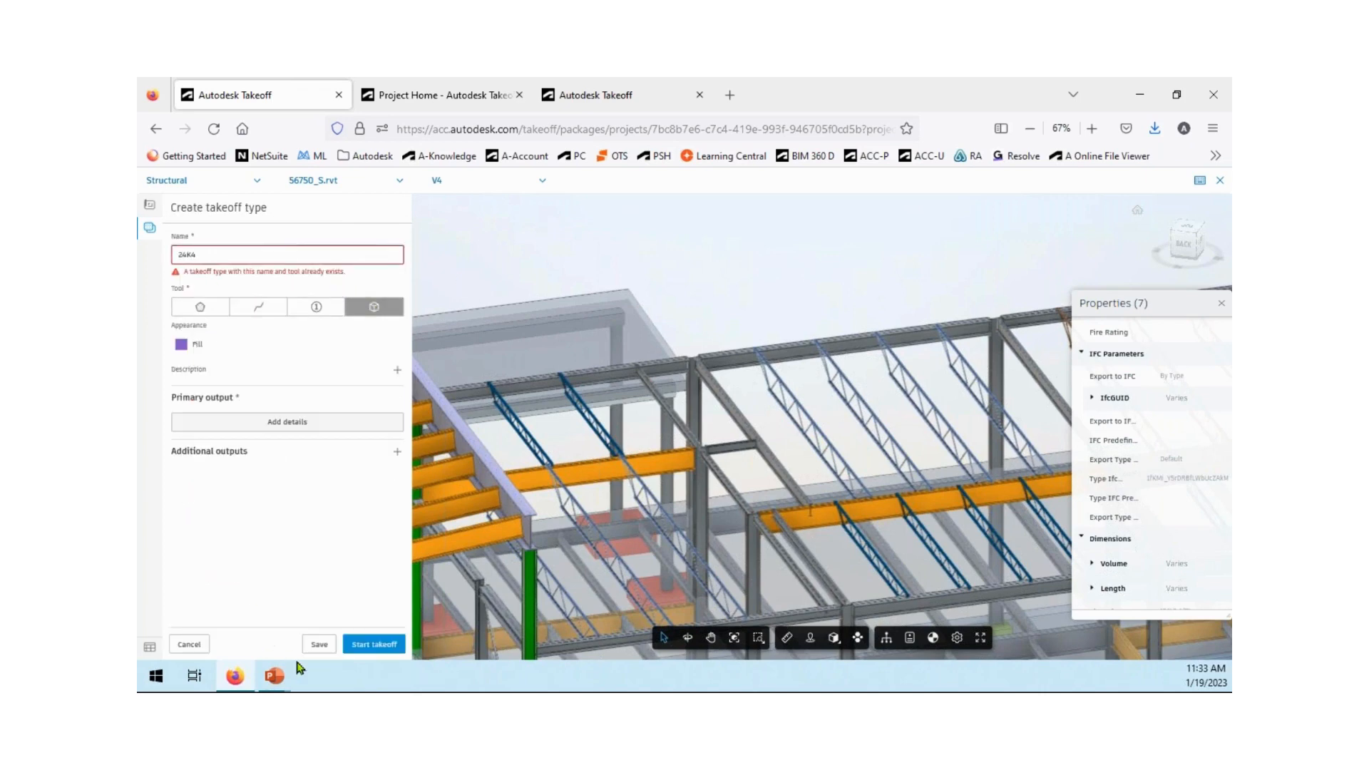
left_click(193, 647)
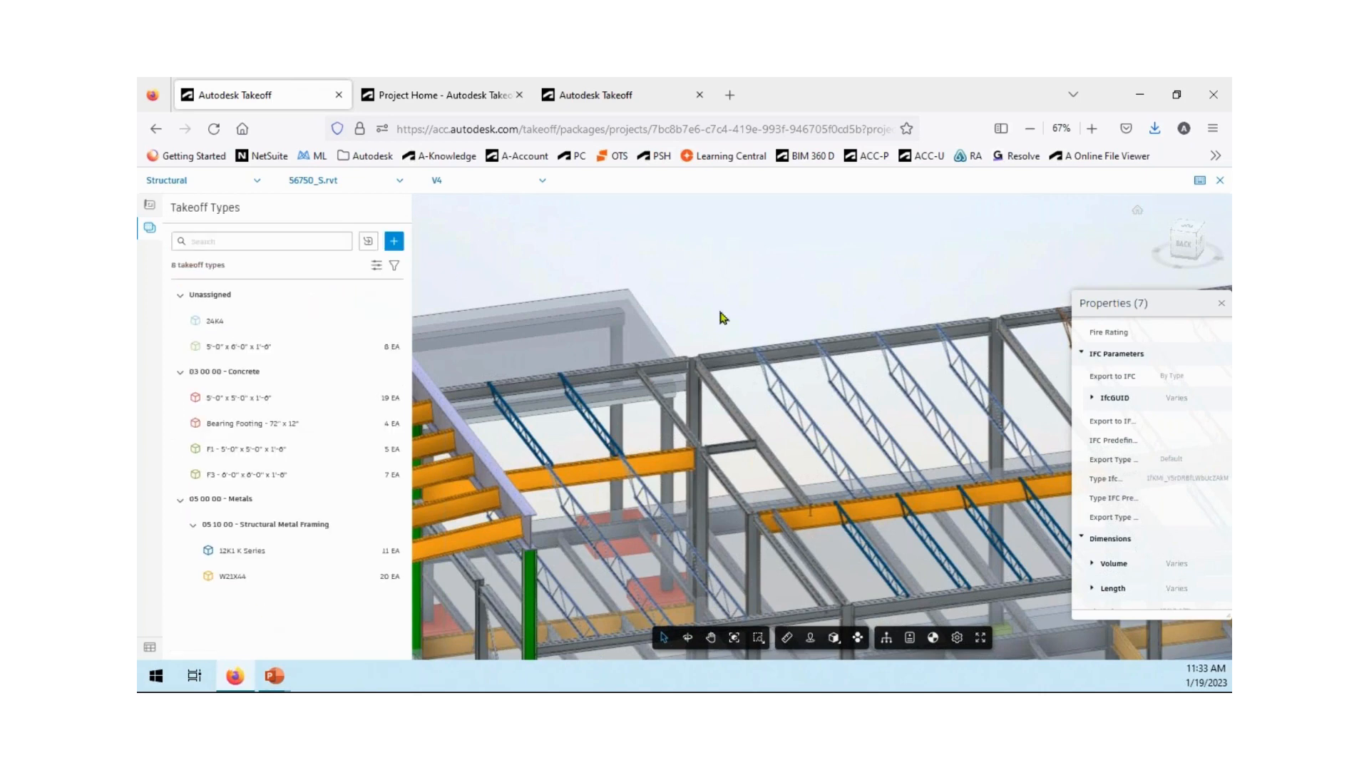
left_click(393, 243)
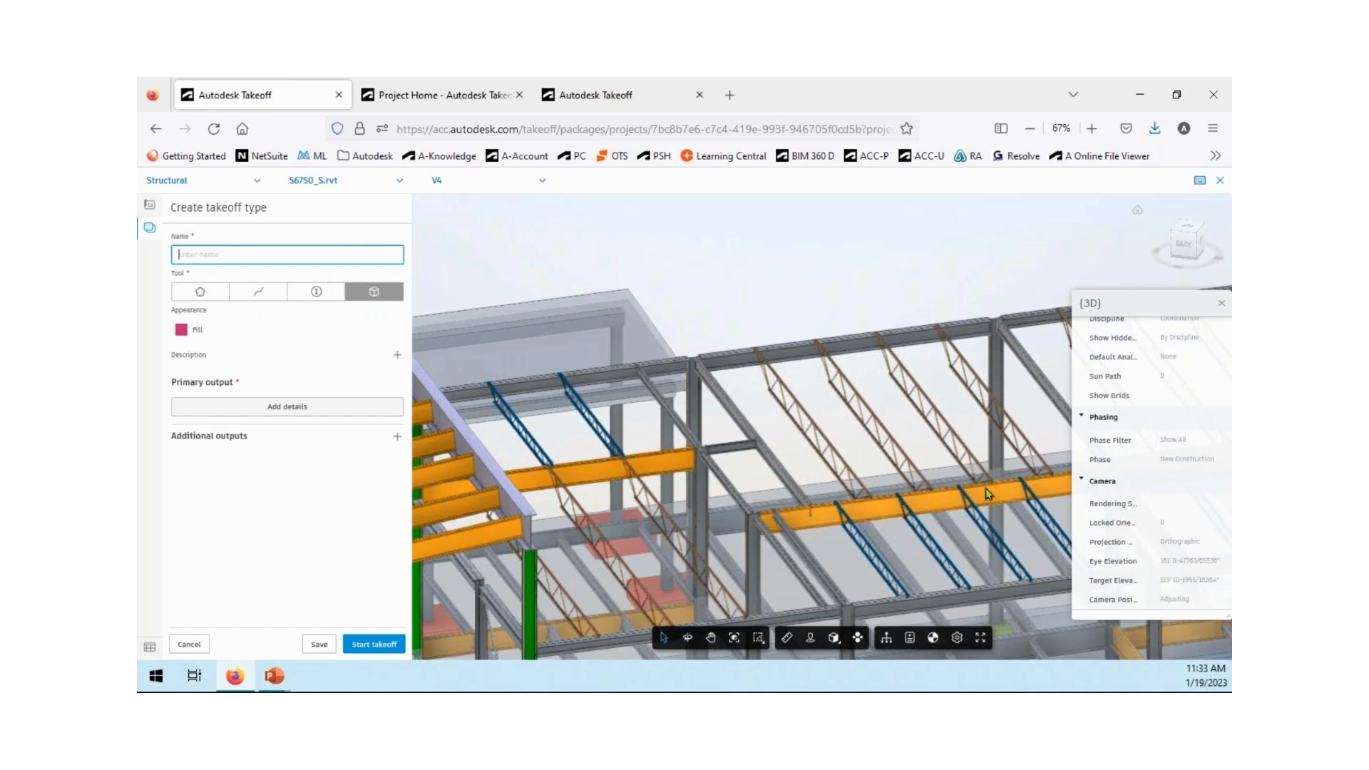
scroll(770, 432, "down", 3)
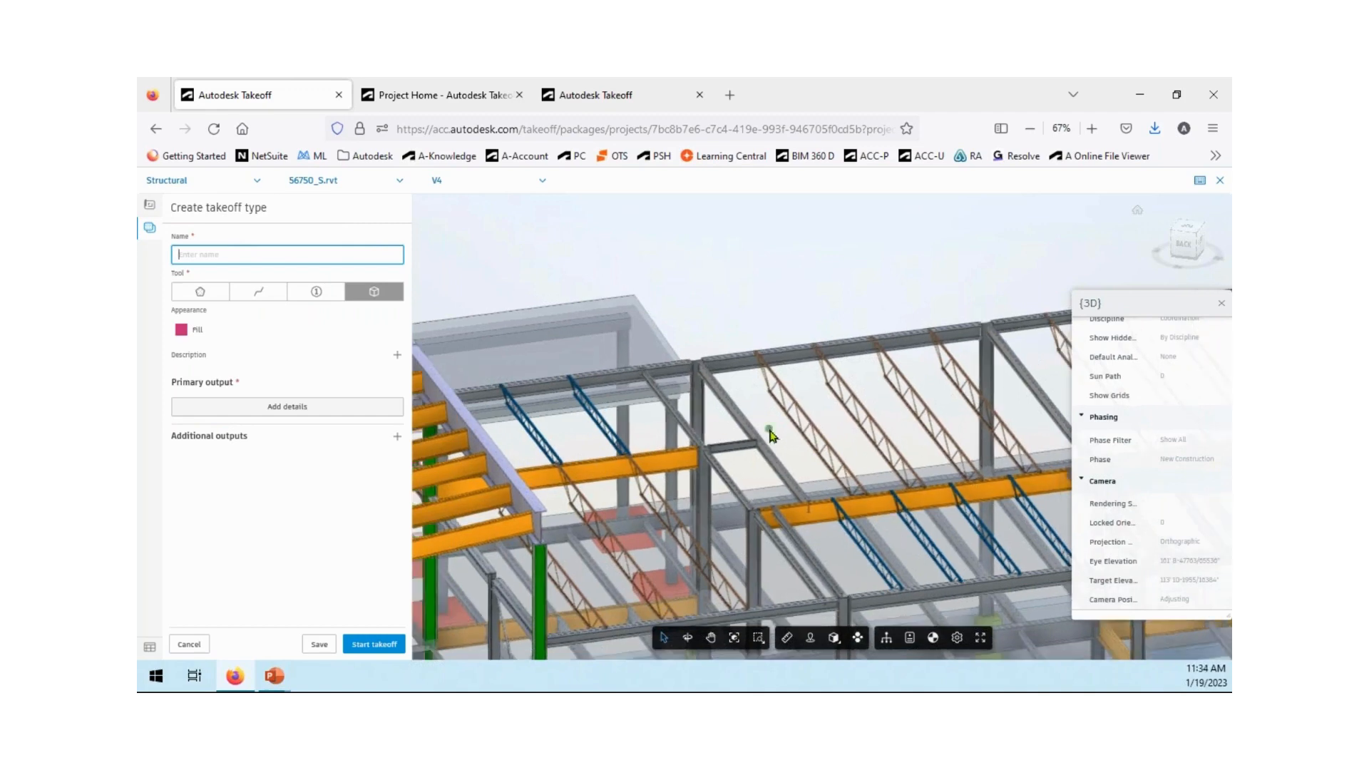
middle_click_drag(764, 606, 746, 450)
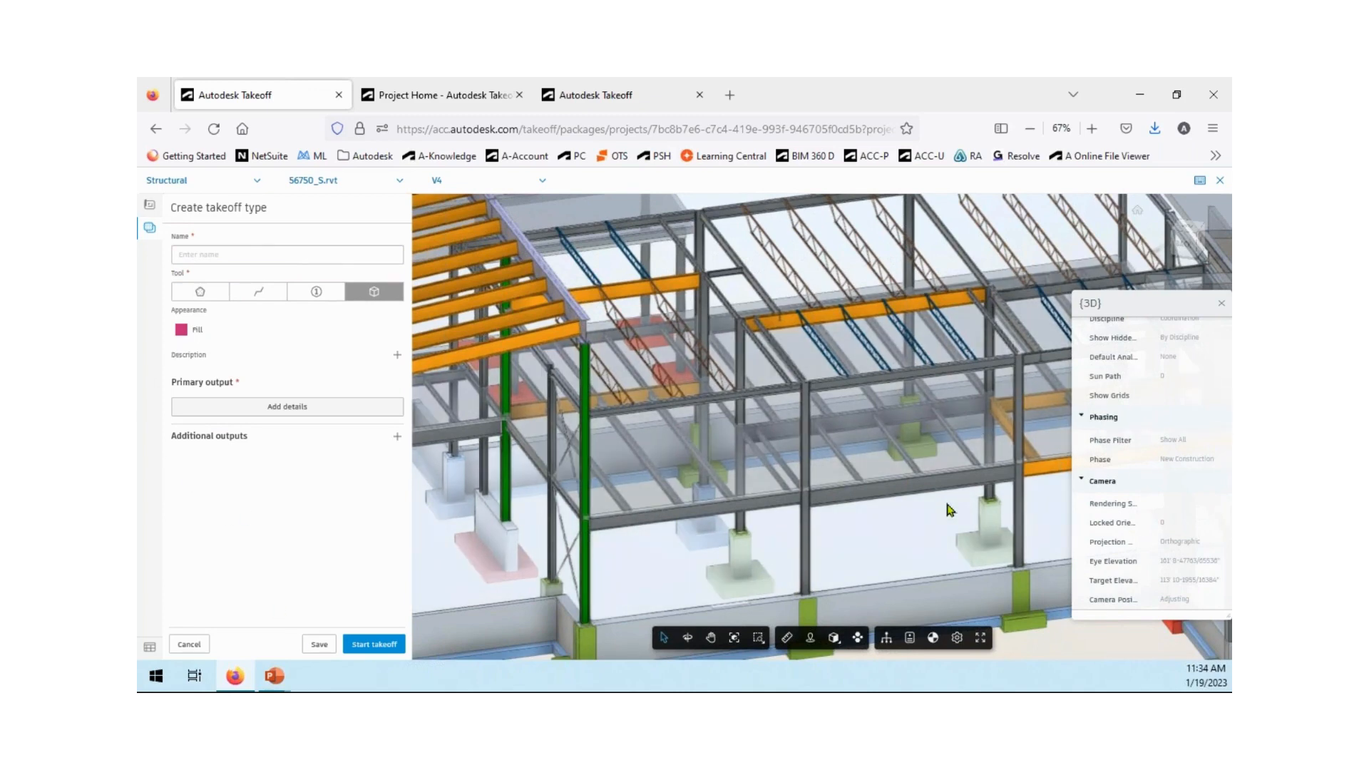
left_click(319, 645)
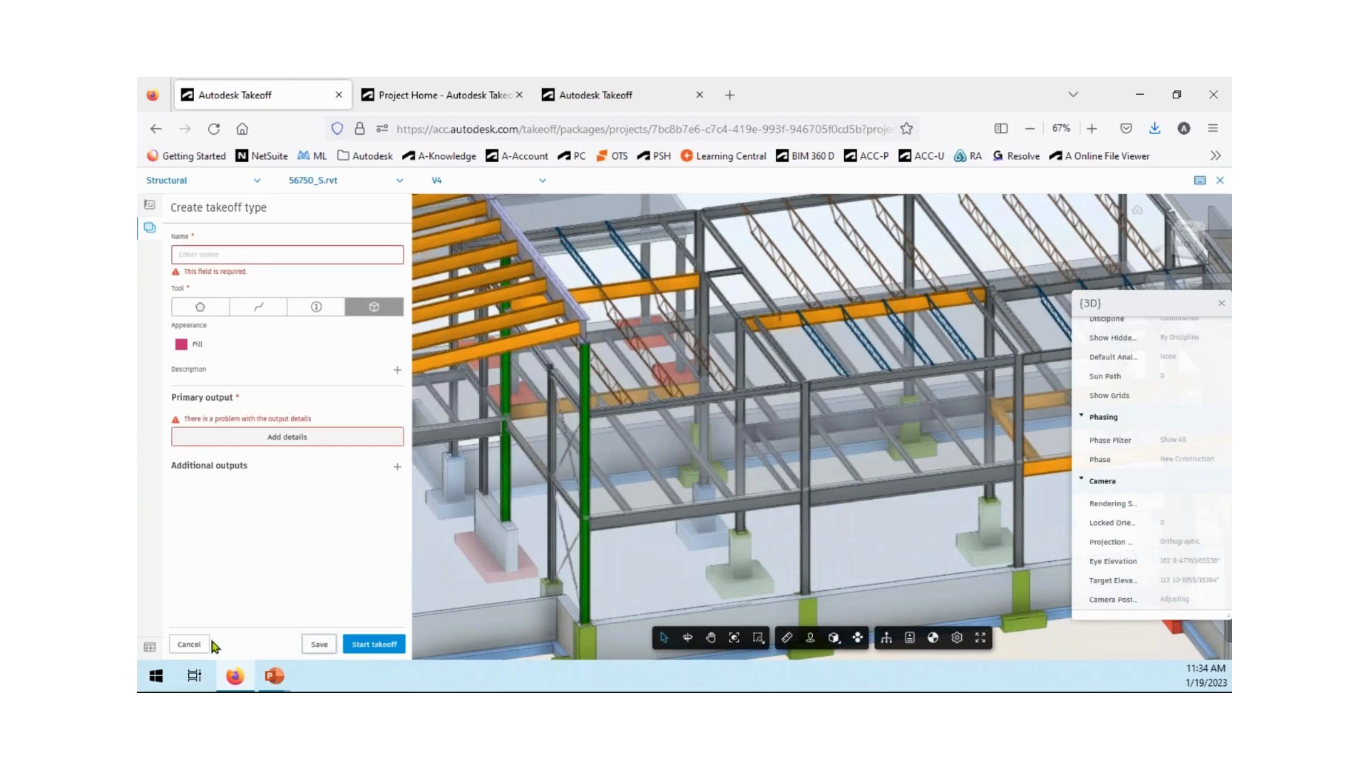
left_click(189, 645)
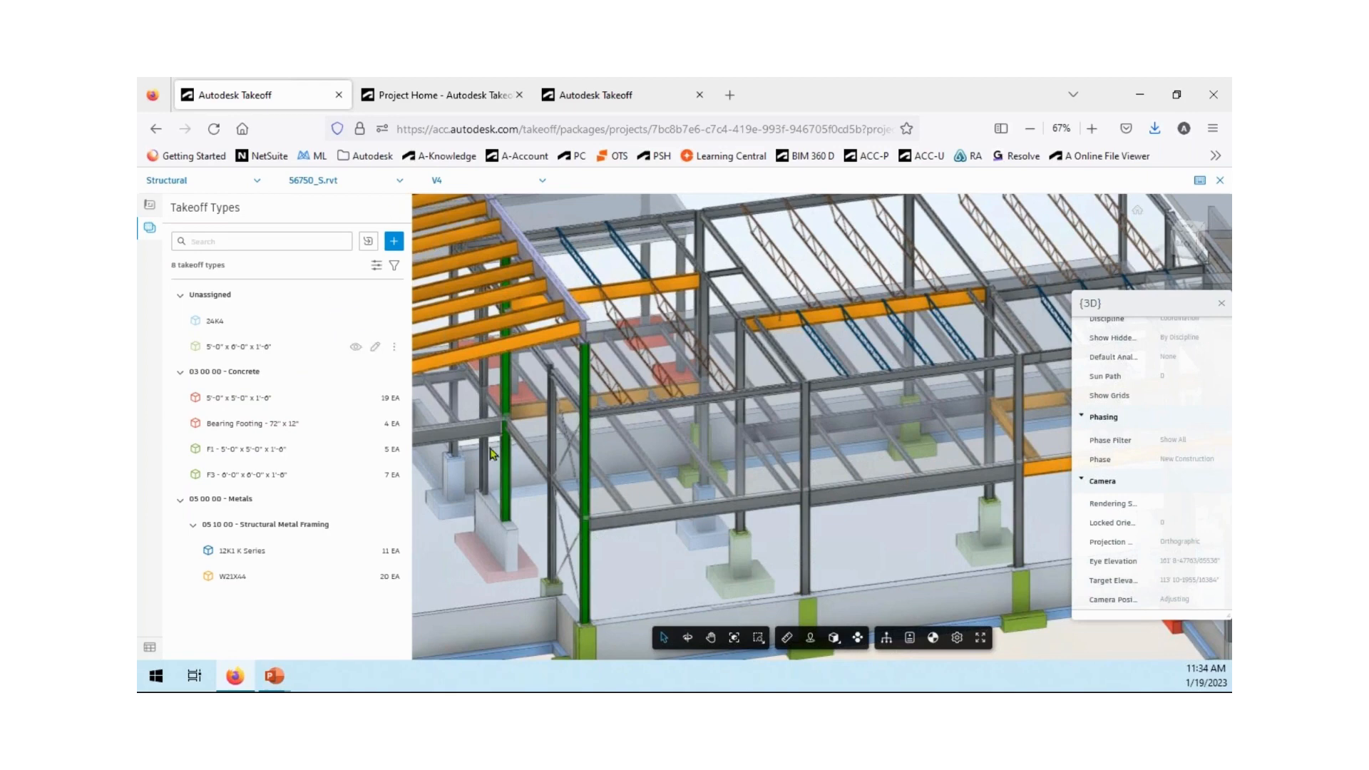
Review the dimensions and structural properties of the wall foundation beneath the long exterior wall.
left_click(1011, 635)
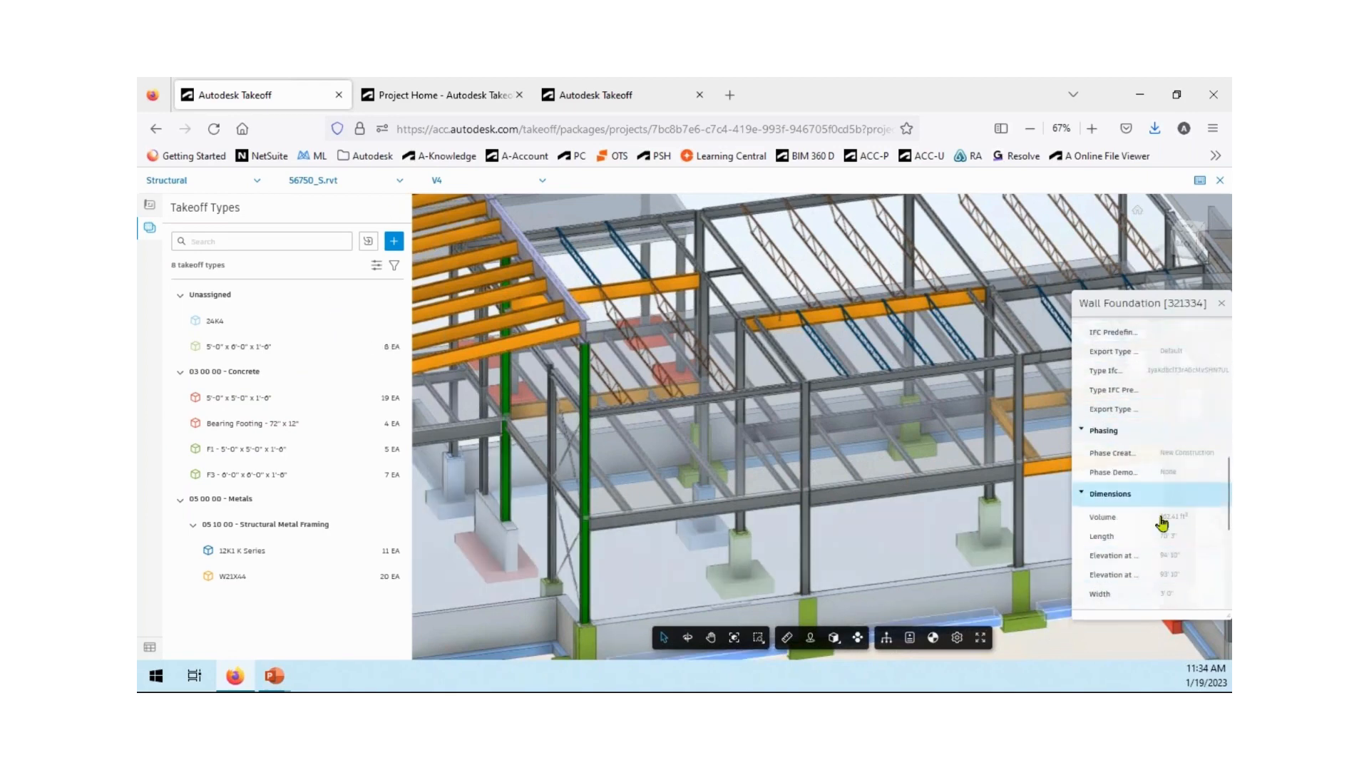
scroll(1167, 485, "down", 2)
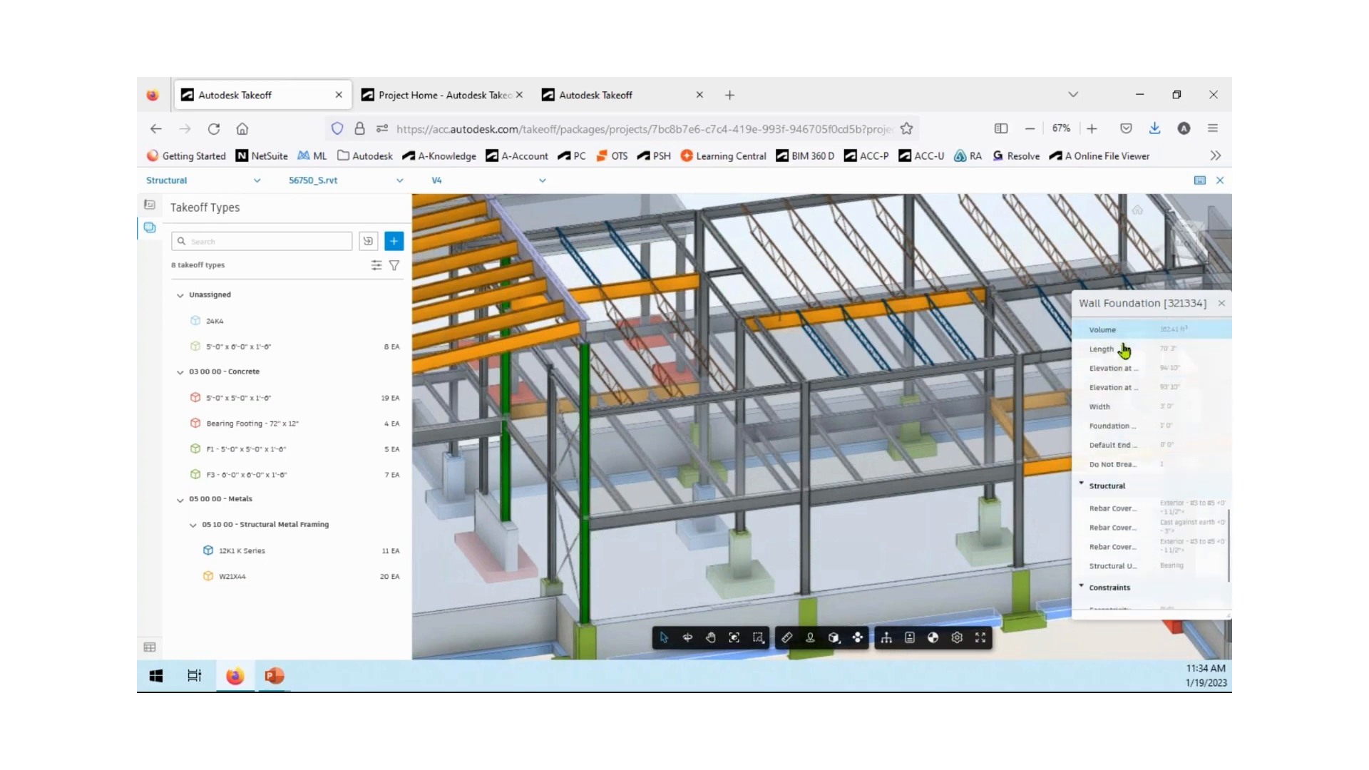
scroll(1124, 542, "down", 2)
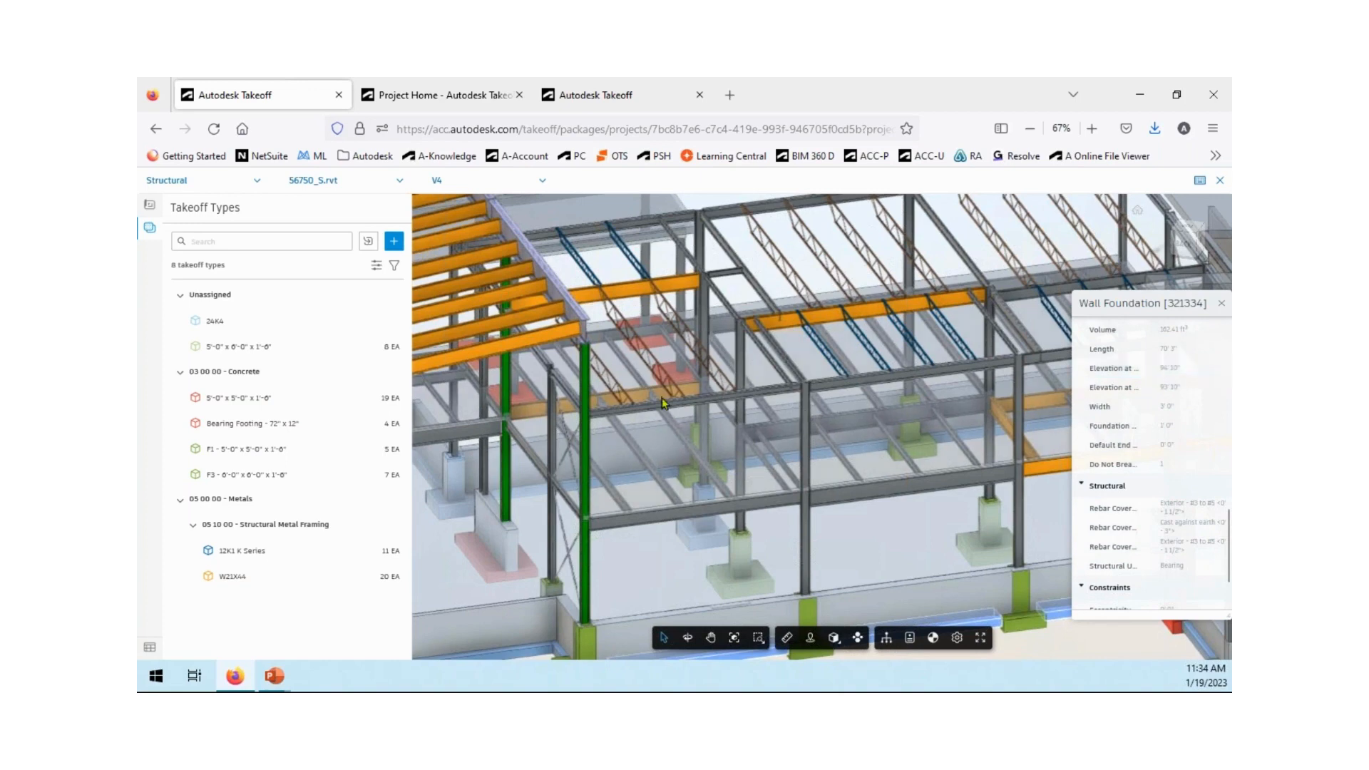
Look over the classification level display settings and the filter options for the takeoff types.
left_click(377, 266)
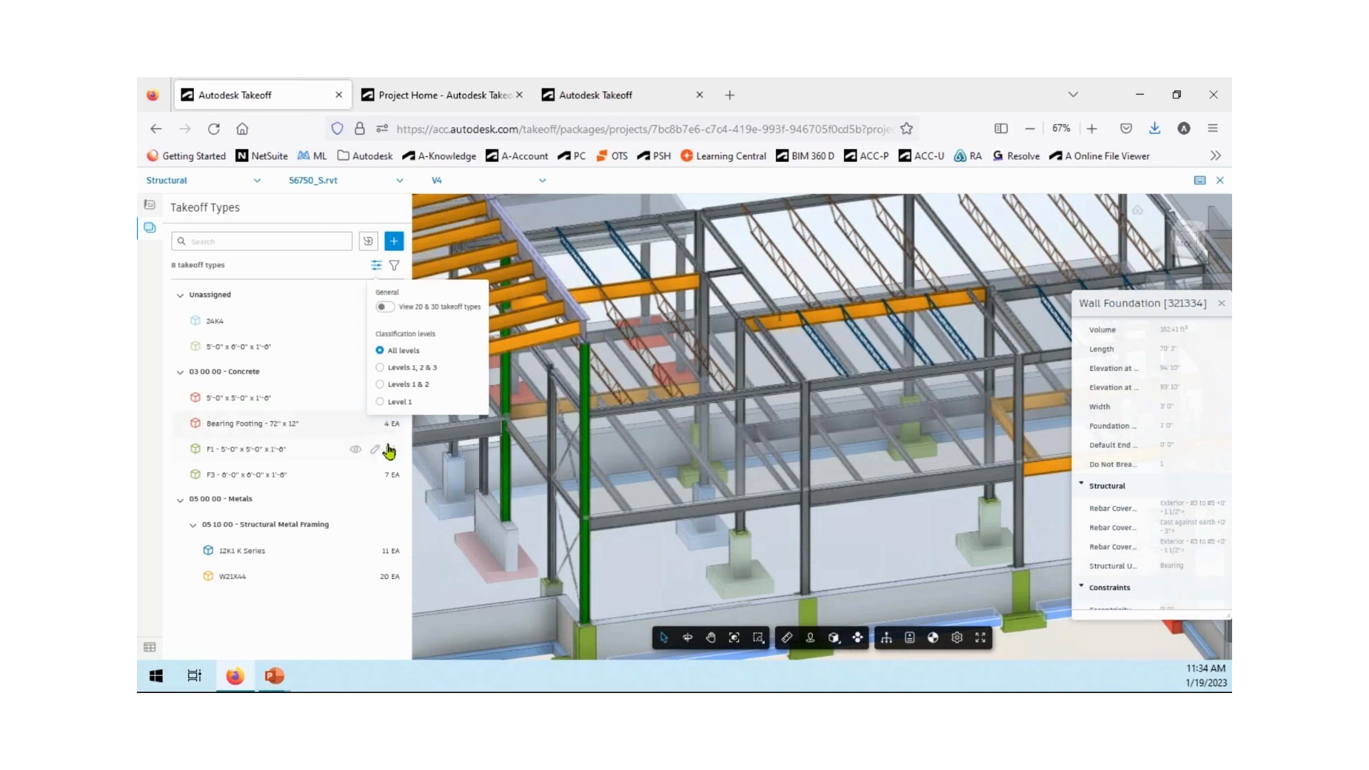
left_click(395, 266)
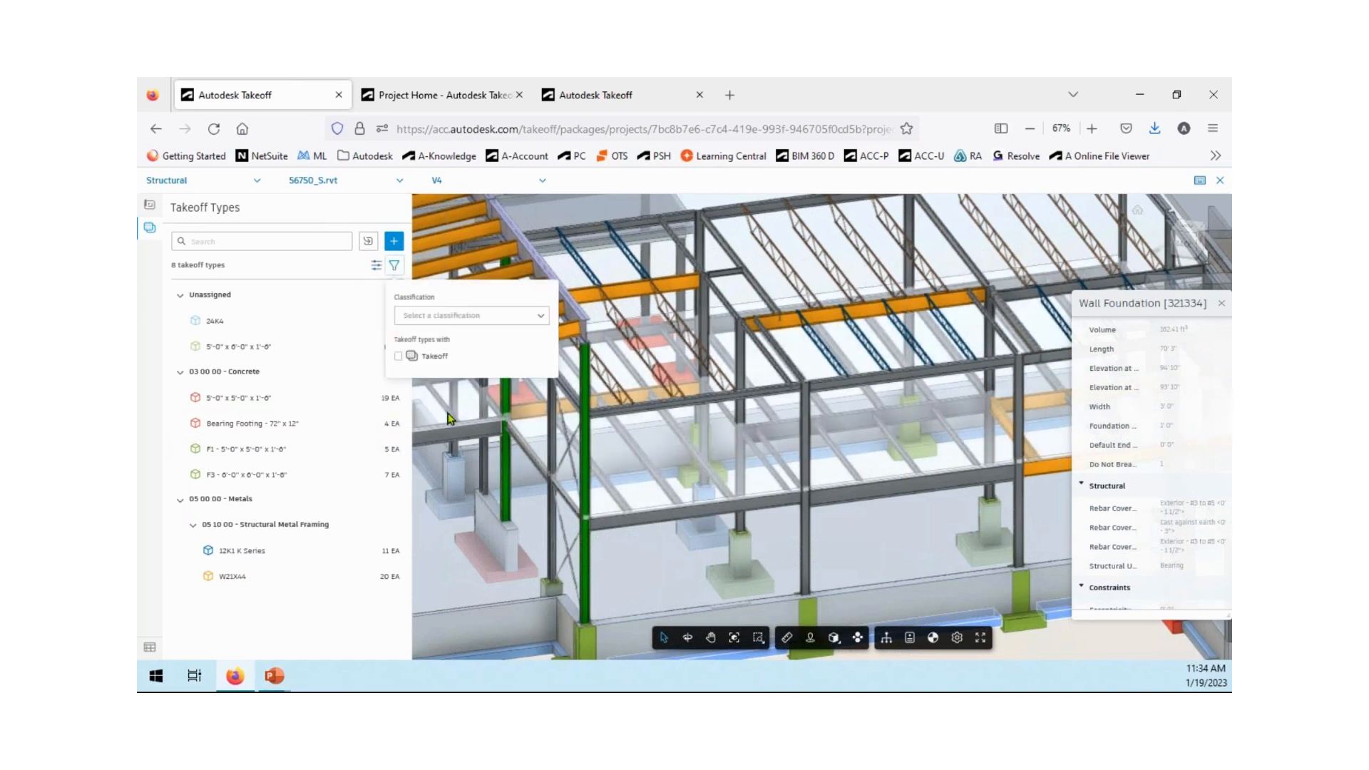
left_click(296, 633)
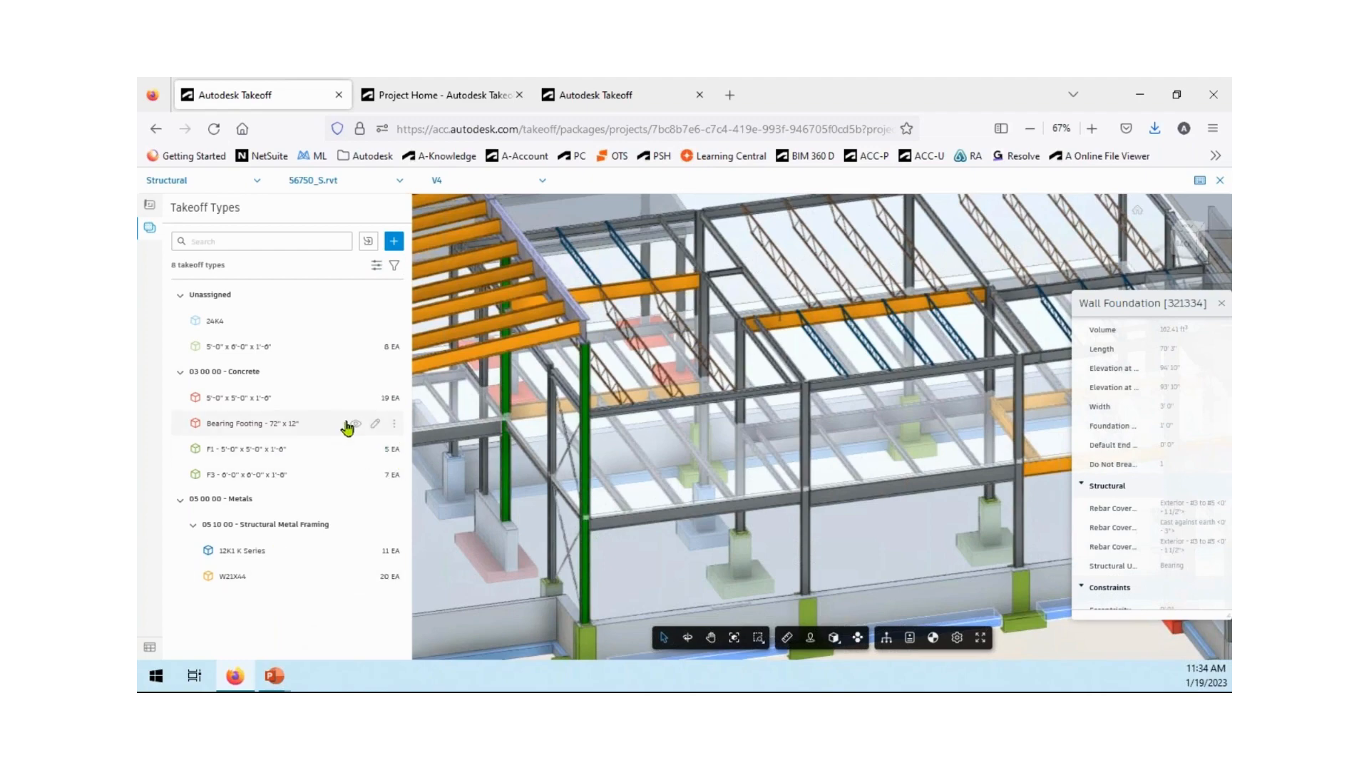
Select every 24K4 bar joist in the model once more, and clear the selection.
scroll(650, 427, "down", 5)
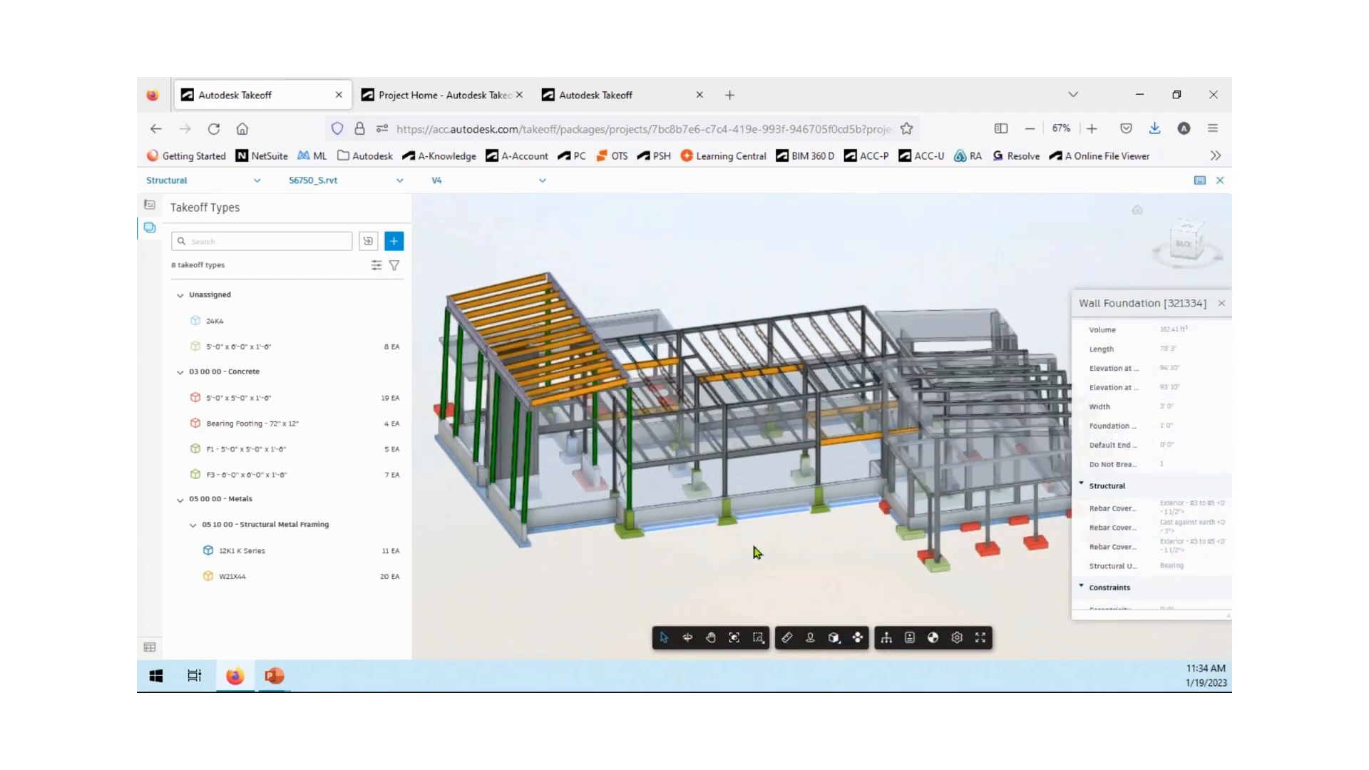
scroll(763, 539, "up", 5)
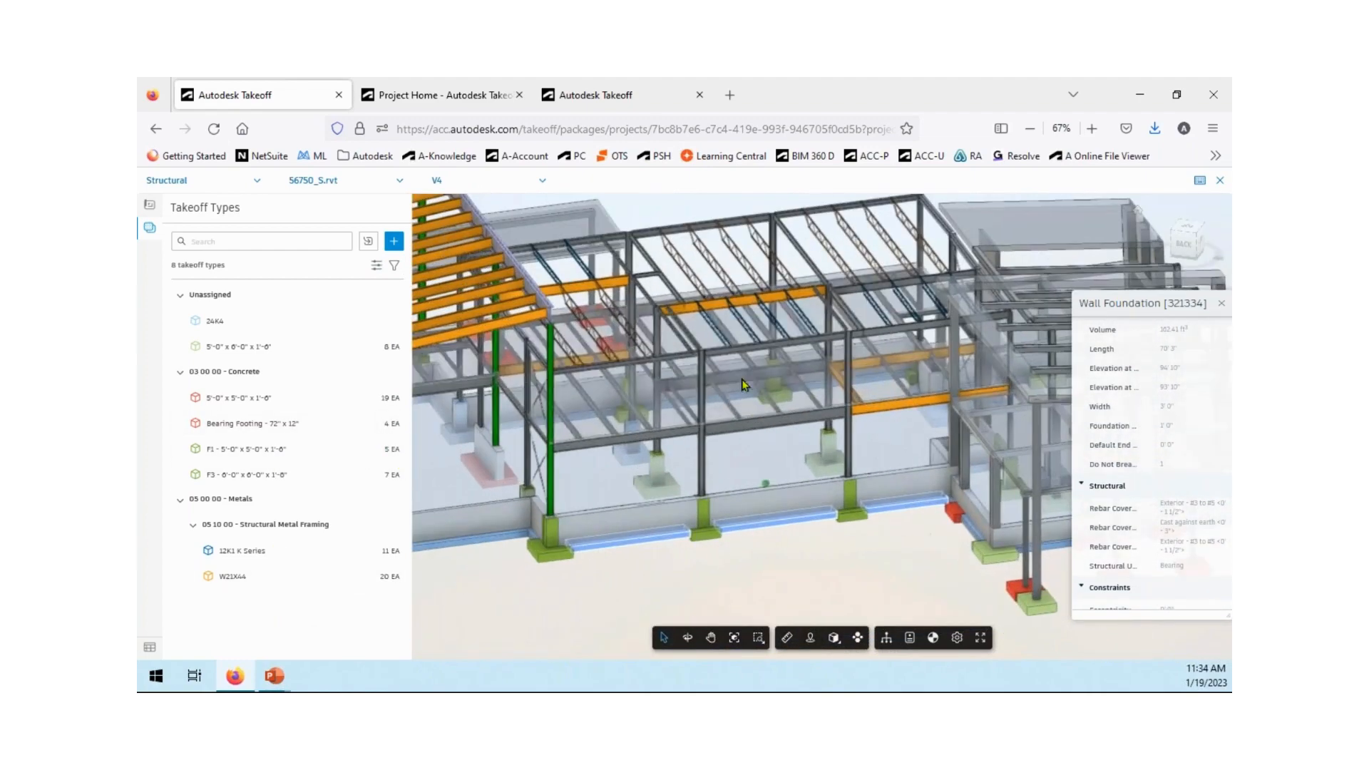
left_click(687, 272)
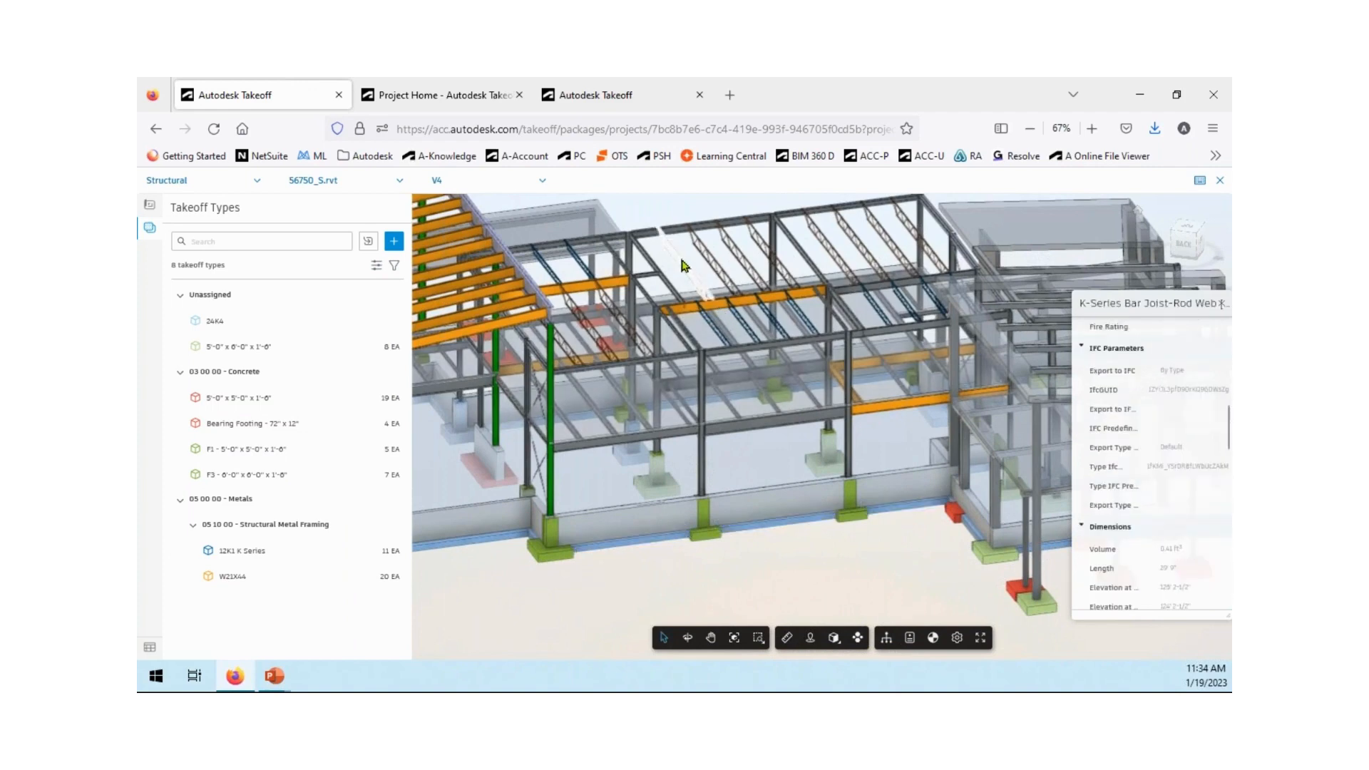
right_click(683, 264)
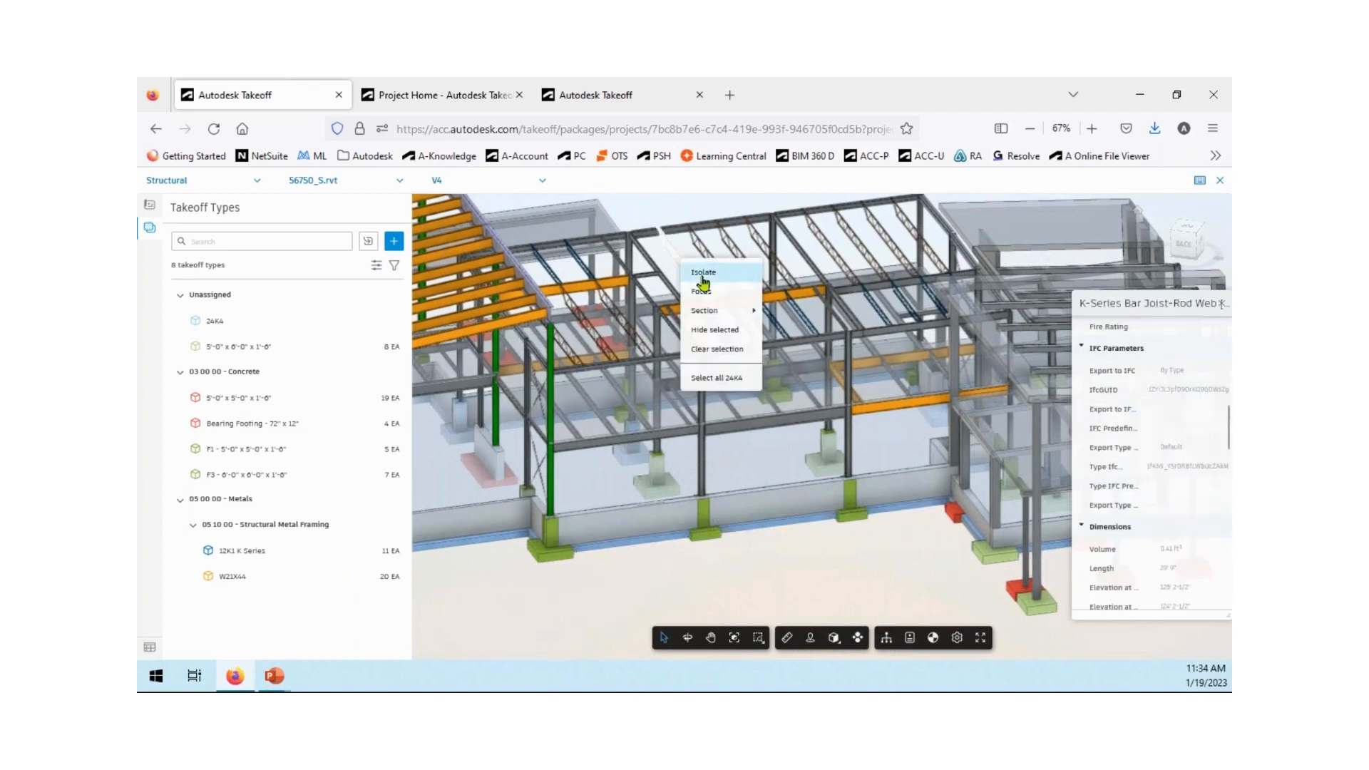
left_click(722, 379)
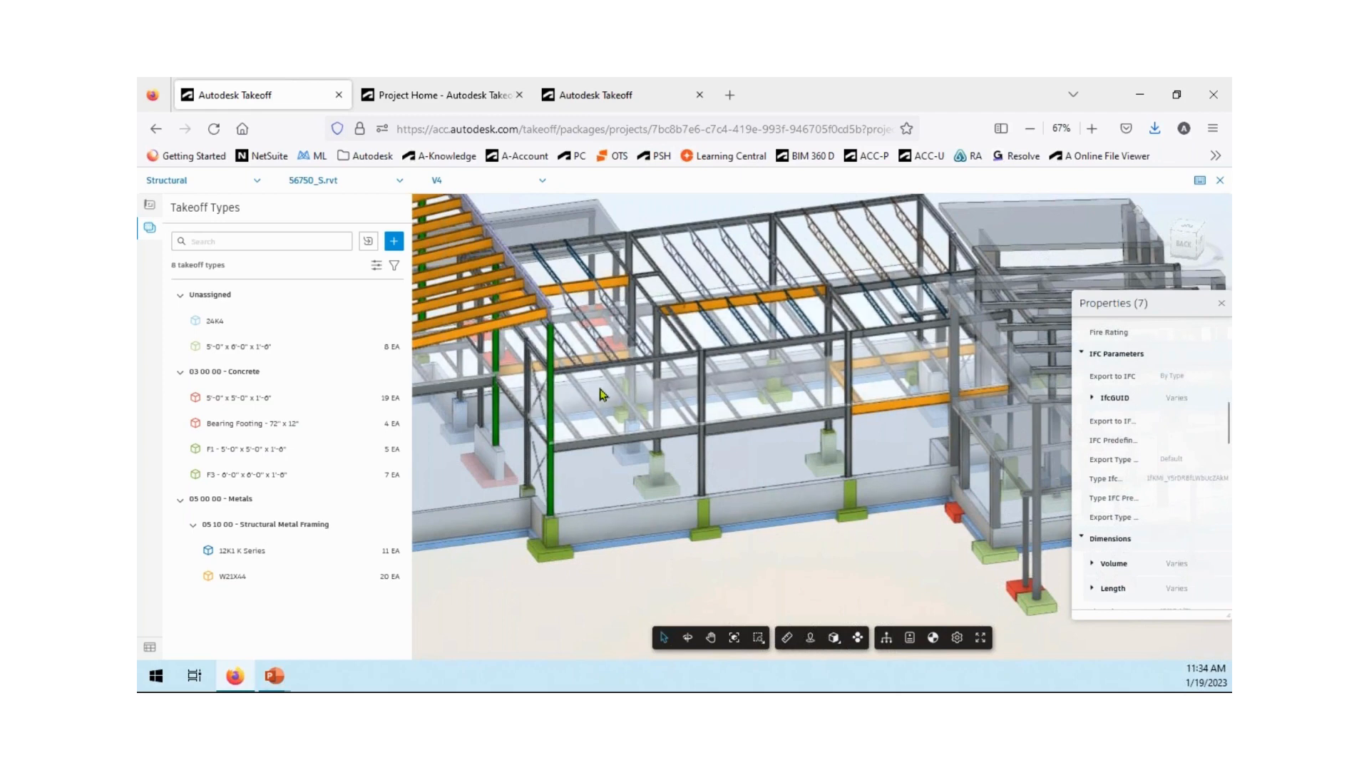
left_click(488, 560)
Select every 24K4 bar joist in the model and assign them to the 24K4 takeoff type.
left_click(214, 321)
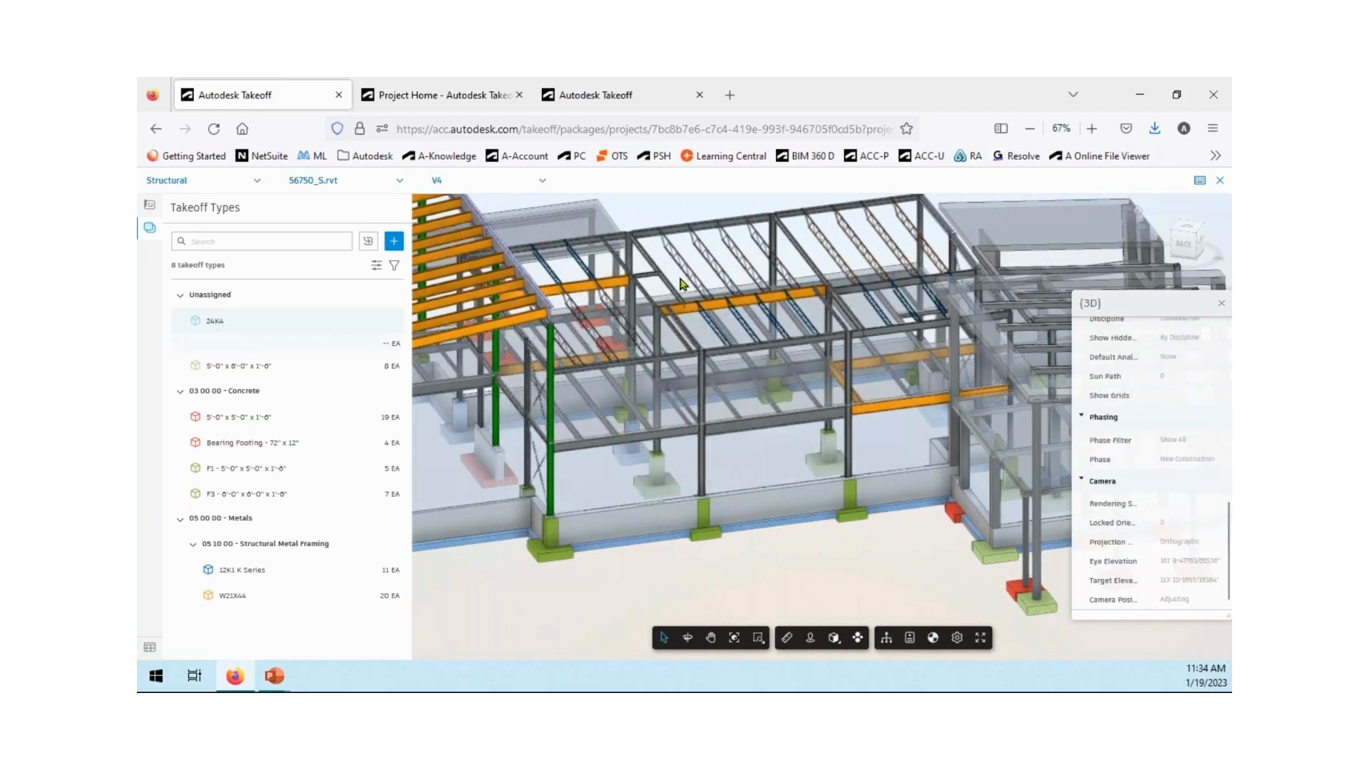
scroll(692, 273, "up", 5)
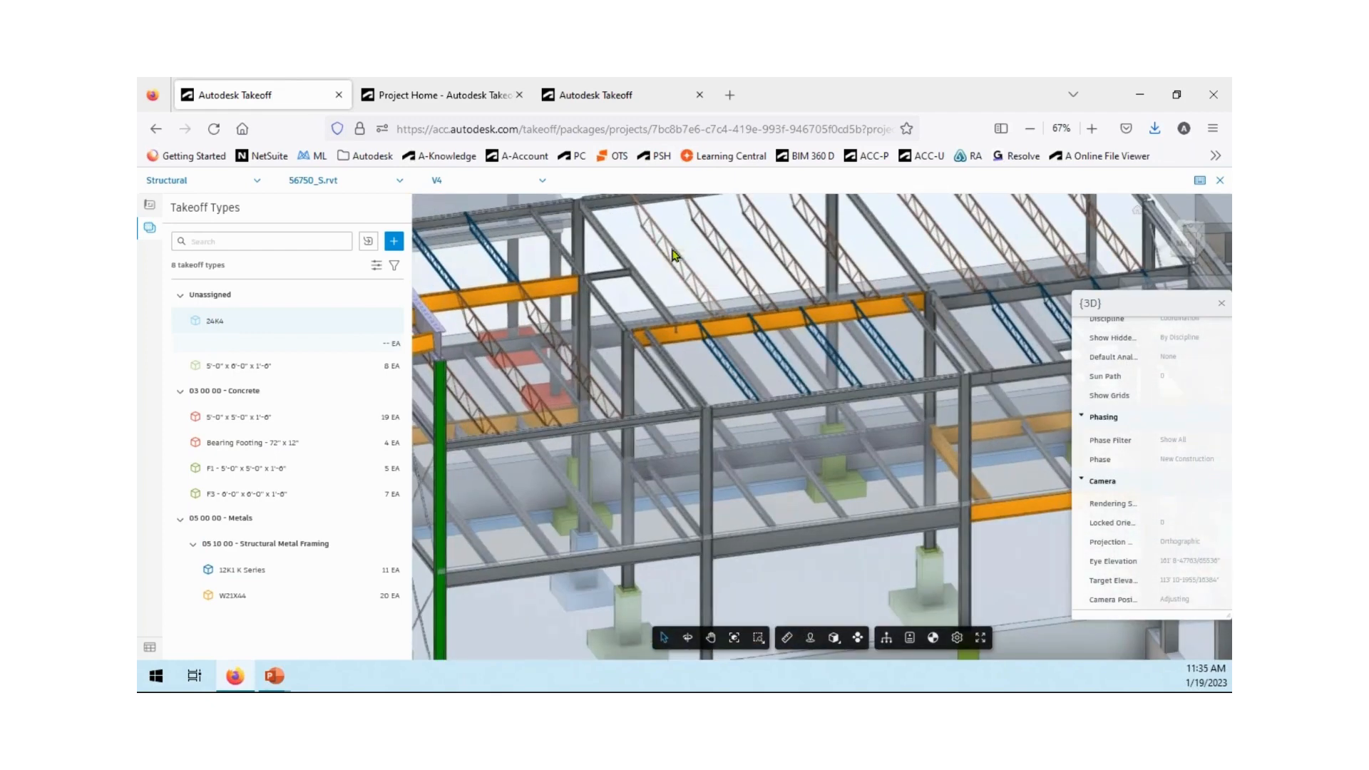
left_click(650, 224)
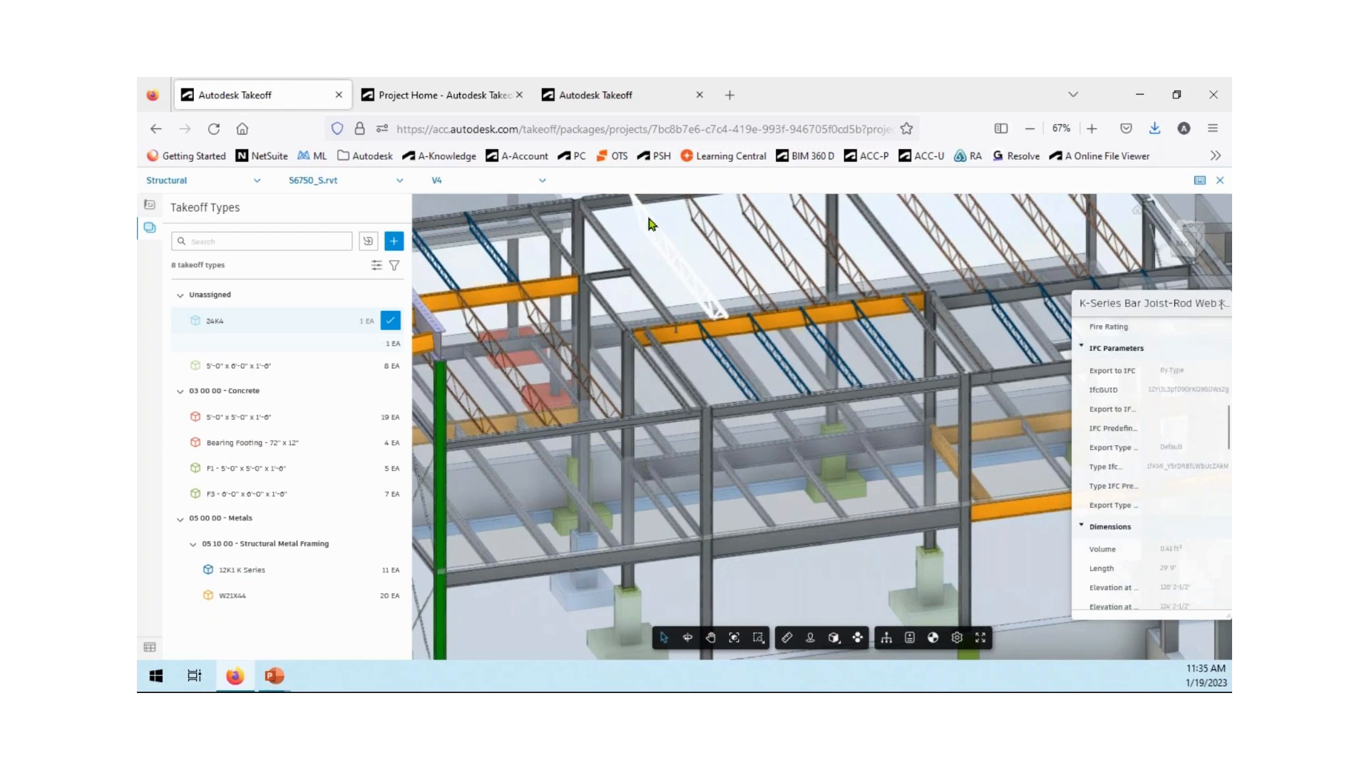
right_click(649, 220)
left_click(685, 355)
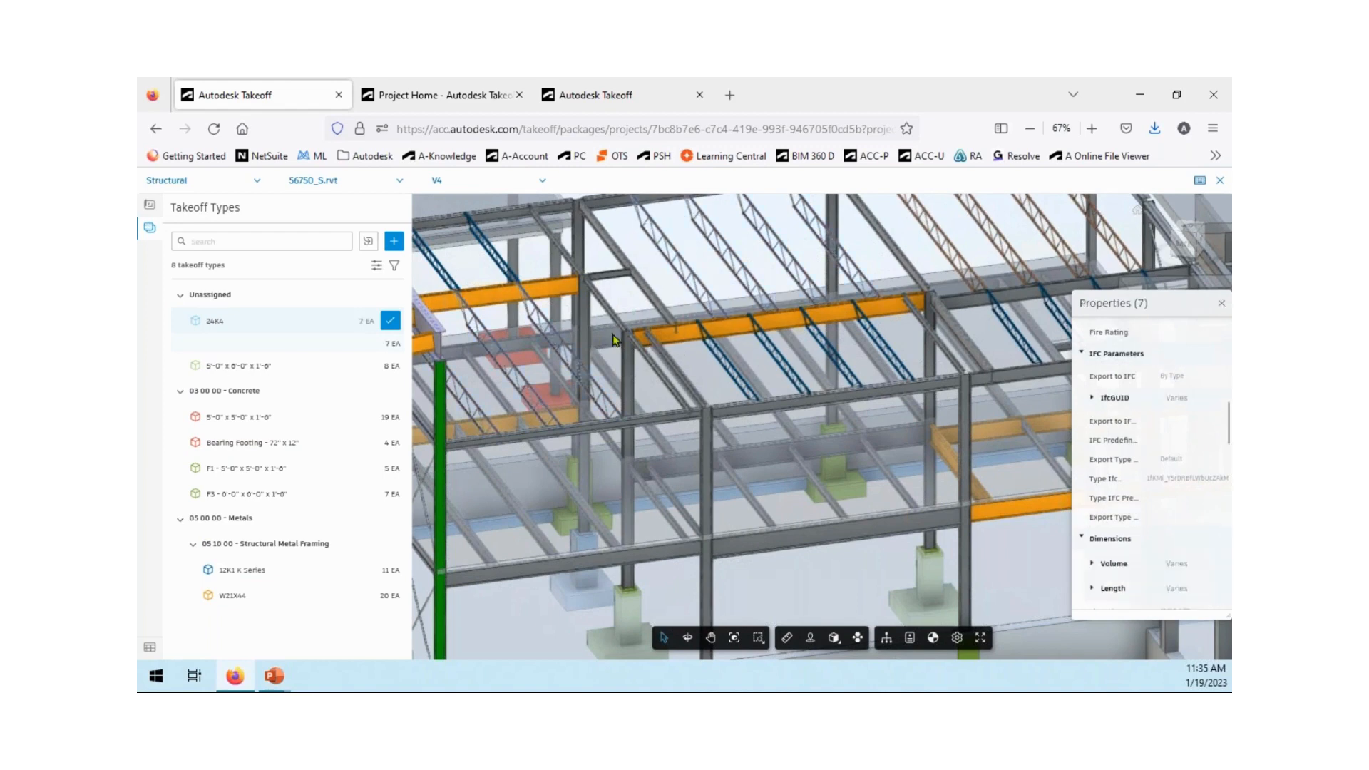
left_click(391, 325)
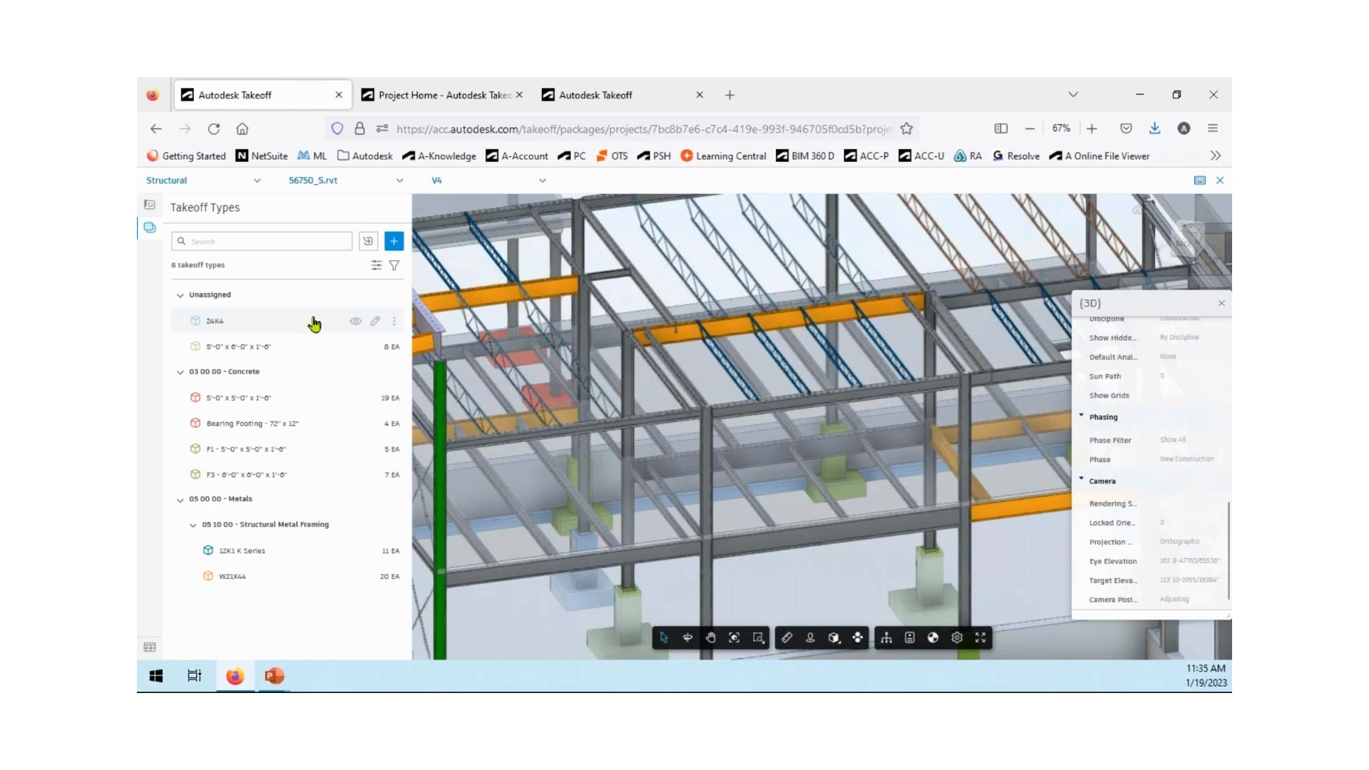
Create a 3D takeoff type named 22K4, measured by Count (EA), and take off all matching brown bar joists in the bay beside the 24K4 joists.
scroll(649, 442, "down", 3)
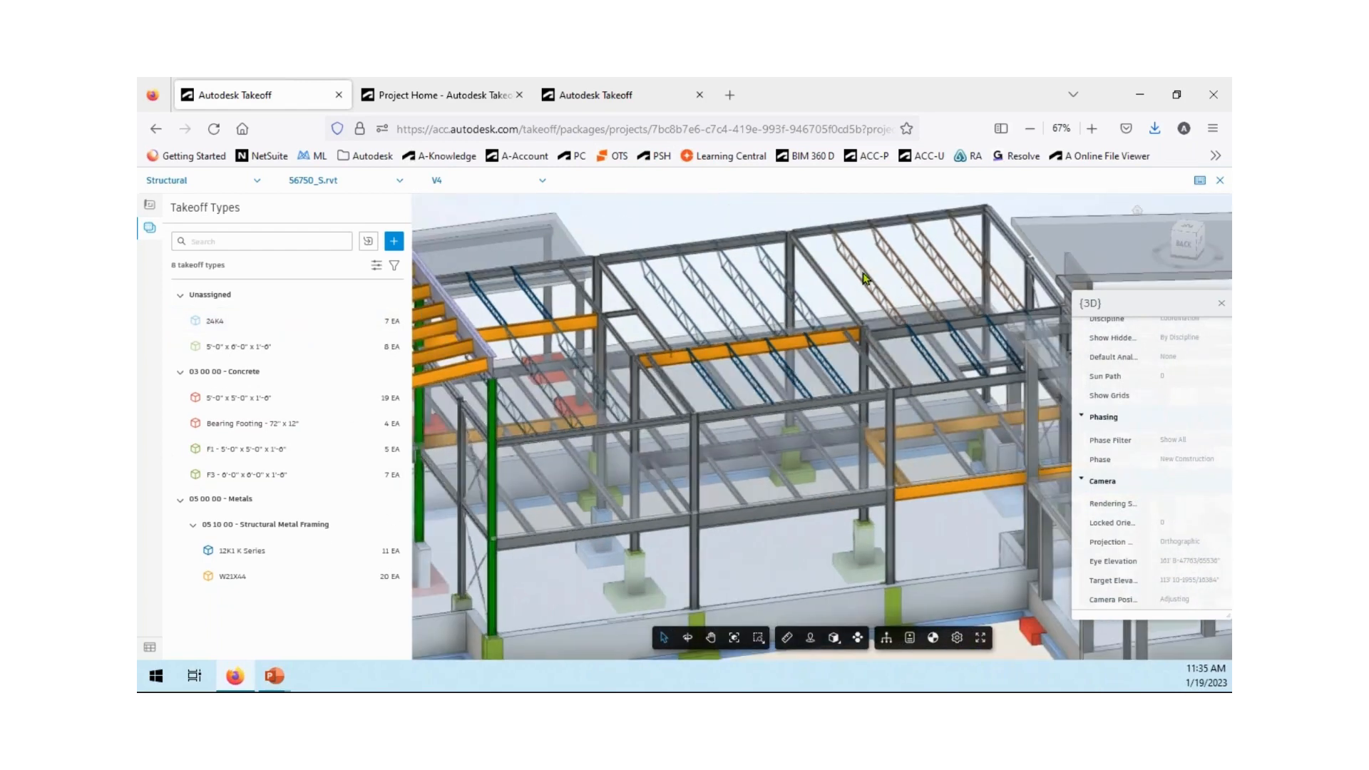
scroll(856, 257, "up", 4)
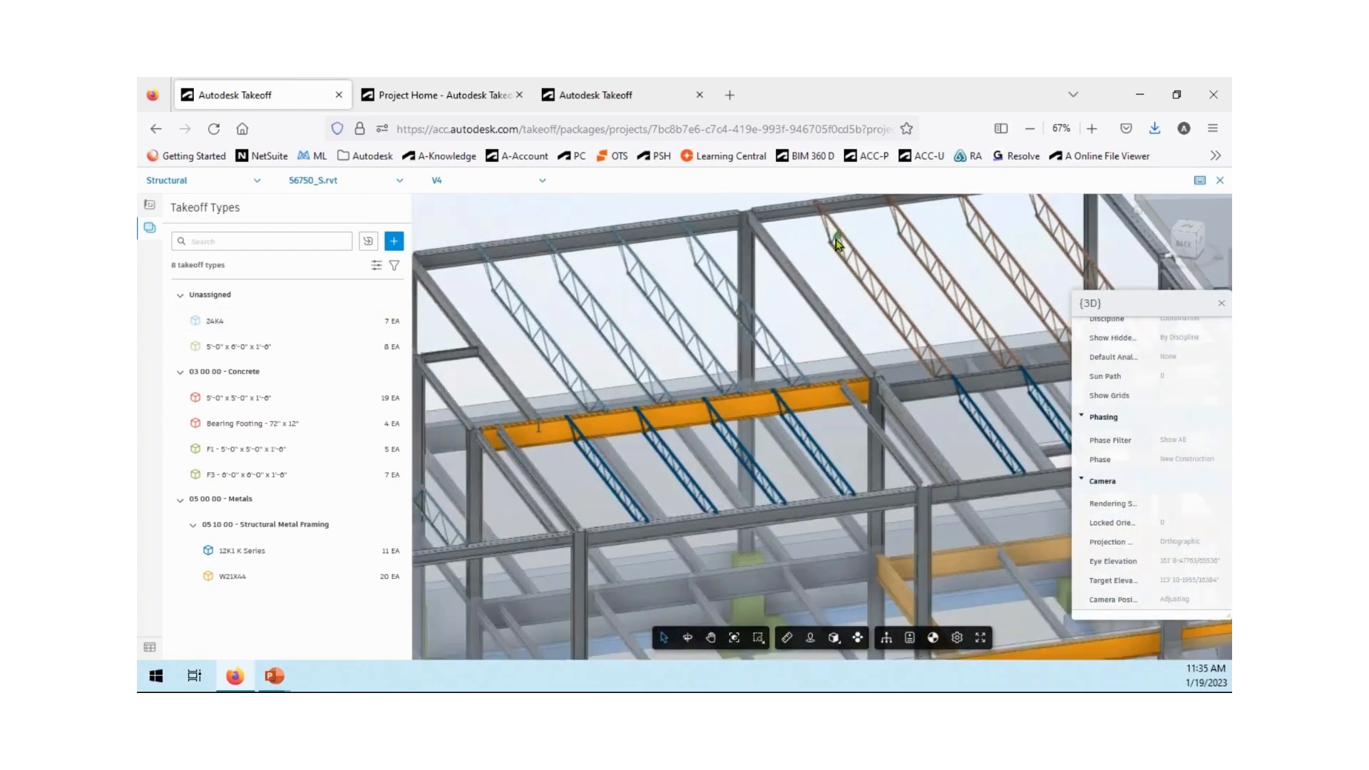
left_click(848, 244)
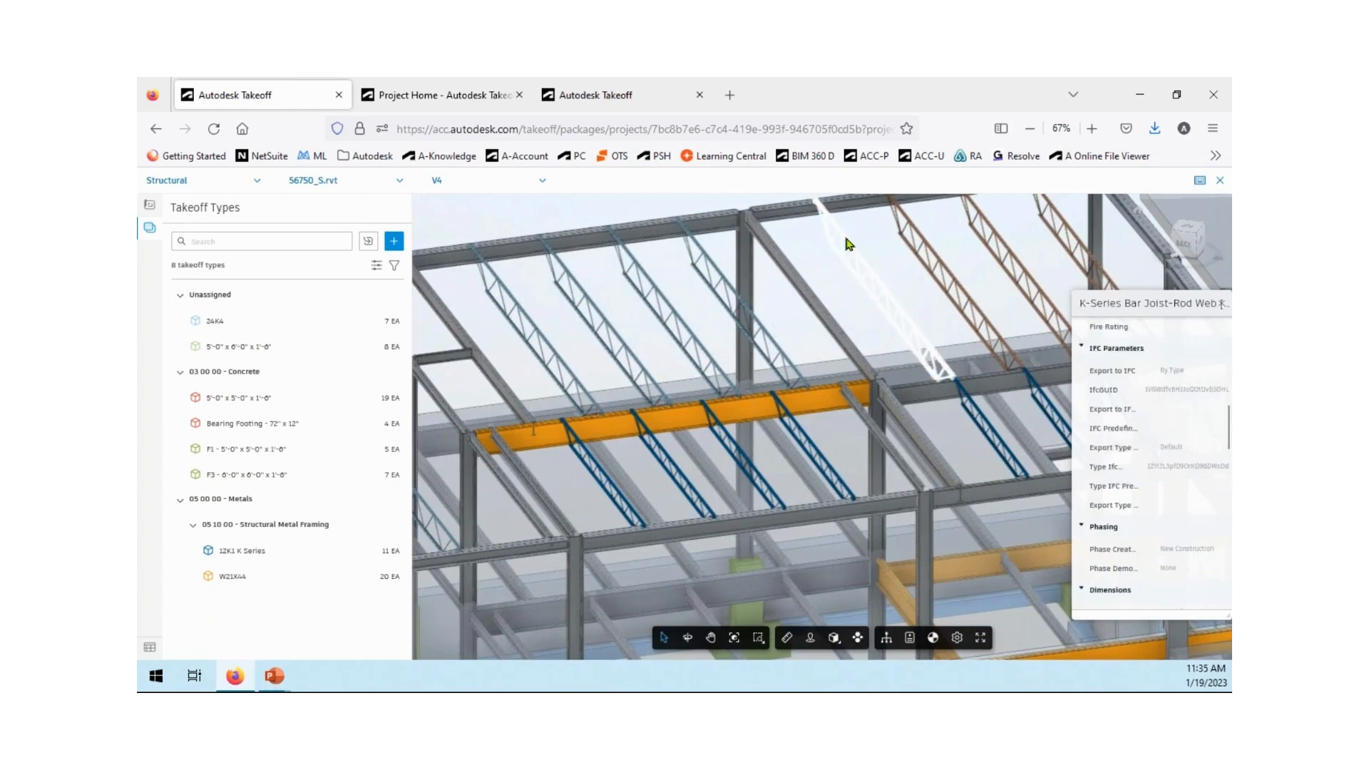
right_click(848, 244)
left_click(871, 367)
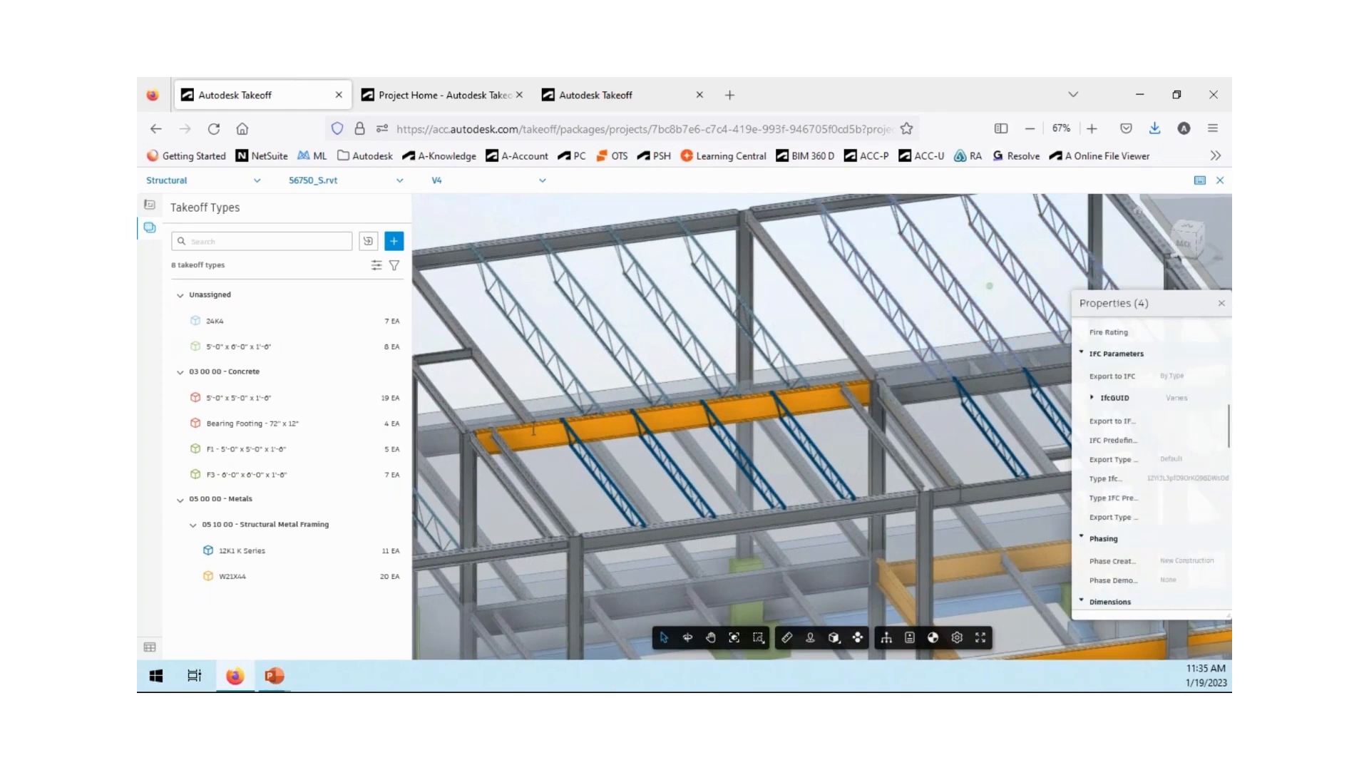
left_click(392, 243)
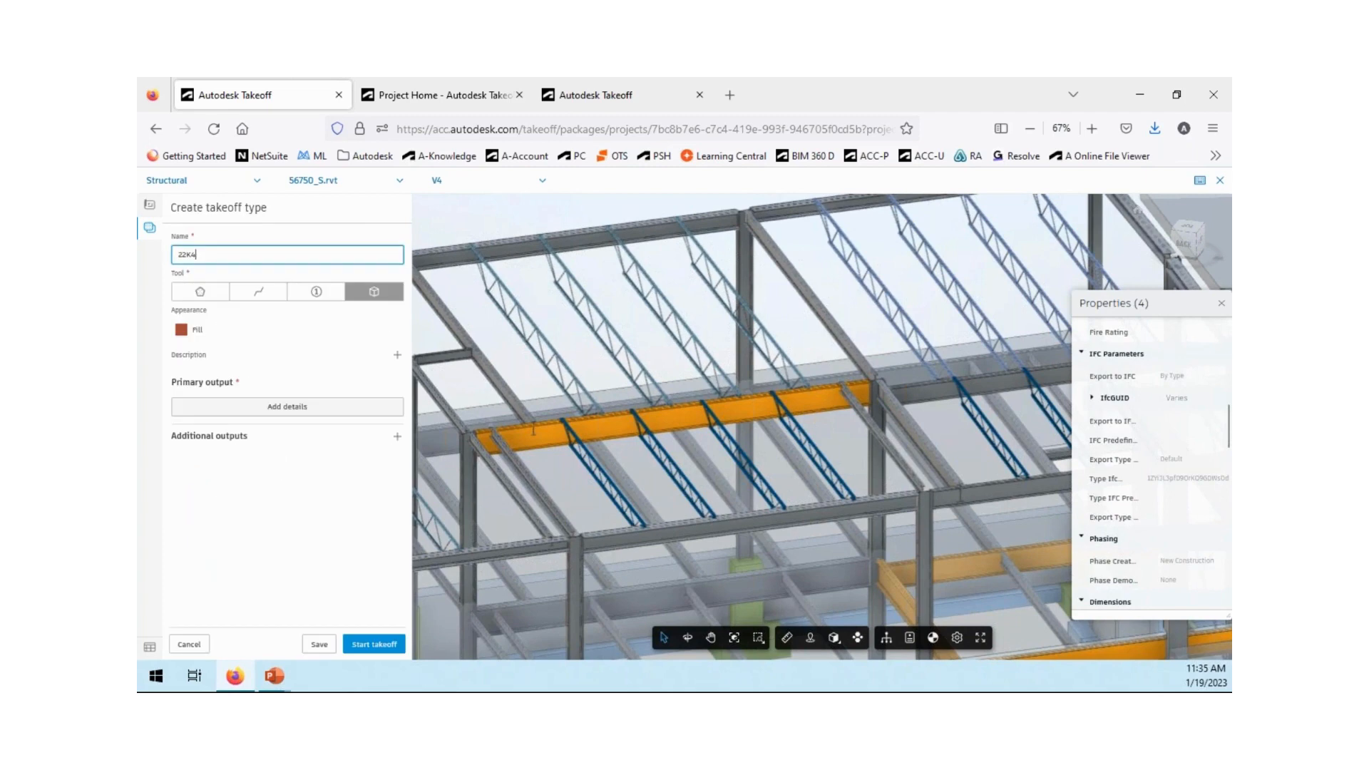
left_click(287, 406)
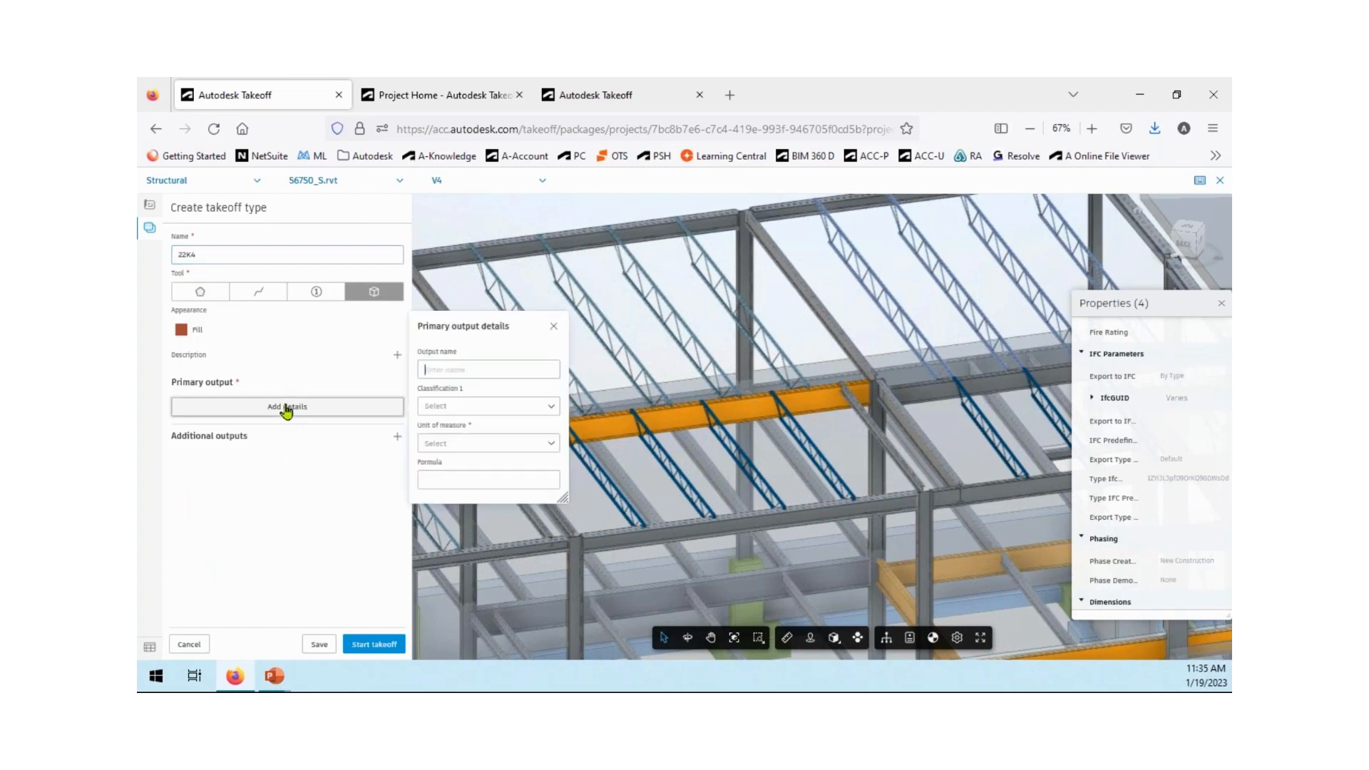
left_click(437, 444)
left_click(452, 479)
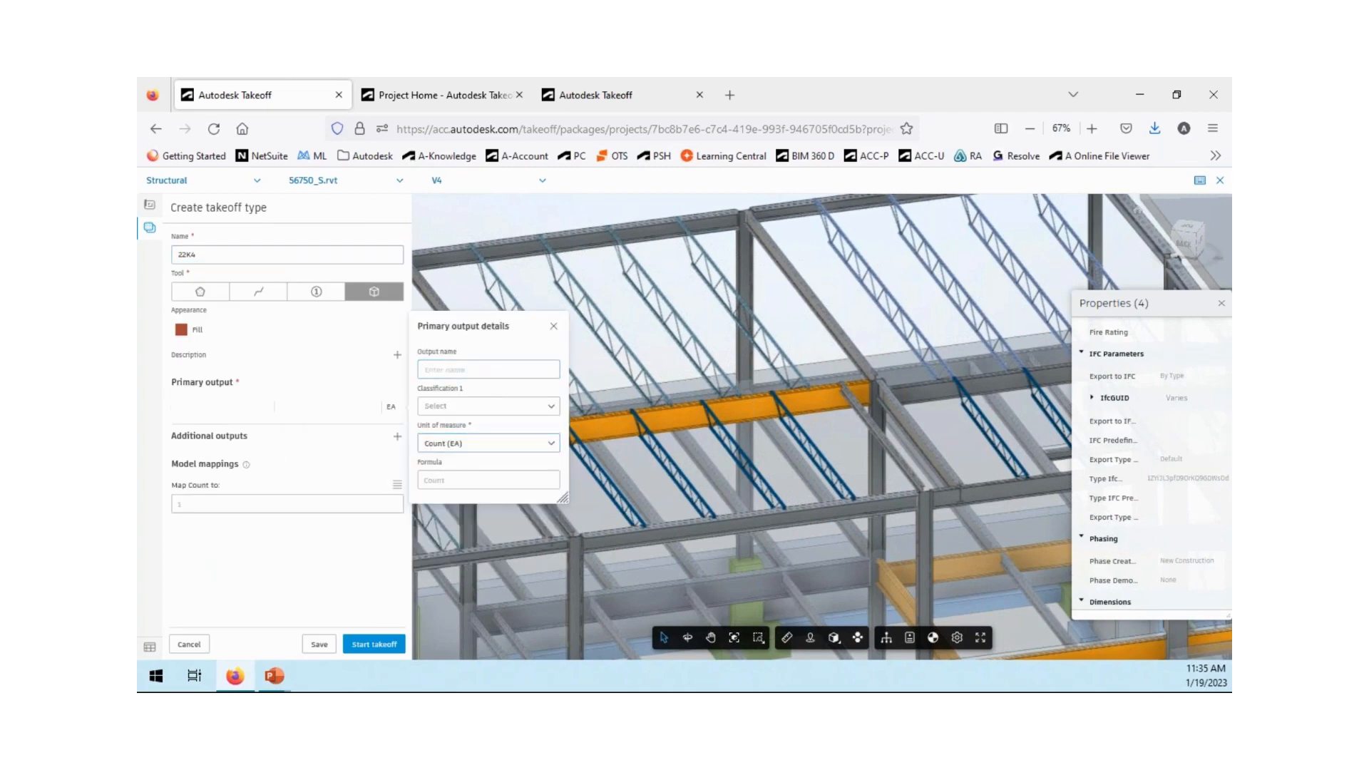
left_click(371, 644)
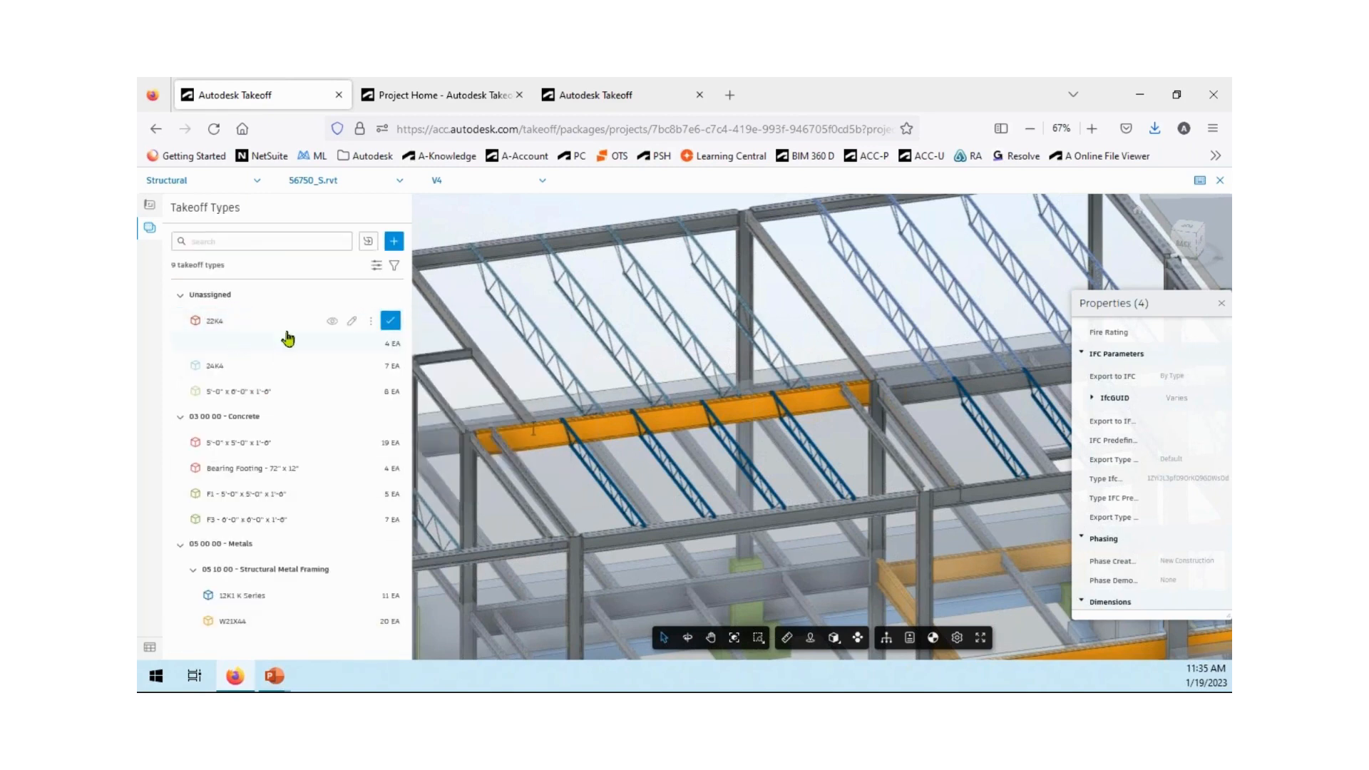
left_click(391, 321)
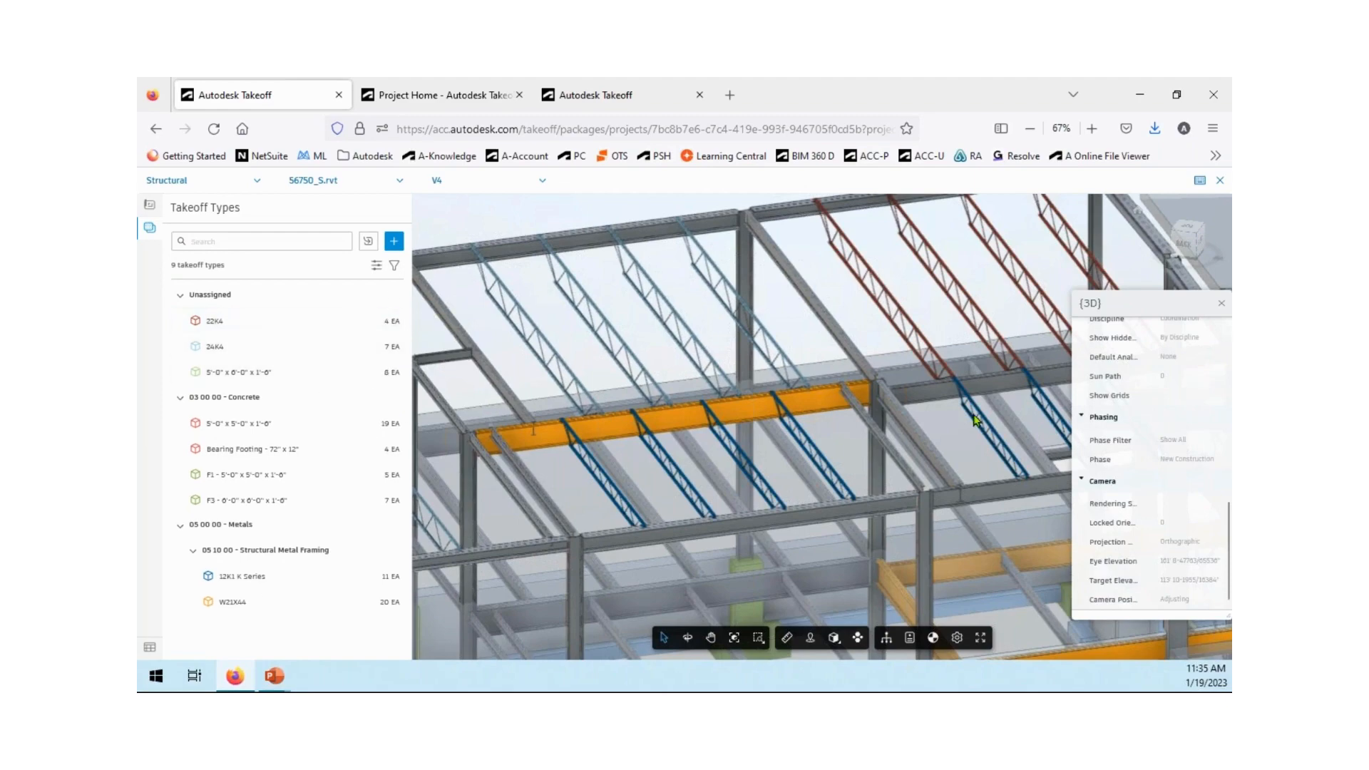
Form clusters of the model's elements by category and look over the structural foundations, walls and structural framing groups.
scroll(976, 420, "down", 10)
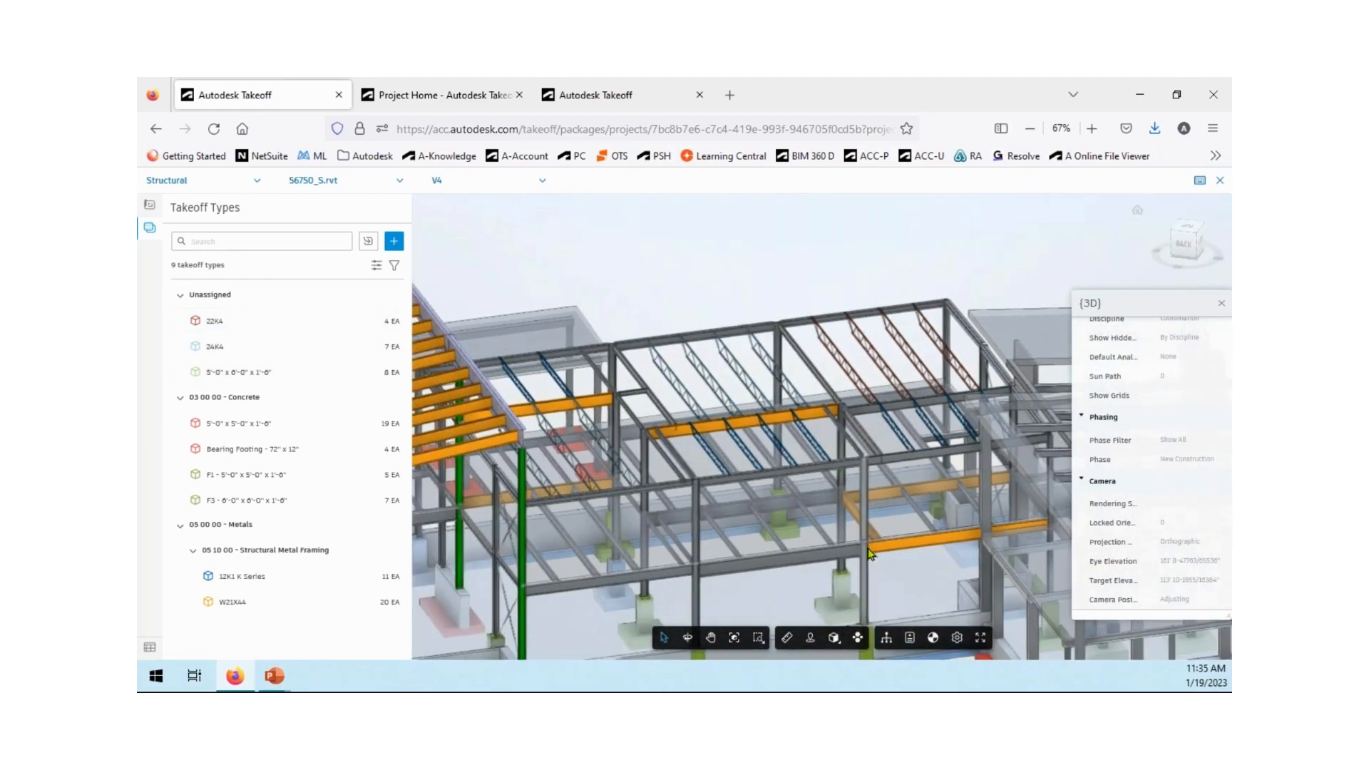
scroll(871, 561, "down", 5)
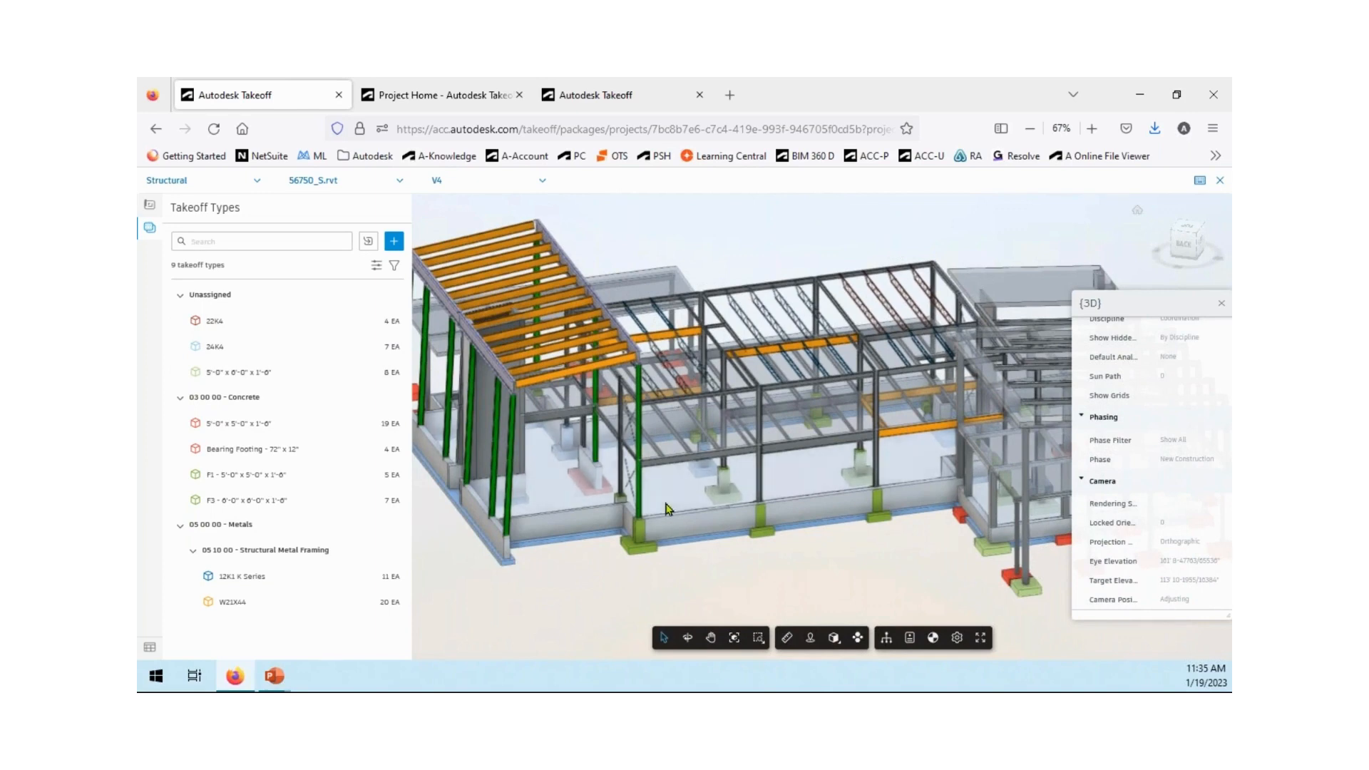
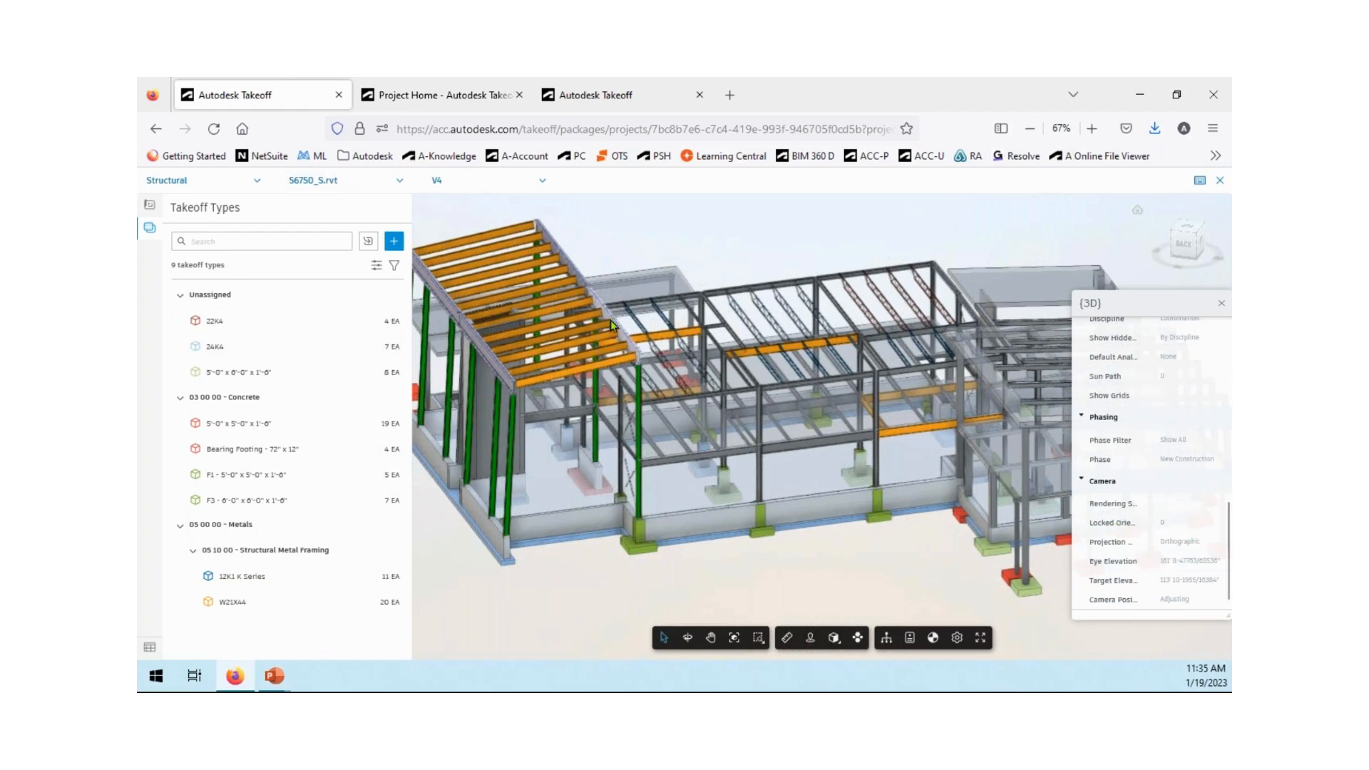
left_click(858, 640)
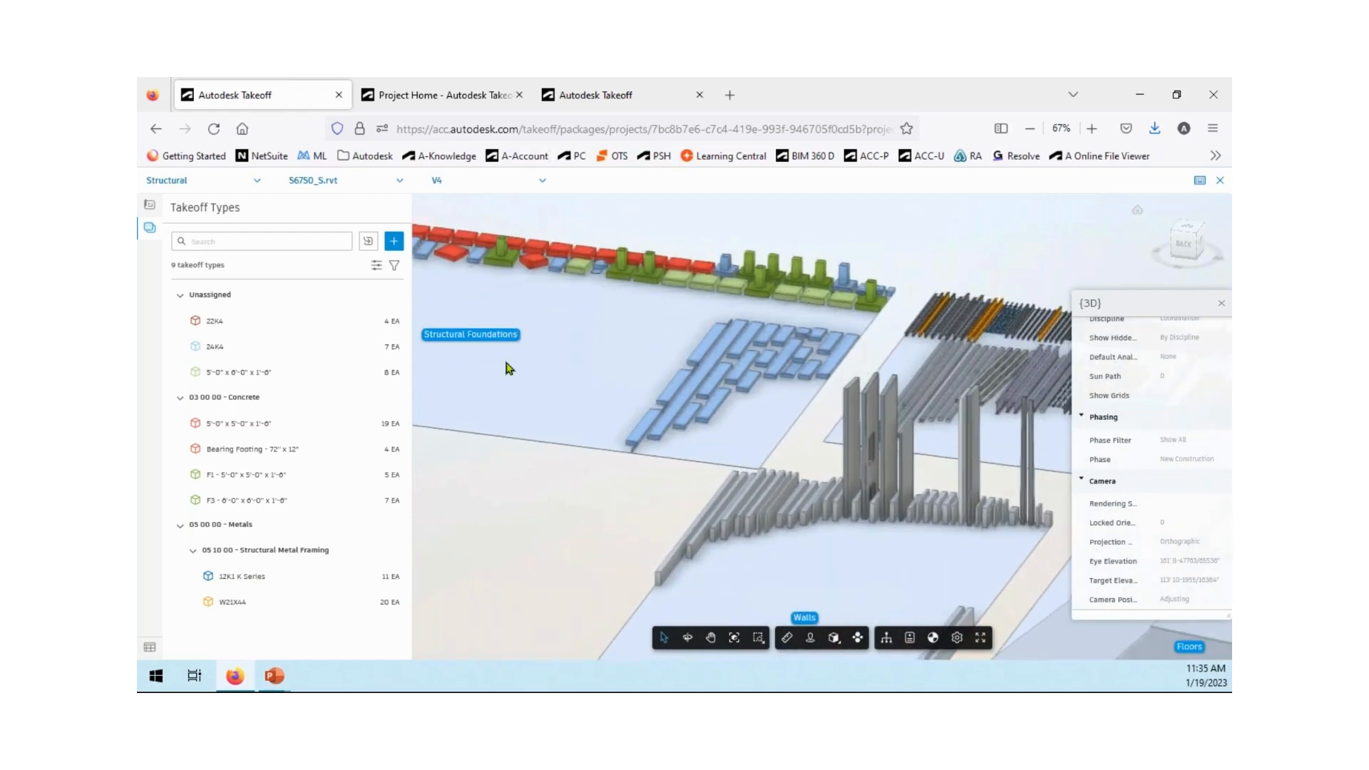
middle_click_drag(896, 539, 532, 491)
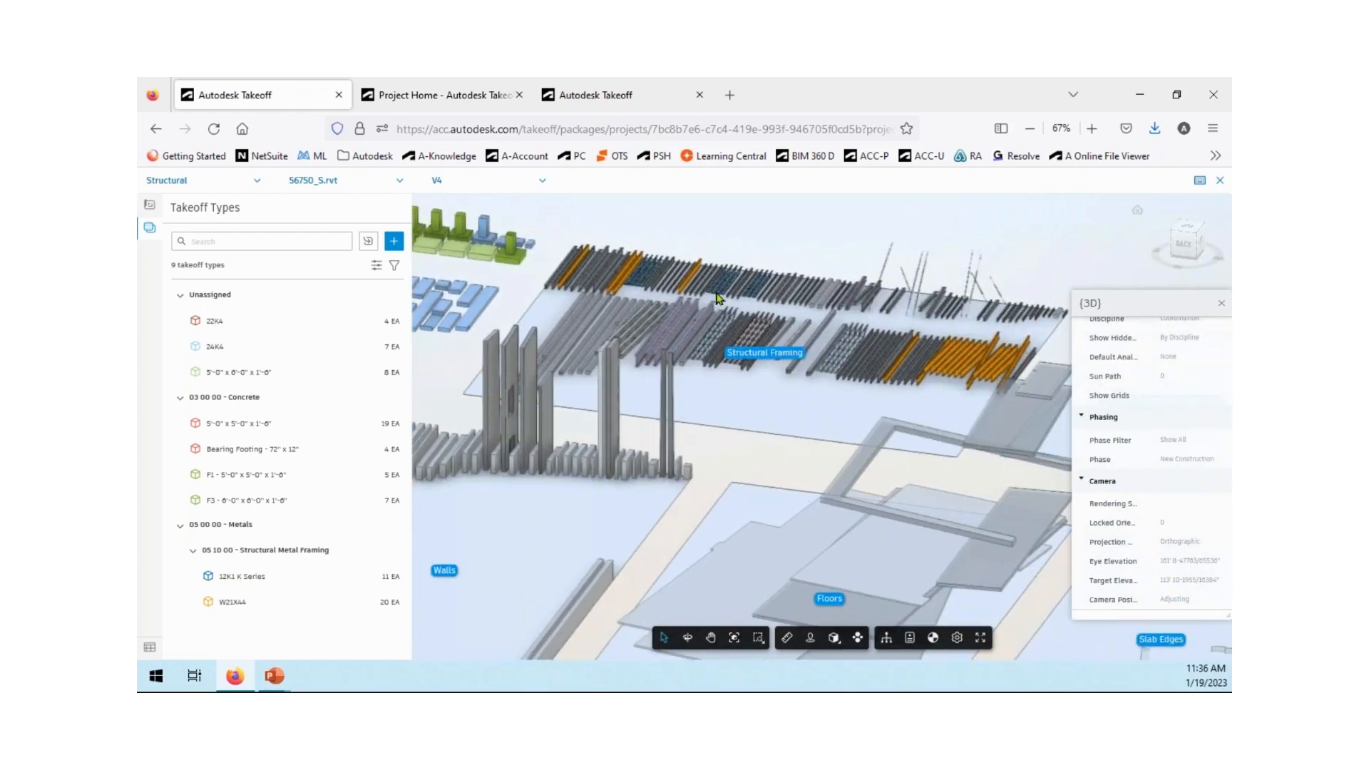
middle_click_drag(614, 329, 896, 392)
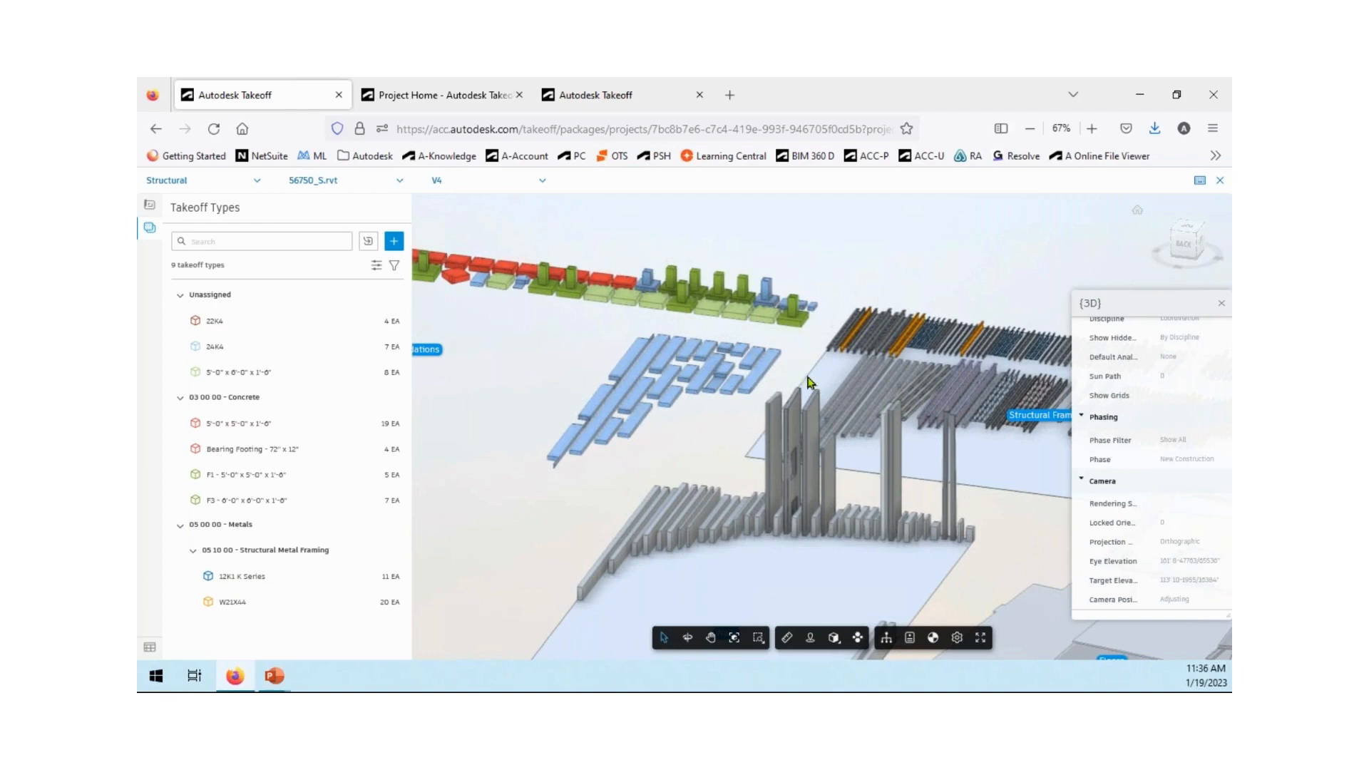
Create a 3D takeoff type named 12 x 18, measured by Count (EA), and take off all 12 x 18 concrete rectangular beams.
scroll(913, 418, "up", 3)
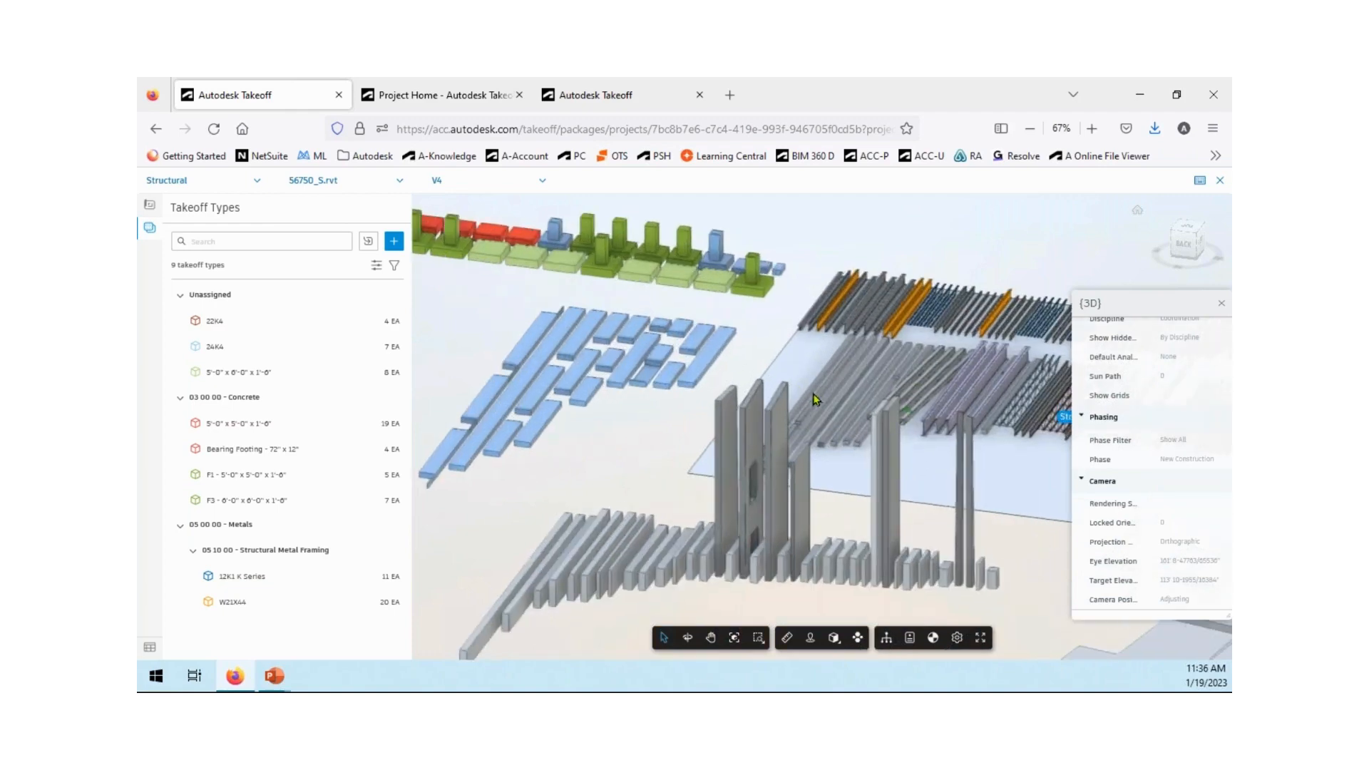
left_click(816, 399)
right_click(816, 399)
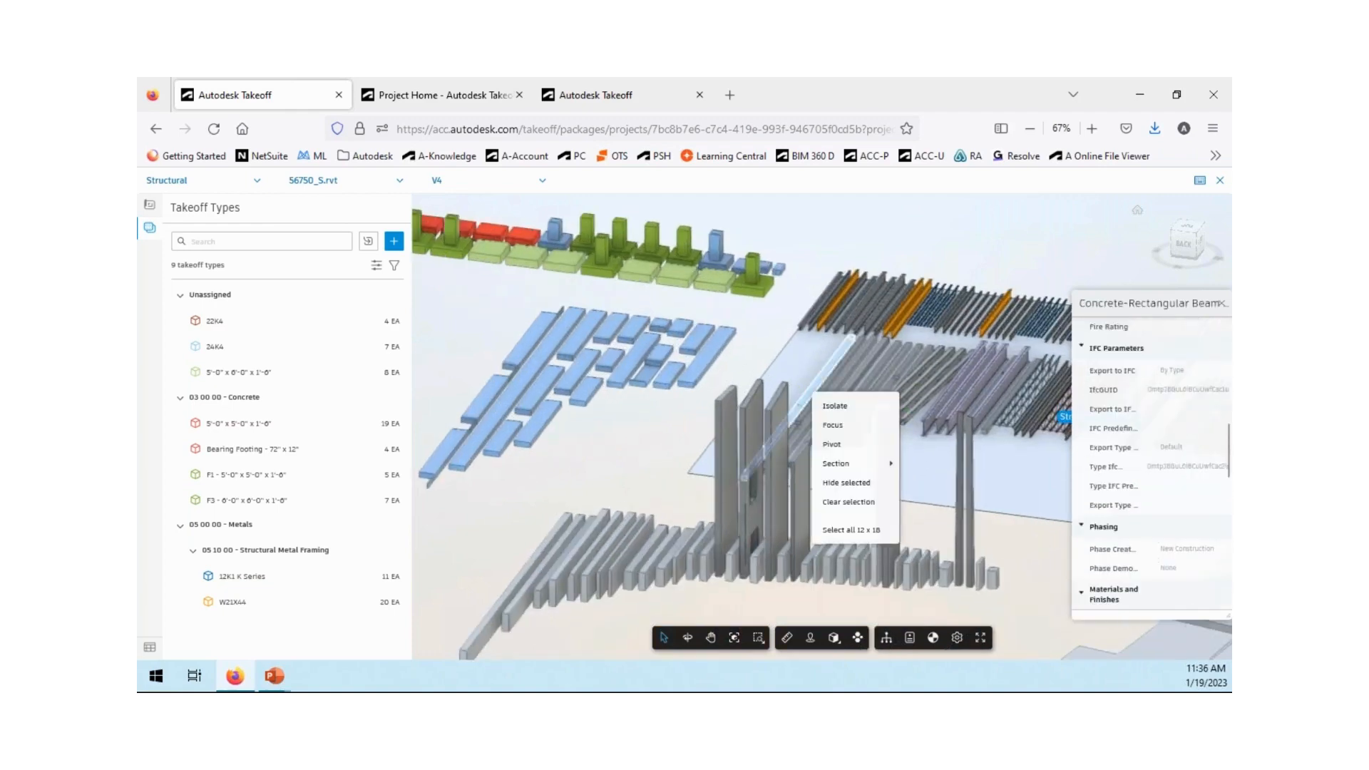
left_click(850, 529)
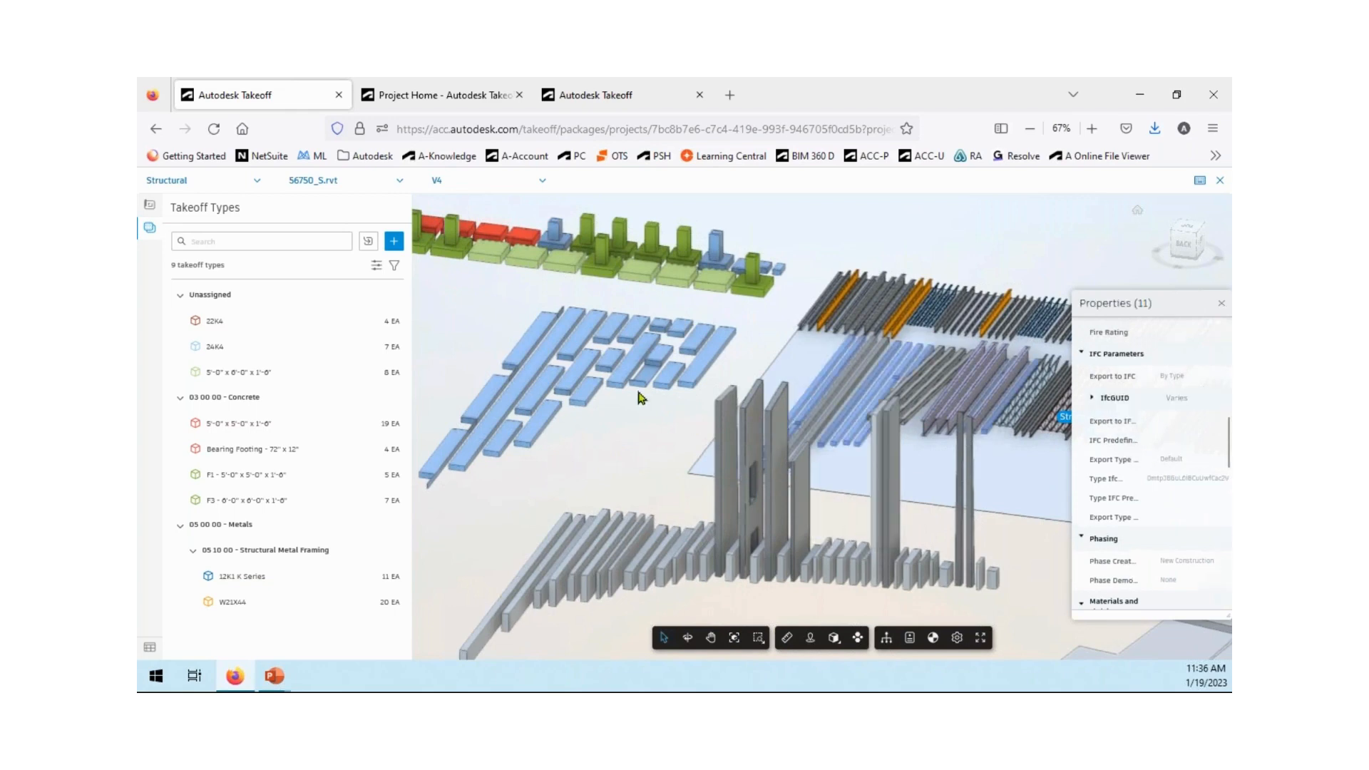
middle_click_drag(939, 430, 729, 406)
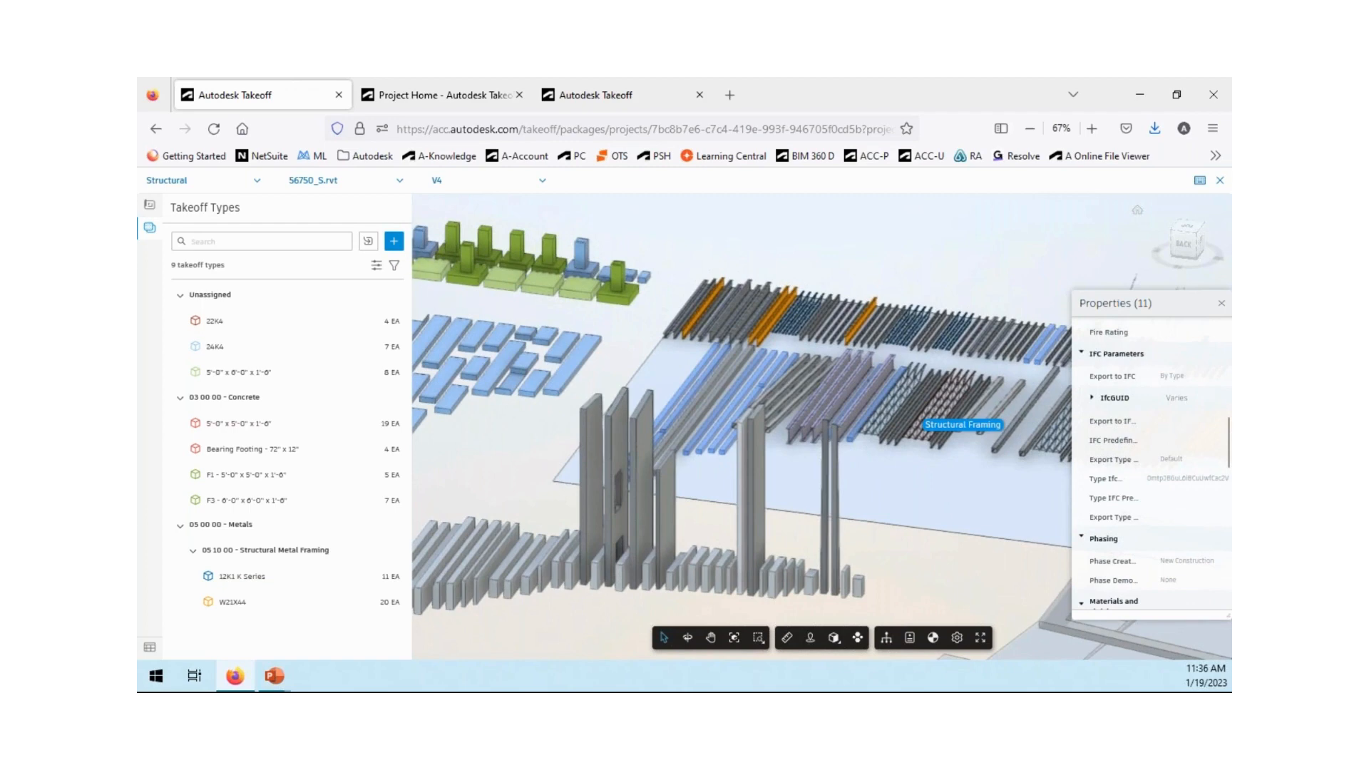
left_click(394, 242)
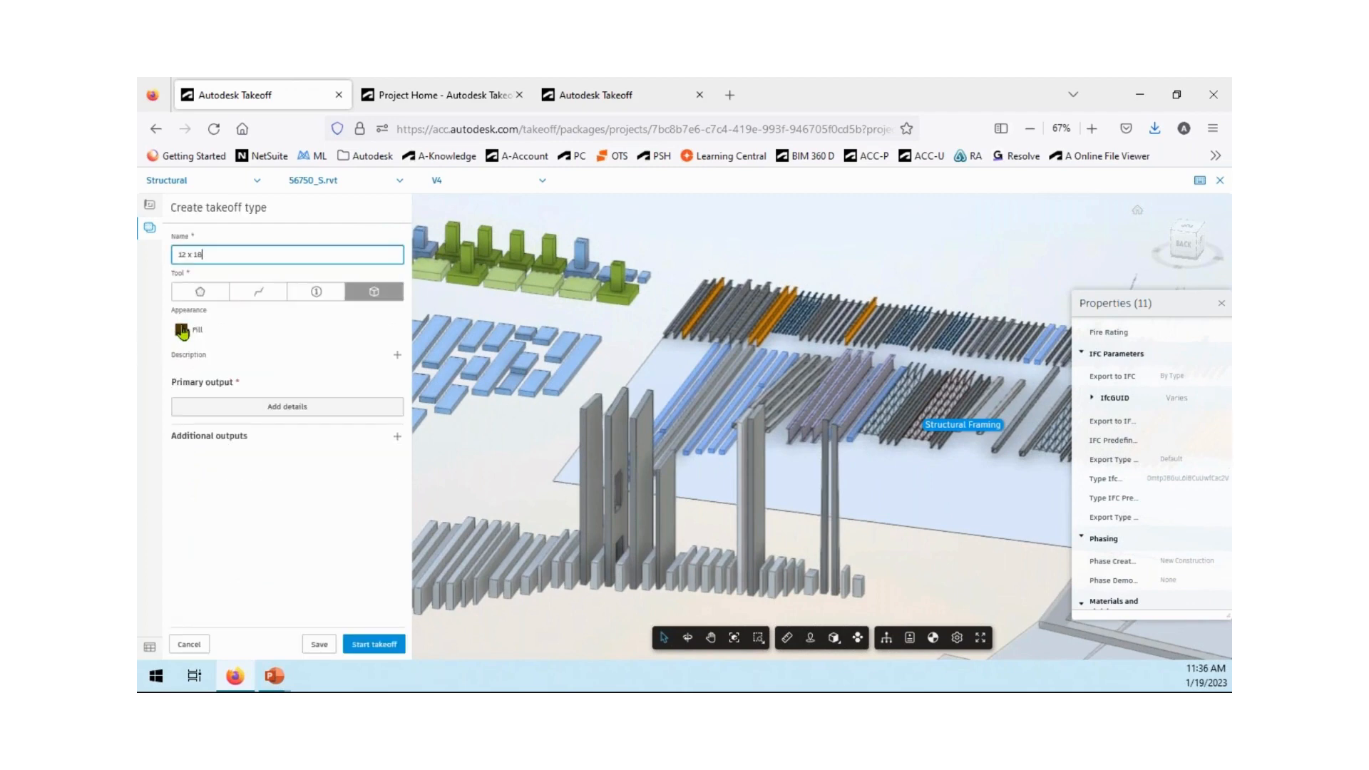
left_click(290, 410)
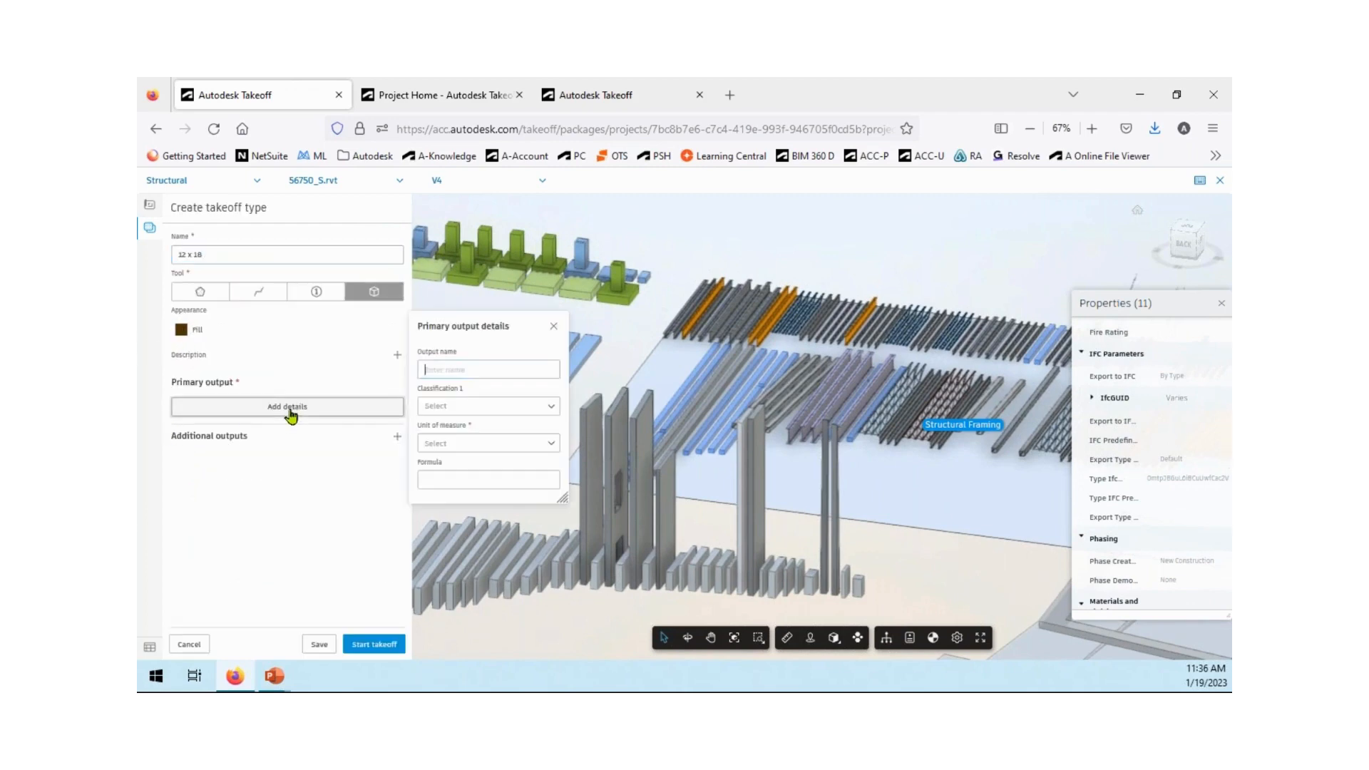
left_click(460, 444)
left_click(452, 465)
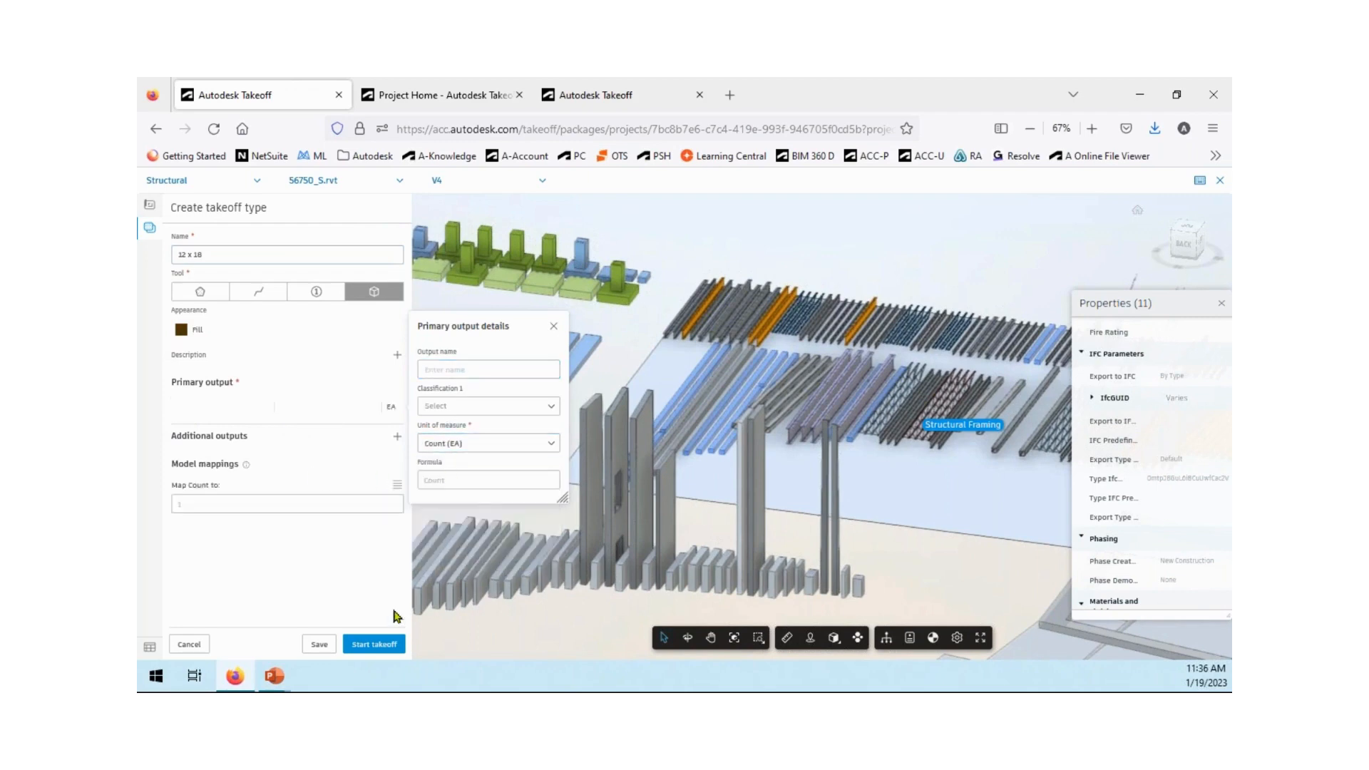
left_click(369, 645)
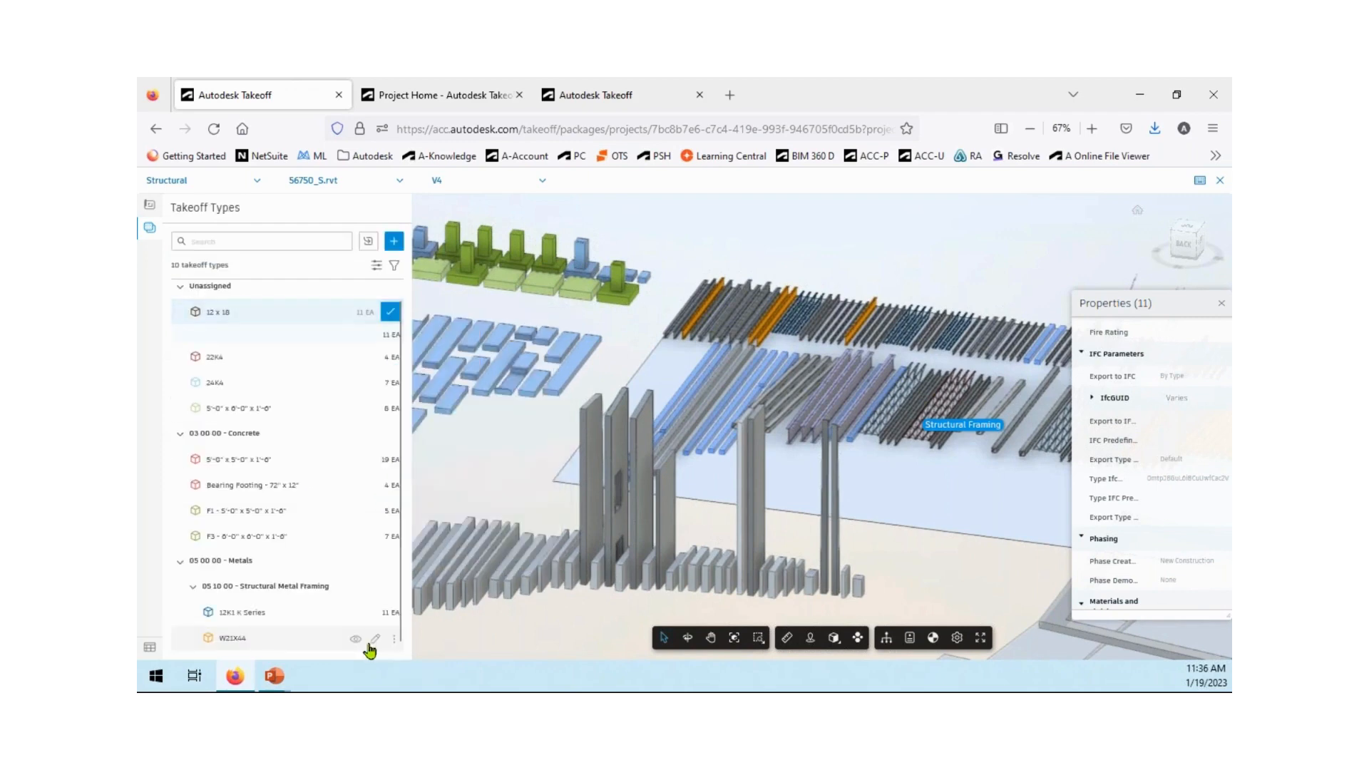
left_click(387, 312)
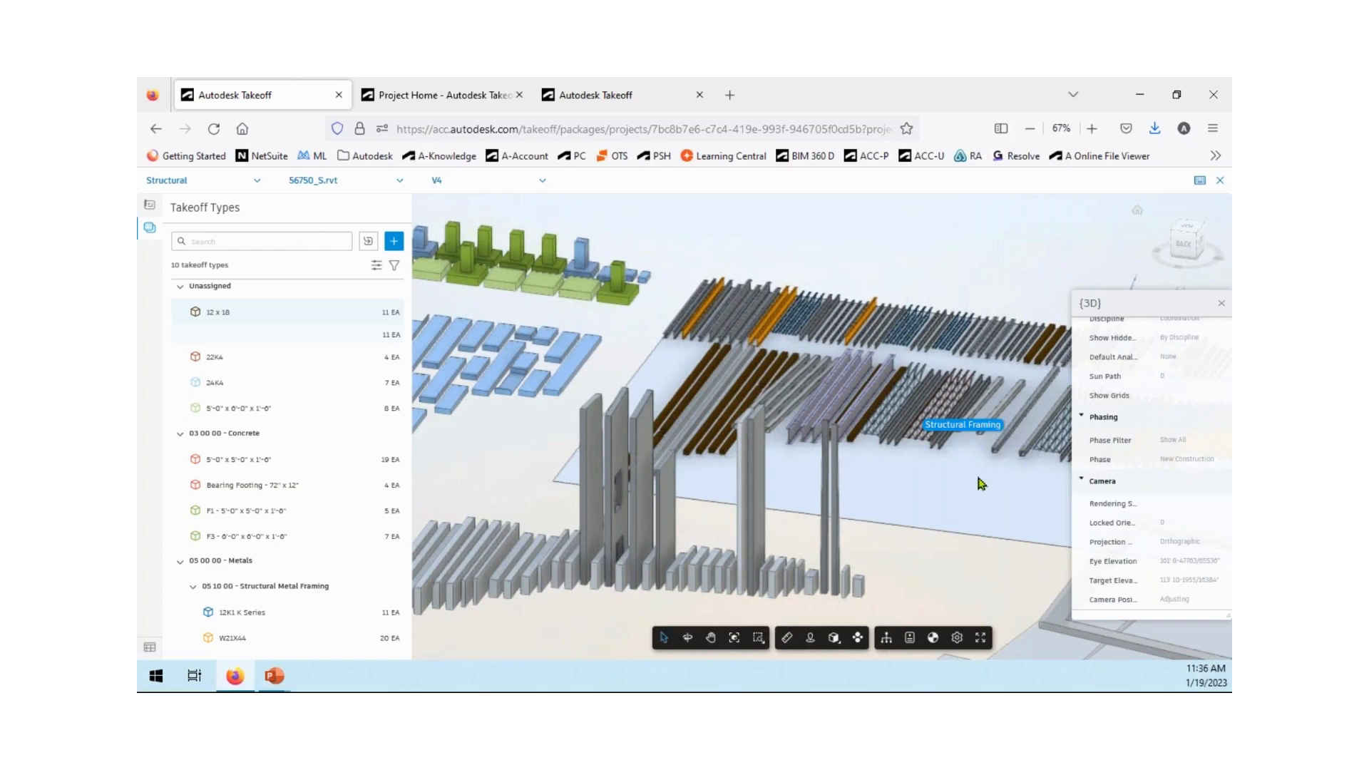
Return the clustered elements to the assembled building model and inspect its framing and foundations from below and above.
left_click(858, 639)
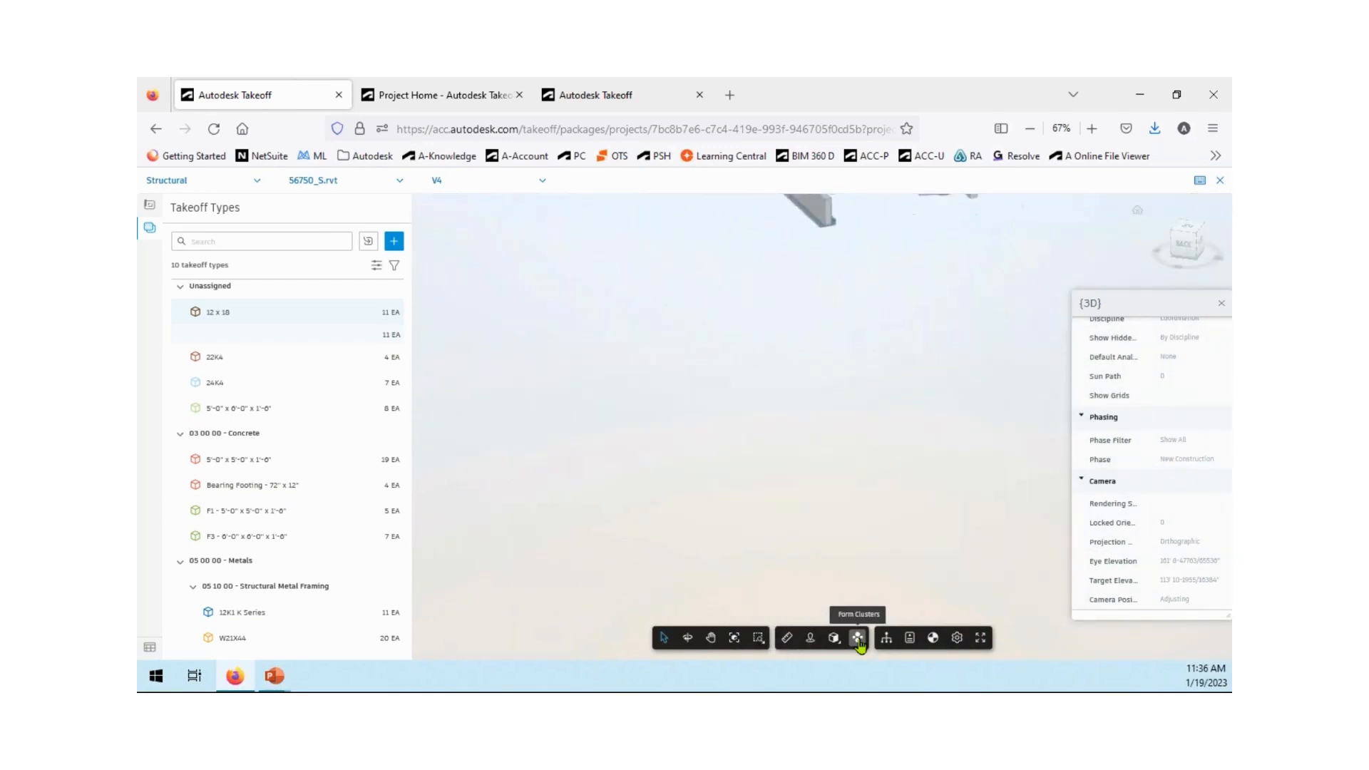
left_click(735, 638)
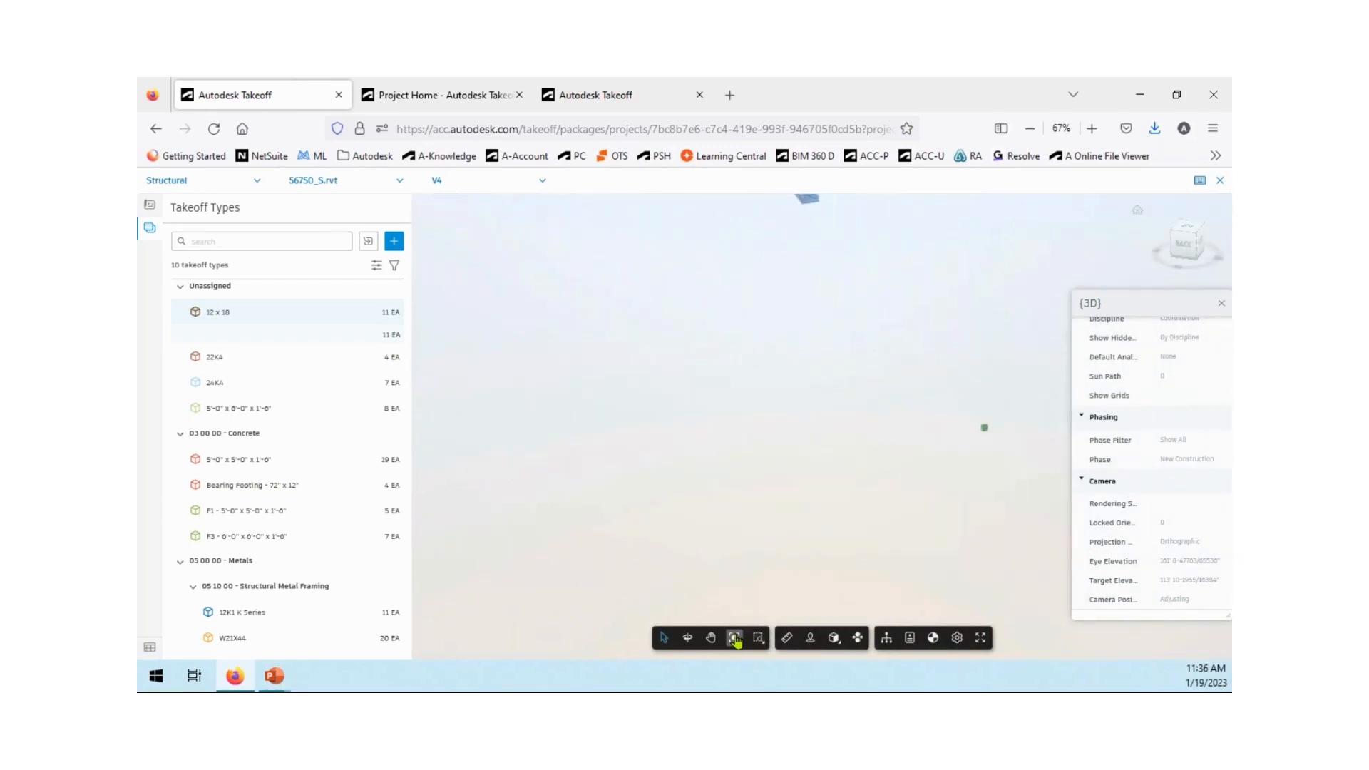
scroll(935, 528, "up", 3)
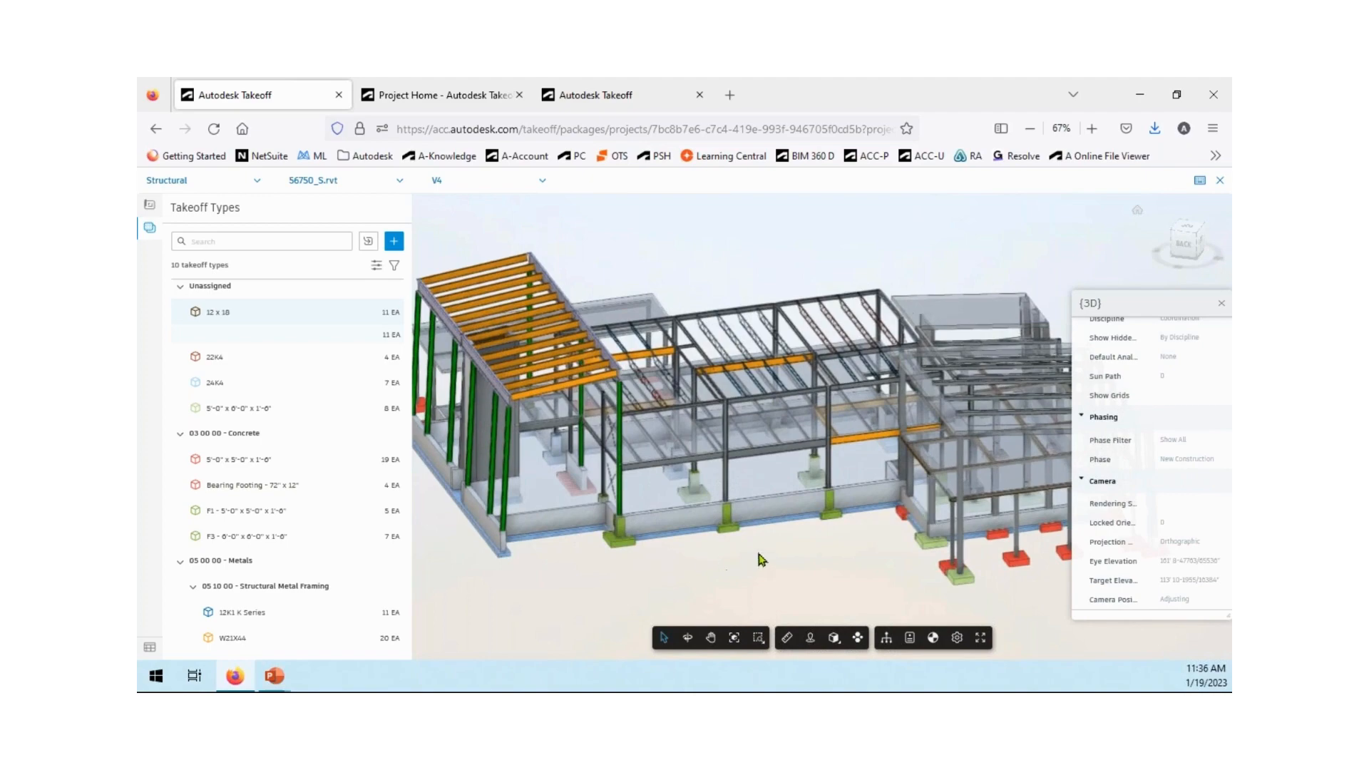
left_click_drag(757, 544, 885, 485)
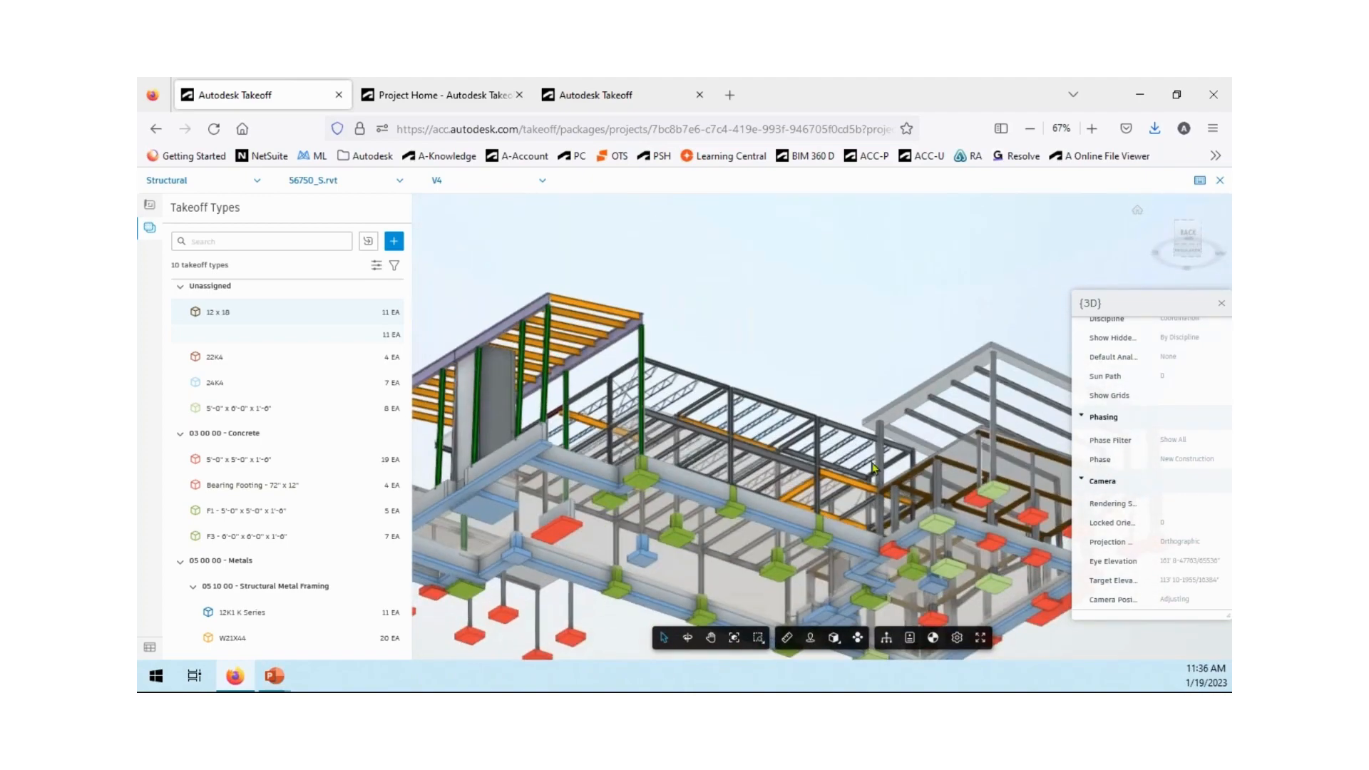
left_click_drag(815, 415, 683, 486)
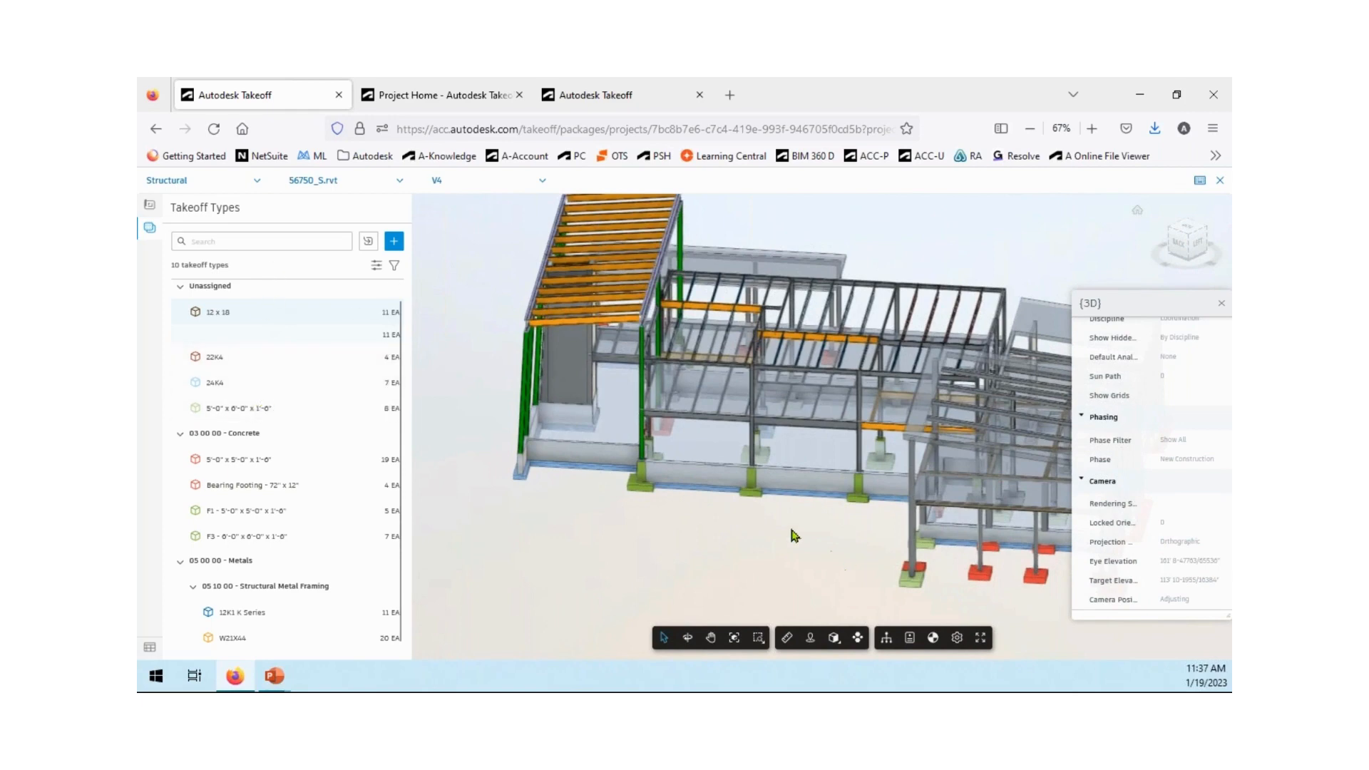
left_click_drag(829, 535, 788, 537)
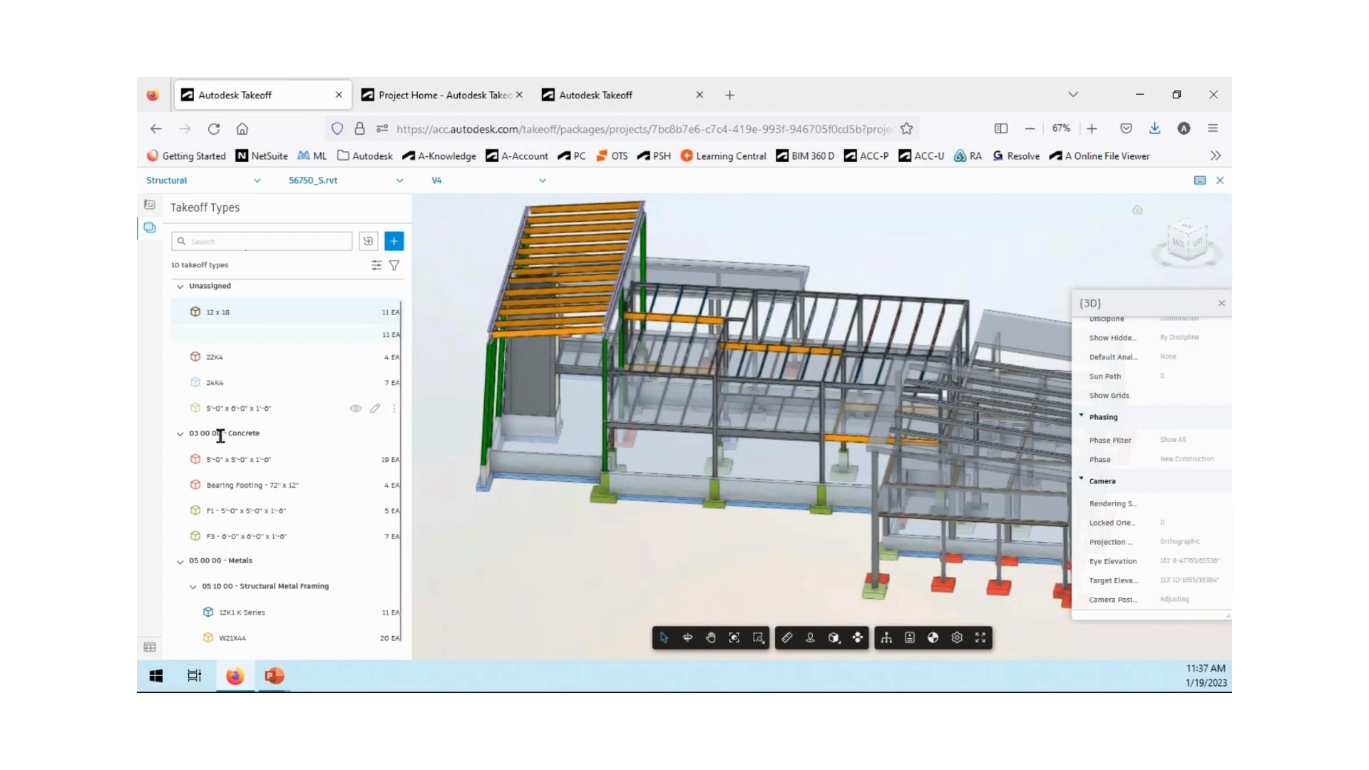
Open the takeoff inventory grouped by Classification 1, collapse the Unassigned group and look over the concrete and metals quantities.
left_click(150, 649)
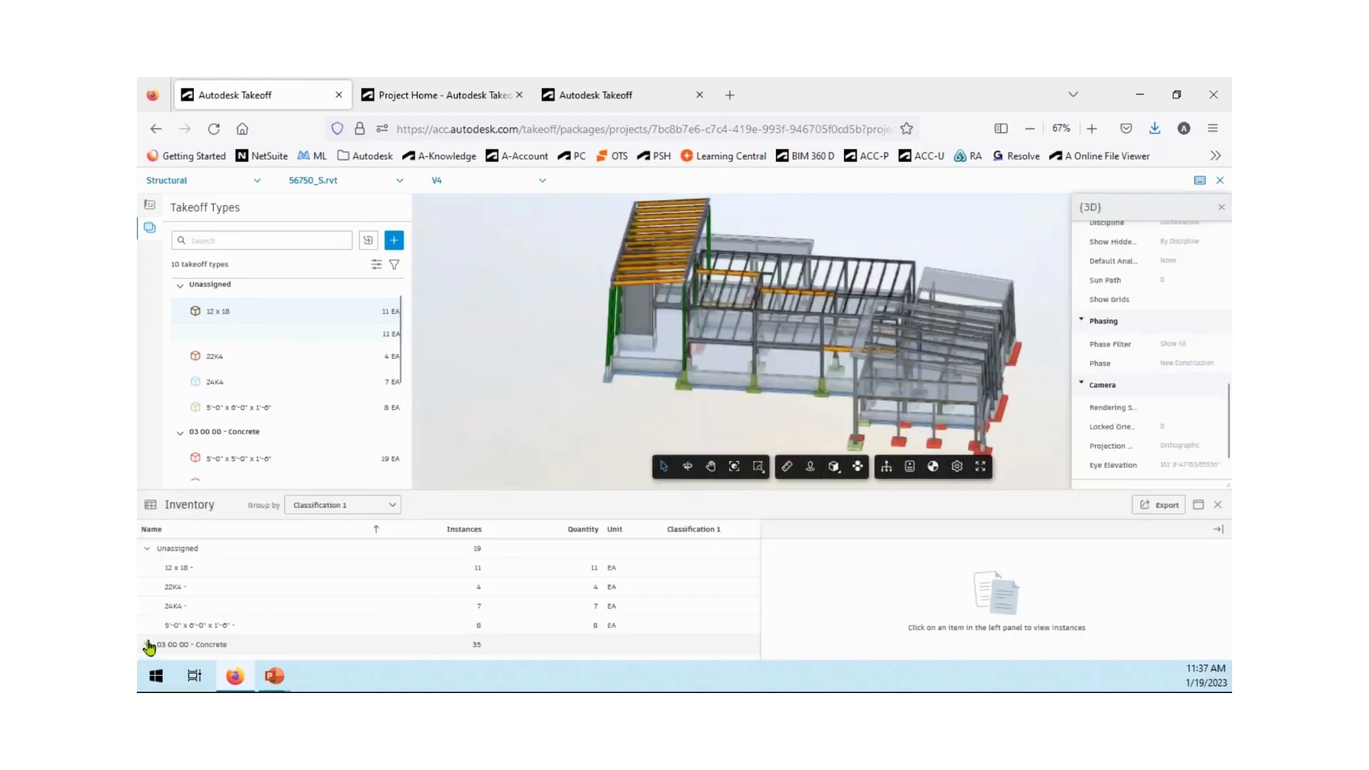
scroll(246, 579, "down", 3)
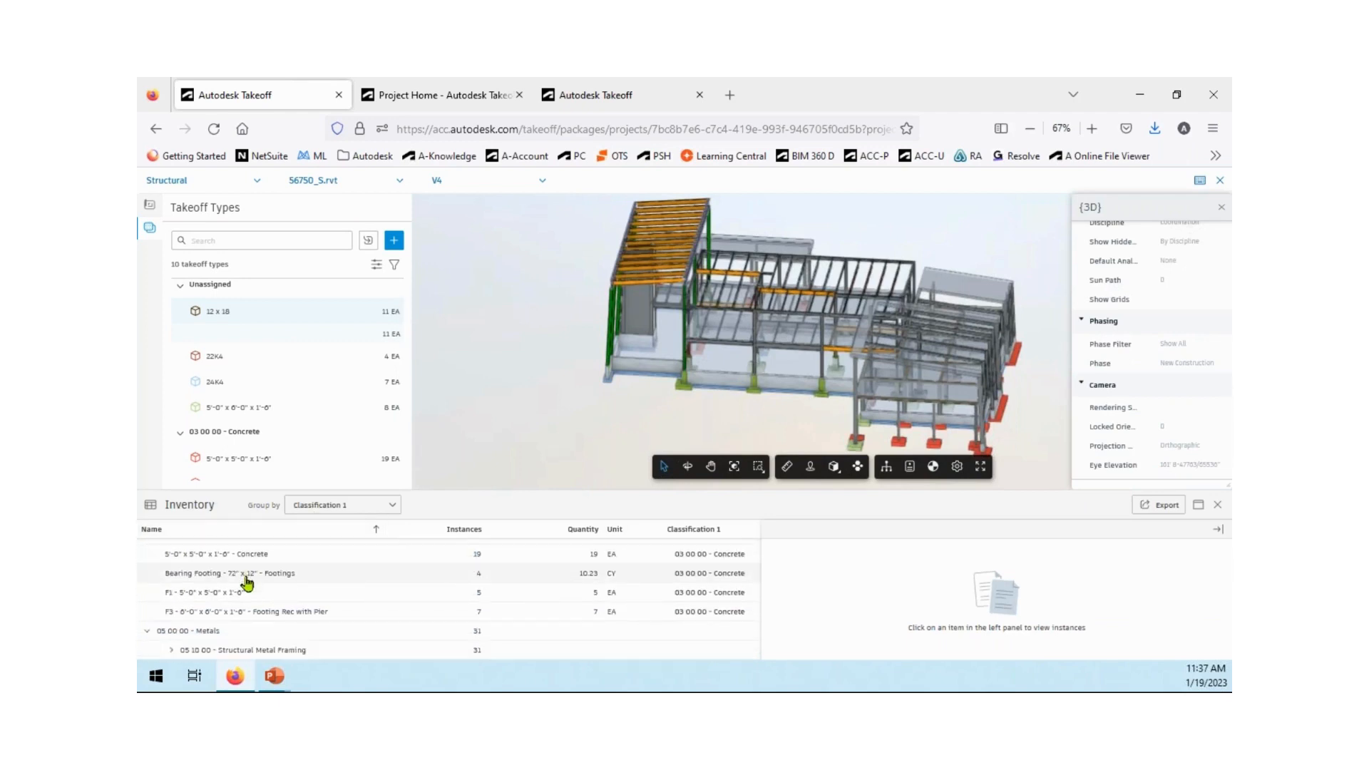
scroll(296, 608, "up", 3)
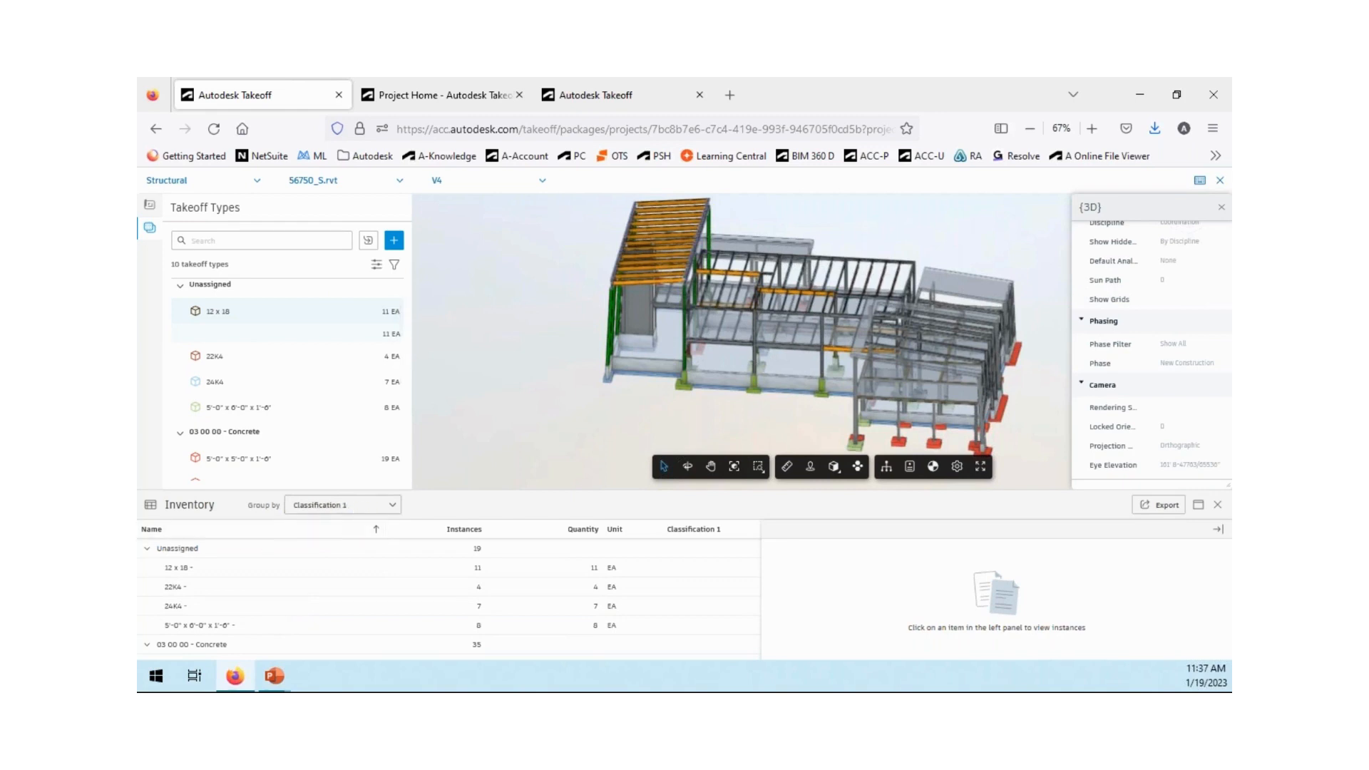
left_click(145, 548)
scroll(239, 585, "down", 2)
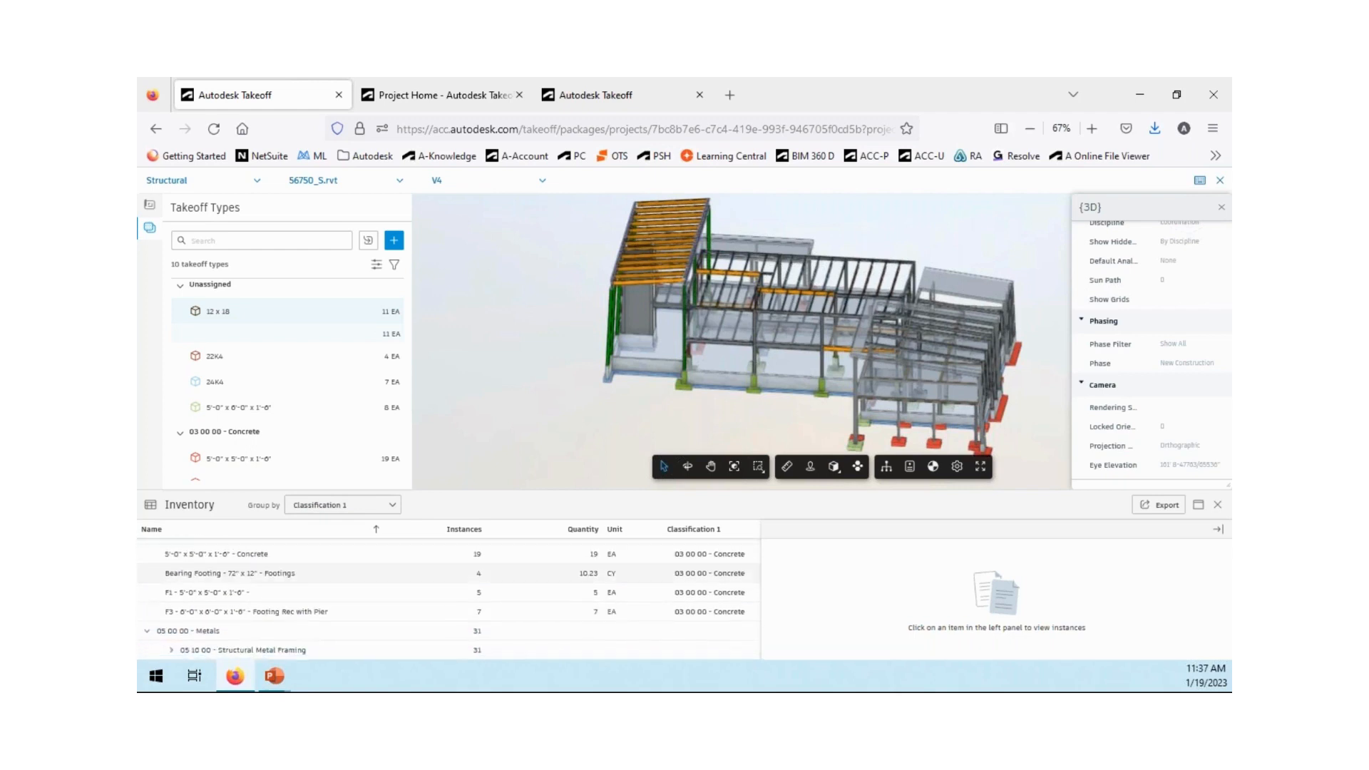
scroll(245, 572, "up", 2)
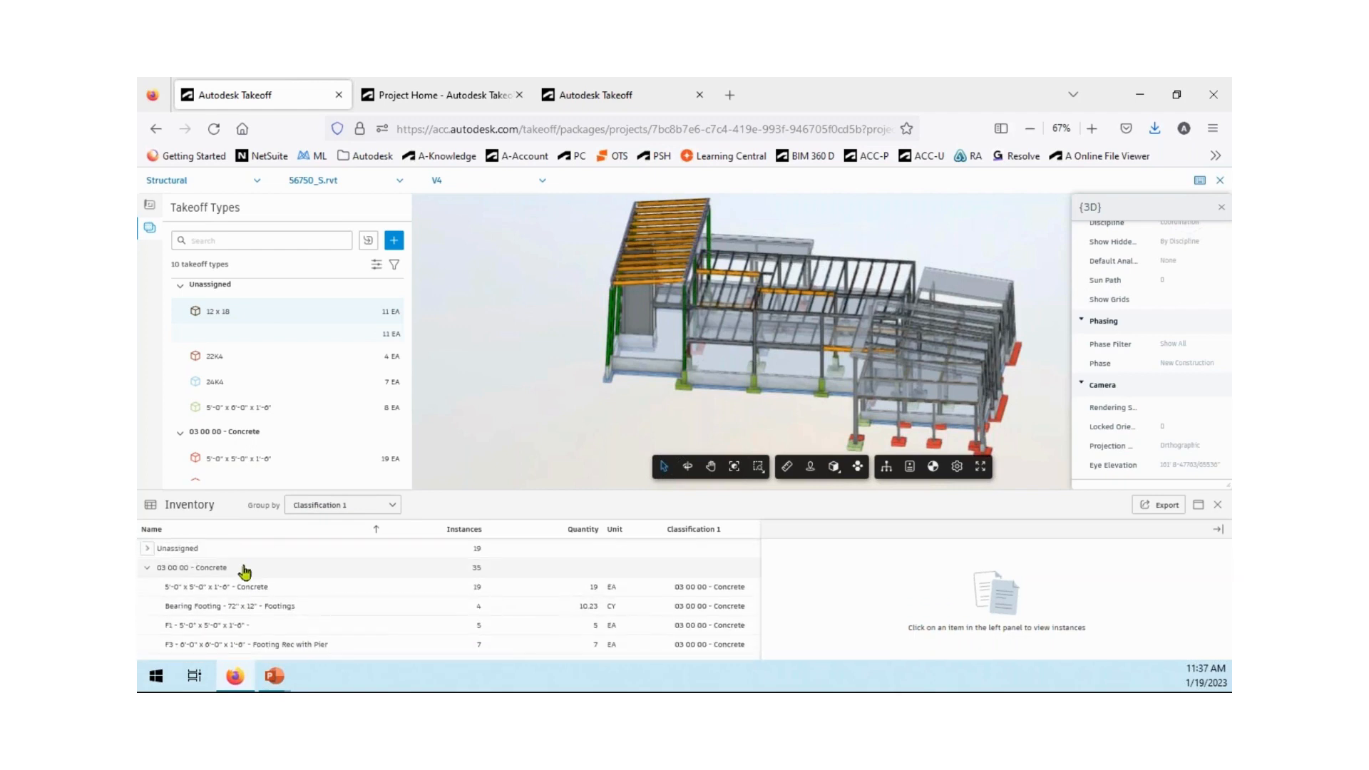
Group the inventory by Takeoff type and look through the quantities listed for each type.
left_click(395, 506)
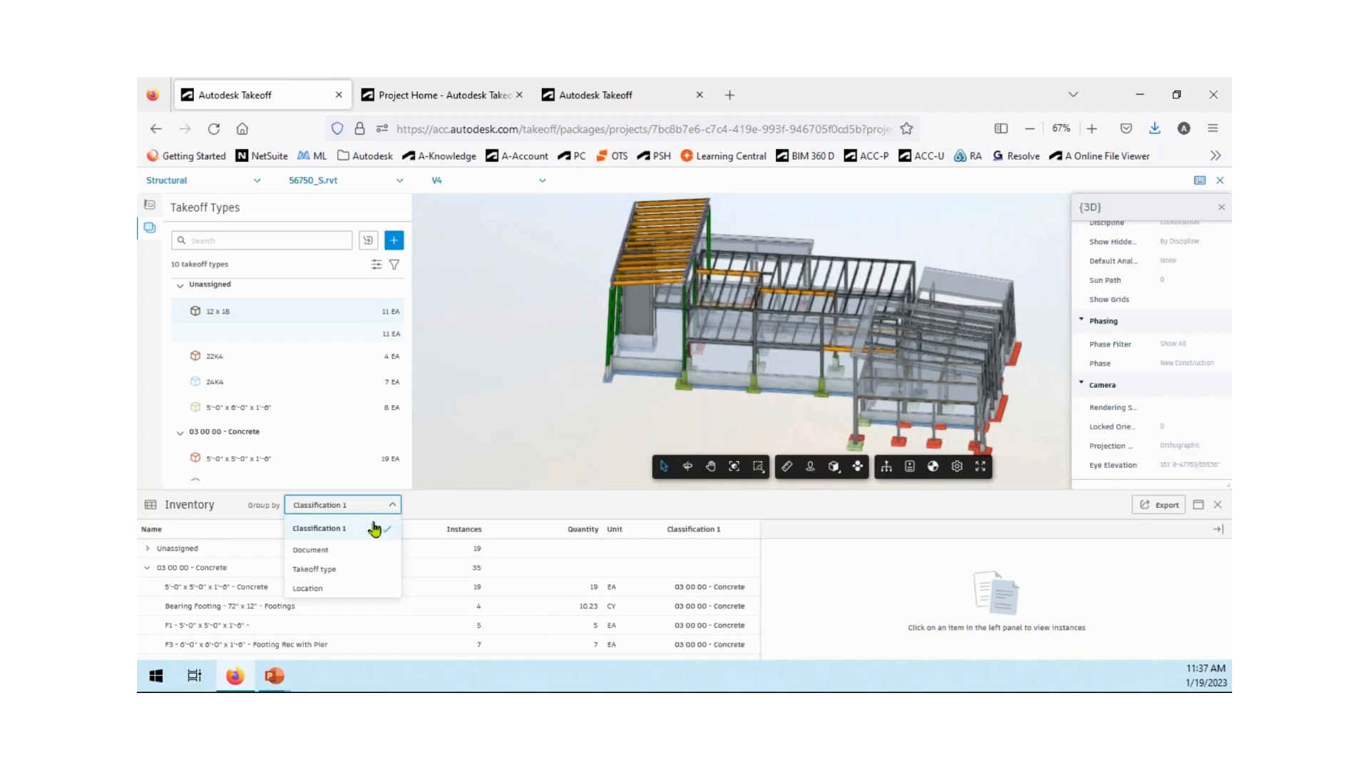
left_click(330, 573)
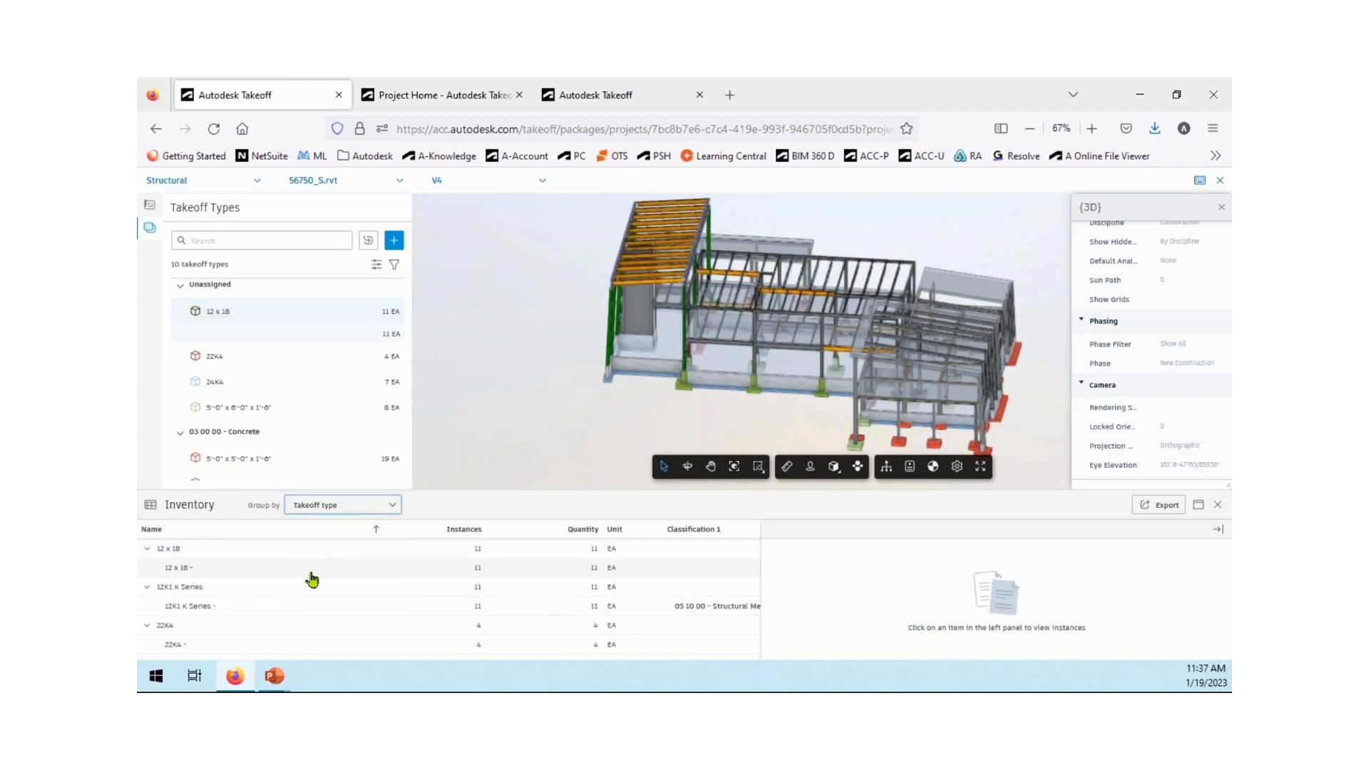
scroll(259, 639, "down", 3)
scroll(336, 587, "down", 2)
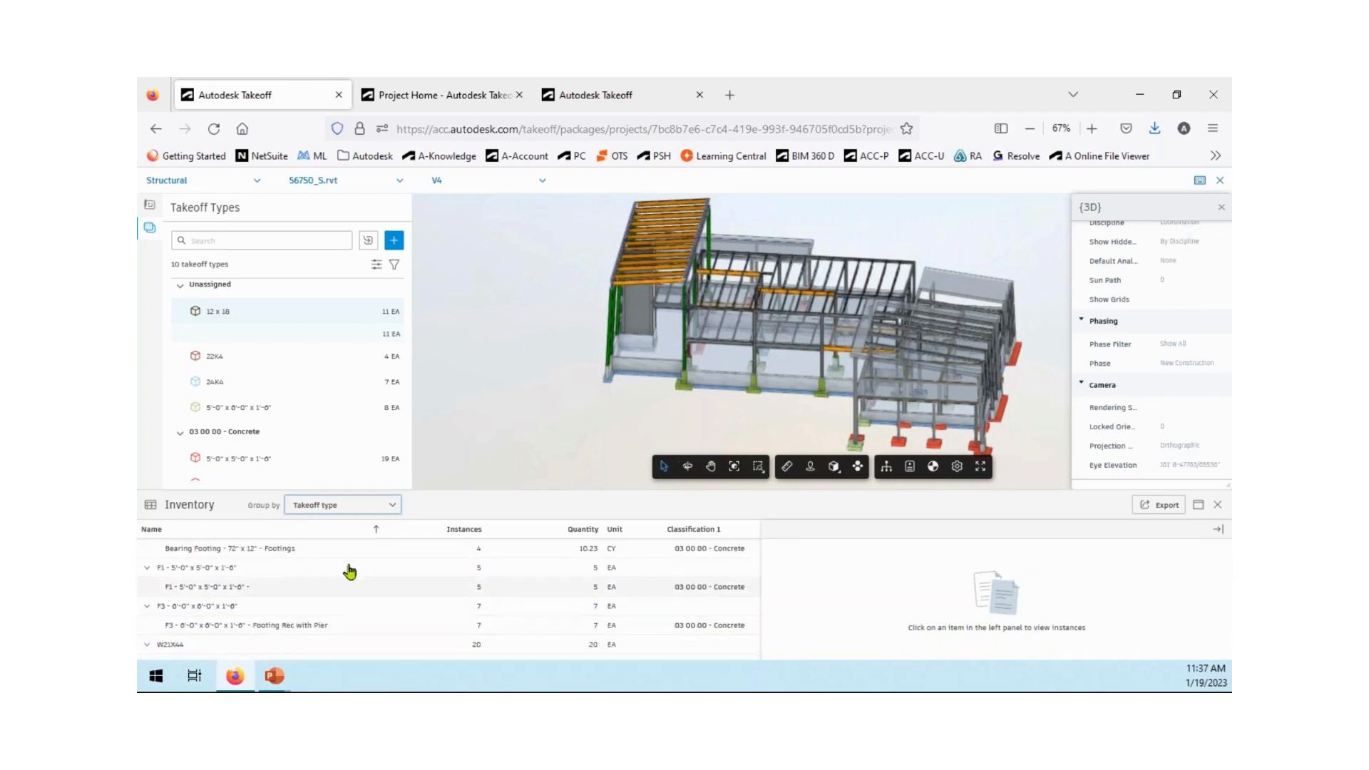
Group the inventory by Document to view the model's takeoffs, and set the grouping back to Takeoff type.
left_click(393, 506)
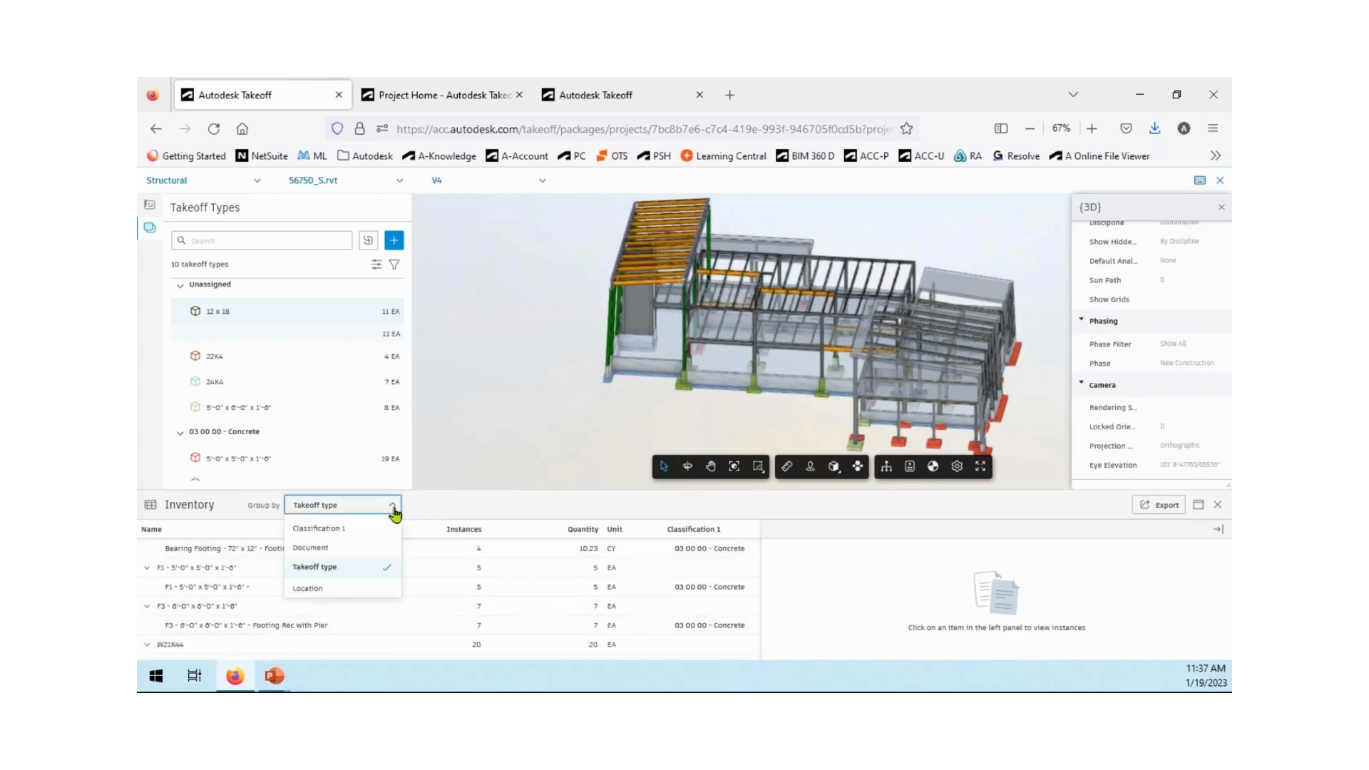
left_click(303, 547)
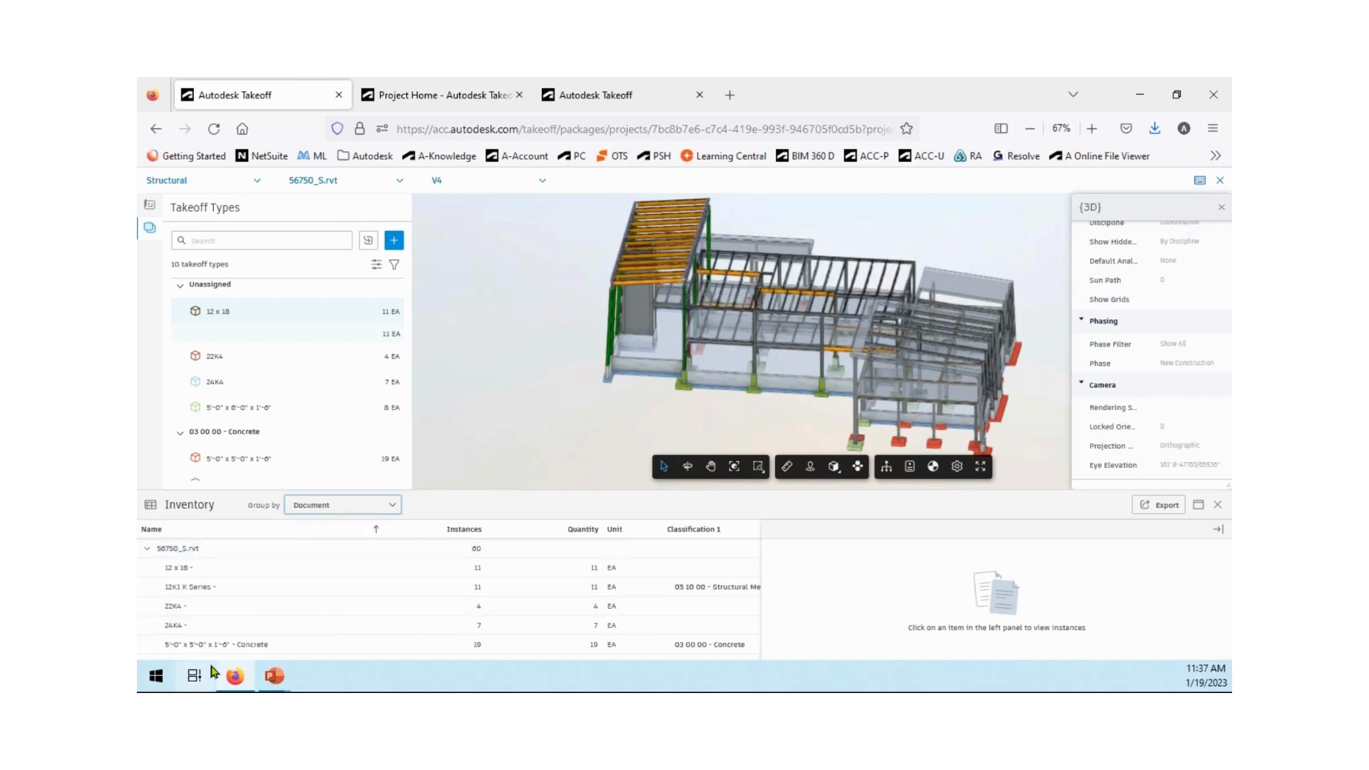
left_click(393, 506)
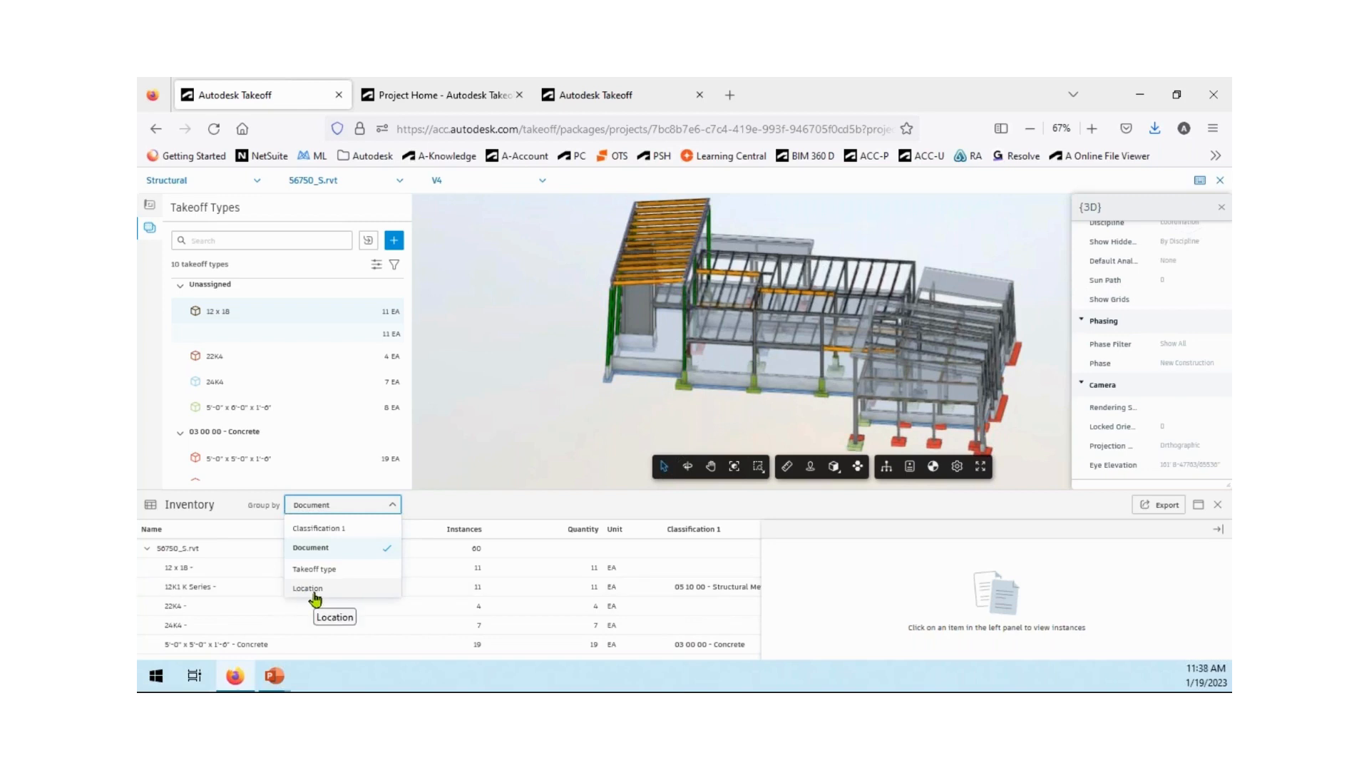
left_click(313, 570)
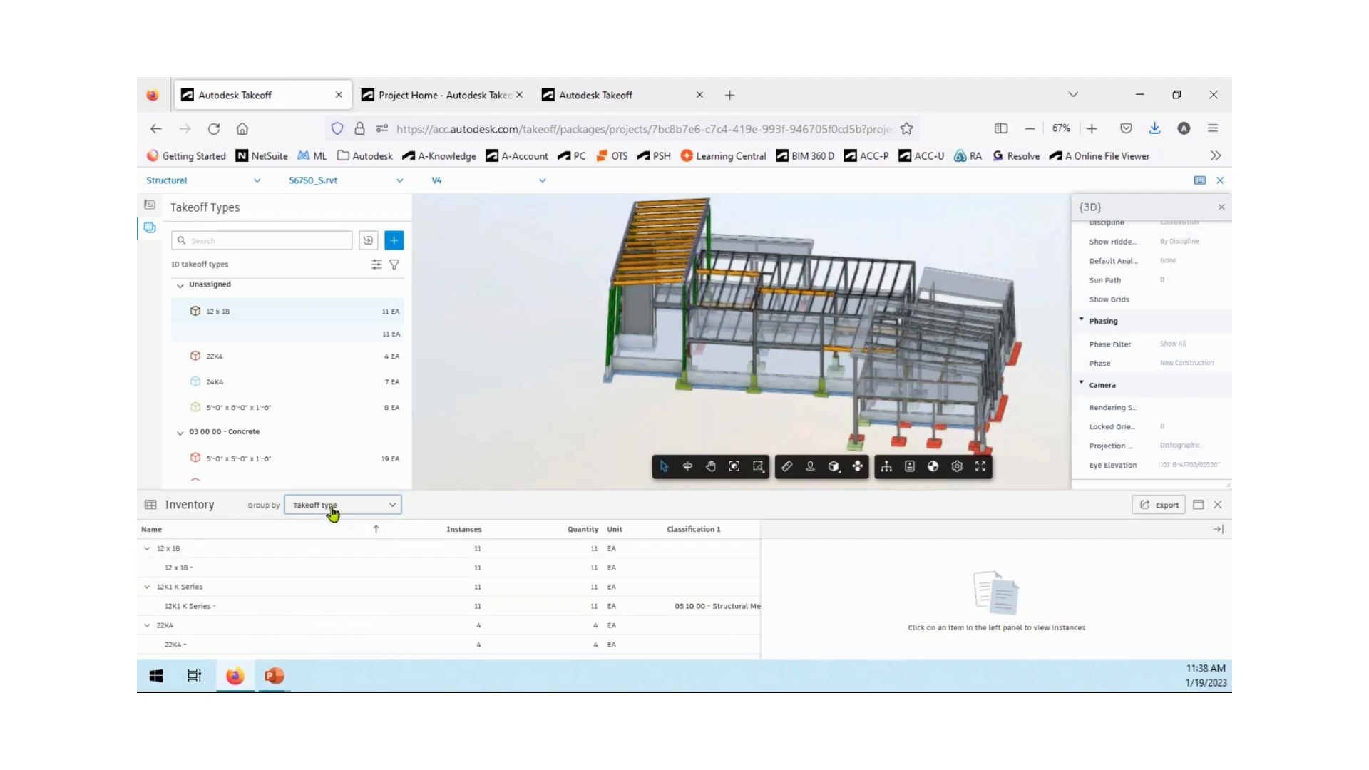
List the instances of the 12 x 18 takeoff, select the first two and zoom the model to the selected beams.
left_click(168, 552)
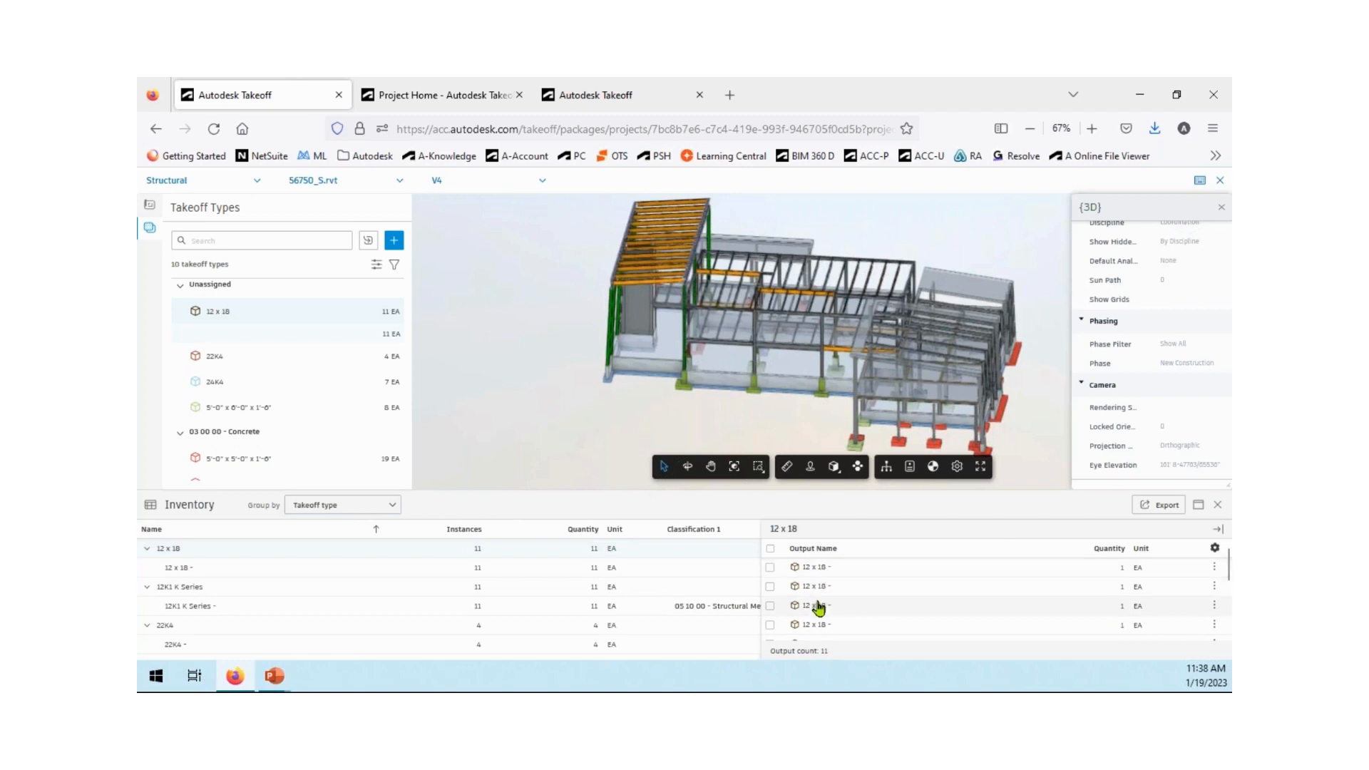
left_click(816, 570)
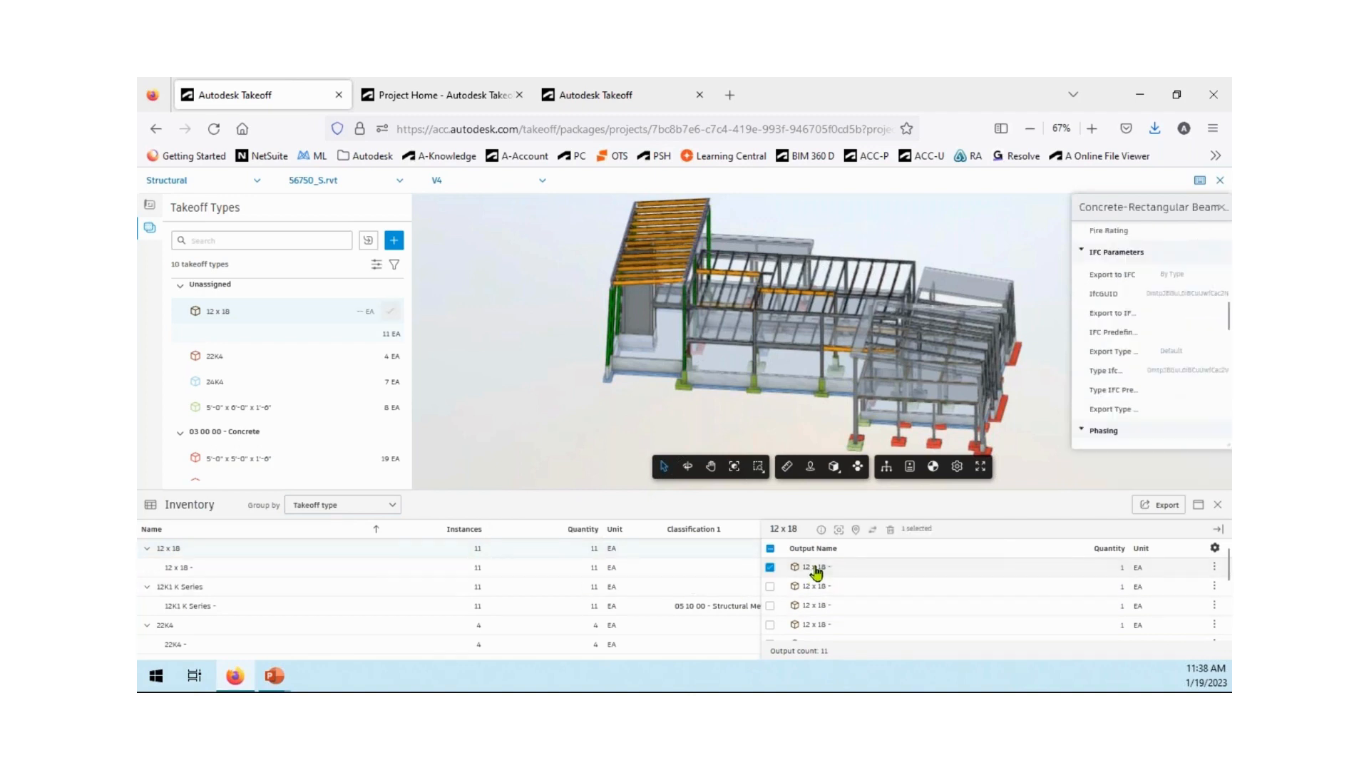
left_click(839, 532)
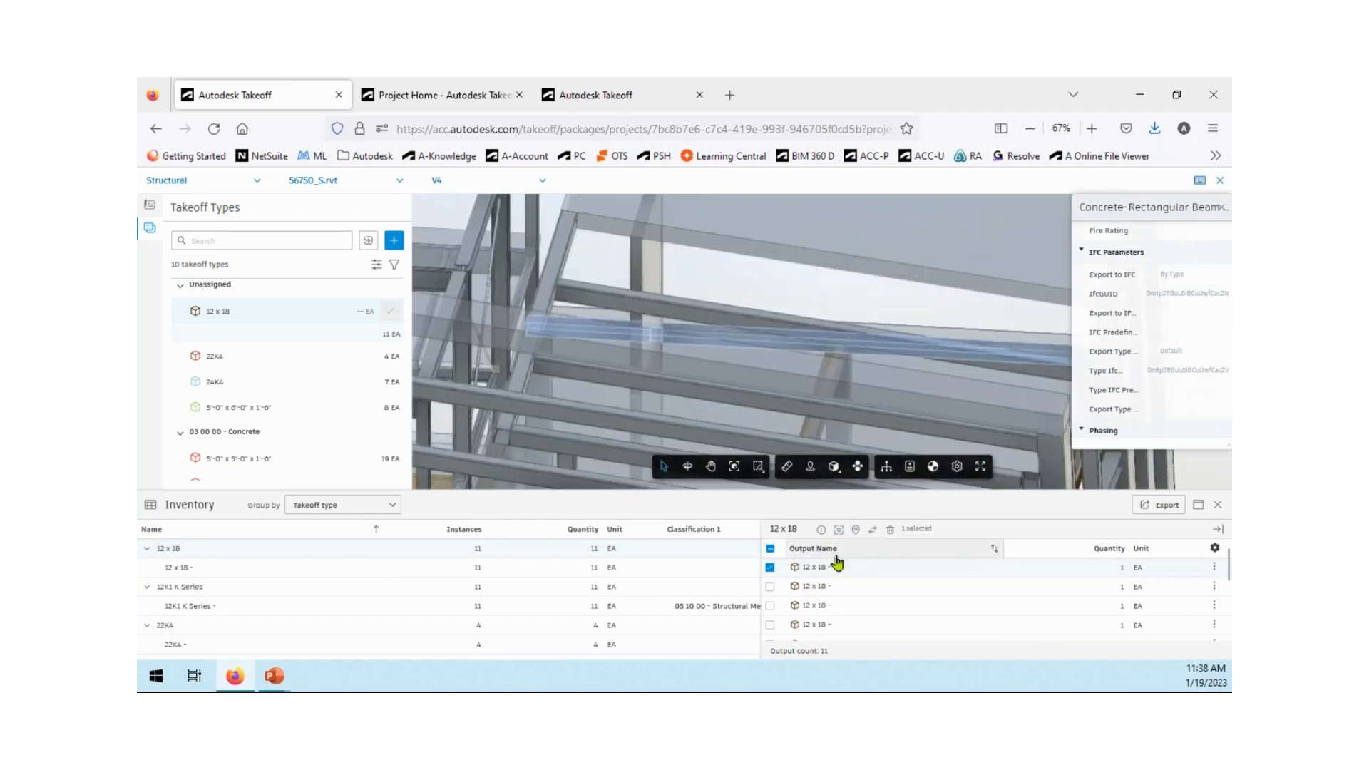
left_click(817, 589)
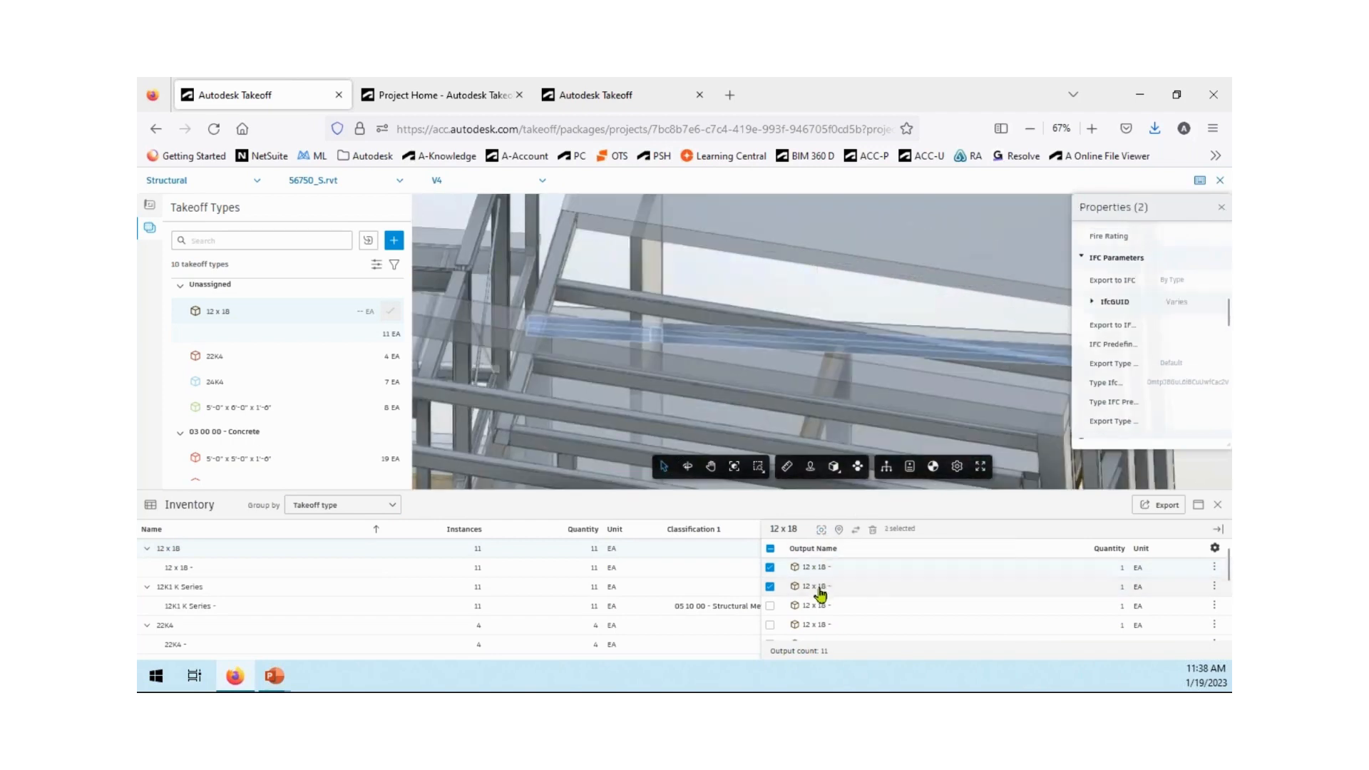
left_click(822, 531)
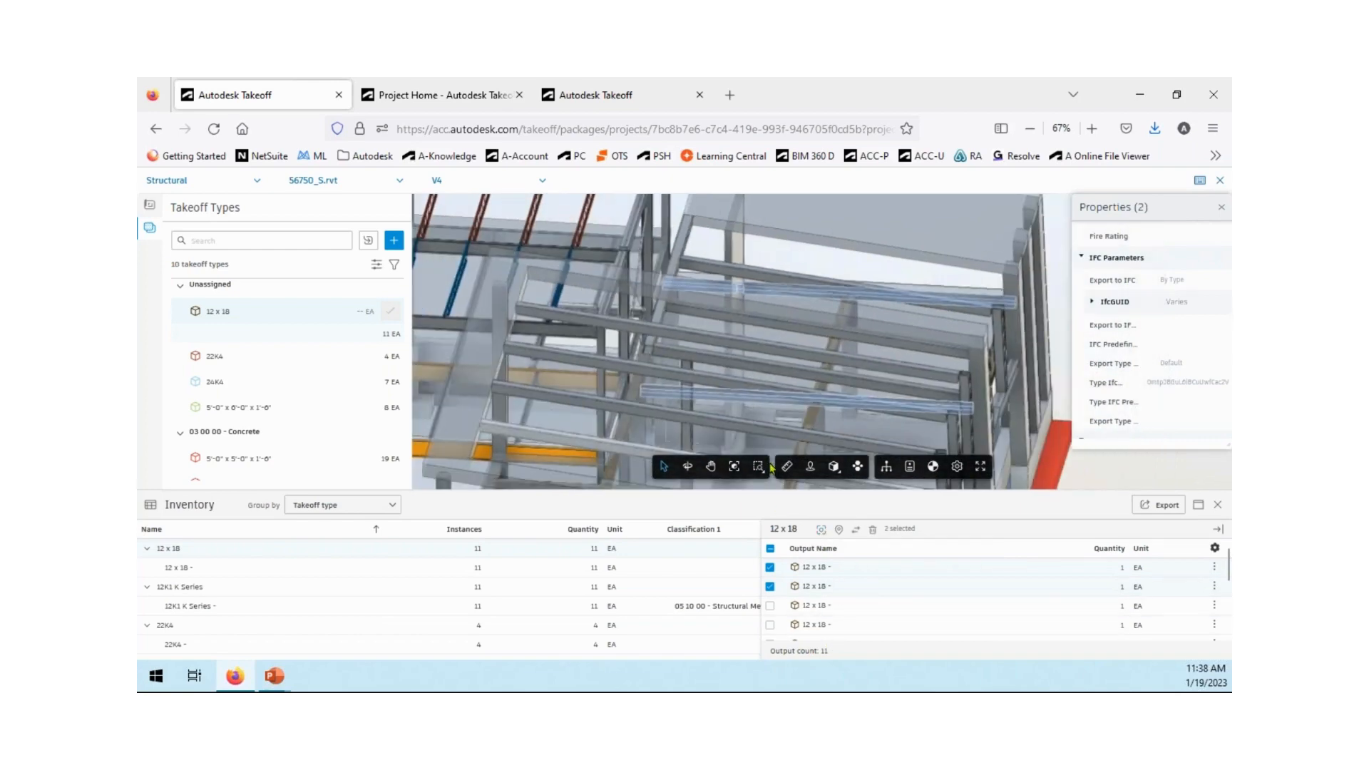
left_click_drag(862, 321, 864, 296)
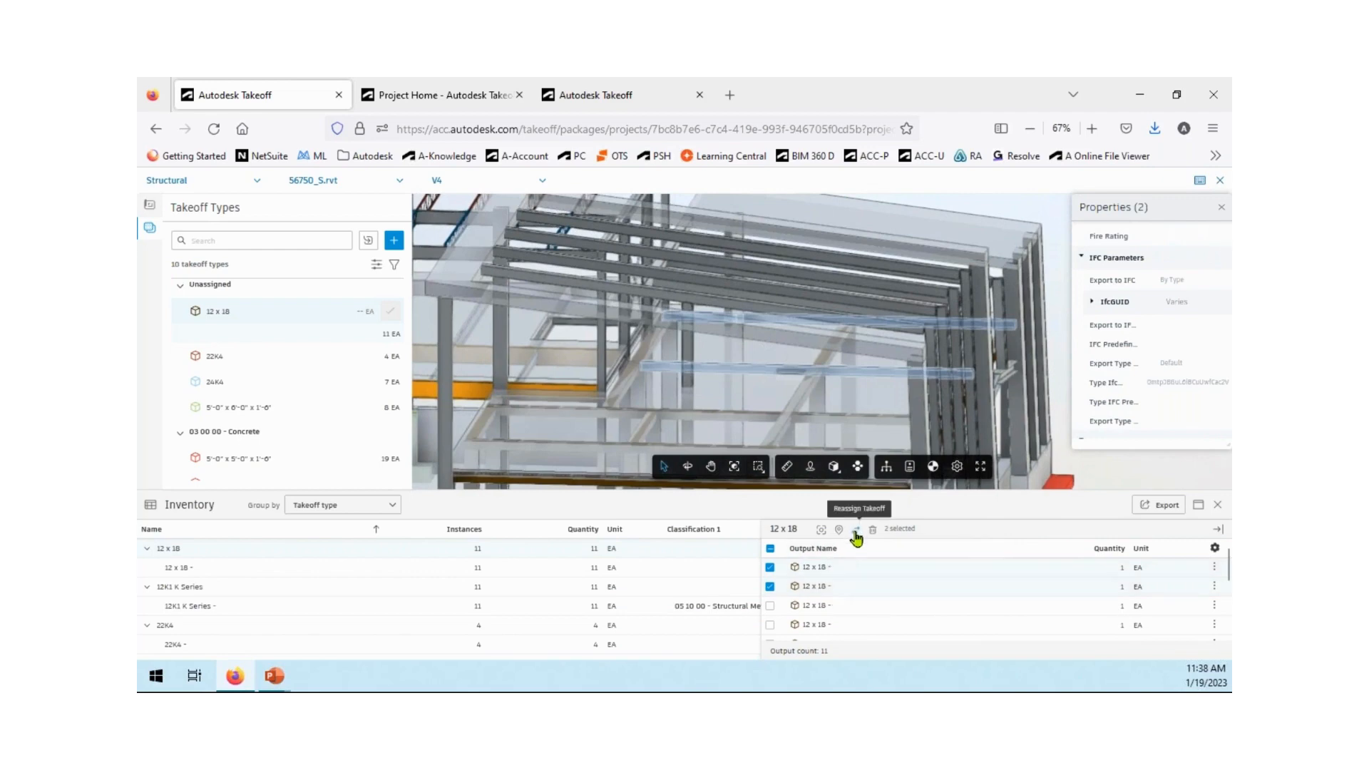
Add the third 12 x 18 instance to the selection, and hide and reshow the inventory's instance list.
left_click(771, 605)
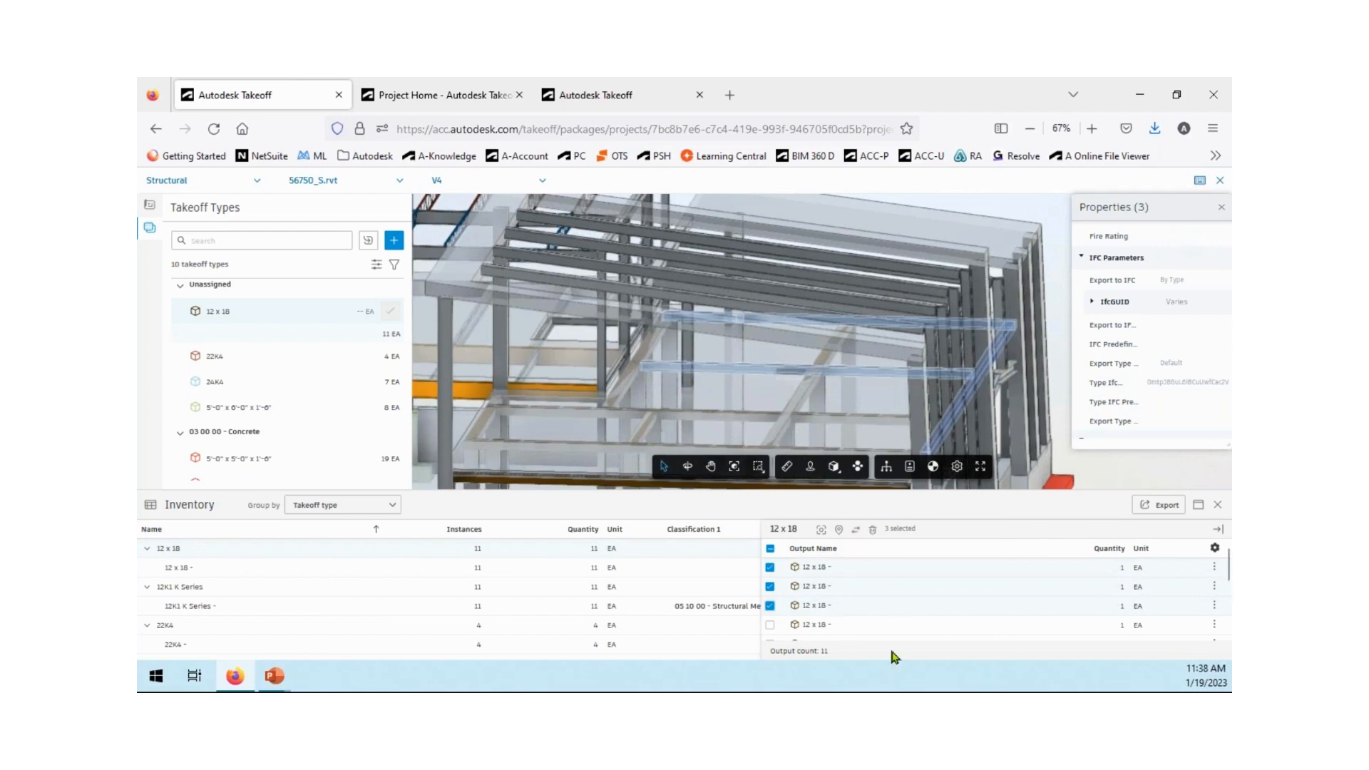
left_click(1219, 530)
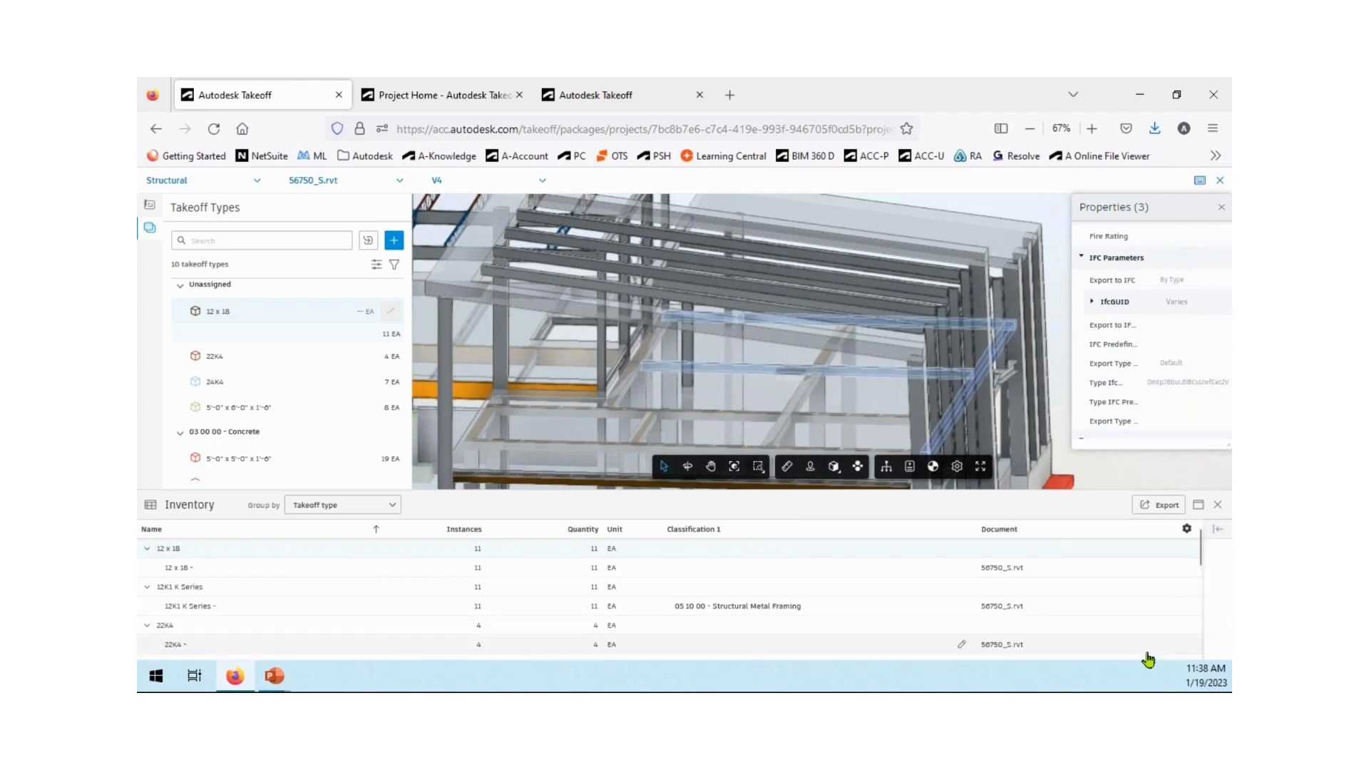
left_click(1218, 529)
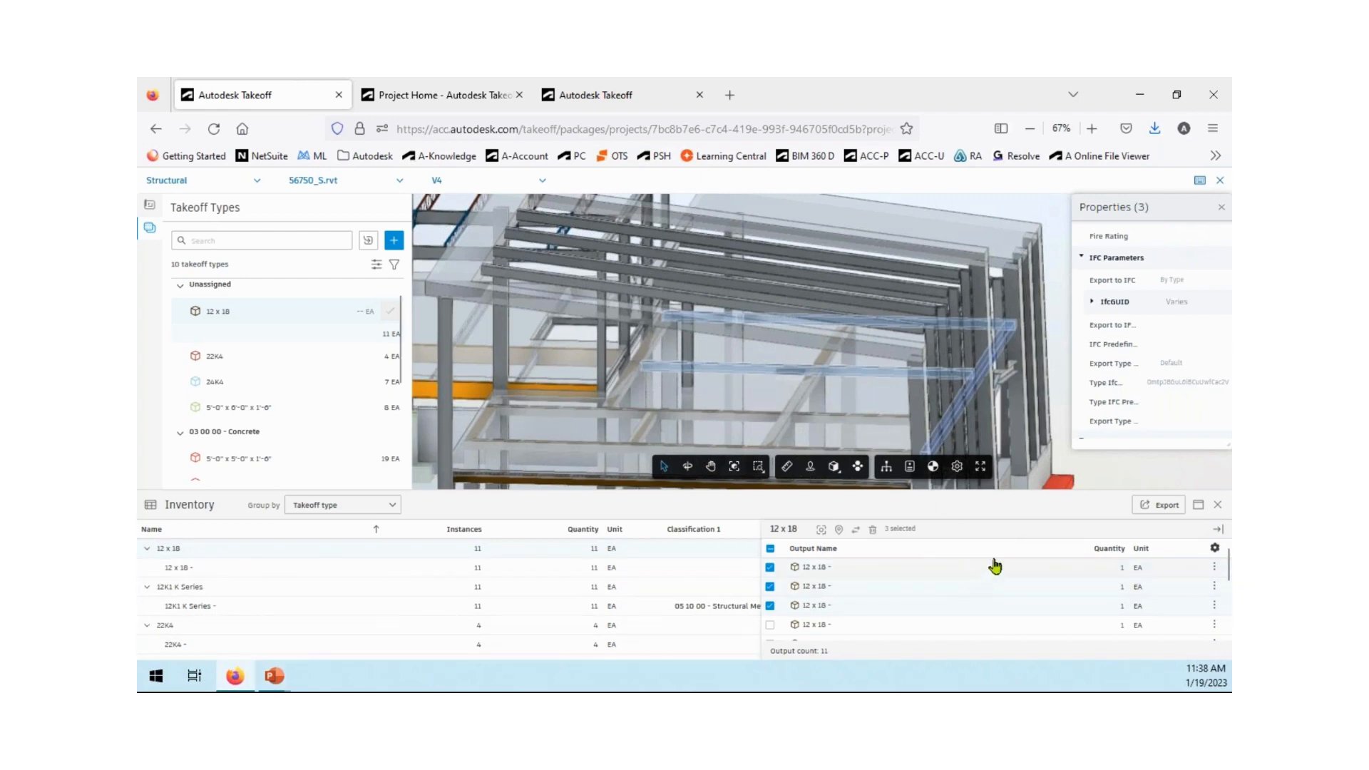
Show the inventory in a separate browser window, enlarge it to view the full table, and close both the window and the inventory.
left_click(1198, 505)
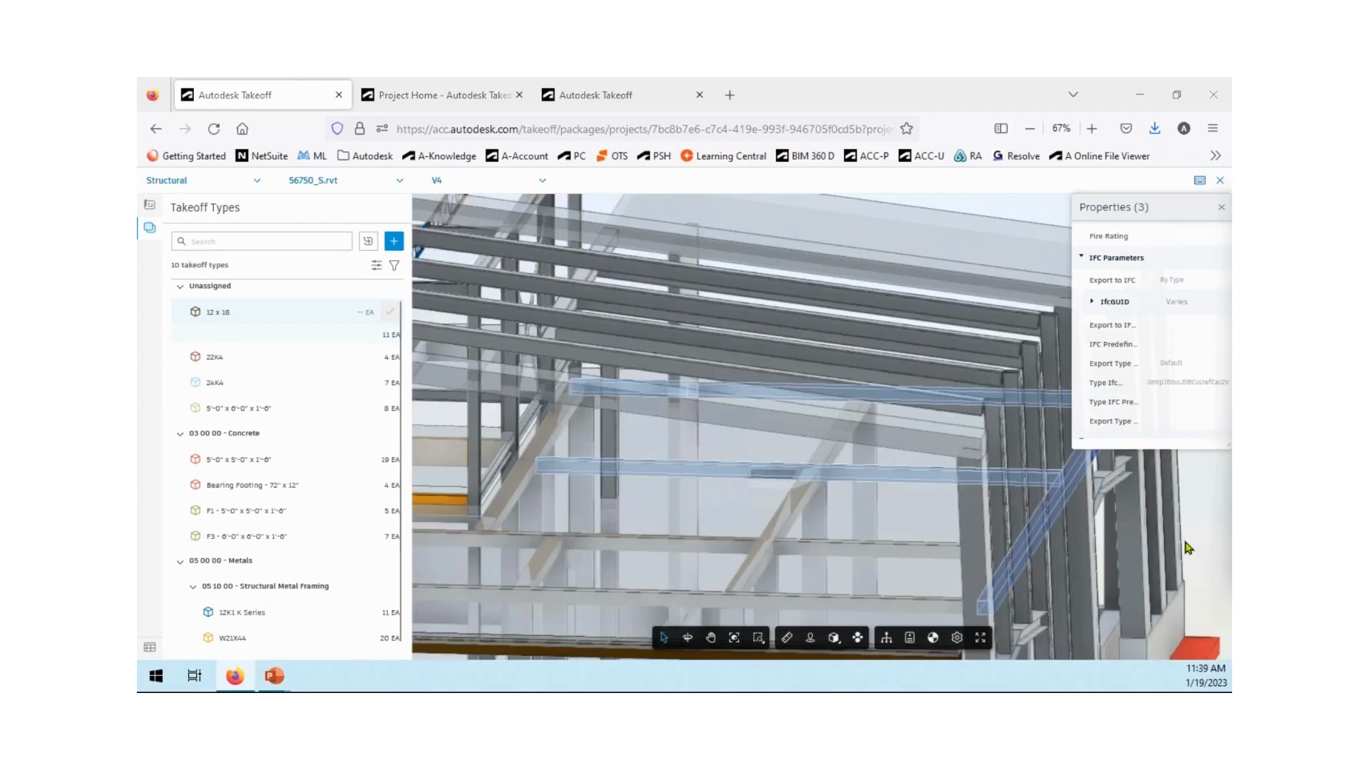
left_click_drag(1231, 207, 674, 168)
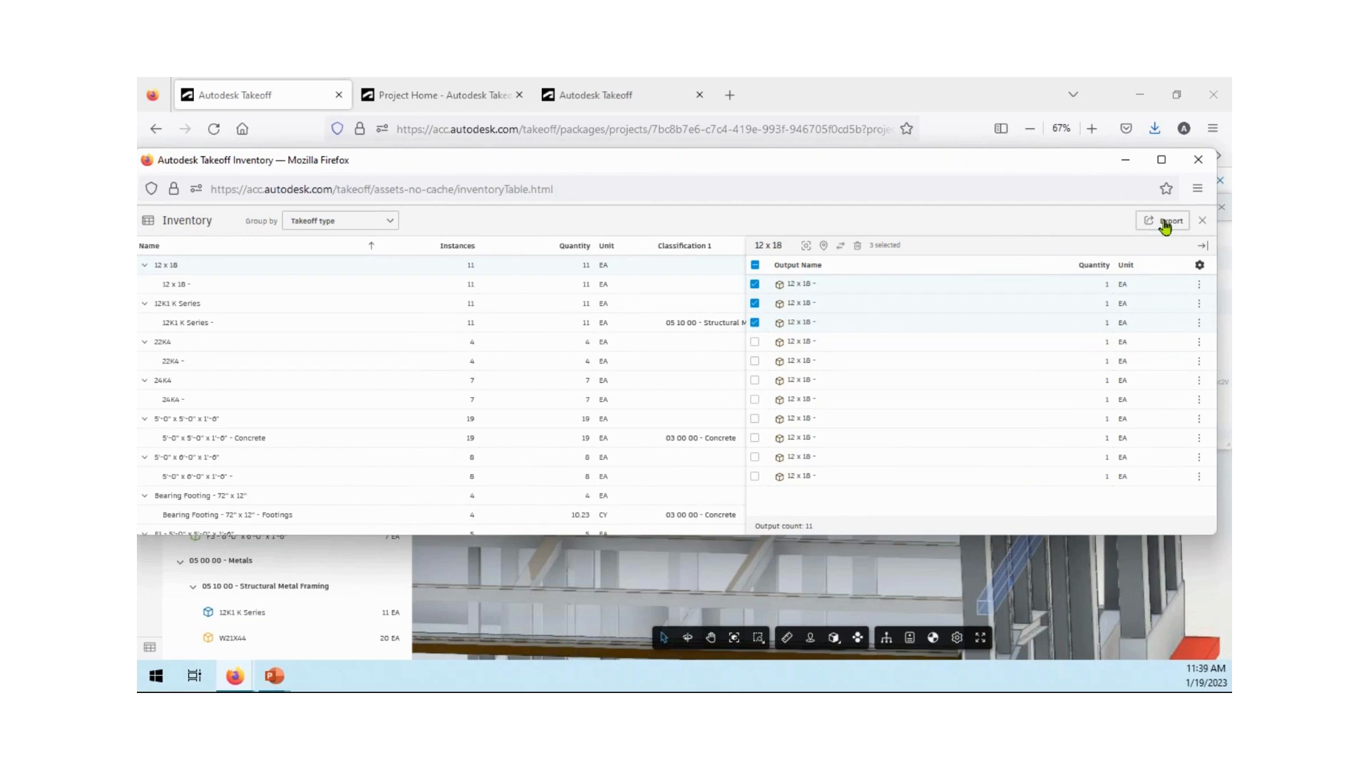
left_click(1198, 160)
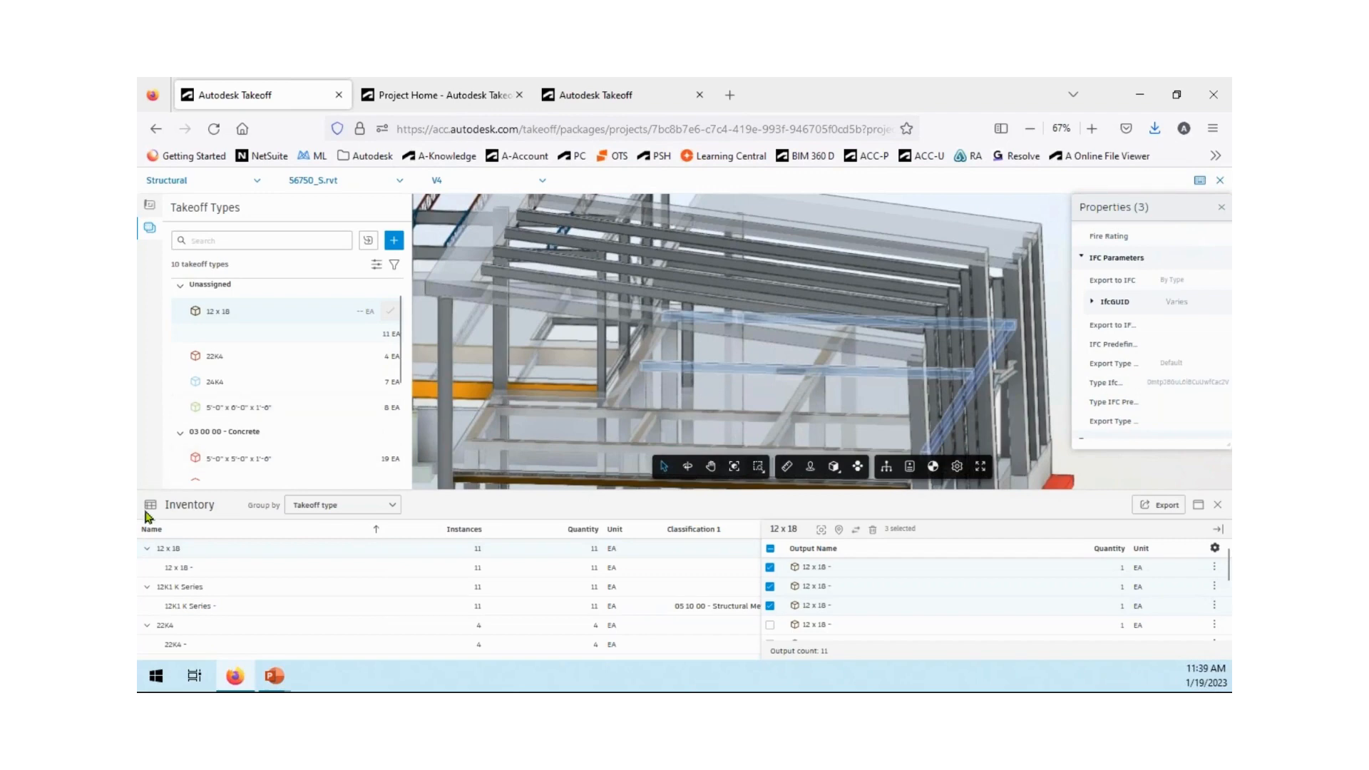
left_click(151, 508)
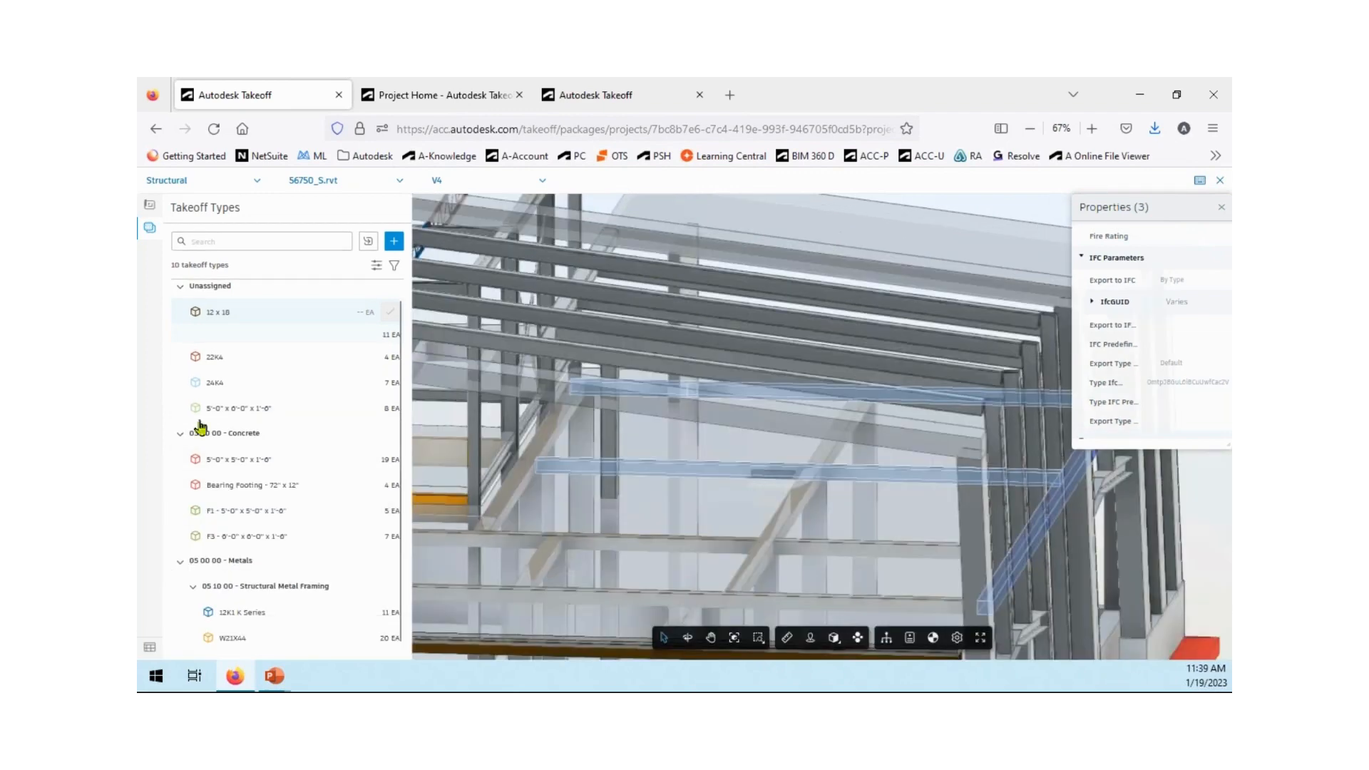
Switch to the Architectural package and open the A101 Ground Floor sheet.
left_click(253, 182)
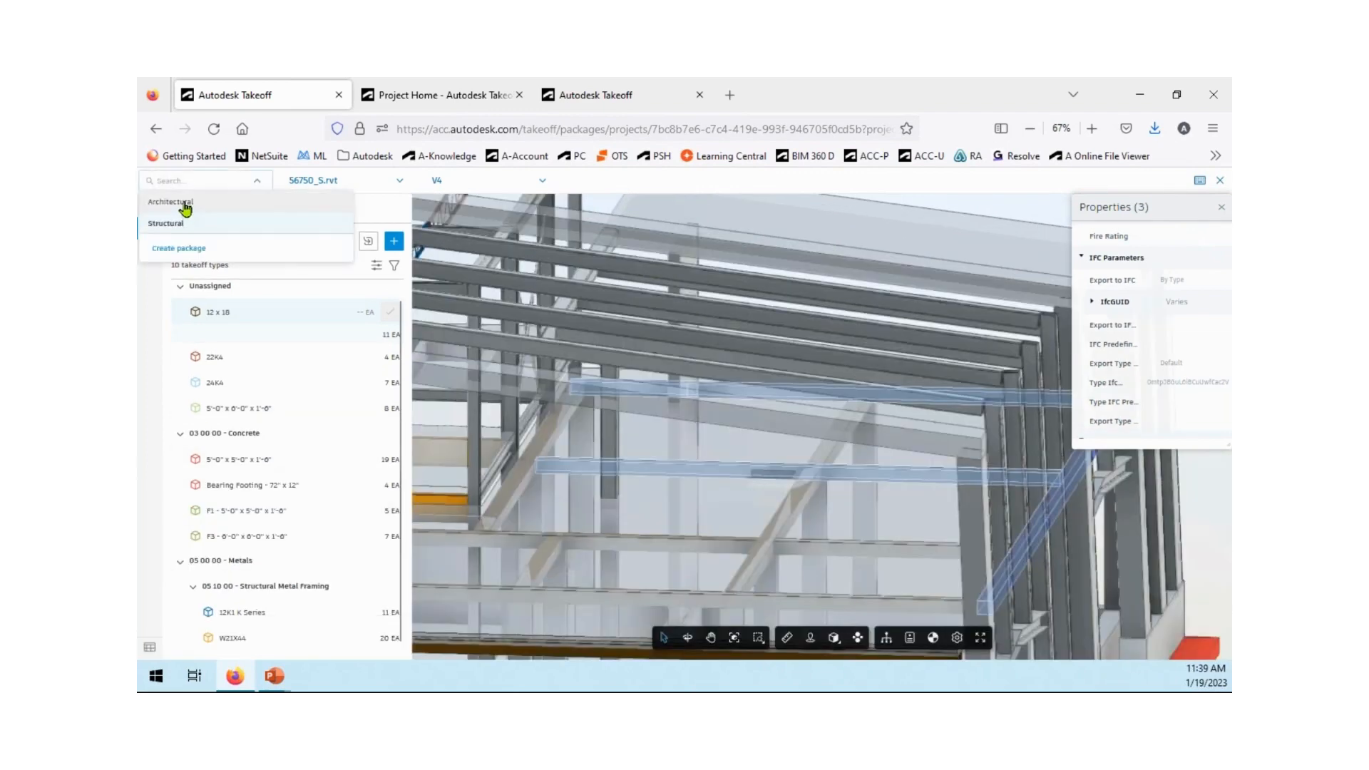
left_click(183, 209)
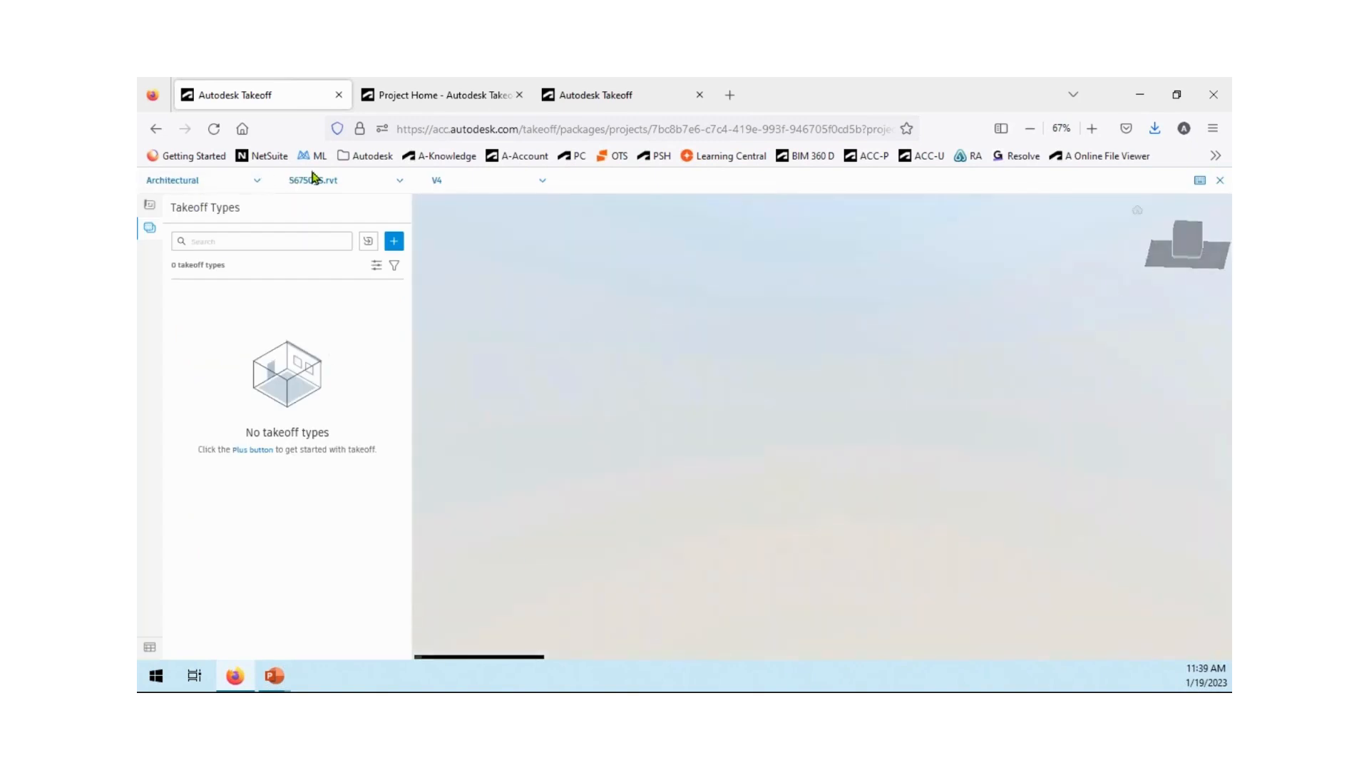
left_click(313, 178)
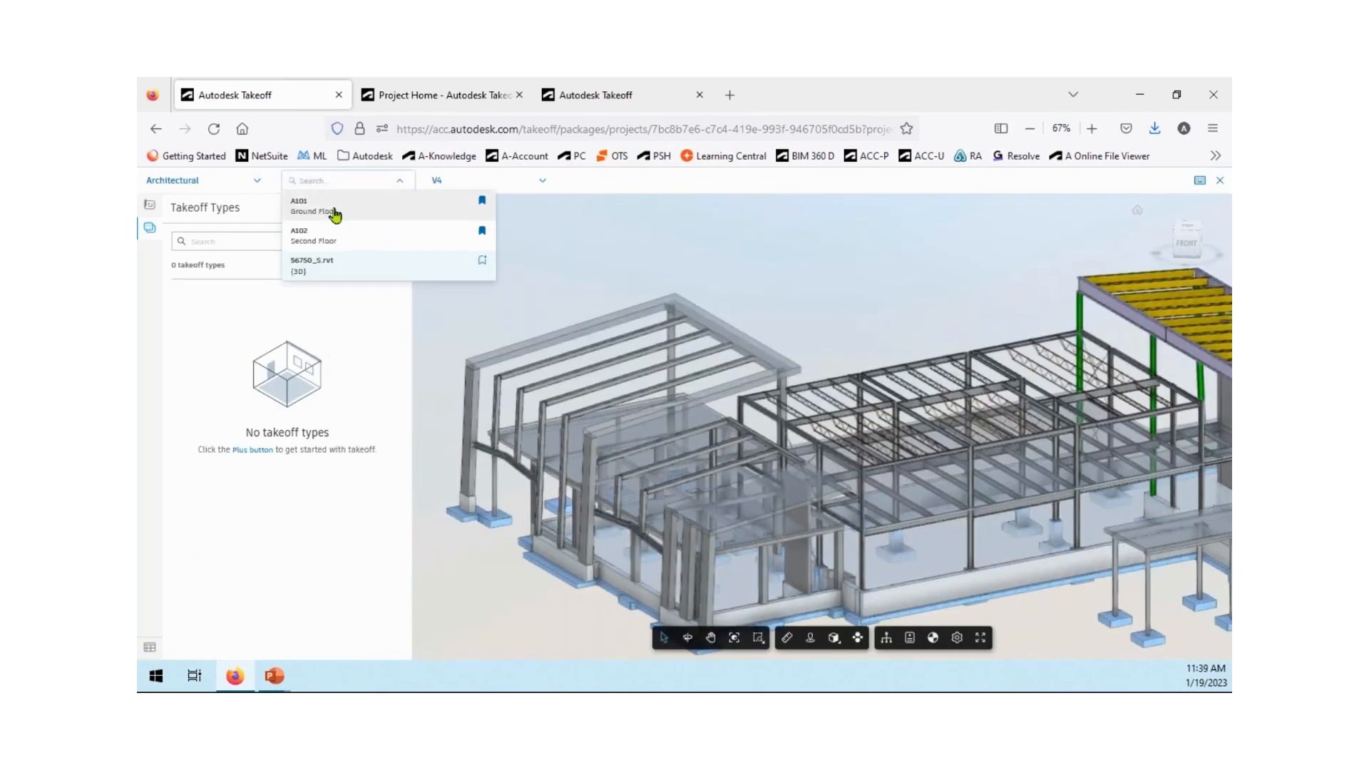
left_click(330, 213)
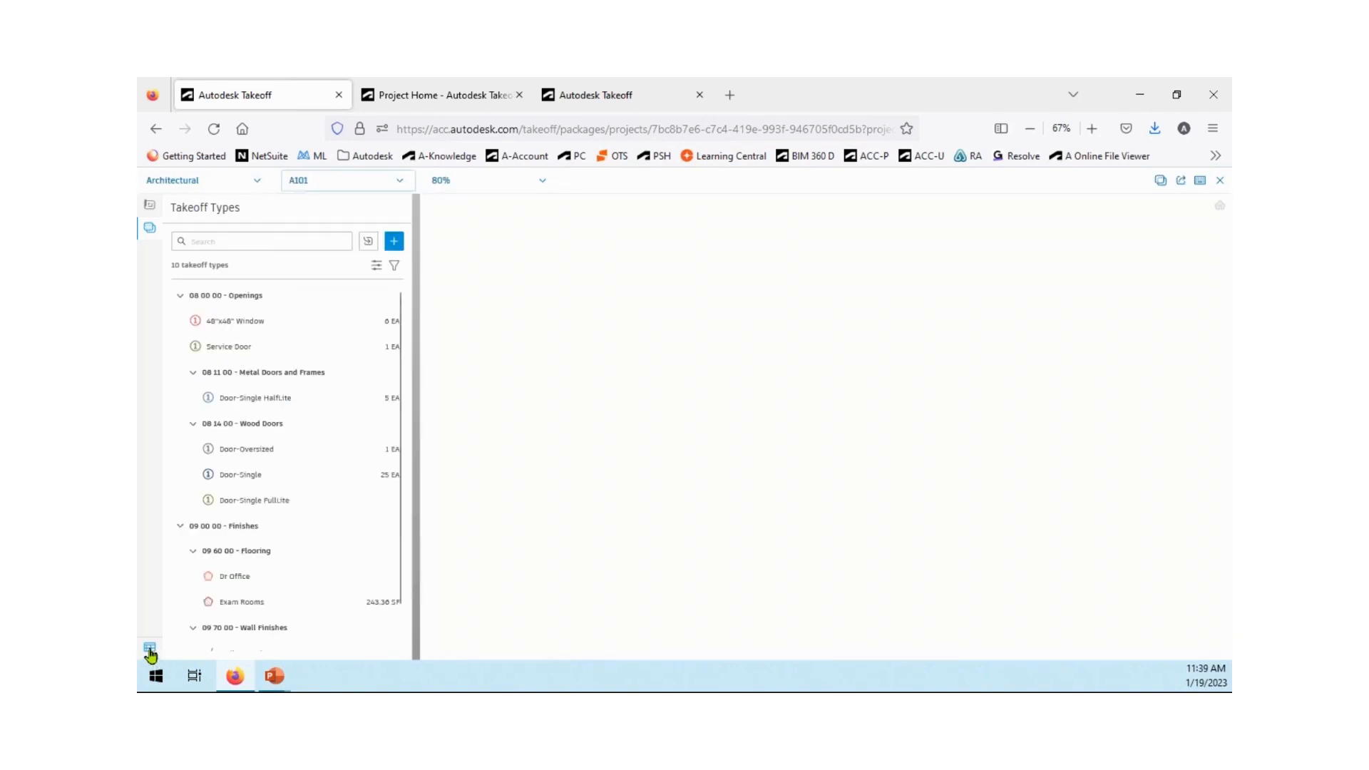
Open the Architectural package's inventory, group it by Document and look over the takeoffs on A101 and A102.
left_click(150, 650)
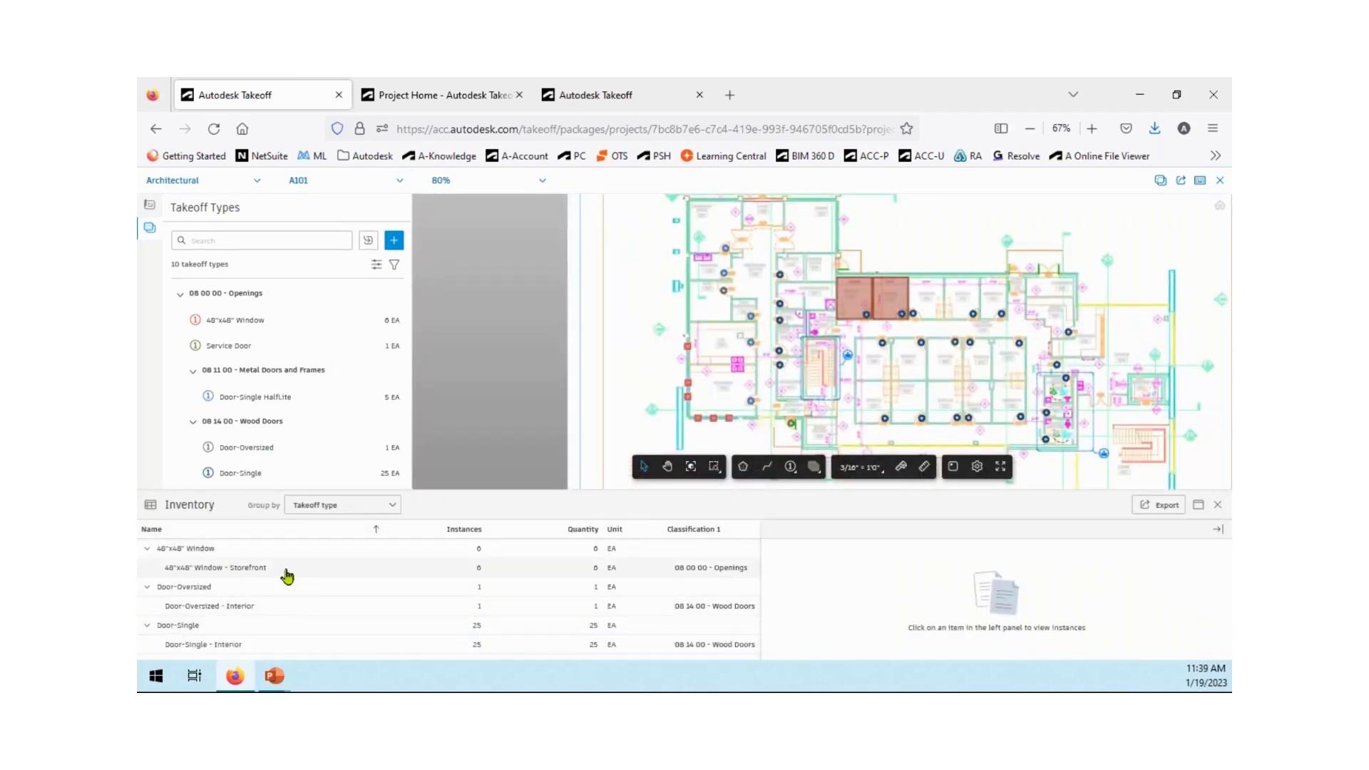
left_click(391, 507)
left_click(318, 553)
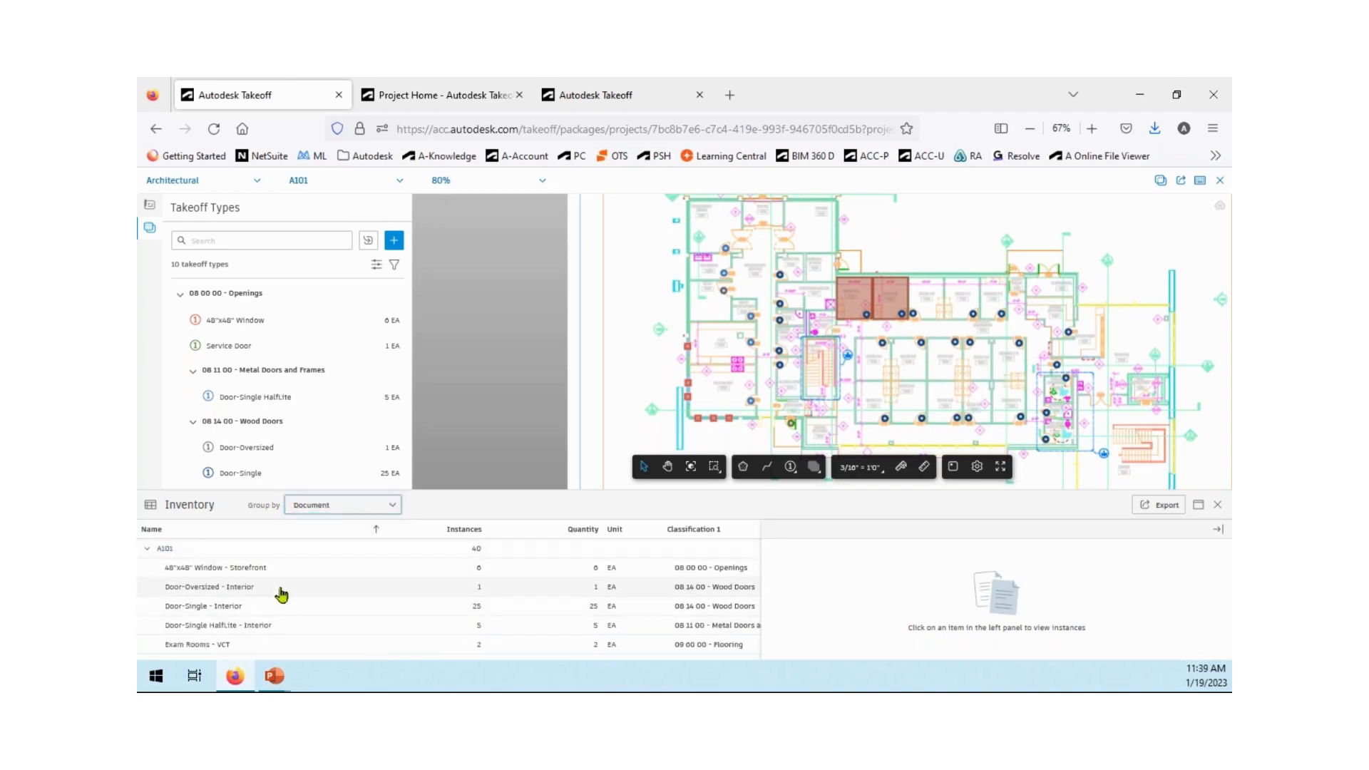
scroll(281, 599, "down", 2)
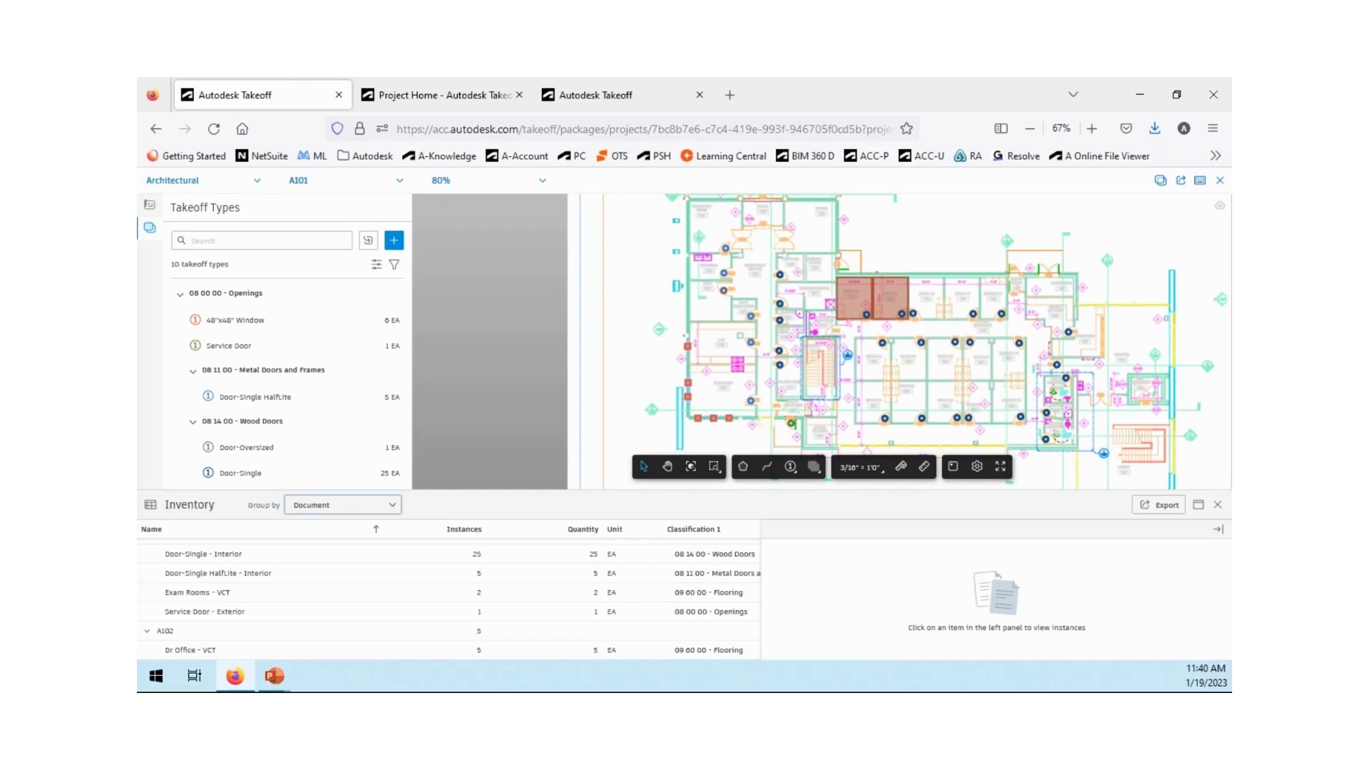
Switch to the PowerPoint slide show and advance to the Q & A slide.
key("alt+Tab")
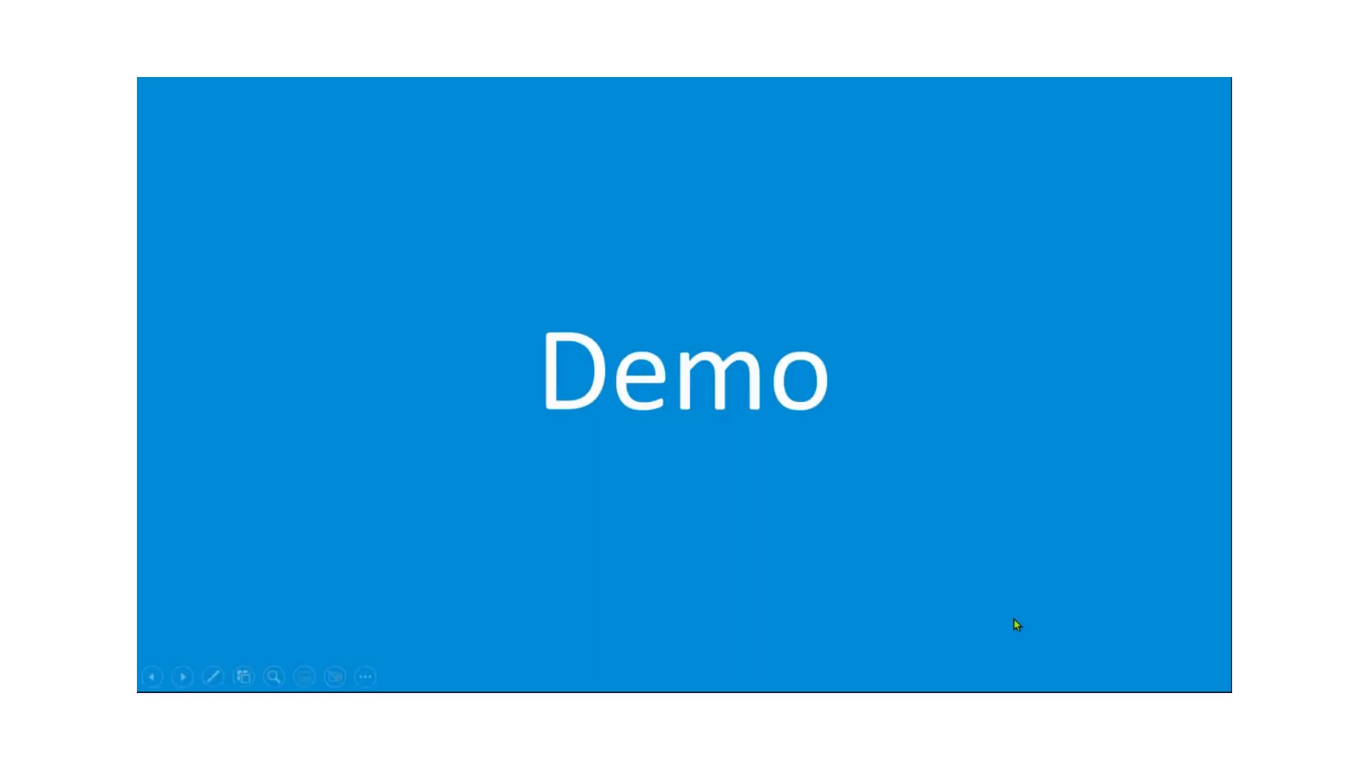
left_click(752, 547)
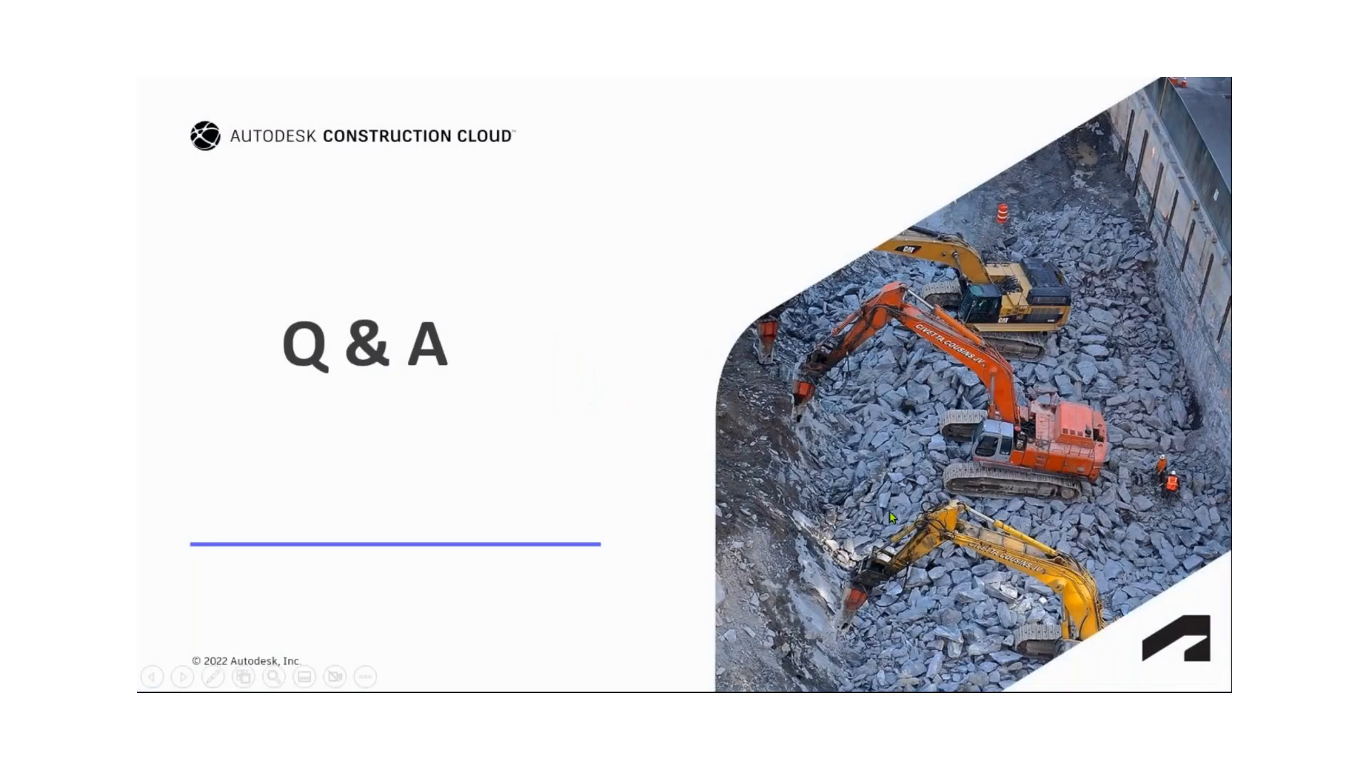